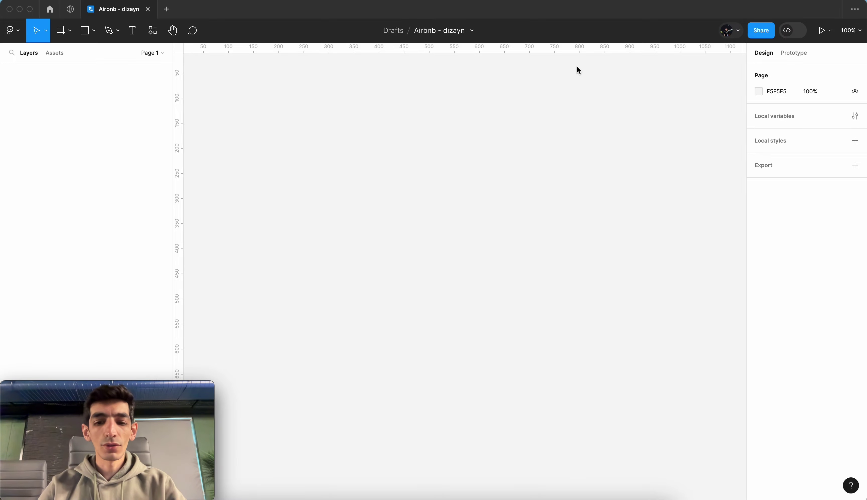
Bring the Chrome window showing the airbnb.com homepage to the front.
{"action": "key", "text": "ctrl+Up"}
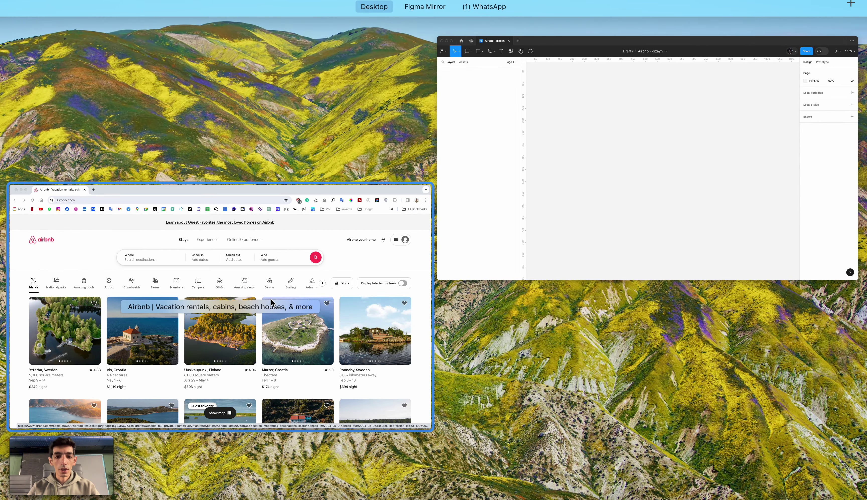
{"action": "left_click", "coordinate": [271, 302]}
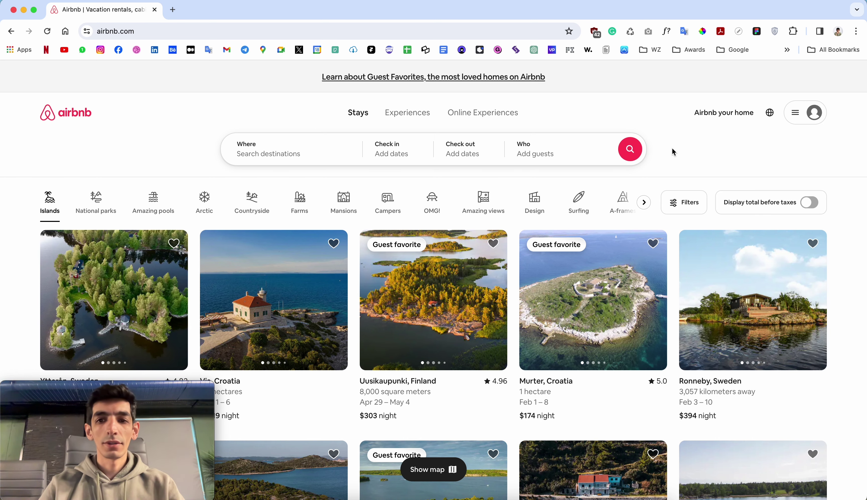
{"action": "scroll", "coordinate": [674, 152], "scroll_direction": "down", "scroll_amount": 3}
{"action": "scroll", "coordinate": [674, 152], "scroll_direction": "down", "scroll_amount": 7}
{"action": "scroll", "coordinate": [673, 152], "scroll_direction": "up", "scroll_amount": 10}
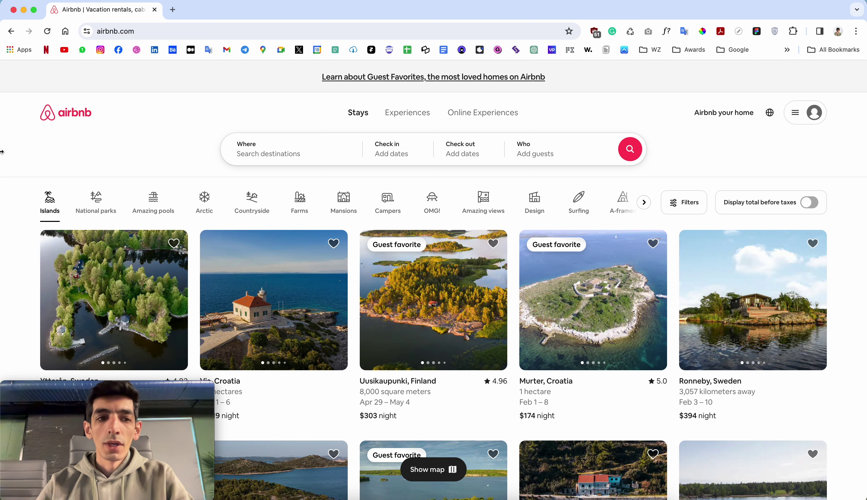
{"action": "mouse_move", "coordinate": [1, 151]}
{"action": "left_mouse_down"}
{"action": "mouse_move", "coordinate": [190, 150]}
{"action": "mouse_move", "coordinate": [2, 138]}
{"action": "left_mouse_up"}
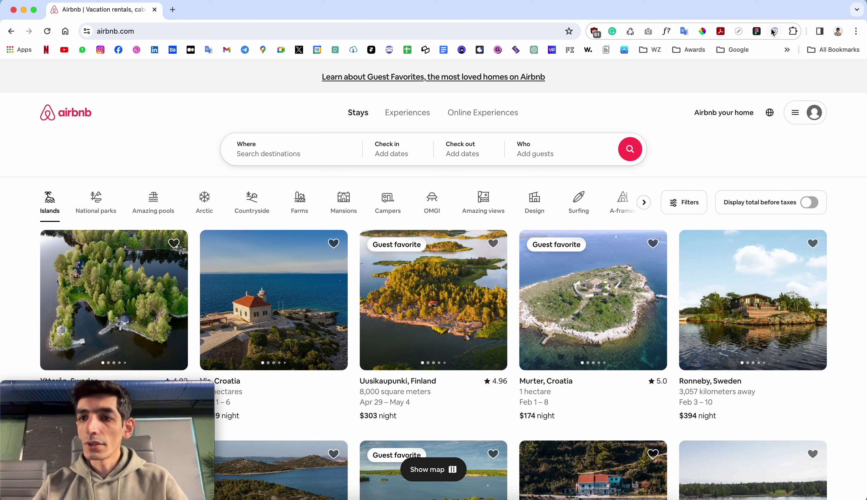
Measure the Airbnb listings' left margin with the page ruler (about 78 px).
{"action": "left_click", "coordinate": [739, 33]}
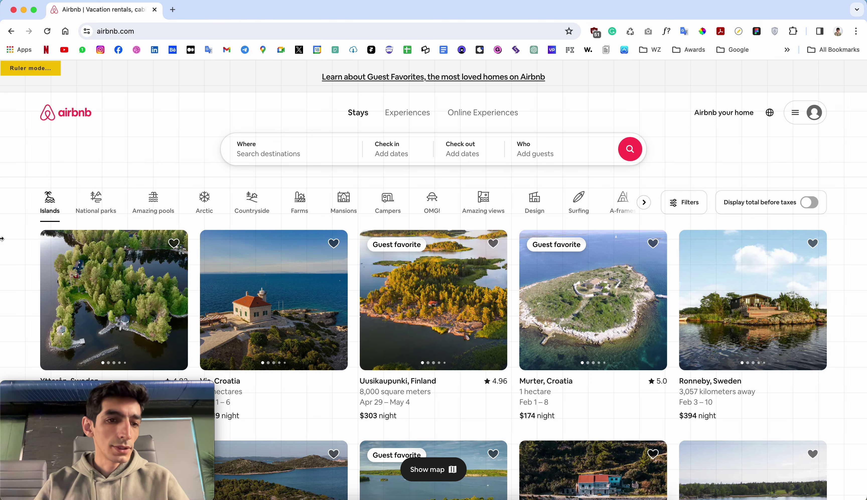
{"action": "scroll", "coordinate": [4, 240], "scroll_direction": "left", "scroll_amount": 5}
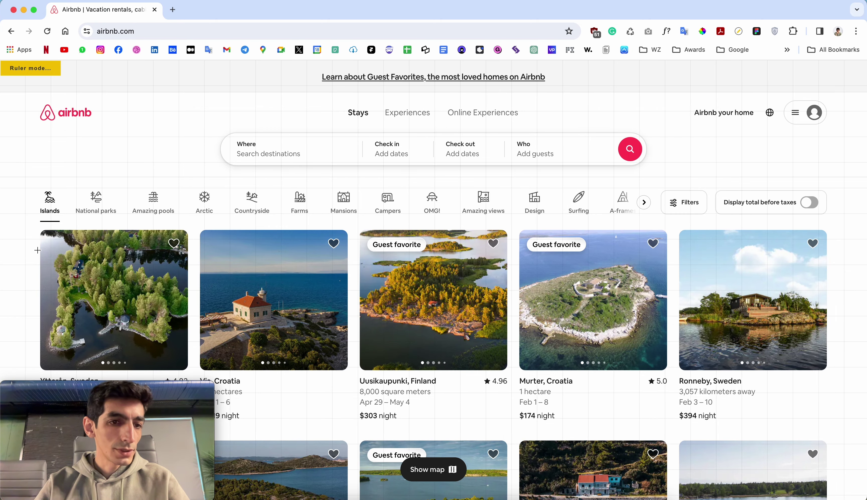
{"action": "left_click_drag", "start_coordinate": [39, 251], "coordinate": [2, 189]}
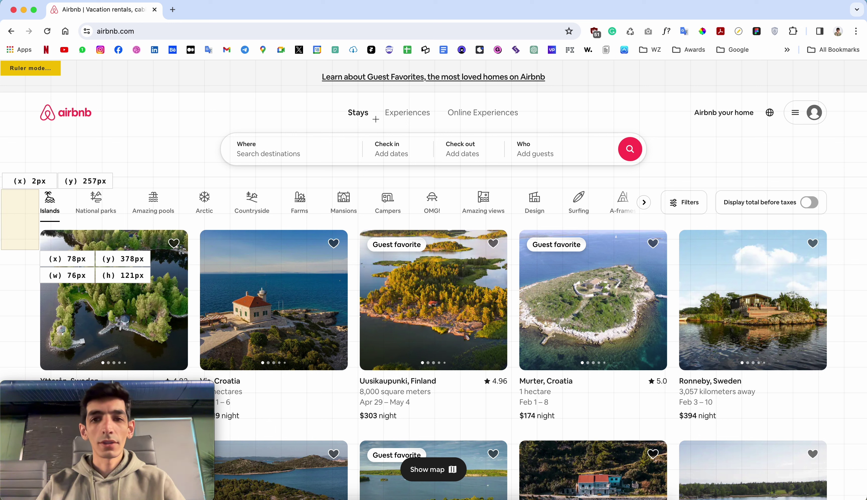
{"action": "left_click", "coordinate": [738, 33]}
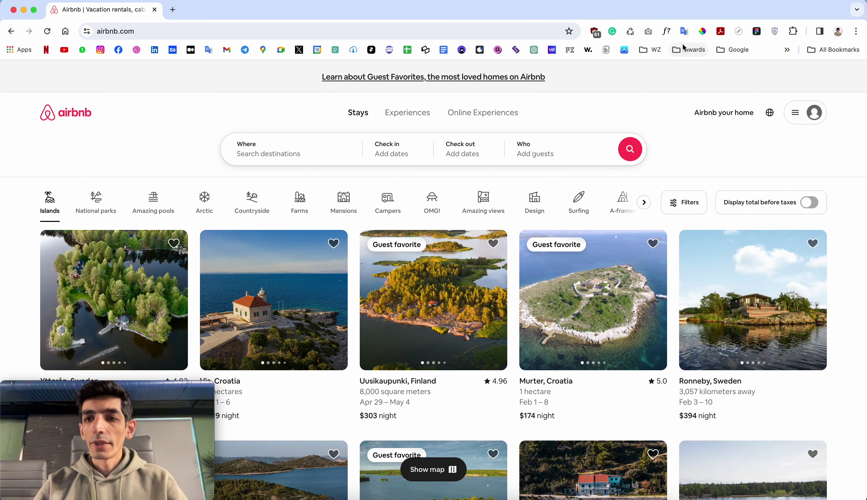
Identify the 'Airbnb your home' font as Circular 600, 14px, #222222.
{"action": "left_click", "coordinate": [667, 32]}
{"action": "mouse_move", "coordinate": [723, 112]}
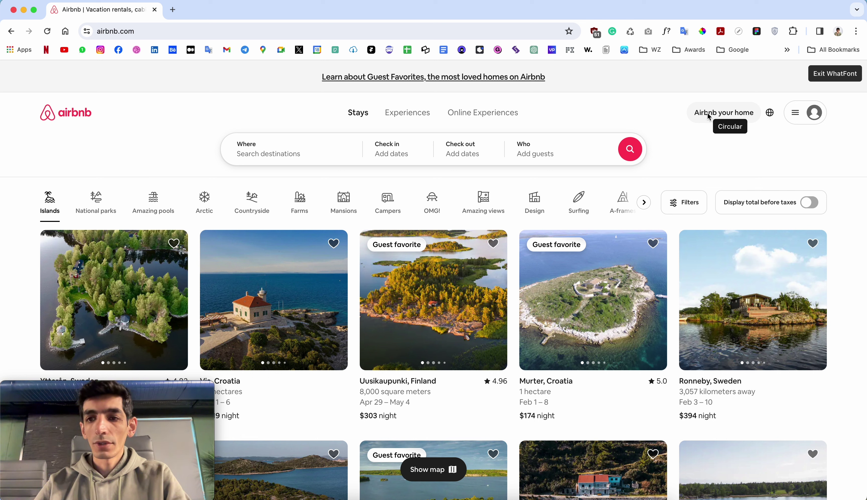
{"action": "left_click", "coordinate": [714, 117]}
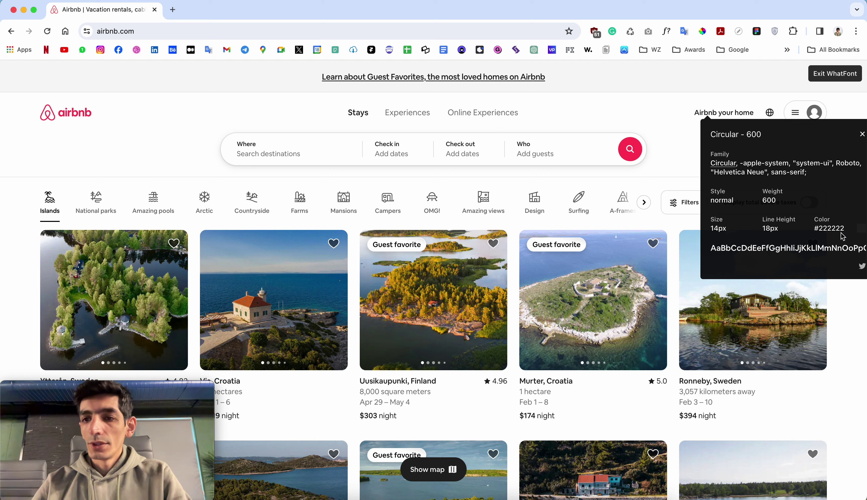
{"action": "left_click", "coordinate": [834, 80]}
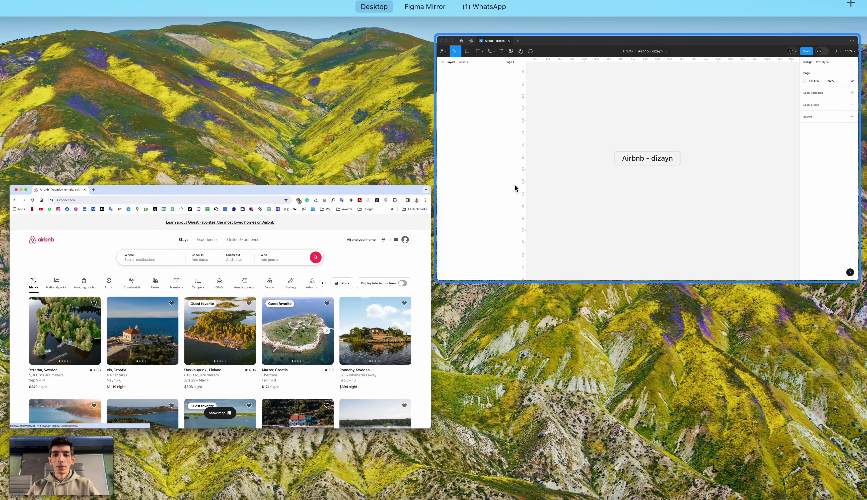
In Figma, add a MacBook Pro 16" frame from the Desktop presets.
{"action": "left_click", "coordinate": [514, 184]}
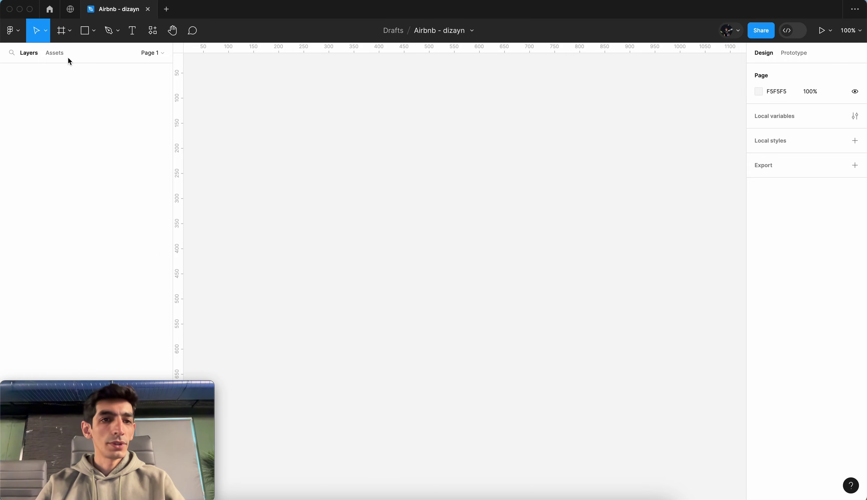
{"action": "left_click", "coordinate": [61, 30]}
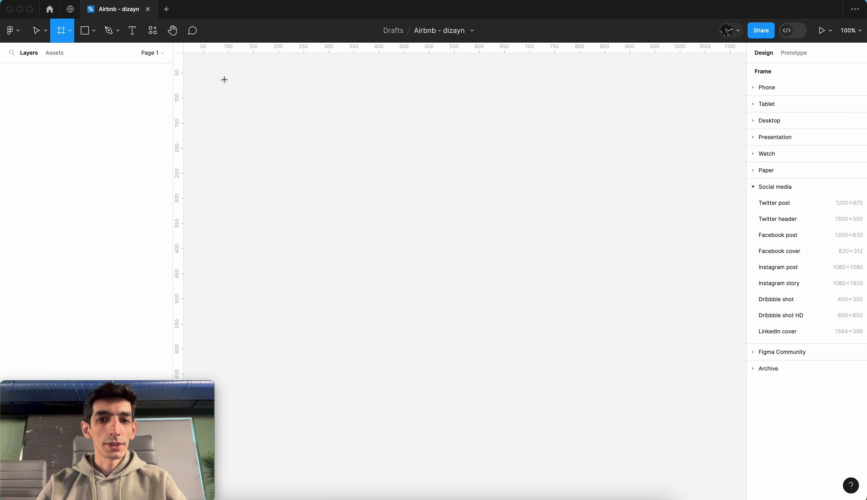
{"action": "left_click", "coordinate": [753, 124]}
{"action": "left_click", "coordinate": [752, 124]}
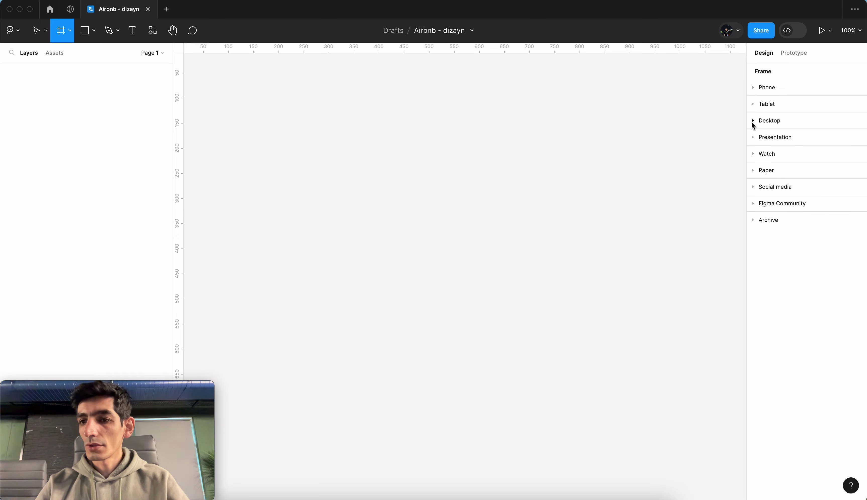
{"action": "left_click", "coordinate": [753, 123]}
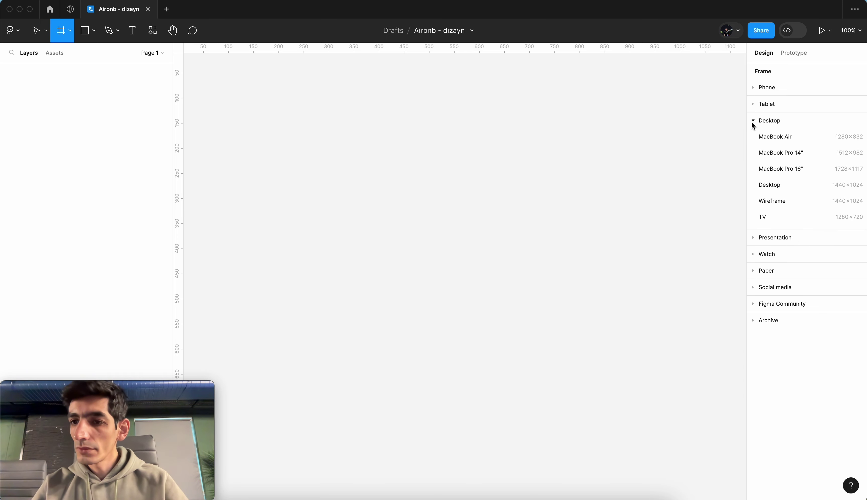
{"action": "left_click", "coordinate": [791, 168]}
Stretch the frame's height to 3361 px.
{"action": "scroll", "coordinate": [423, 216], "scroll_direction": "down", "scroll_amount": 5}
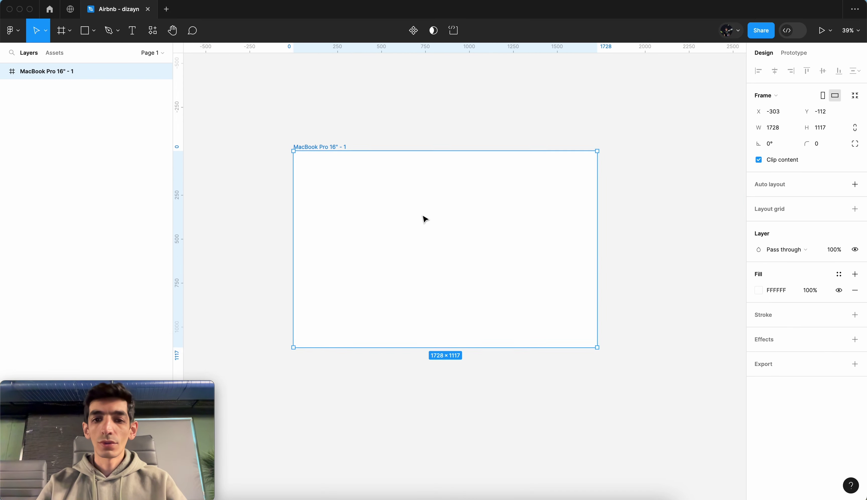
{"action": "scroll", "coordinate": [423, 217], "scroll_direction": "down", "scroll_amount": 3}
{"action": "left_click_drag", "start_coordinate": [418, 268], "coordinate": [399, 428]}
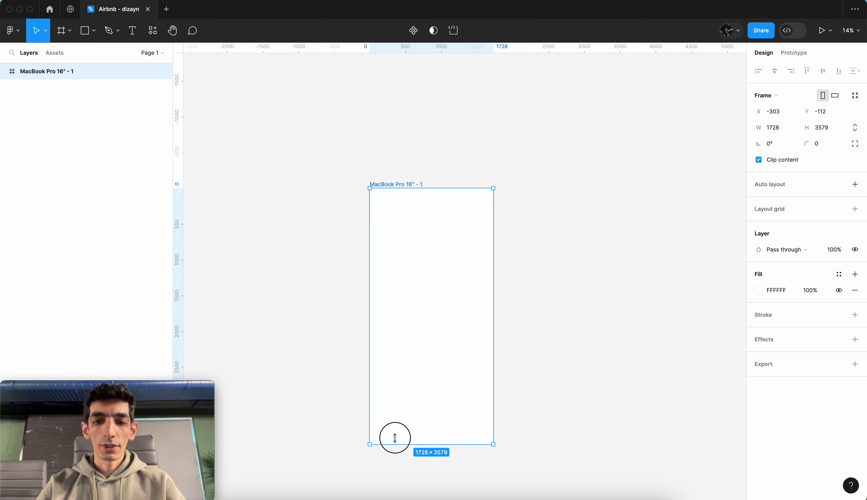
{"action": "scroll", "coordinate": [434, 240], "scroll_direction": "up", "scroll_amount": 5}
{"action": "scroll", "coordinate": [434, 240], "scroll_direction": "up", "scroll_amount": 3}
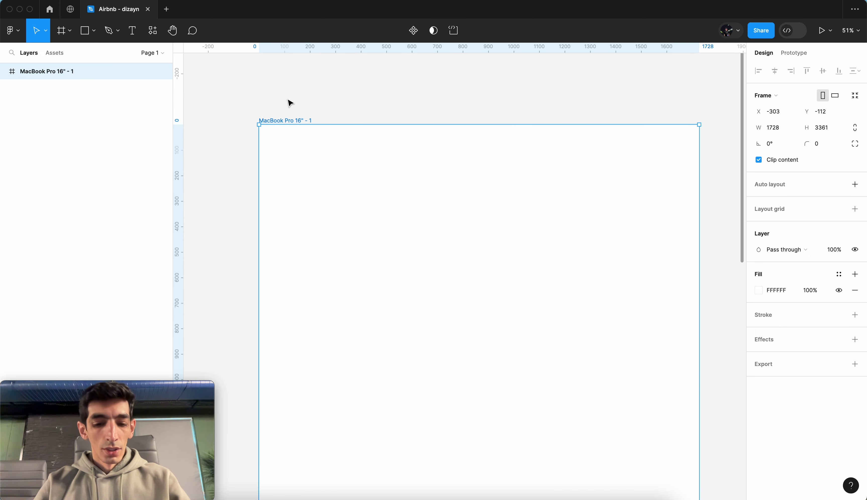
Rename the frame 'Ana səhifə' and move it up-left on the canvas.
{"action": "double_click", "coordinate": [45, 71]}
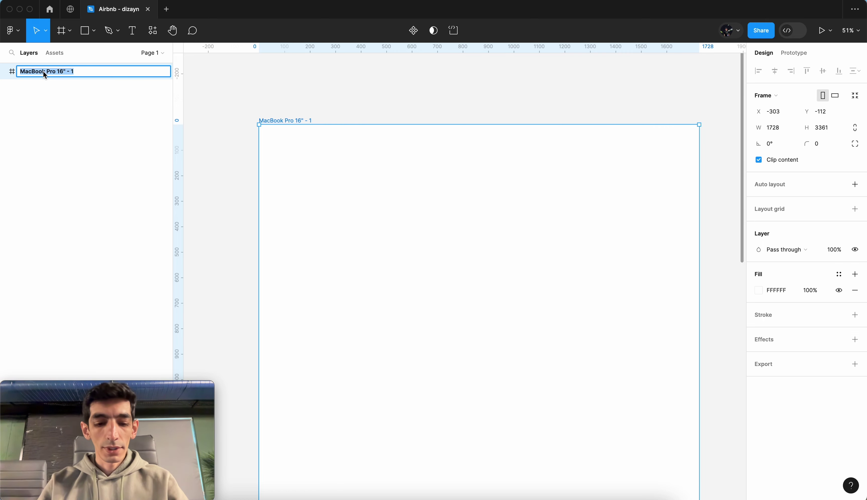
{"action": "type", "text": "Ana sə"}
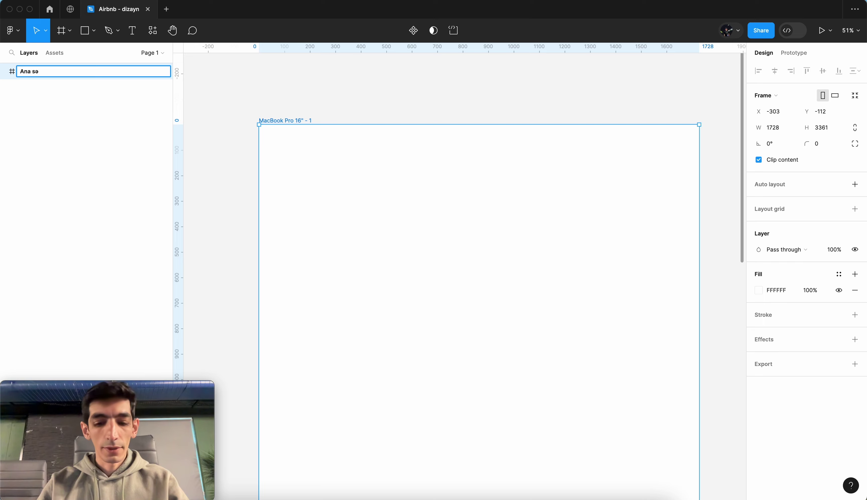
{"action": "type", "text": "hifə"}
{"action": "key", "text": "Return"}
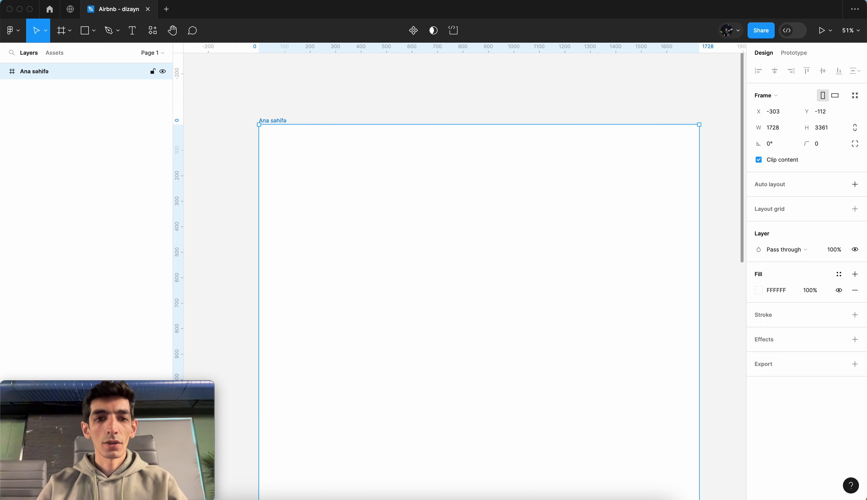
{"action": "mouse_move", "coordinate": [414, 226]}
{"action": "left_mouse_down"}
{"action": "mouse_move", "coordinate": [412, 208]}
{"action": "mouse_move", "coordinate": [401, 205]}
{"action": "left_mouse_up"}
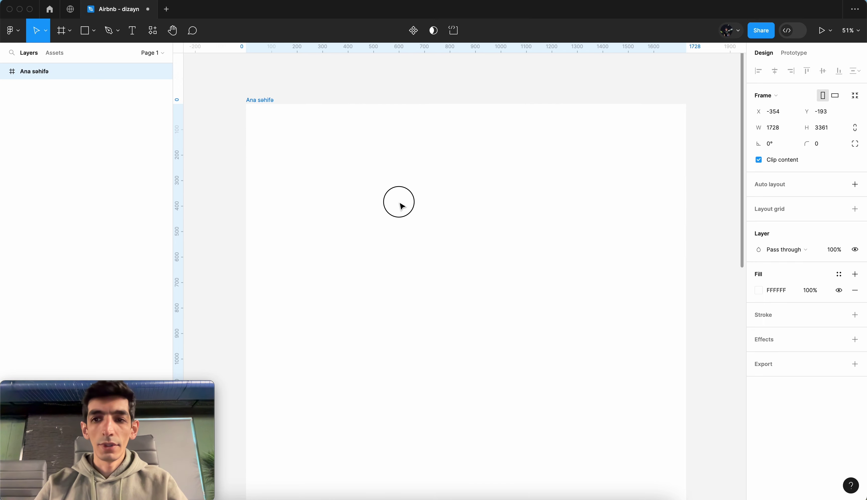
Add a 12-column layout grid to the Ana səhifə frame.
{"action": "left_click", "coordinate": [307, 90]}
{"action": "left_click", "coordinate": [267, 101]}
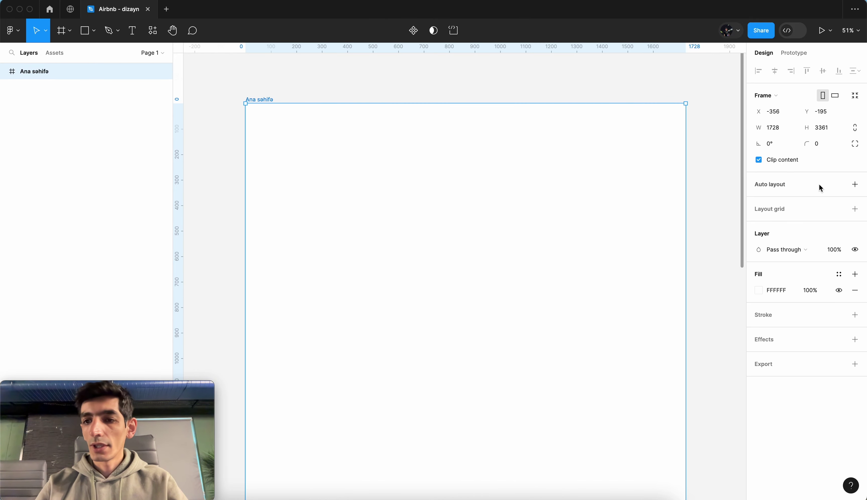
{"action": "left_click", "coordinate": [855, 209]}
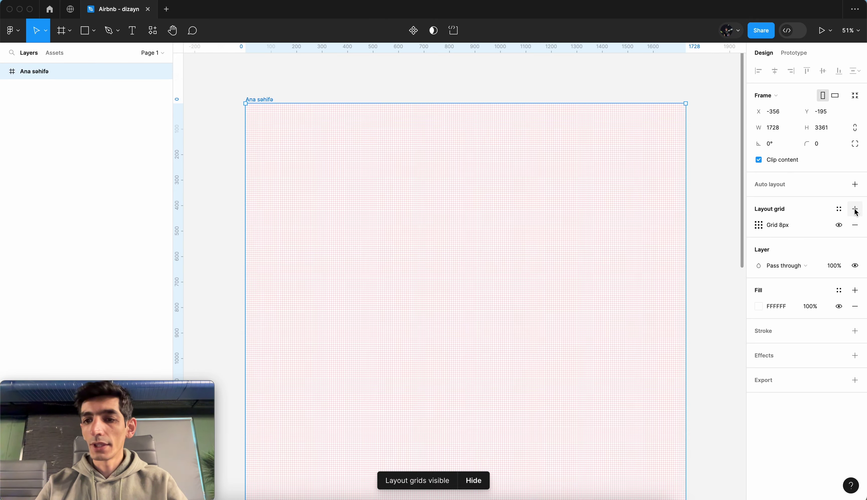
{"action": "left_click", "coordinate": [759, 225]}
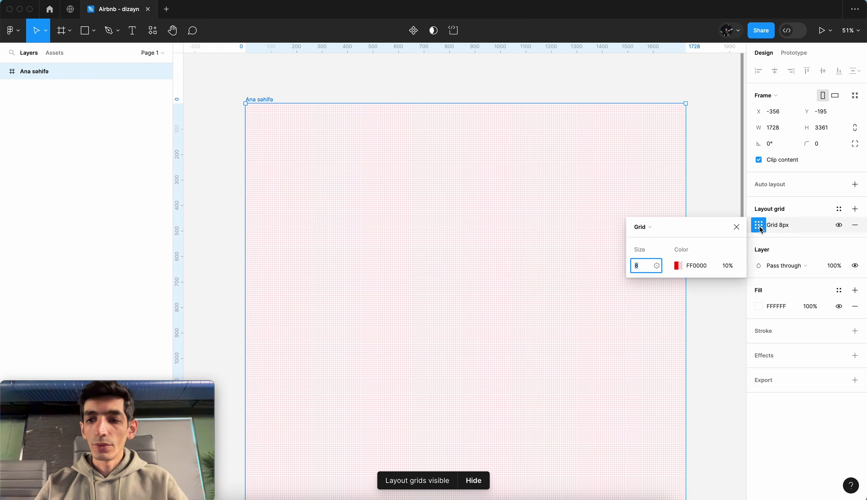
{"action": "left_click", "coordinate": [647, 229]}
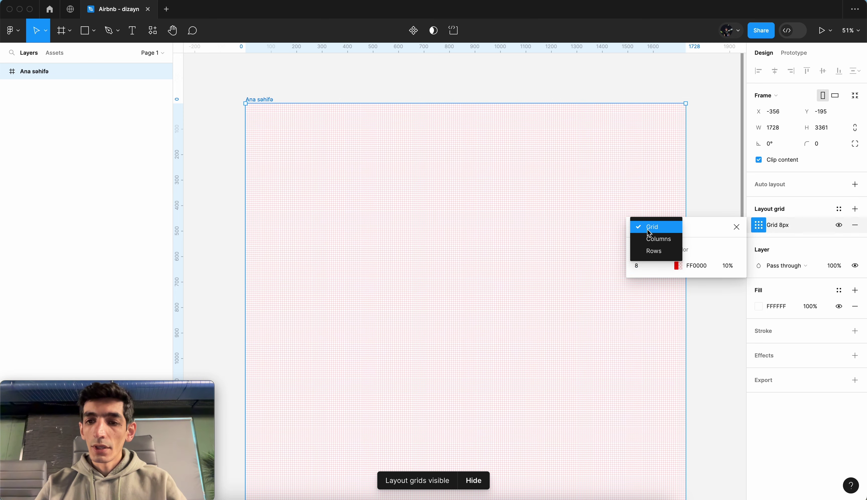
{"action": "left_click", "coordinate": [654, 240]}
{"action": "type", "text": "12"}
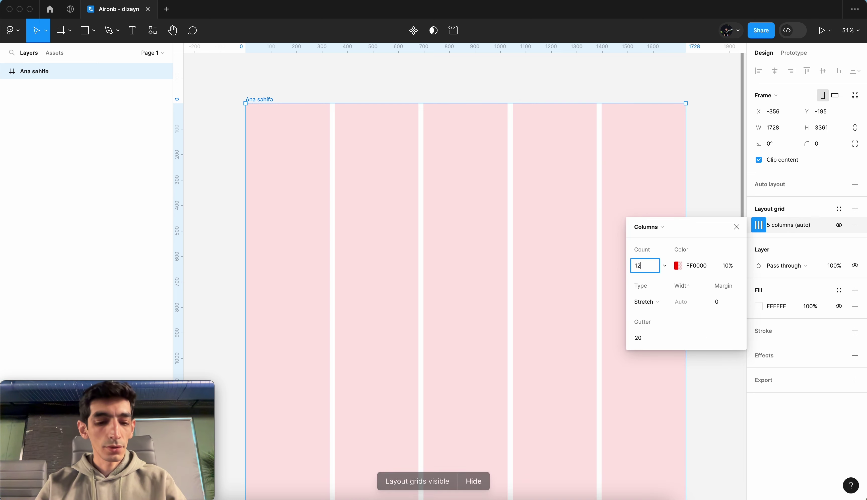
{"action": "key", "text": "Tab"}
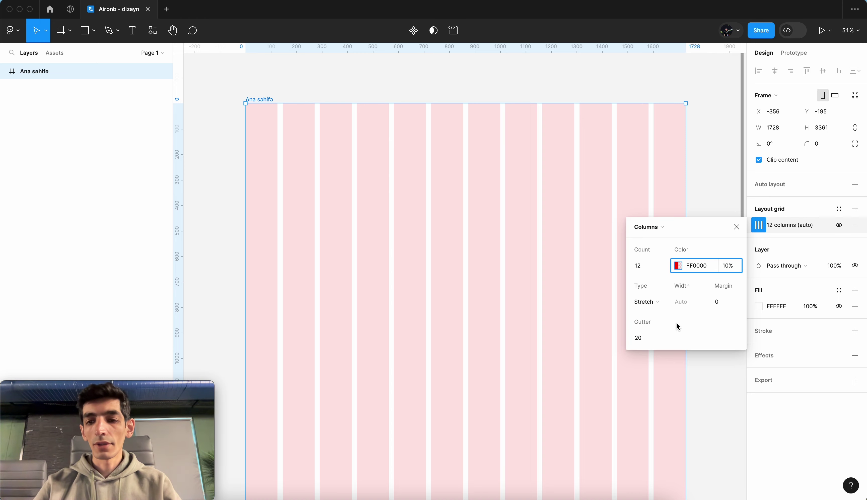
Set the column grid margin to 80 and gutter to 32.
{"action": "left_click", "coordinate": [722, 303]}
{"action": "type", "text": "80"}
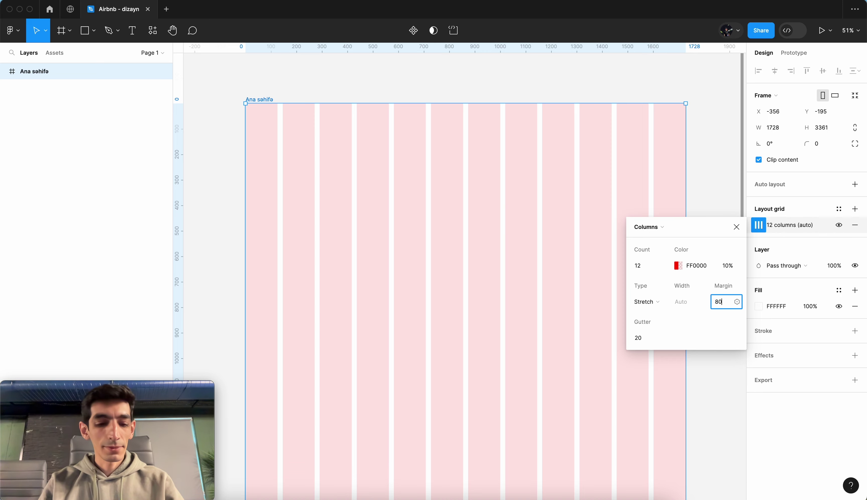
{"action": "key", "text": "Tab"}
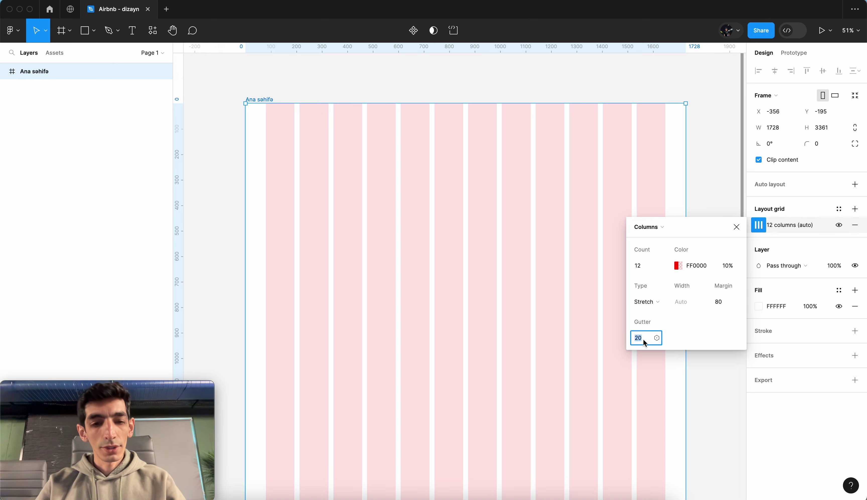
{"action": "type", "text": "32"}
{"action": "key", "text": "Tab"}
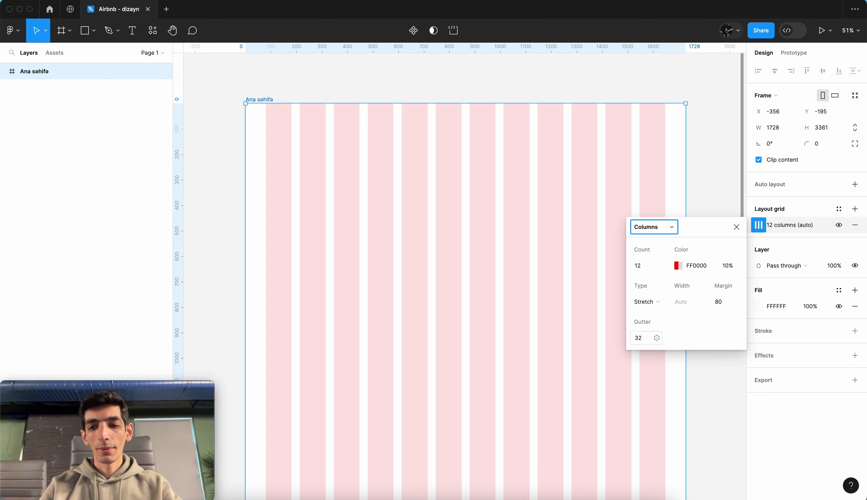
{"action": "left_click", "coordinate": [737, 227]}
{"action": "scroll", "coordinate": [485, 180], "scroll_direction": "right", "scroll_amount": 2}
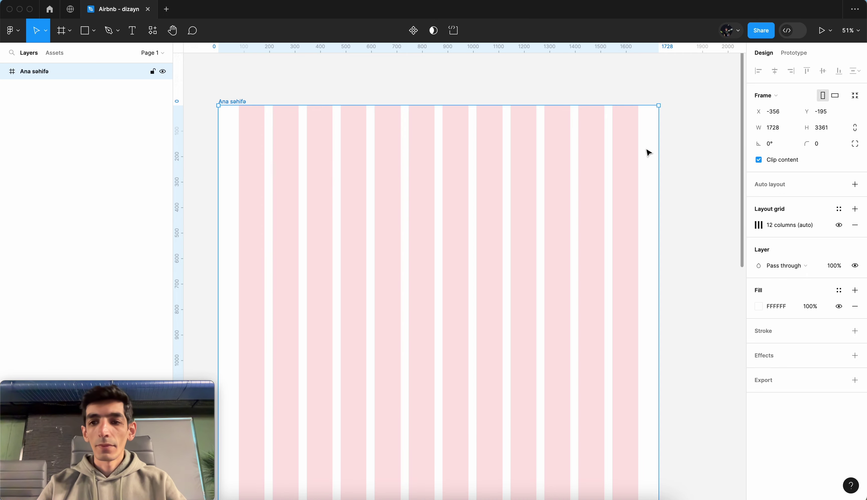
{"action": "scroll", "coordinate": [658, 143], "scroll_direction": "down", "scroll_amount": 3, "text": "ctrl"}
{"action": "scroll", "coordinate": [636, 151], "scroll_direction": "right", "scroll_amount": 2}
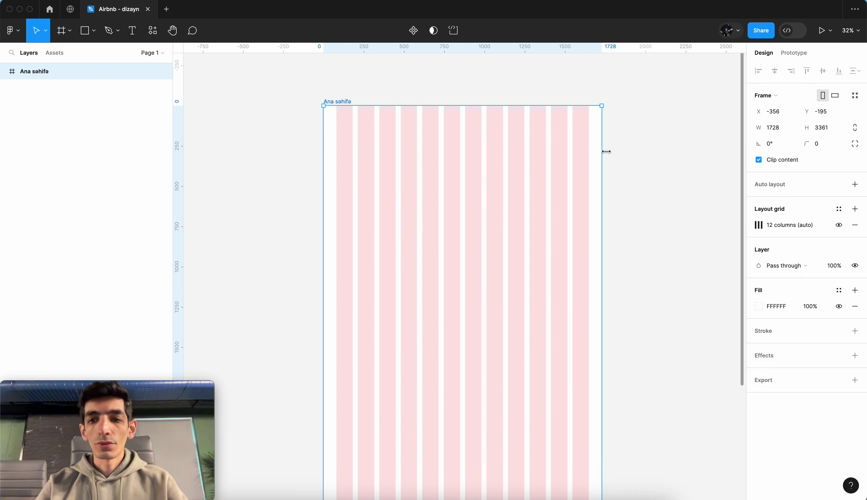
{"action": "mouse_move", "coordinate": [602, 149]}
{"action": "left_mouse_down"}
{"action": "mouse_move", "coordinate": [696, 143]}
{"action": "mouse_move", "coordinate": [603, 149]}
{"action": "left_mouse_up"}
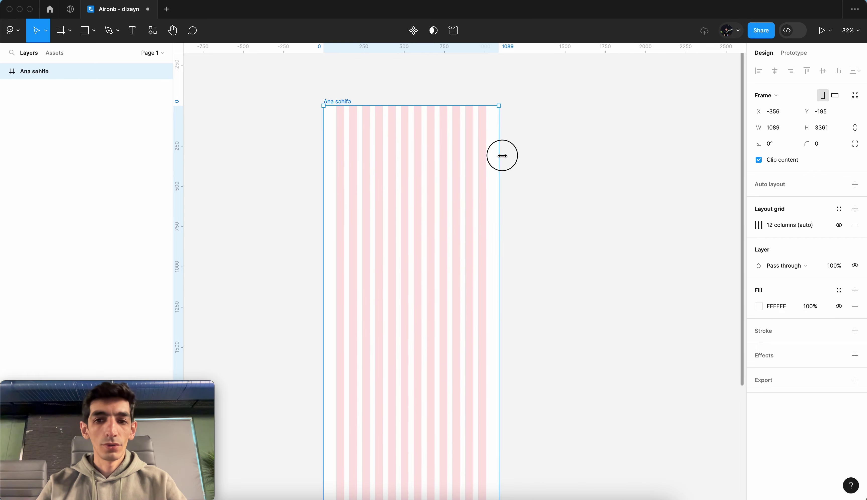
{"action": "left_click_drag", "start_coordinate": [604, 149], "coordinate": [606, 155]}
{"action": "key", "text": "ctrl+z"}
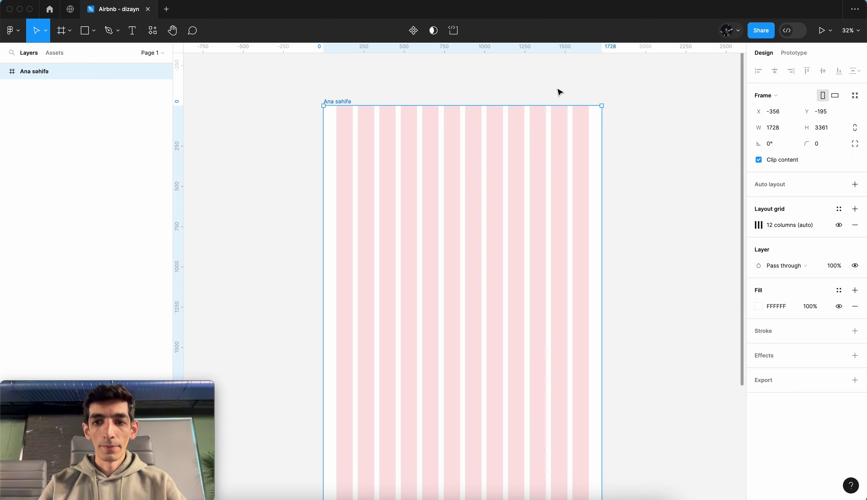
{"action": "scroll", "coordinate": [559, 92], "scroll_direction": "up", "scroll_amount": 5}
{"action": "scroll", "coordinate": [560, 92], "scroll_direction": "up", "scroll_amount": 2}
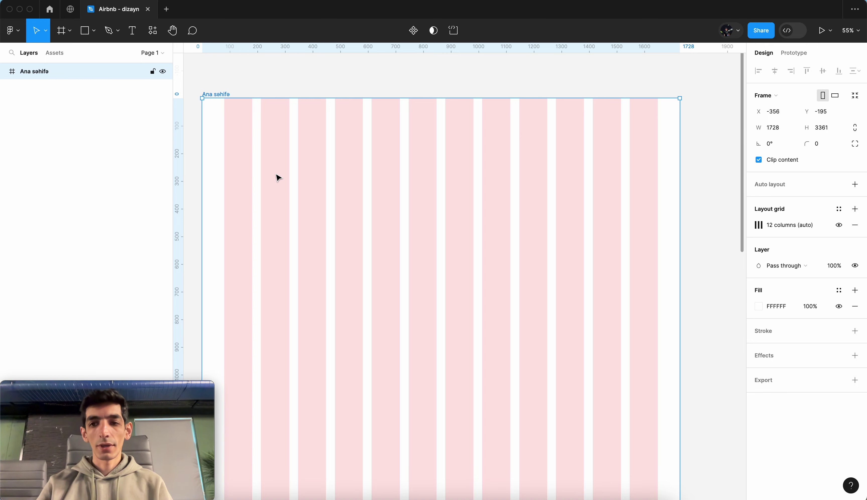
{"action": "scroll", "coordinate": [319, 110], "scroll_direction": "left", "scroll_amount": 2}
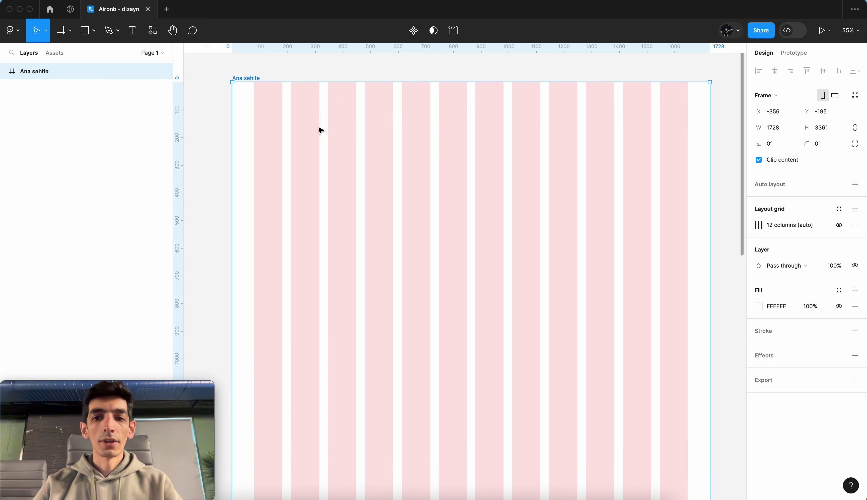
{"action": "left_click", "coordinate": [319, 82]}
{"action": "scroll", "coordinate": [320, 82], "scroll_direction": "up", "scroll_amount": 2}
{"action": "scroll", "coordinate": [320, 82], "scroll_direction": "down", "scroll_amount": 2}
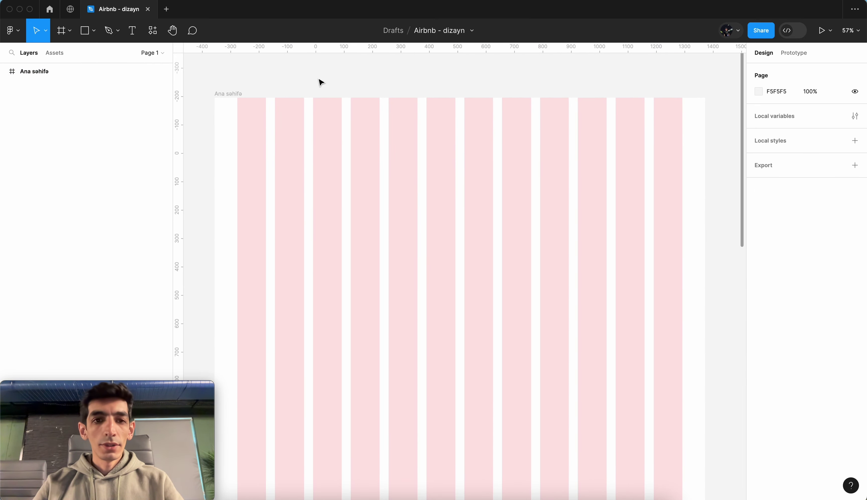
{"action": "scroll", "coordinate": [319, 82], "scroll_direction": "down", "scroll_amount": 1}
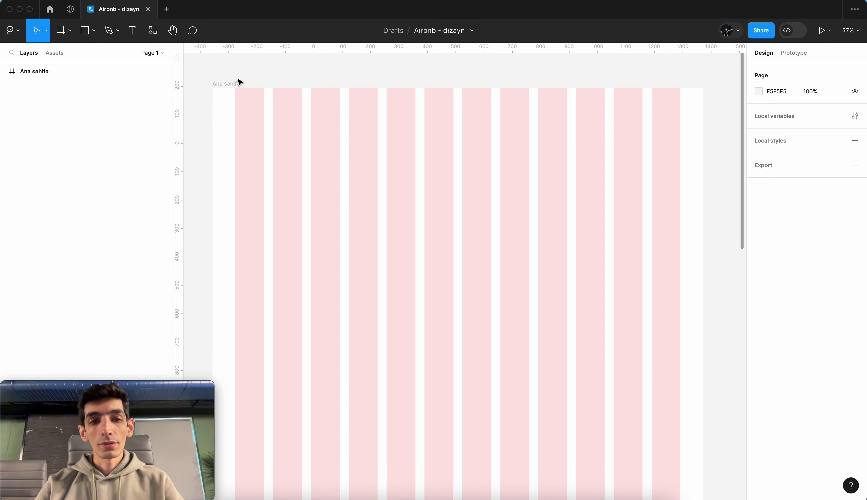
{"action": "scroll", "coordinate": [239, 82], "scroll_direction": "up", "scroll_amount": 3}
{"action": "scroll", "coordinate": [239, 82], "scroll_direction": "up", "scroll_amount": 8}
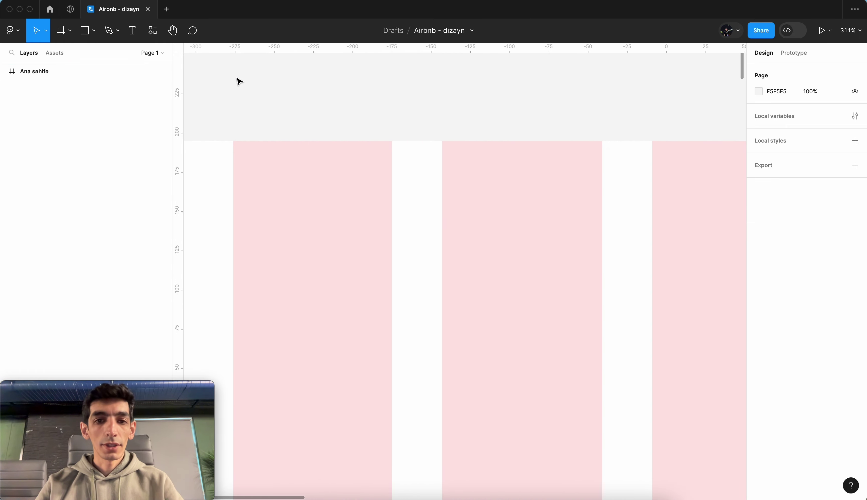
{"action": "scroll", "coordinate": [239, 82], "scroll_direction": "up", "scroll_amount": 1}
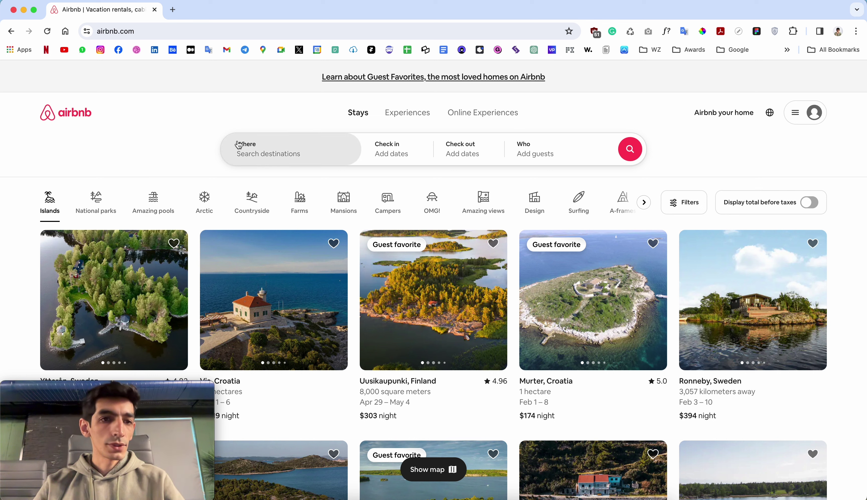
{"action": "left_click", "coordinate": [739, 31]}
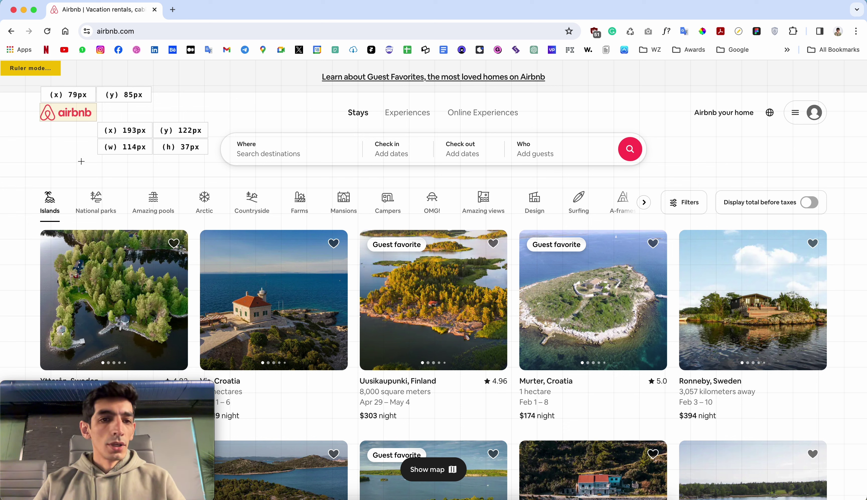
{"action": "left_click", "coordinate": [738, 32]}
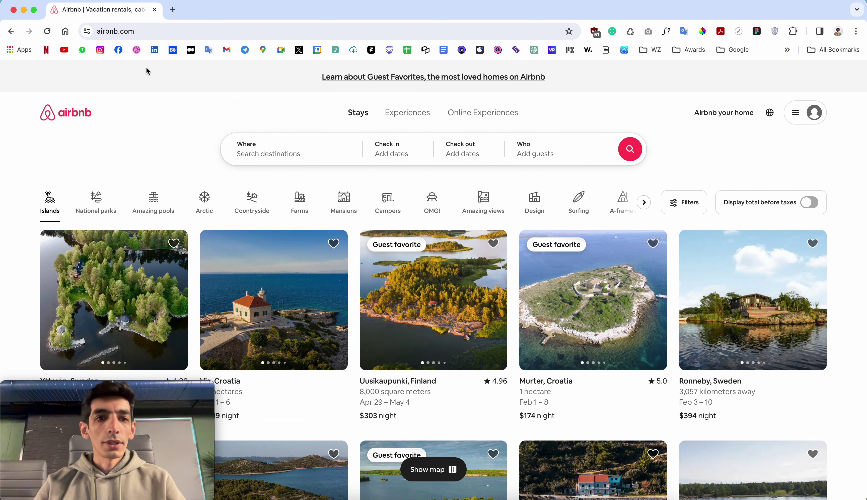
{"action": "right_click", "coordinate": [79, 114]}
Search Google Images for 'airbnb logo png' in a new tab.
{"action": "left_click", "coordinate": [69, 147]}
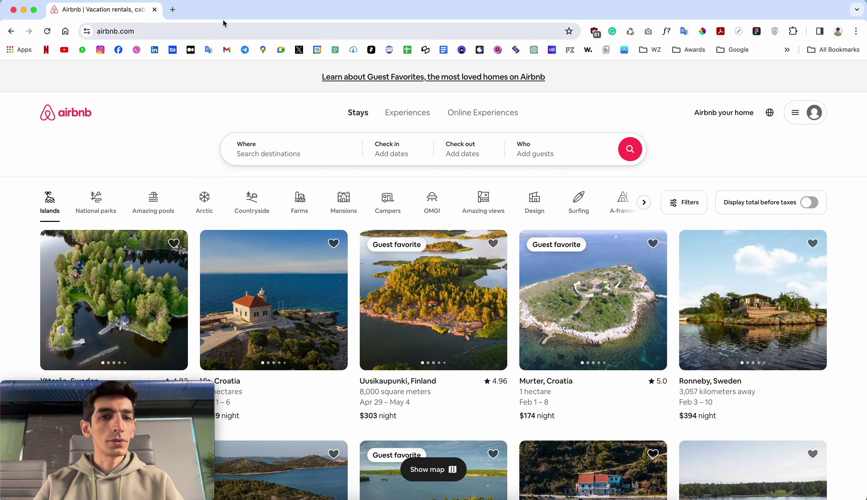
{"action": "left_click", "coordinate": [173, 10]}
{"action": "type", "text": "a"}
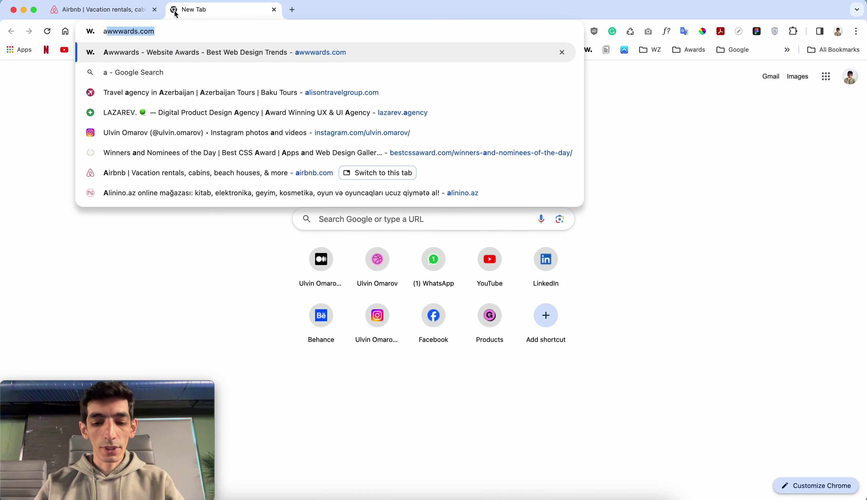
{"action": "type", "text": "irbnb l"}
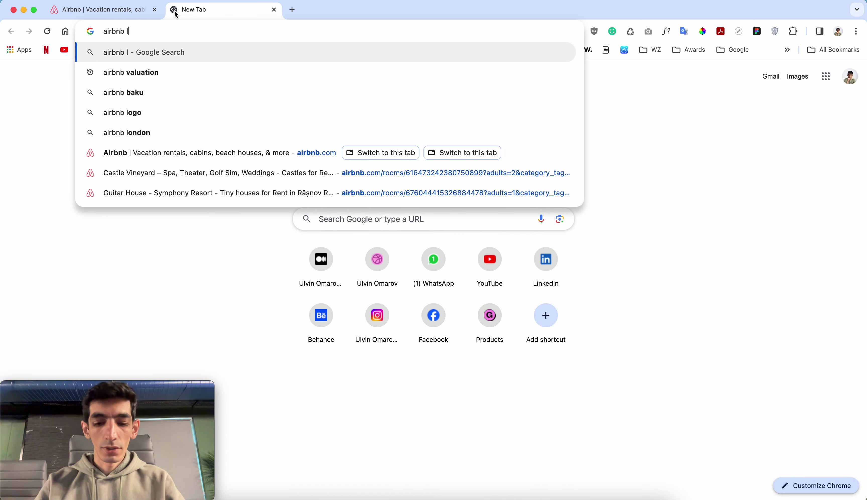
{"action": "type", "text": "ogo"}
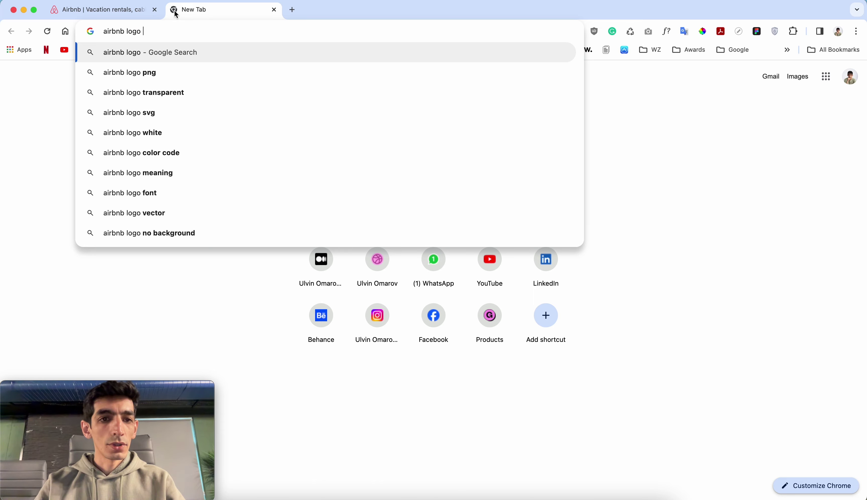
{"action": "key", "text": "Down"}
{"action": "key", "text": "Return"}
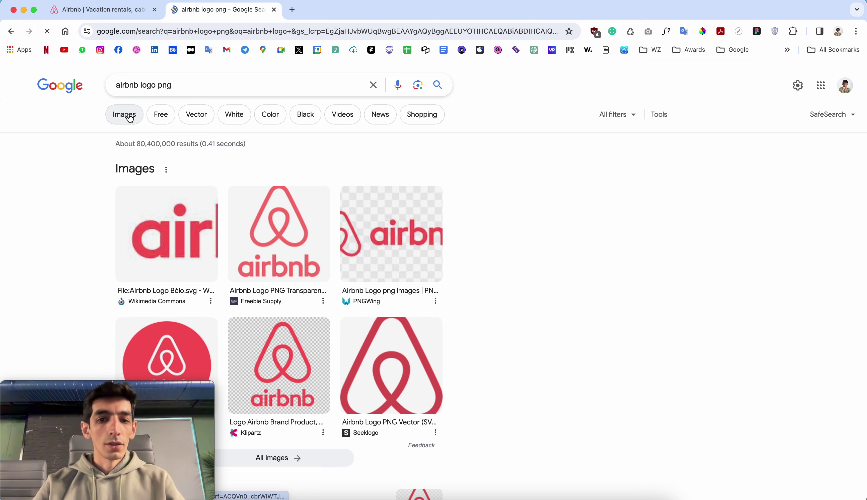
{"action": "left_click", "coordinate": [129, 115]}
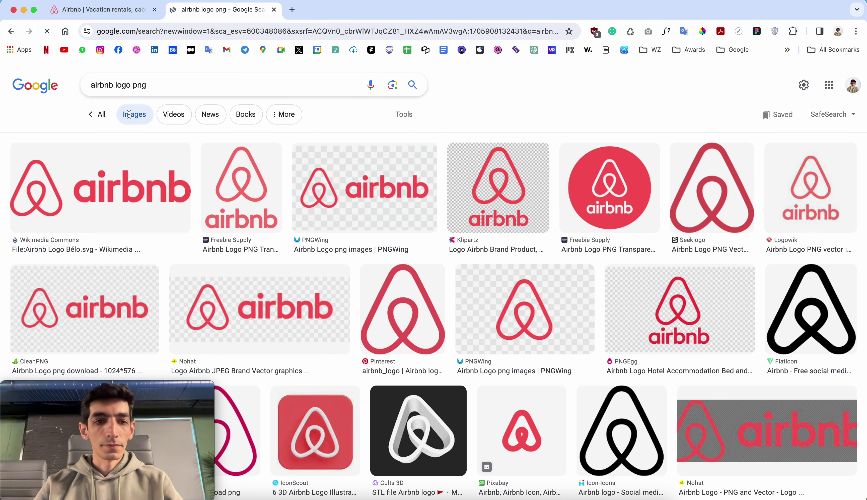
Copy the Wikimedia Commons Airbnb logo image and return to Figma.
{"action": "left_click", "coordinate": [84, 201]}
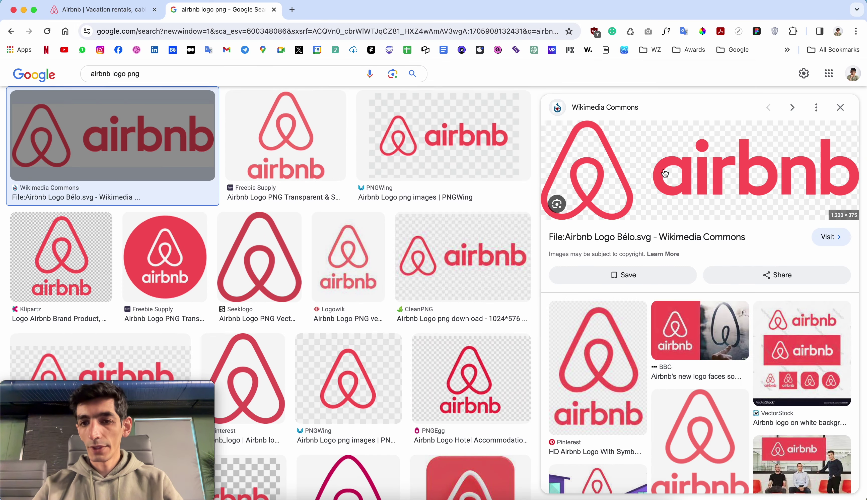
{"action": "right_click", "coordinate": [663, 177]}
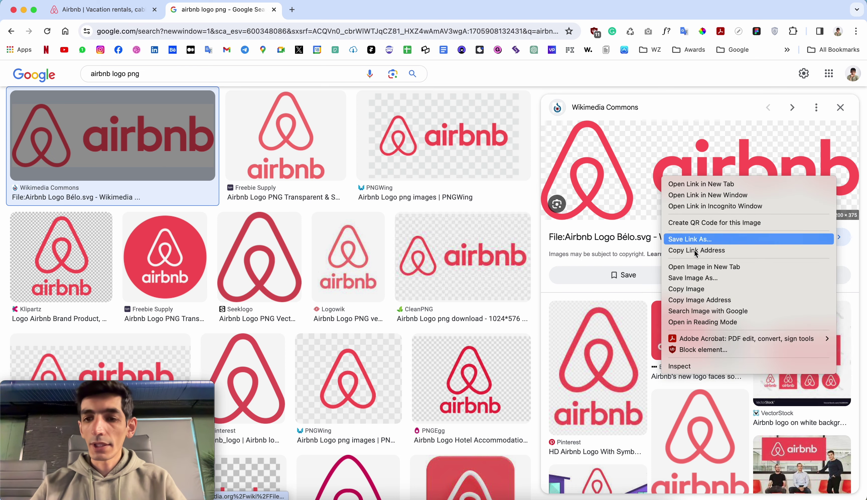
{"action": "left_click", "coordinate": [694, 294]}
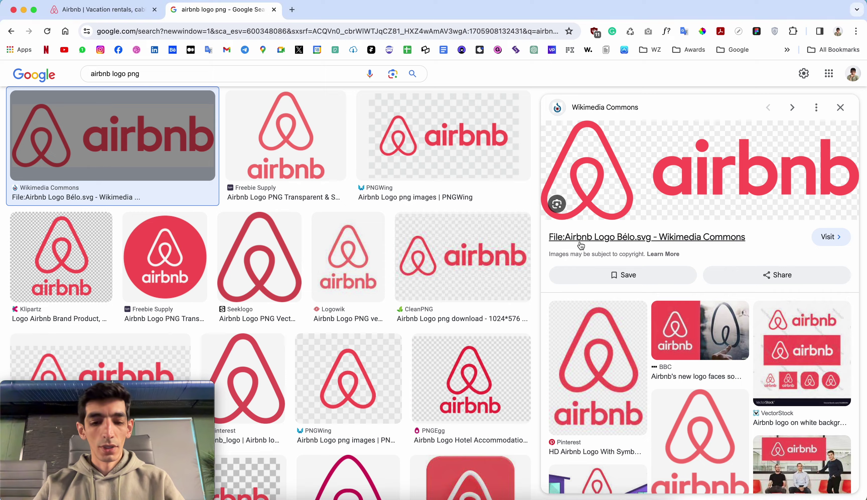
{"action": "key", "text": "ctrl+Up"}
{"action": "left_click", "coordinate": [463, 172]}
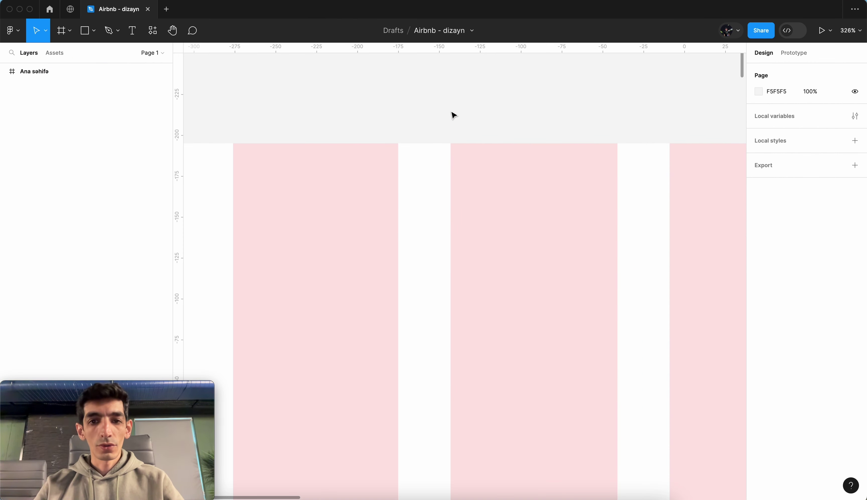
Paste the Airbnb logo into the Ana səhifə frame and shrink it to about 291×91.
{"action": "key", "text": "ctrl+v"}
{"action": "scroll", "coordinate": [433, 257], "scroll_direction": "down", "scroll_amount": 5}
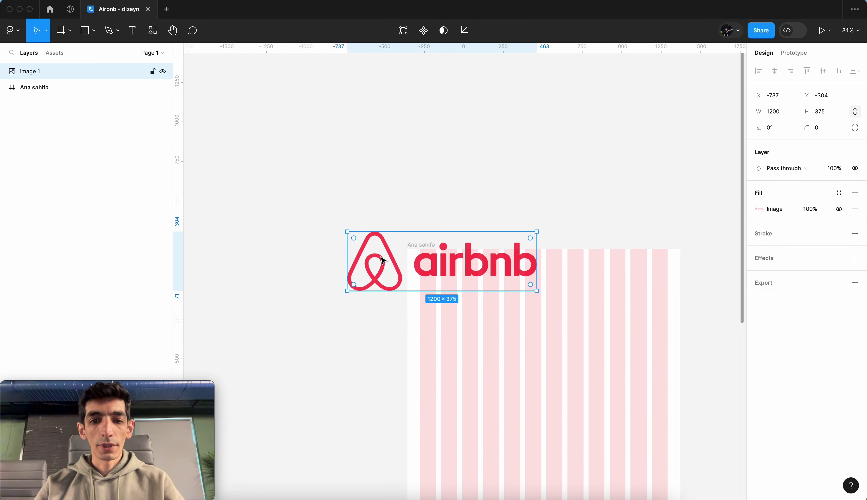
{"action": "left_click_drag", "start_coordinate": [458, 235], "coordinate": [475, 307]}
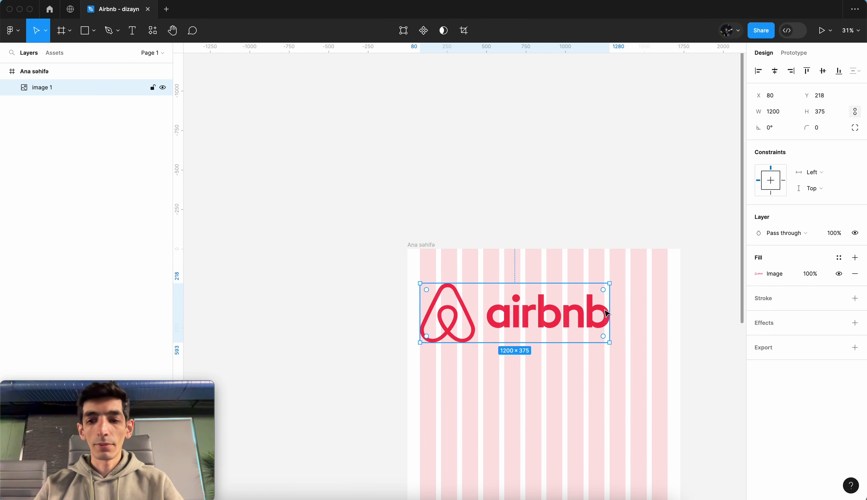
{"action": "left_click_drag", "start_coordinate": [607, 342], "coordinate": [452, 298]}
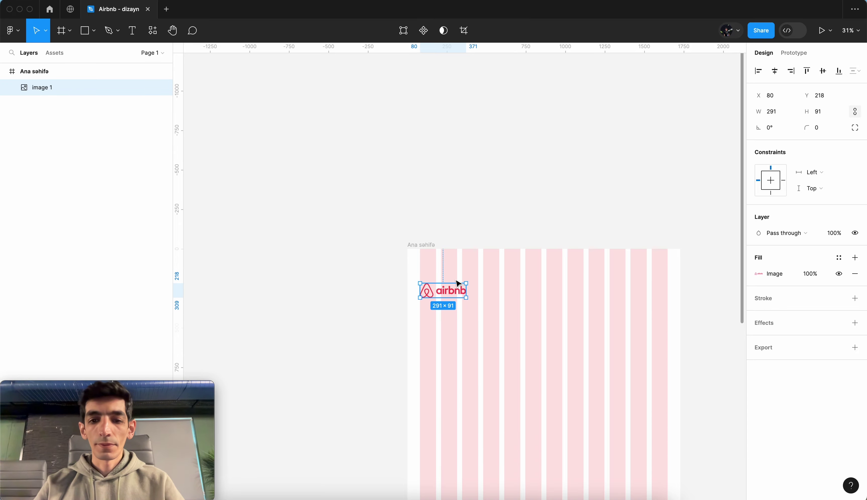
Place the logo at the frame top at 129 × 40, nudged to X 84.
{"action": "scroll", "coordinate": [459, 284], "scroll_direction": "up", "scroll_amount": 10}
{"action": "scroll", "coordinate": [458, 283], "scroll_direction": "down", "scroll_amount": 2}
{"action": "scroll", "coordinate": [459, 281], "scroll_direction": "down", "scroll_amount": 3}
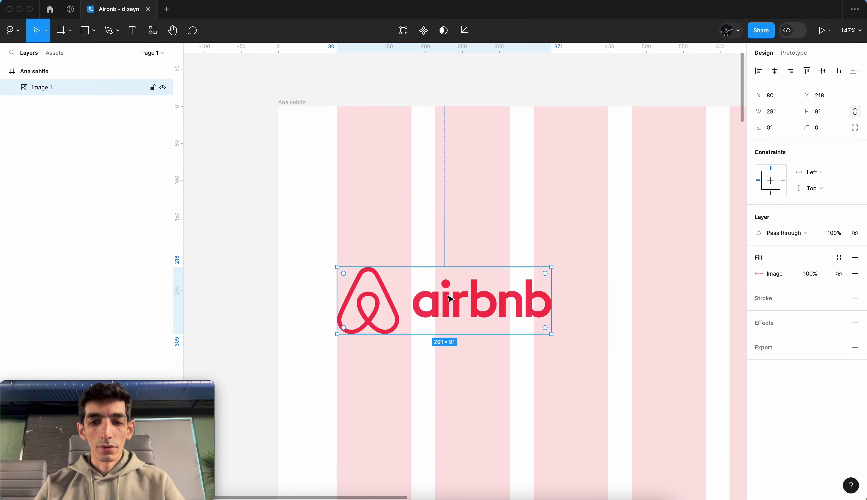
{"action": "left_click_drag", "start_coordinate": [434, 321], "coordinate": [434, 185]}
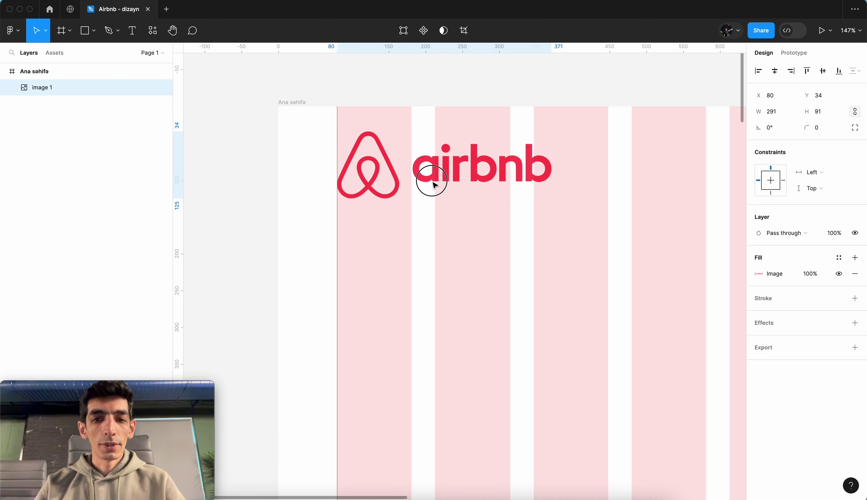
{"action": "left_click_drag", "start_coordinate": [551, 198], "coordinate": [432, 155]}
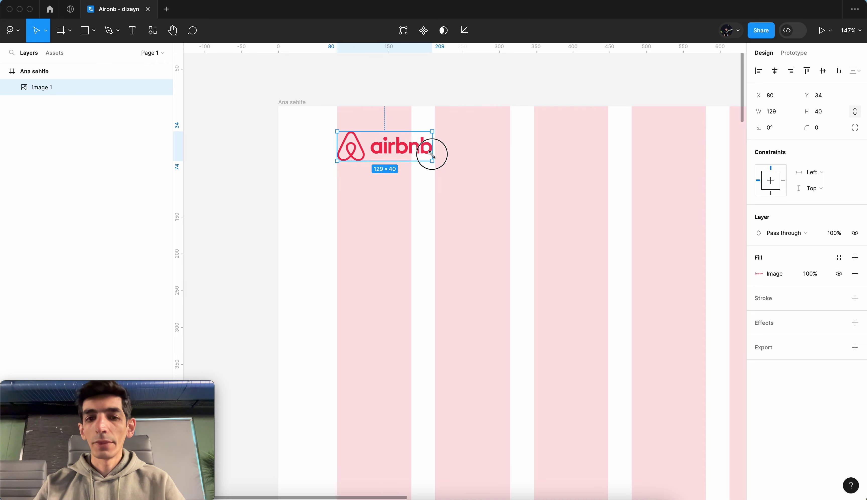
{"action": "scroll", "coordinate": [388, 152], "scroll_direction": "up", "scroll_amount": 5}
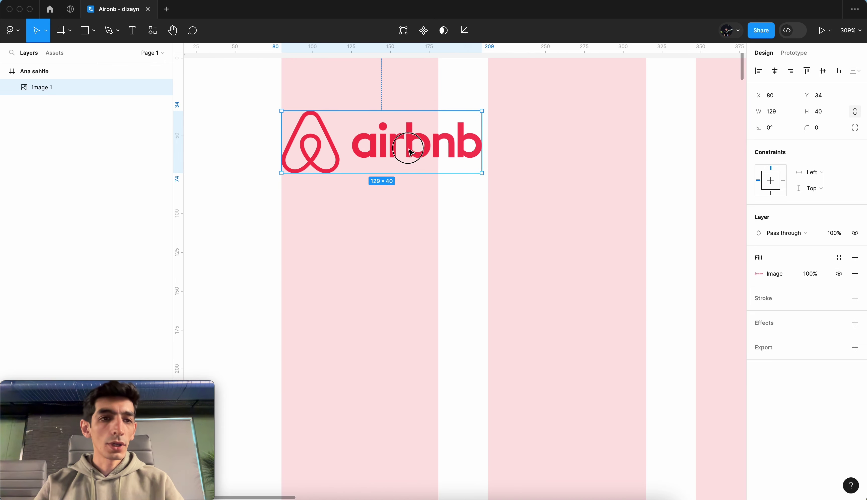
{"action": "left_click_drag", "start_coordinate": [408, 151], "coordinate": [415, 151]}
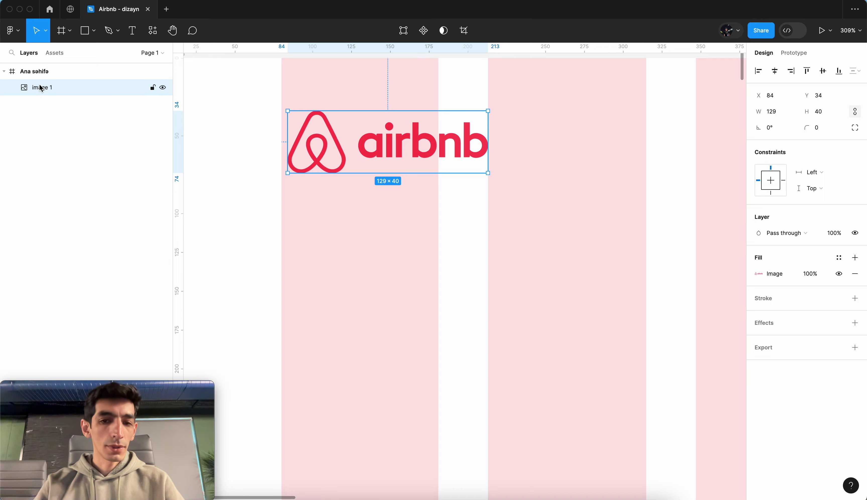
{"action": "mouse_move", "coordinate": [345, 155]}
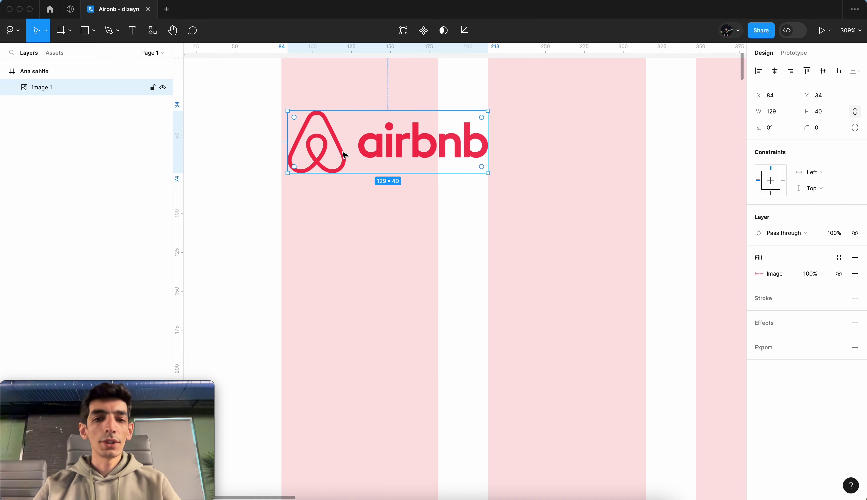
Wrap the logo image in a frame and rename it 'airbnb logo'.
{"action": "right_click", "coordinate": [345, 149]}
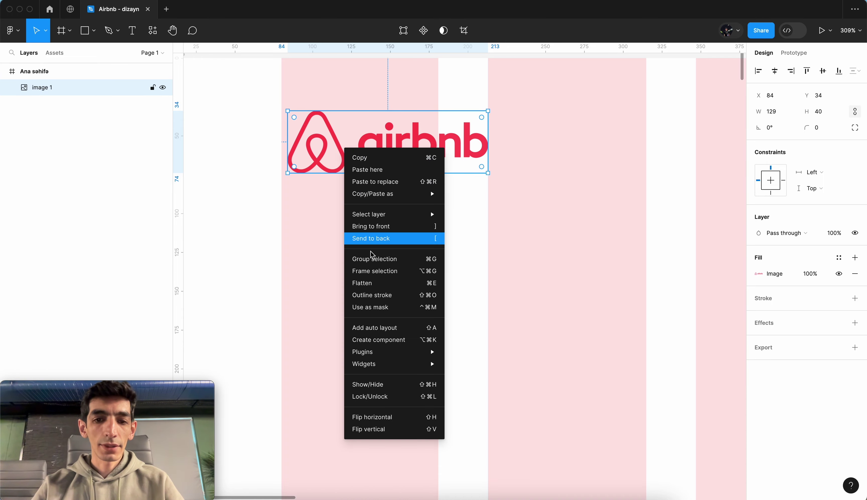
{"action": "left_click", "coordinate": [394, 272]}
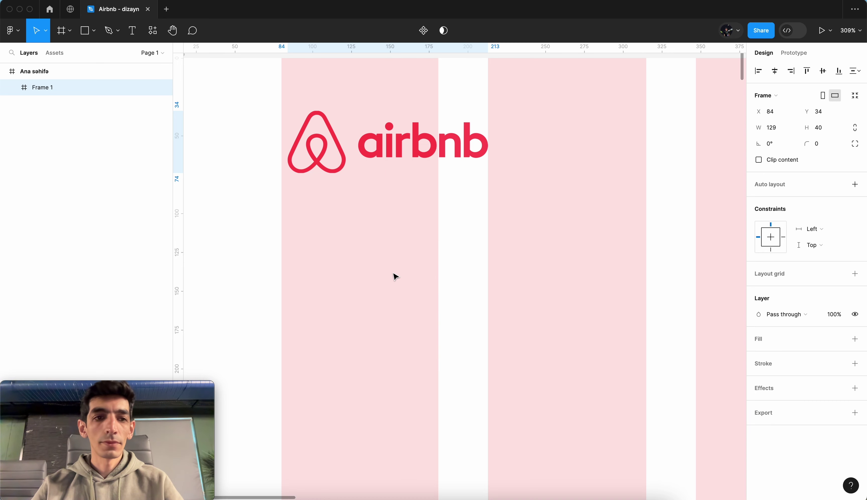
{"action": "left_click", "coordinate": [11, 87]}
{"action": "left_click", "coordinate": [62, 102]}
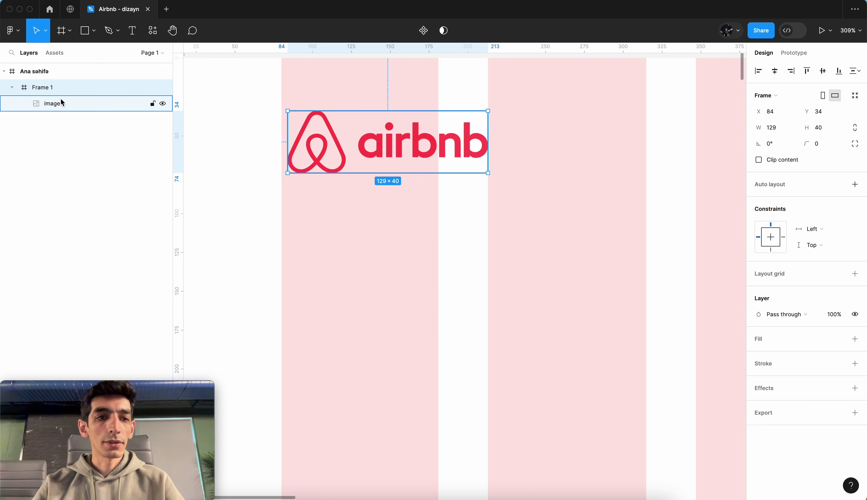
{"action": "left_click", "coordinate": [43, 87]}
{"action": "double_click", "coordinate": [44, 88]}
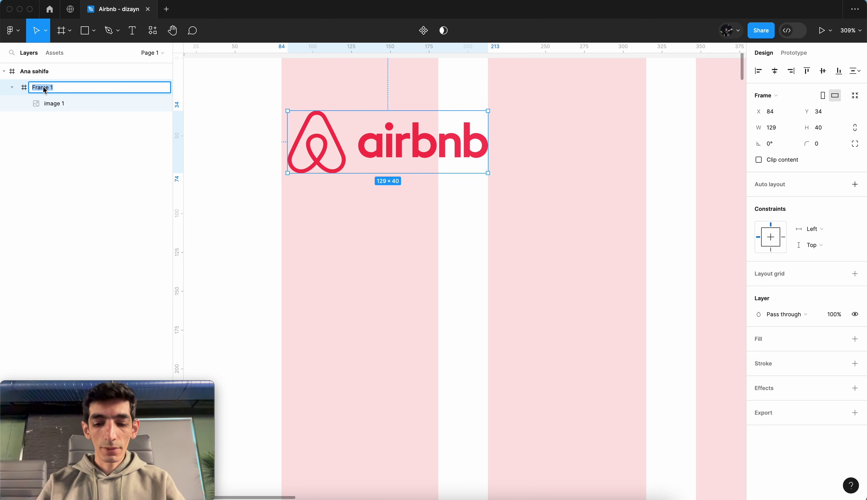
{"action": "type", "text": "airbnb logo"}
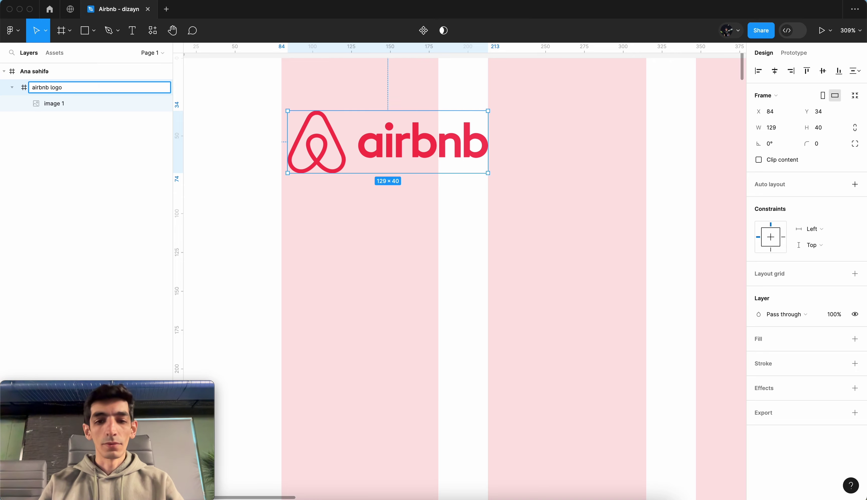
{"action": "key", "text": "Return"}
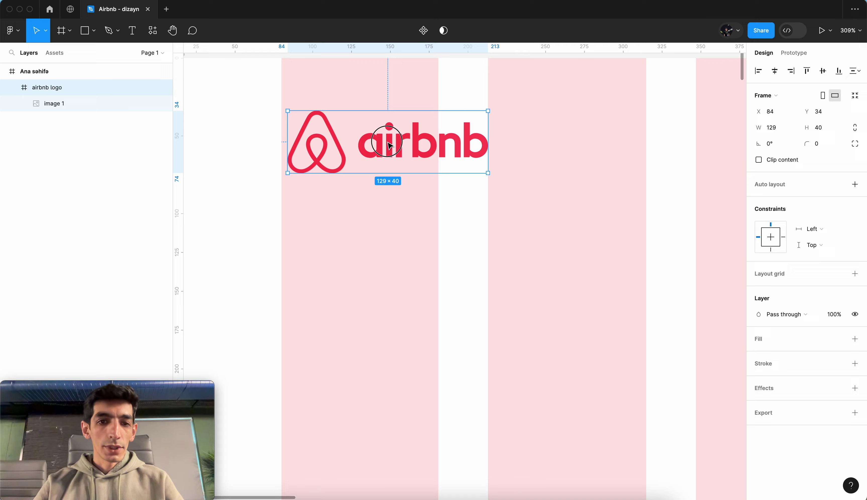
Move the airbnb logo frame onto the column edge at X 80.
{"action": "left_click_drag", "start_coordinate": [389, 144], "coordinate": [382, 143]}
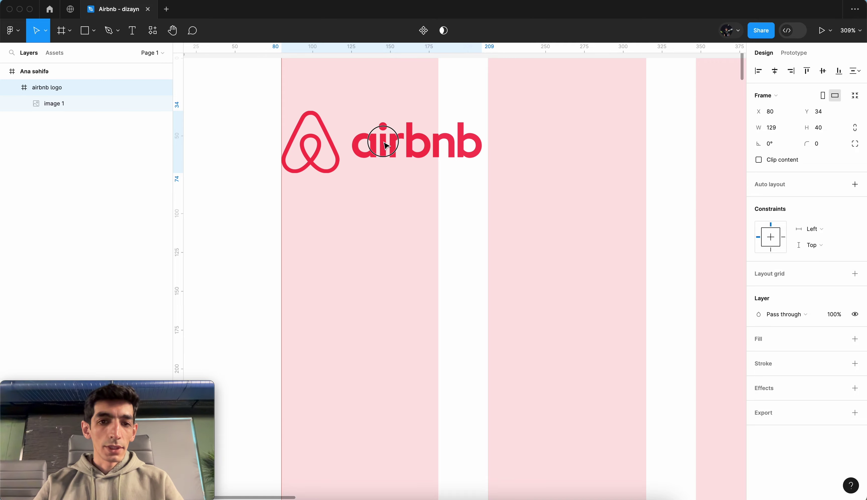
{"action": "scroll", "coordinate": [433, 139], "scroll_direction": "down", "scroll_amount": 5}
{"action": "scroll", "coordinate": [433, 140], "scroll_direction": "down", "scroll_amount": 3}
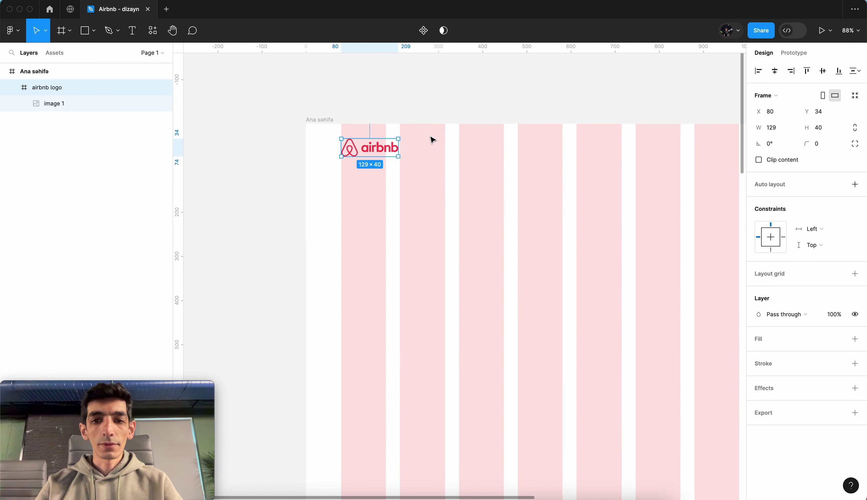
{"action": "scroll", "coordinate": [433, 140], "scroll_direction": "down", "scroll_amount": 2}
In a new Chrome tab, enter 'tabler' and go to tablericons.com.
{"action": "key", "text": "ctrl+Up"}
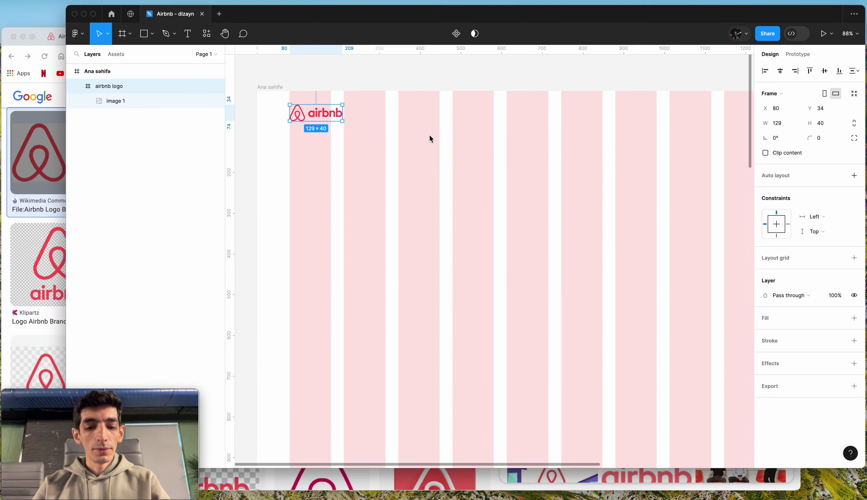
{"action": "left_click", "coordinate": [220, 308]}
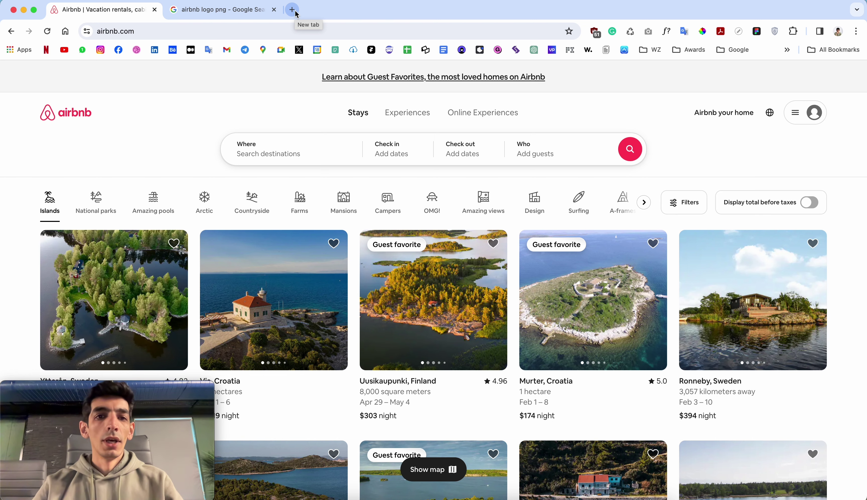
{"action": "left_click", "coordinate": [292, 10]}
{"action": "type", "text": "tab"}
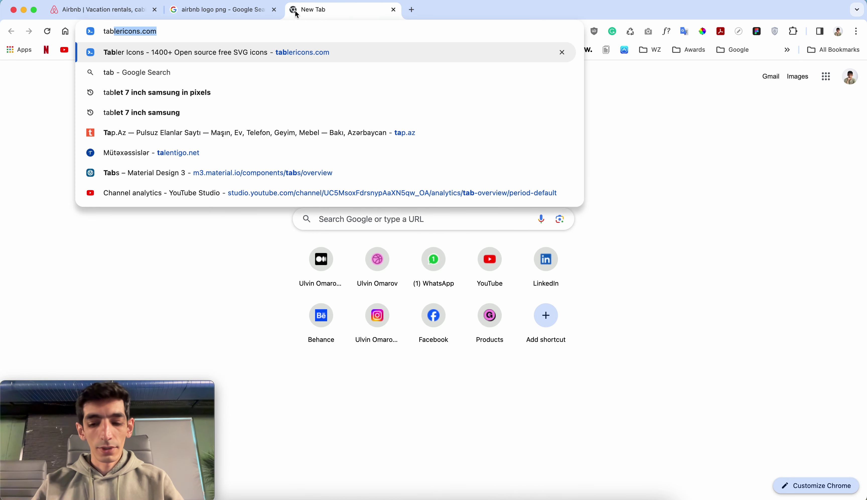
{"action": "type", "text": "ler"}
{"action": "key", "text": "Return"}
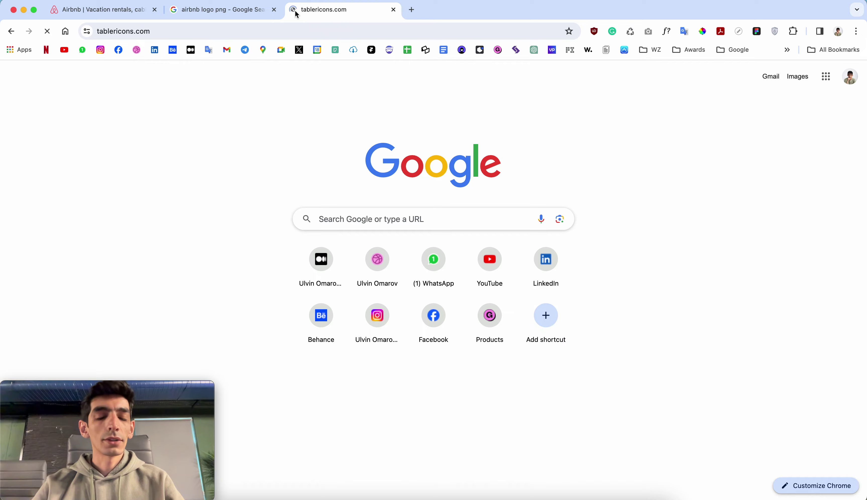
Search the Tabler icon set for user icons.
{"action": "scroll", "coordinate": [287, 304], "scroll_direction": "down", "scroll_amount": 4}
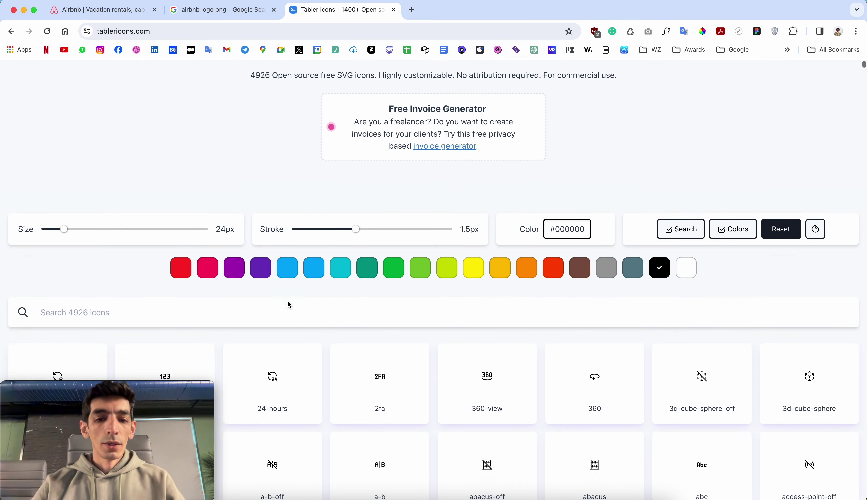
{"action": "left_click", "coordinate": [279, 288]}
{"action": "type", "text": "profile"}
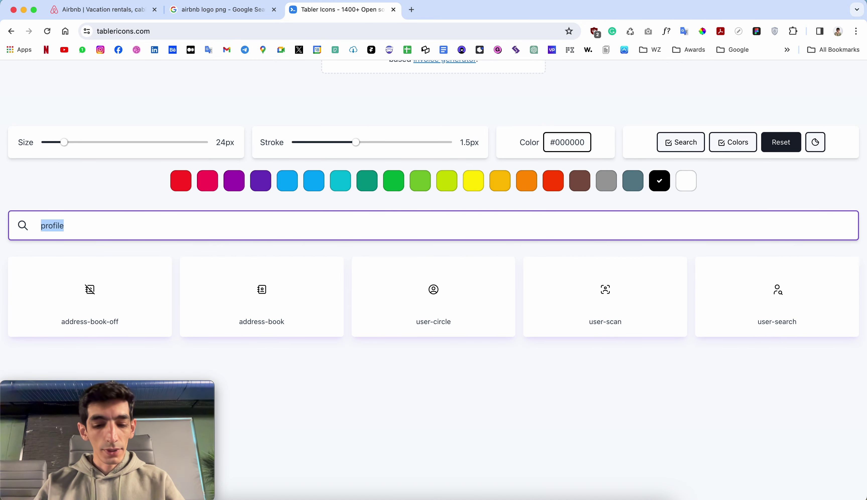
{"action": "type", "text": "user"}
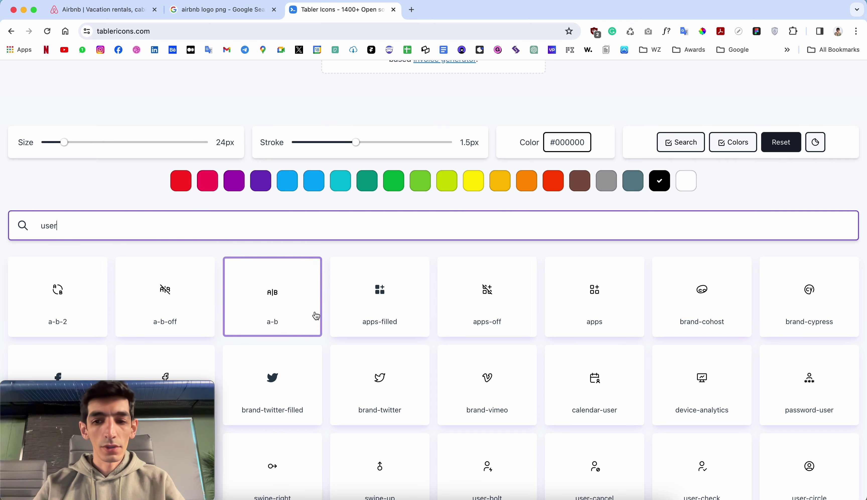
{"action": "scroll", "coordinate": [316, 314], "scroll_direction": "down", "scroll_amount": 1}
{"action": "scroll", "coordinate": [316, 314], "scroll_direction": "down", "scroll_amount": 3}
{"action": "scroll", "coordinate": [316, 316], "scroll_direction": "down", "scroll_amount": 3}
Browse the user, users and user-plus icon results.
{"action": "scroll", "coordinate": [316, 316], "scroll_direction": "up", "scroll_amount": 2}
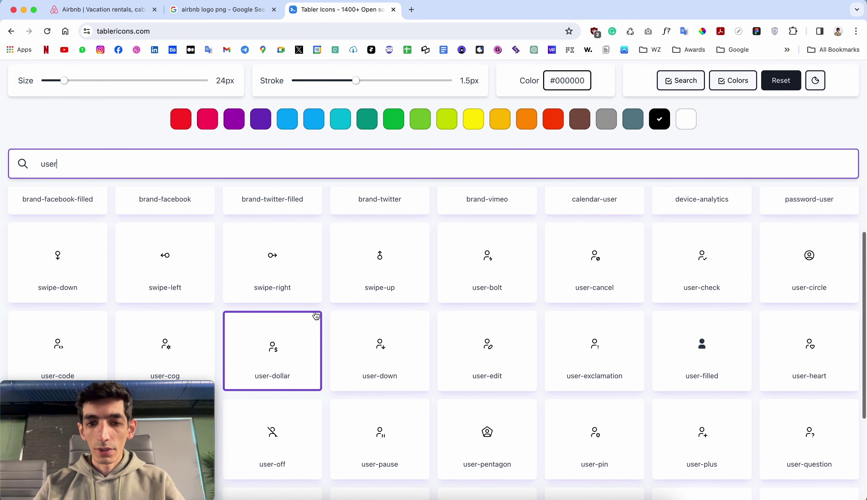
{"action": "scroll", "coordinate": [316, 315], "scroll_direction": "down", "scroll_amount": 1}
{"action": "scroll", "coordinate": [316, 315], "scroll_direction": "down", "scroll_amount": 2}
{"action": "scroll", "coordinate": [316, 315], "scroll_direction": "down", "scroll_amount": 2}
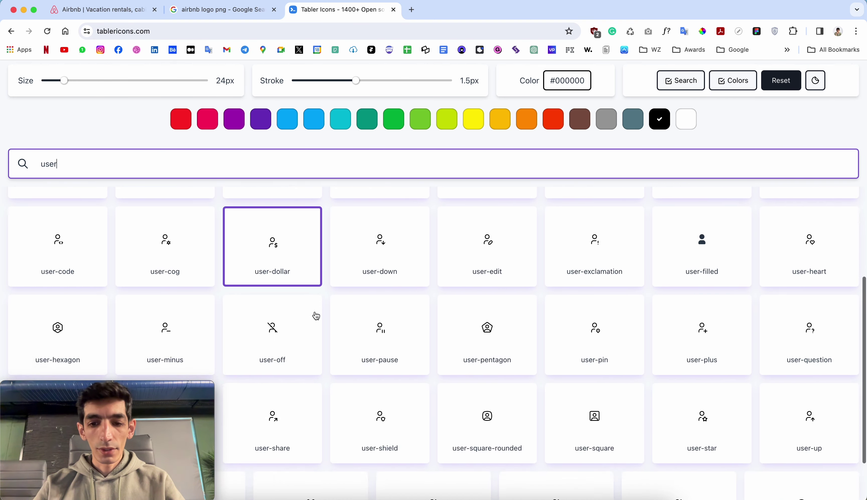
{"action": "scroll", "coordinate": [316, 315], "scroll_direction": "down", "scroll_amount": 2}
{"action": "scroll", "coordinate": [316, 315], "scroll_direction": "down", "scroll_amount": 2}
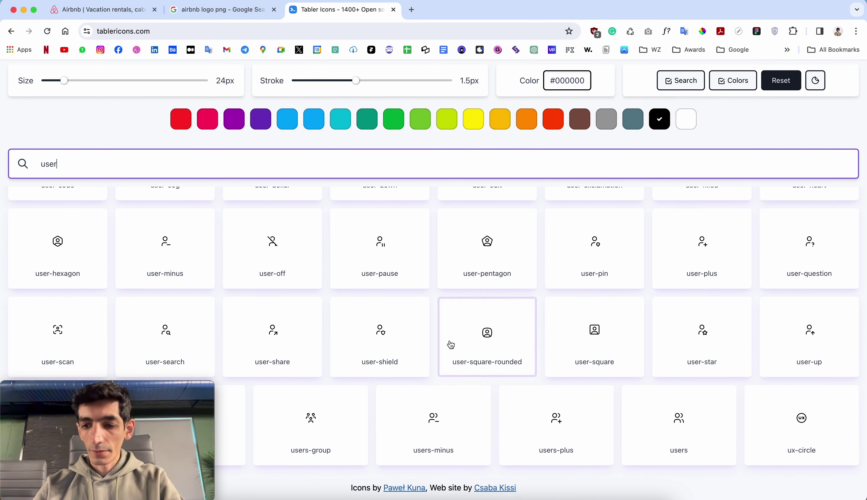
{"action": "mouse_move", "coordinate": [171, 427]}
{"action": "left_mouse_down"}
{"action": "mouse_move", "coordinate": [516, 433]}
{"action": "mouse_move", "coordinate": [801, 387]}
{"action": "left_mouse_up"}
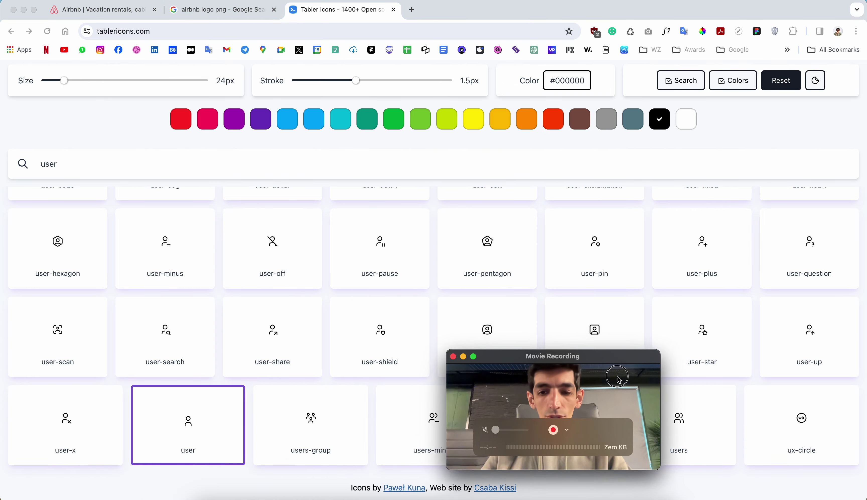
{"action": "left_click", "coordinate": [186, 422]}
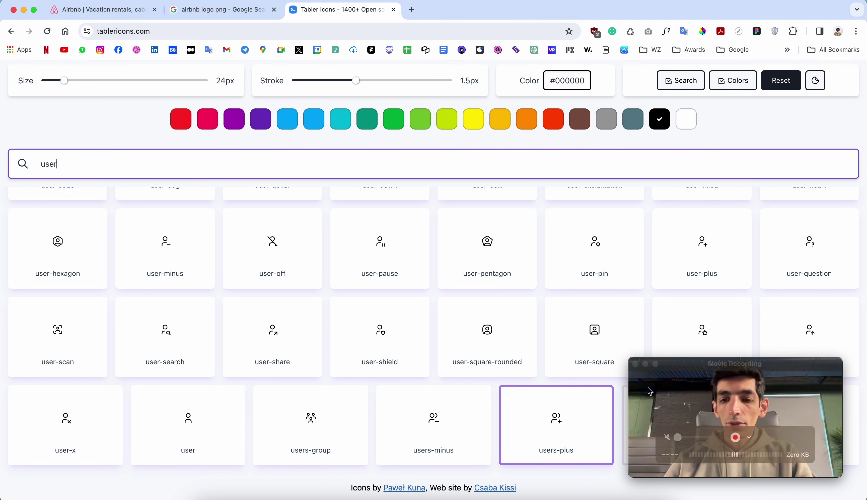
{"action": "left_click_drag", "start_coordinate": [665, 388], "coordinate": [55, 394]}
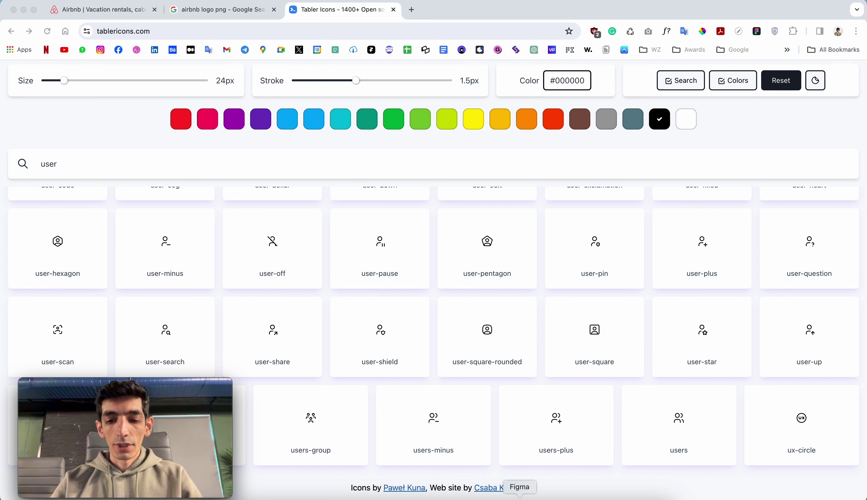
Back in Figma, pan over the homepage frame and list the Frame, Section and Slice options.
{"action": "left_click", "coordinate": [520, 497]}
{"action": "left_click", "coordinate": [410, 170]}
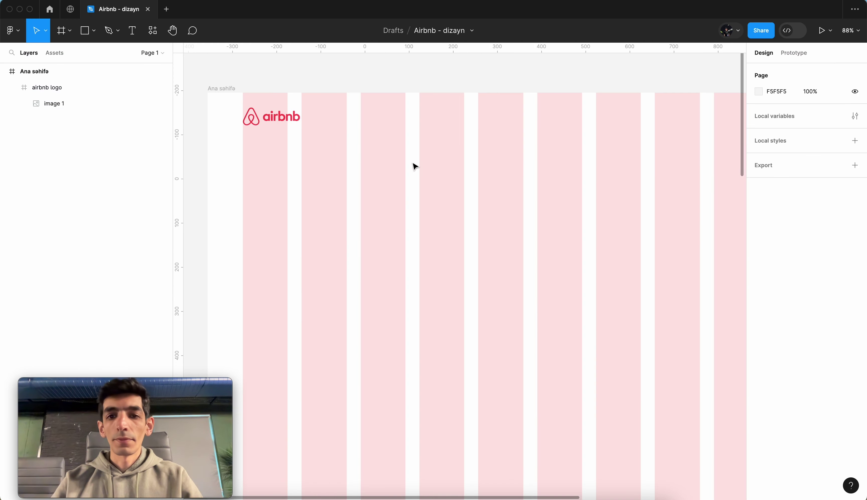
{"action": "scroll", "coordinate": [413, 168], "scroll_direction": "right", "scroll_amount": 4}
{"action": "scroll", "coordinate": [433, 158], "scroll_direction": "right", "scroll_amount": 2}
{"action": "scroll", "coordinate": [481, 140], "scroll_direction": "up", "scroll_amount": 10}
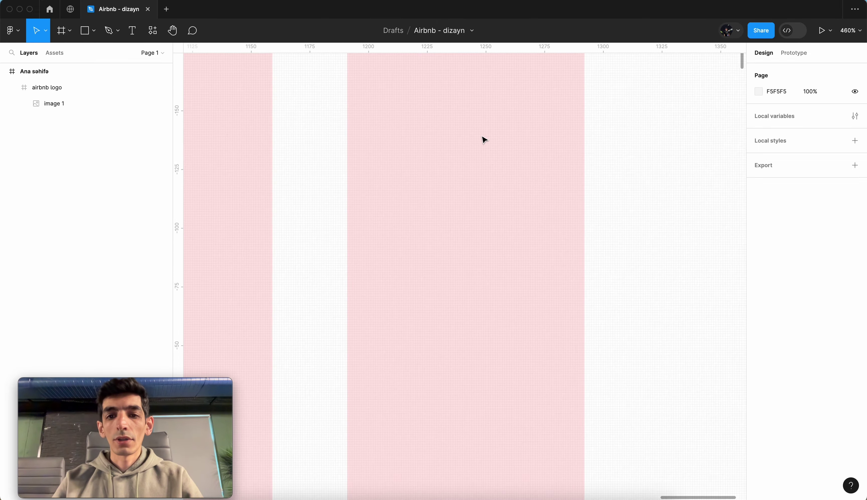
{"action": "scroll", "coordinate": [484, 140], "scroll_direction": "up", "scroll_amount": 2}
{"action": "scroll", "coordinate": [485, 140], "scroll_direction": "down", "scroll_amount": 5}
{"action": "scroll", "coordinate": [484, 140], "scroll_direction": "down", "scroll_amount": 6}
{"action": "scroll", "coordinate": [484, 139], "scroll_direction": "down", "scroll_amount": 3}
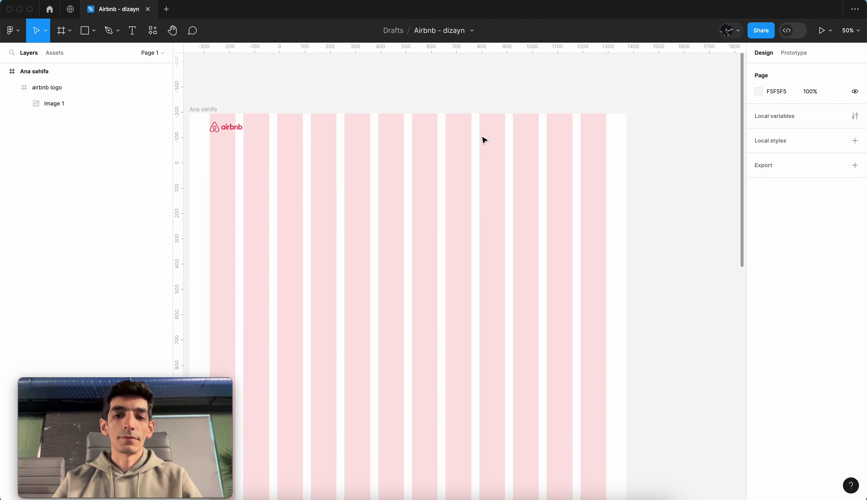
{"action": "scroll", "coordinate": [485, 140], "scroll_direction": "down", "scroll_amount": 2}
{"action": "scroll", "coordinate": [475, 139], "scroll_direction": "left", "scroll_amount": 2}
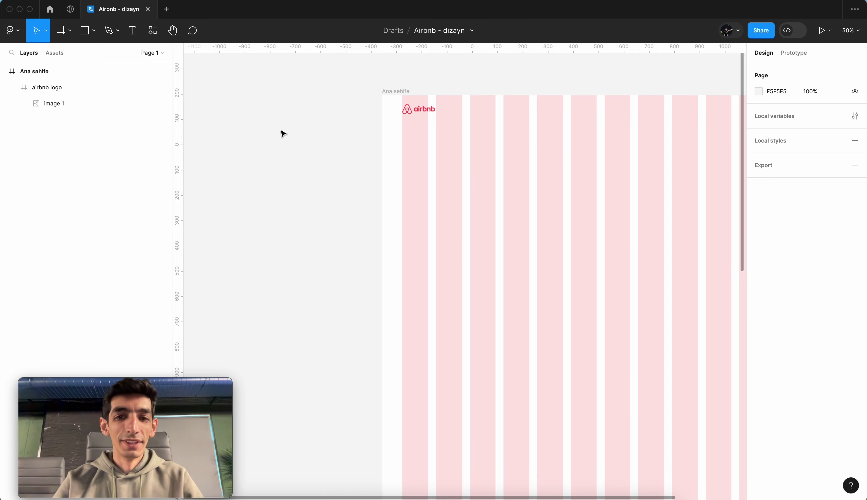
{"action": "scroll", "coordinate": [282, 133], "scroll_direction": "left", "scroll_amount": 6}
{"action": "scroll", "coordinate": [283, 133], "scroll_direction": "right", "scroll_amount": 1}
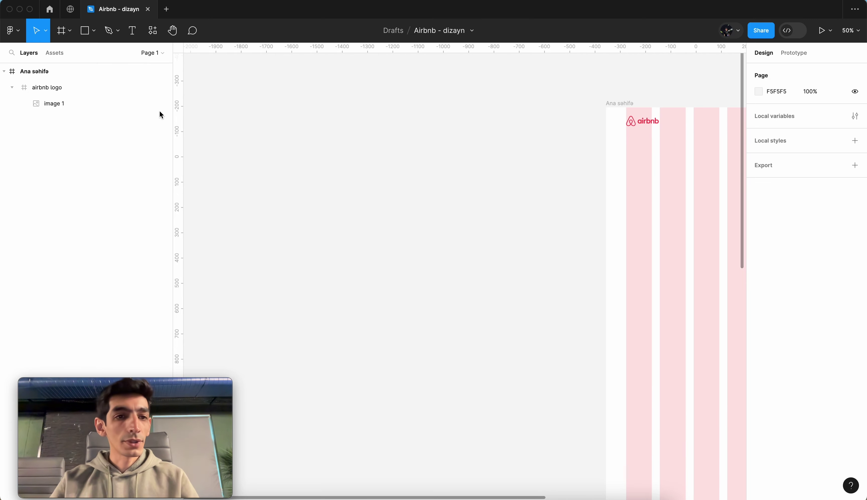
{"action": "left_click", "coordinate": [69, 31]}
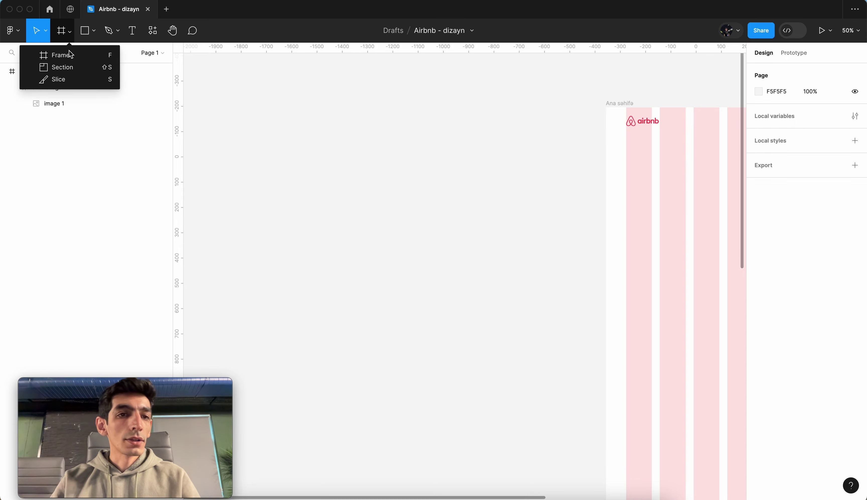
Draw a new 786×475 section beside the homepage and name it 'icon set'.
{"action": "left_click", "coordinate": [65, 71]}
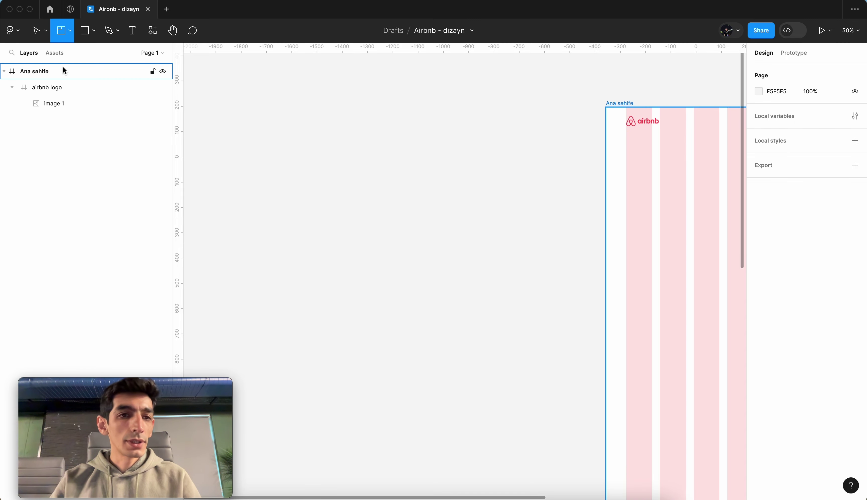
{"action": "left_click_drag", "start_coordinate": [318, 114], "coordinate": [515, 233]}
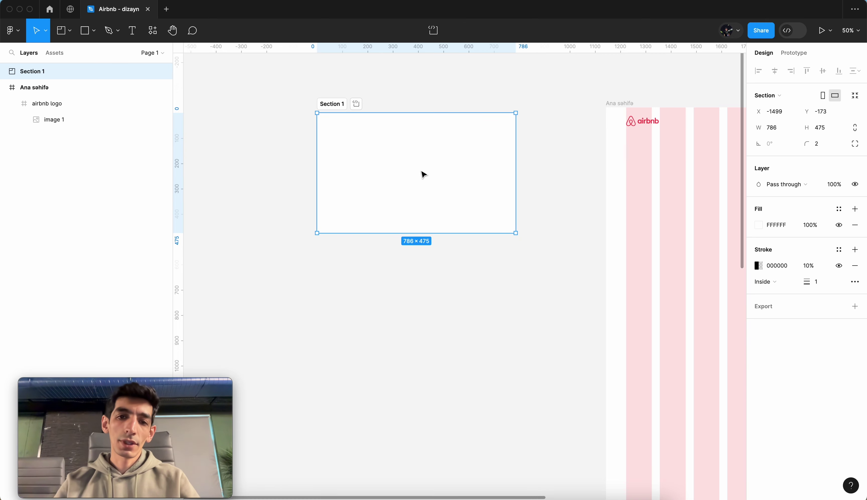
{"action": "key", "text": "super+r"}
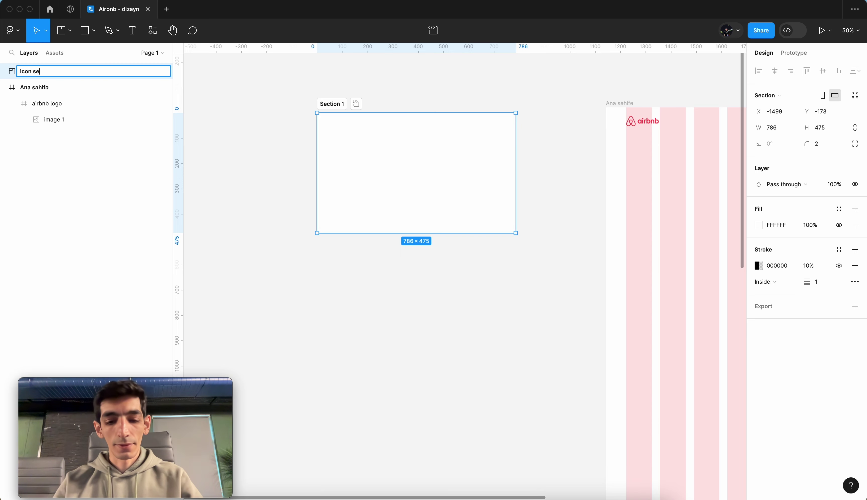
{"action": "type", "text": "t"}
{"action": "key", "text": "Return"}
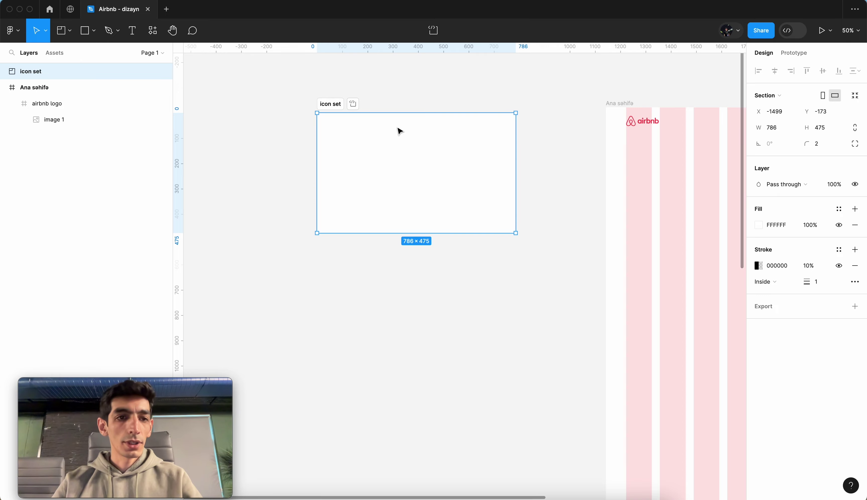
Zoom to fit the icon set section, undo an accidental logo paste, and return to Tabler Icons.
{"action": "key", "text": "shift+2"}
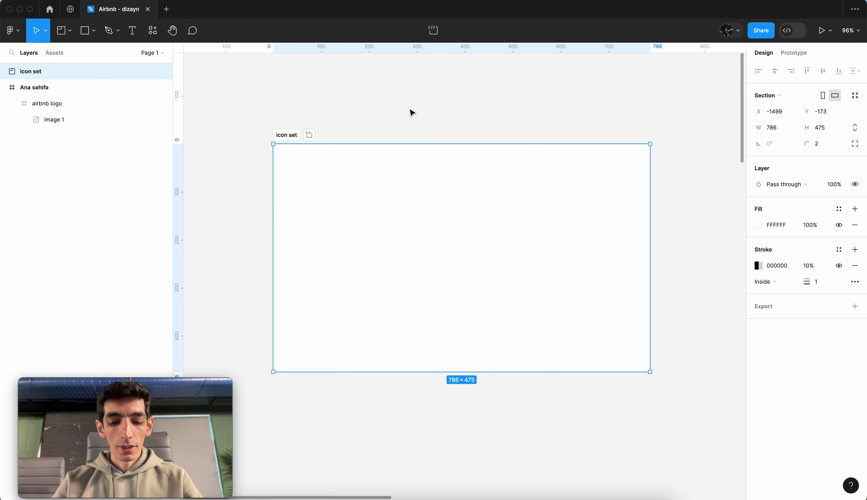
{"action": "key", "text": "super+v"}
{"action": "key", "text": "super+z"}
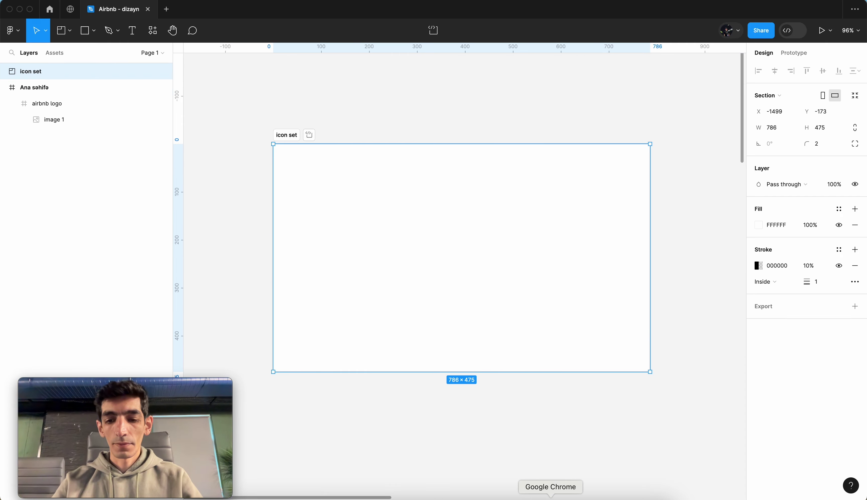
{"action": "left_click", "coordinate": [550, 497]}
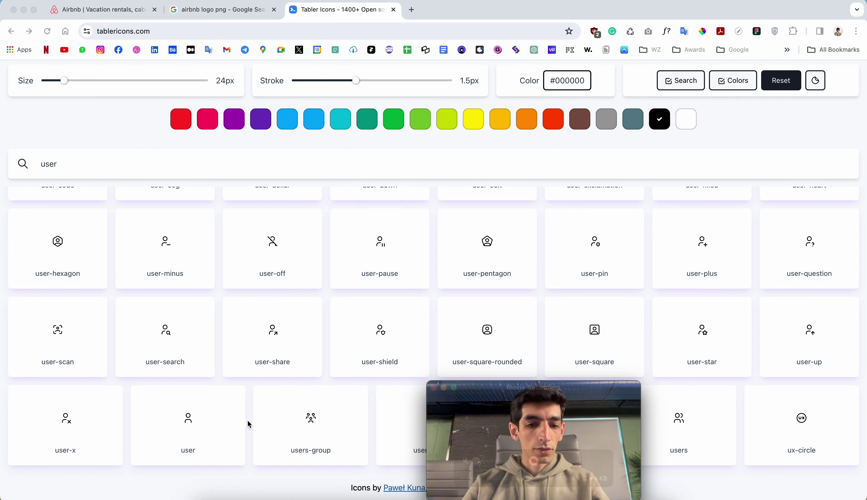
Copy the Tabler 'user' icon SVG and go back to Figma.
{"action": "left_click", "coordinate": [189, 422]}
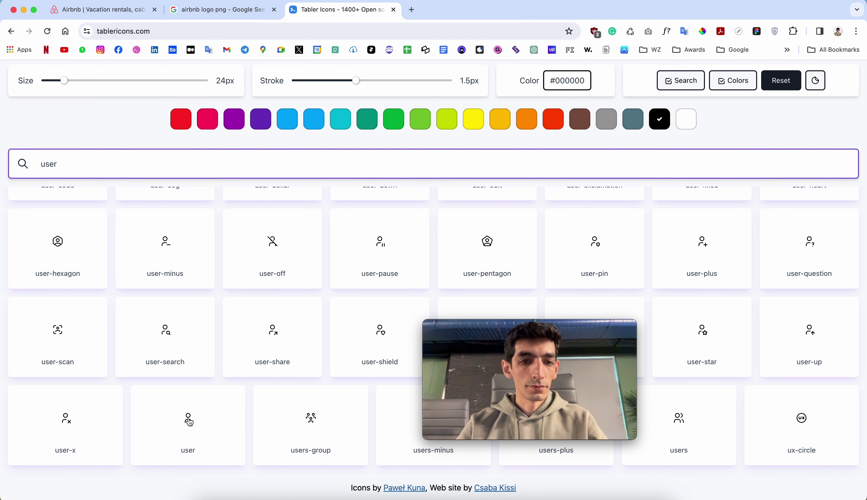
{"action": "left_click", "coordinate": [189, 422]}
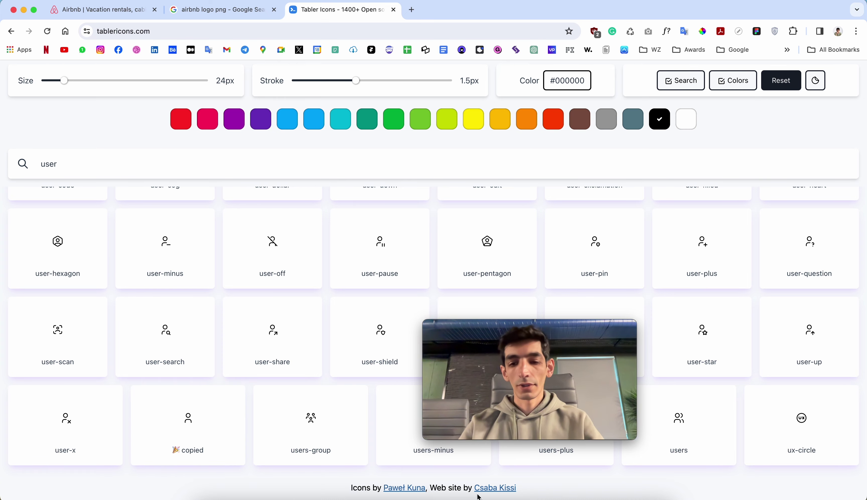
{"action": "left_click_drag", "start_coordinate": [578, 361], "coordinate": [177, 405]}
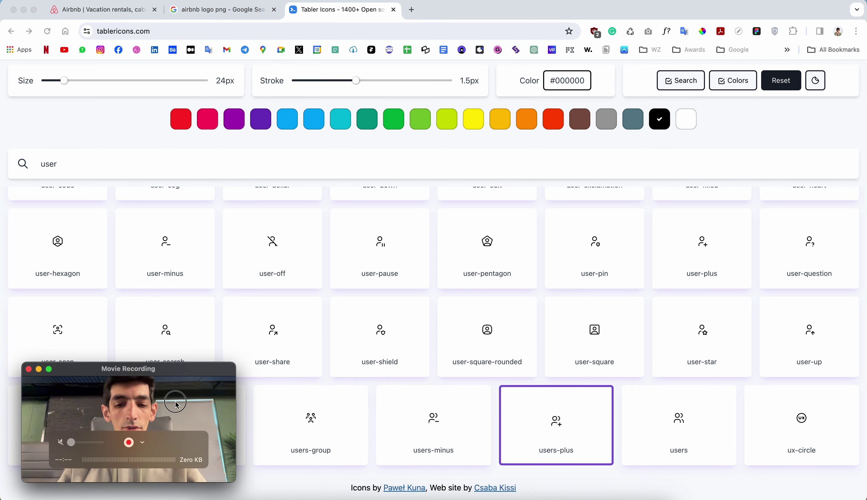
{"action": "left_click", "coordinate": [520, 496]}
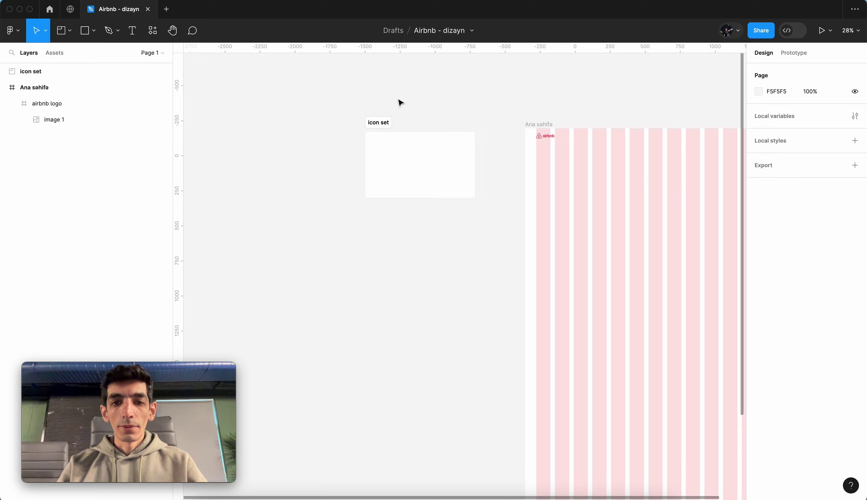
Paste the user icon into the icon set section's top-left corner.
{"action": "scroll", "coordinate": [399, 101], "scroll_direction": "up", "scroll_amount": 10}
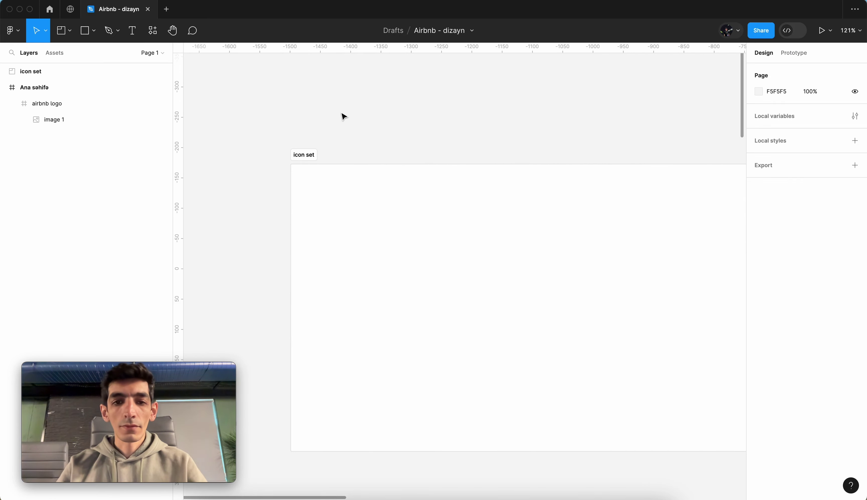
{"action": "scroll", "coordinate": [343, 116], "scroll_direction": "up", "scroll_amount": 5}
{"action": "scroll", "coordinate": [342, 110], "scroll_direction": "down", "scroll_amount": 2}
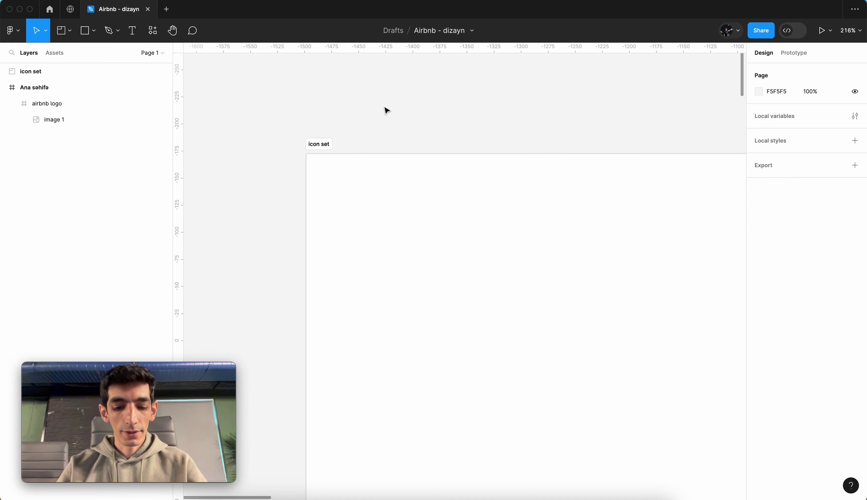
{"action": "key", "text": "ctrl+v"}
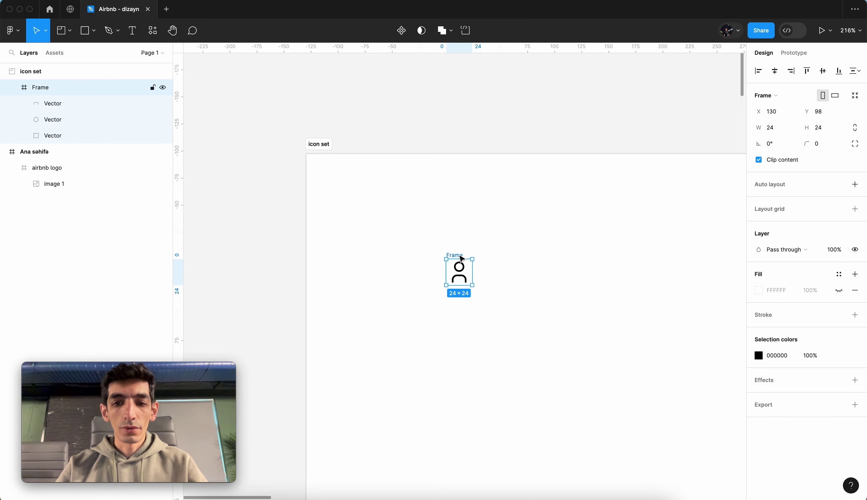
{"action": "left_click_drag", "start_coordinate": [462, 259], "coordinate": [343, 183]}
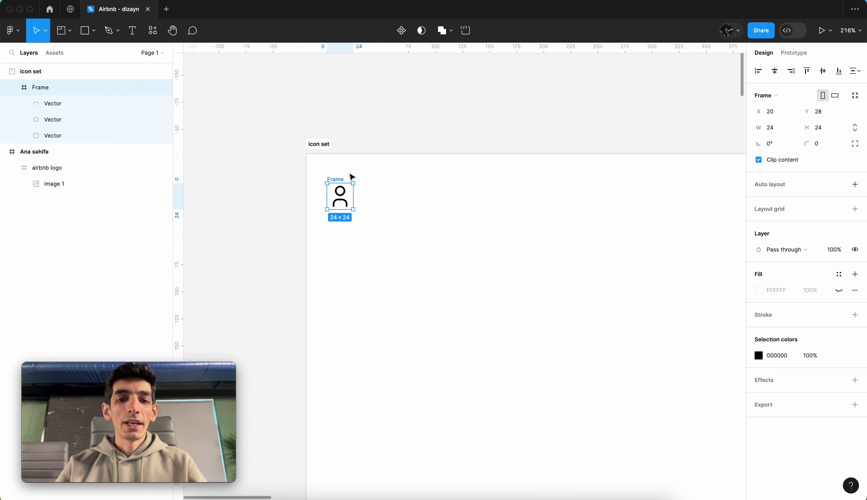
Make the icon a 24×24 component named 'user' at position 19, 19.
{"action": "scroll", "coordinate": [351, 176], "scroll_direction": "up", "scroll_amount": 5}
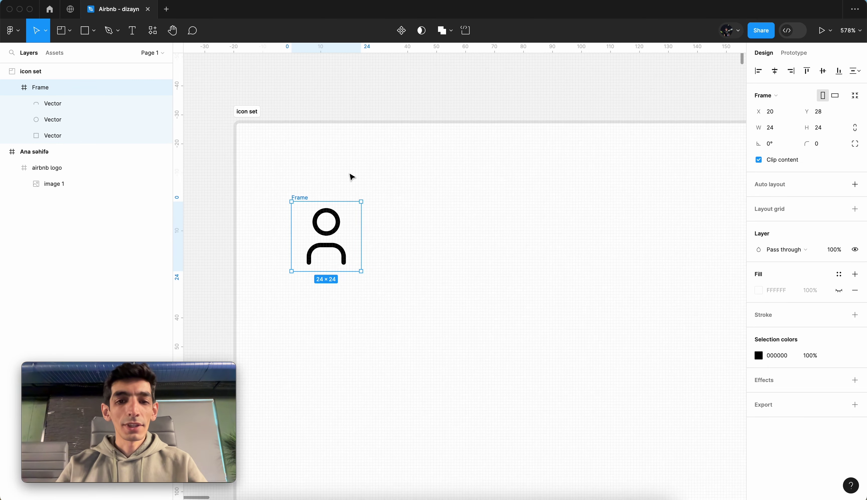
{"action": "left_click", "coordinate": [402, 32]}
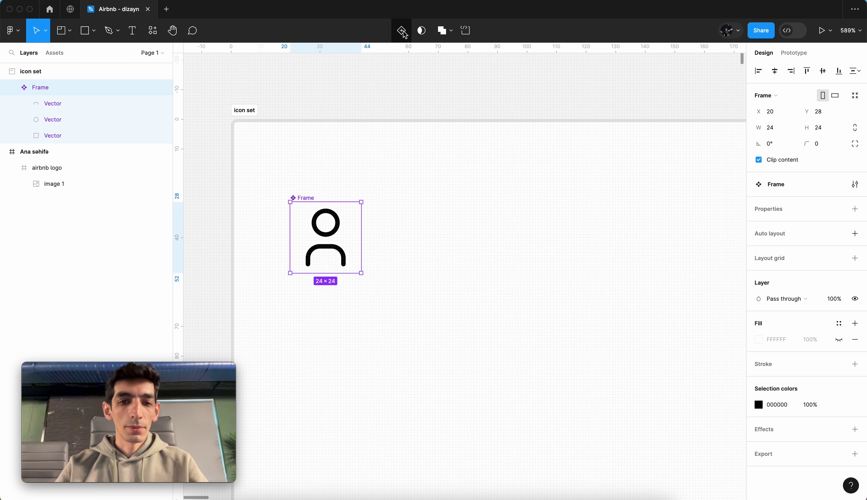
{"action": "double_click", "coordinate": [43, 94]}
{"action": "type", "text": "r"}
{"action": "key", "text": "Return"}
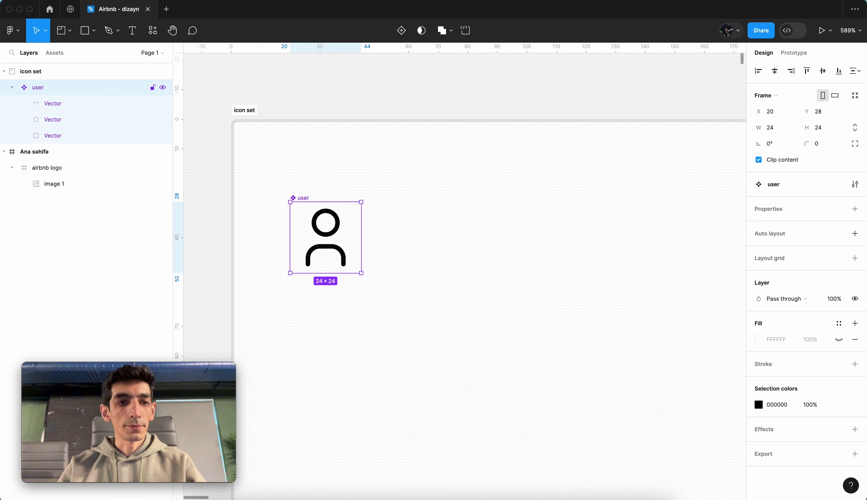
{"action": "left_click_drag", "start_coordinate": [303, 215], "coordinate": [300, 188]}
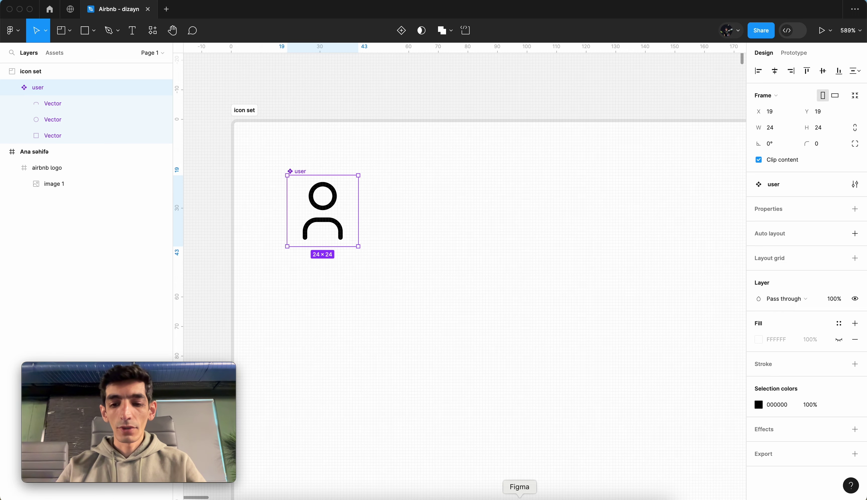
Search Tabler Icons for 'menu', copy the menu-2 icon, and return to Figma.
{"action": "left_click", "coordinate": [551, 496]}
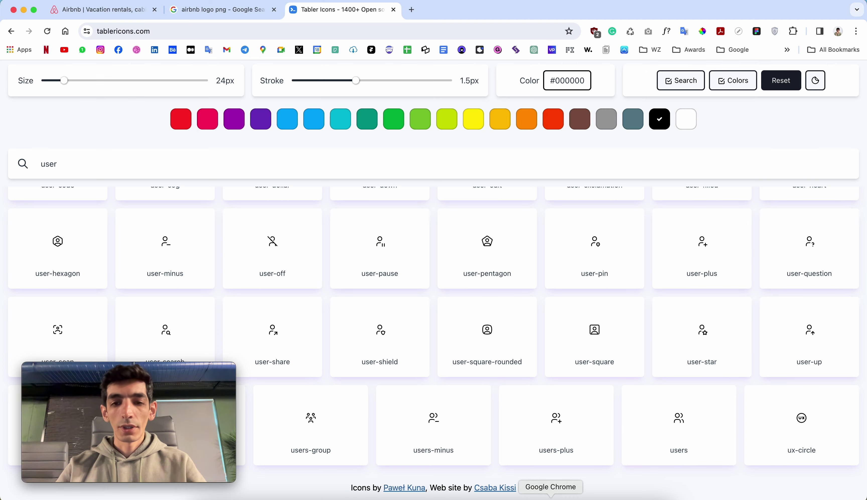
{"action": "double_click", "coordinate": [47, 165]}
{"action": "type", "text": "menu"}
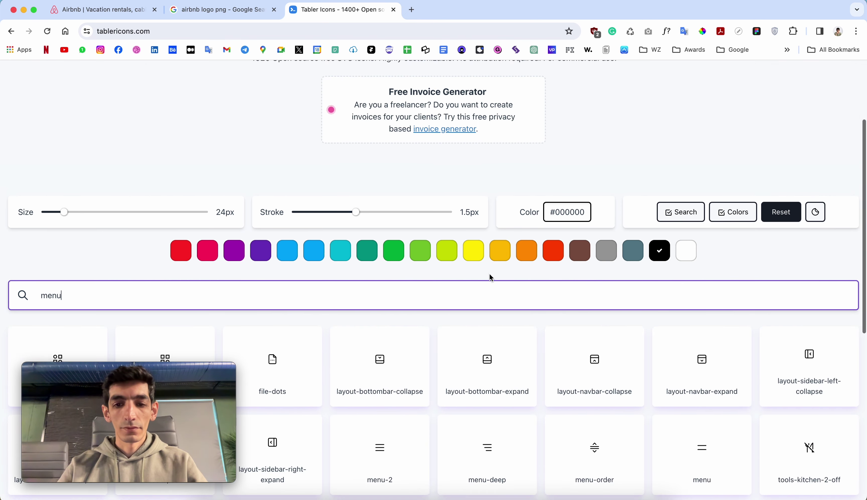
{"action": "scroll", "coordinate": [491, 277], "scroll_direction": "down", "scroll_amount": 2}
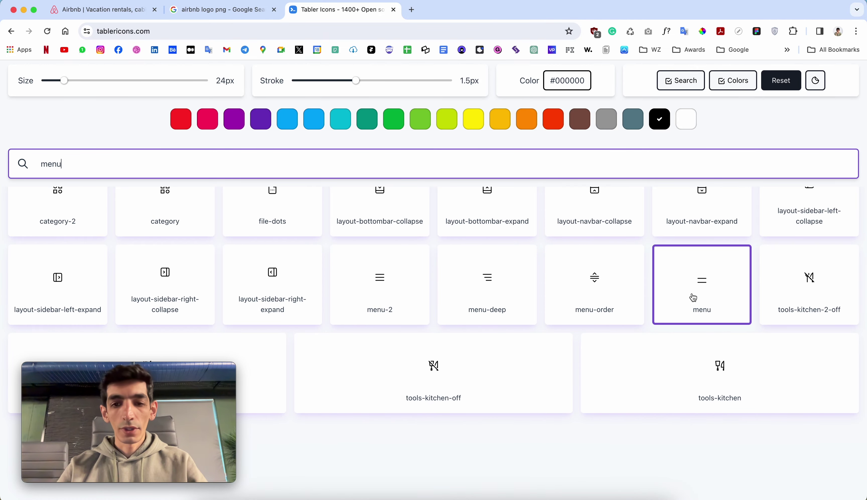
{"action": "left_click", "coordinate": [410, 300]}
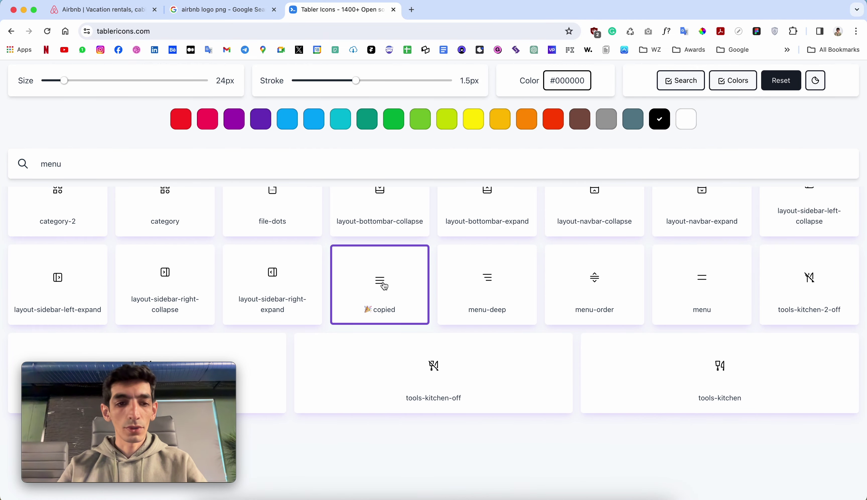
{"action": "left_click", "coordinate": [518, 498]}
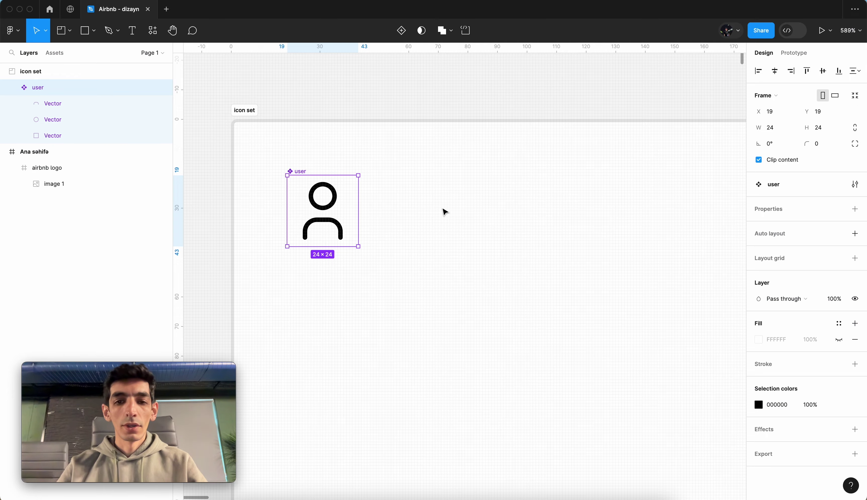
Paste the menu icon beside the user icon and make it a component.
{"action": "scroll", "coordinate": [444, 205], "scroll_direction": "up", "scroll_amount": 5}
{"action": "scroll", "coordinate": [443, 204], "scroll_direction": "left", "scroll_amount": 2}
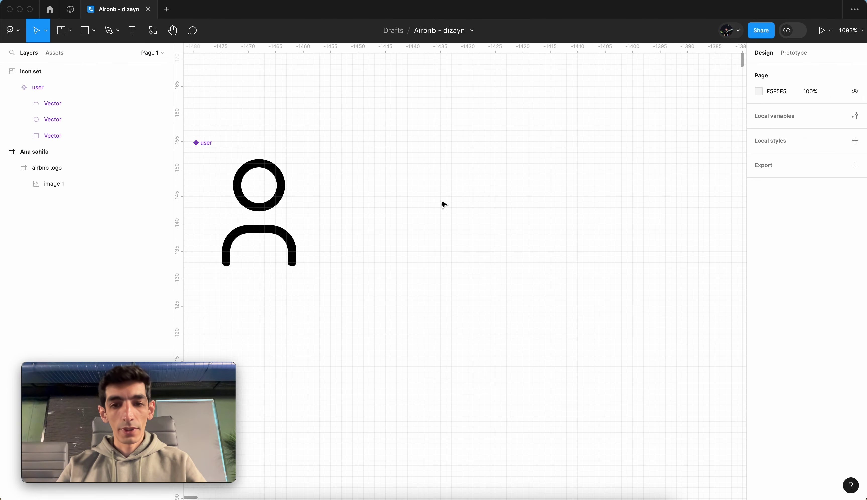
{"action": "key", "text": "ctrl+v"}
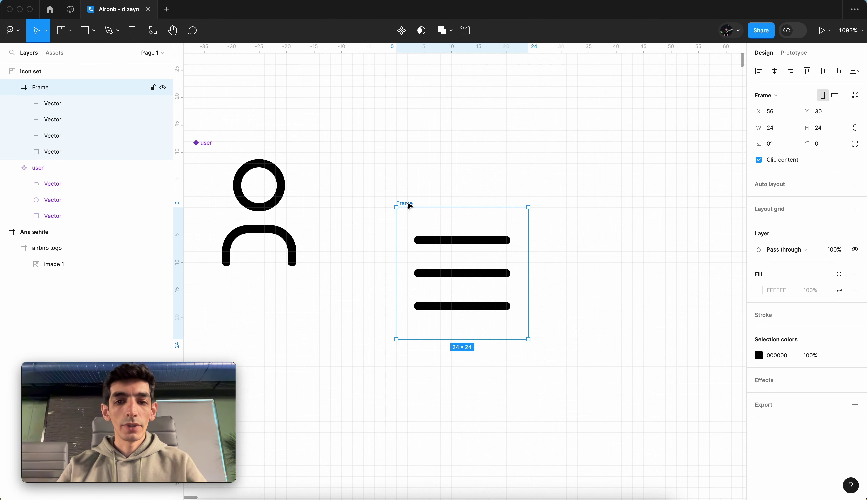
{"action": "left_click_drag", "start_coordinate": [409, 206], "coordinate": [401, 141]}
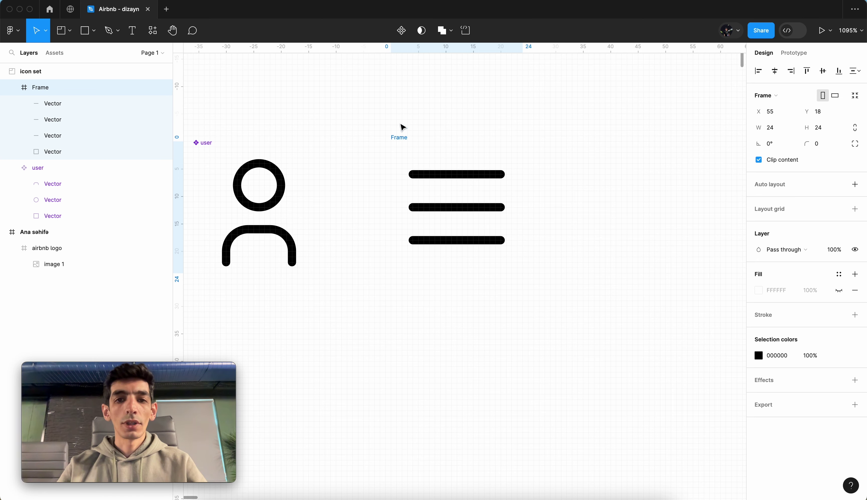
{"action": "left_click", "coordinate": [402, 31]}
Name the component 'menu-hamburger' and align it level with user at X 58, Y 19.
{"action": "key", "text": "ctrl+r"}
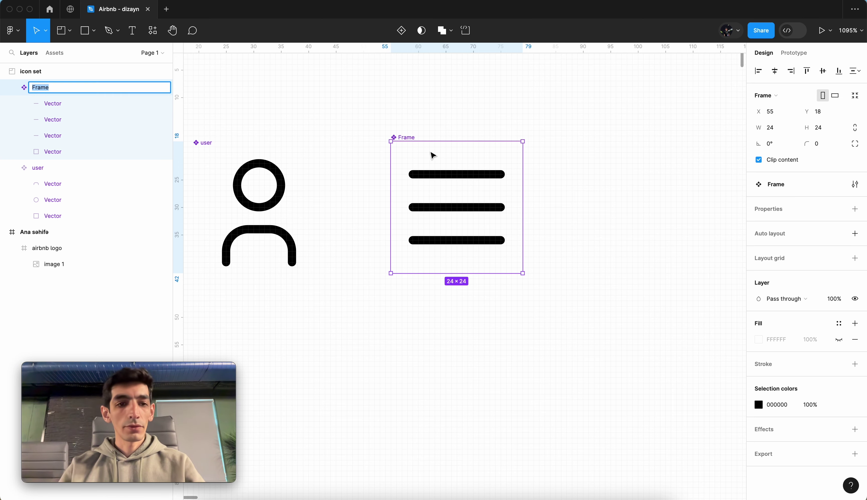
{"action": "type", "text": "menu-hambur"}
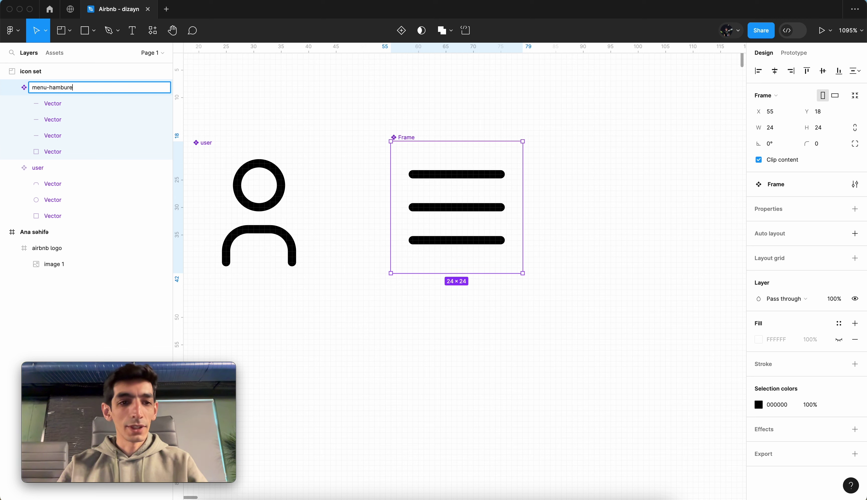
{"action": "key", "text": "BackSpace"}
{"action": "type", "text": "er"}
{"action": "key", "text": "Return"}
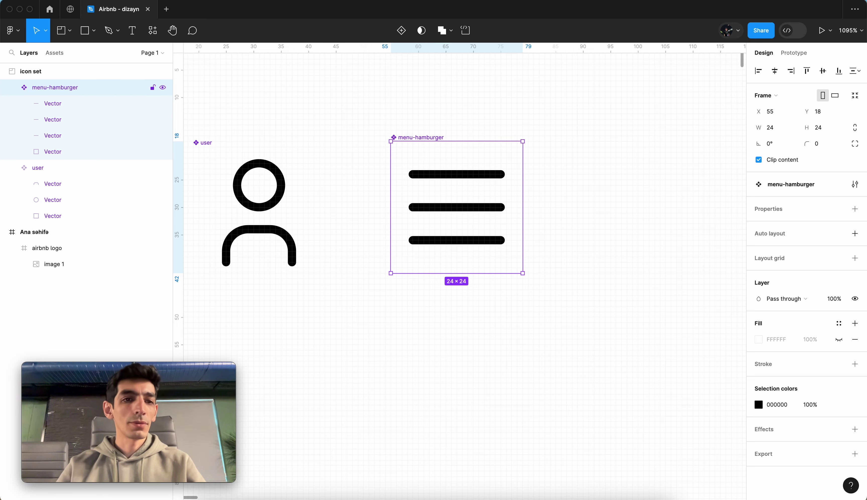
{"action": "scroll", "coordinate": [443, 140], "scroll_direction": "down", "scroll_amount": 2}
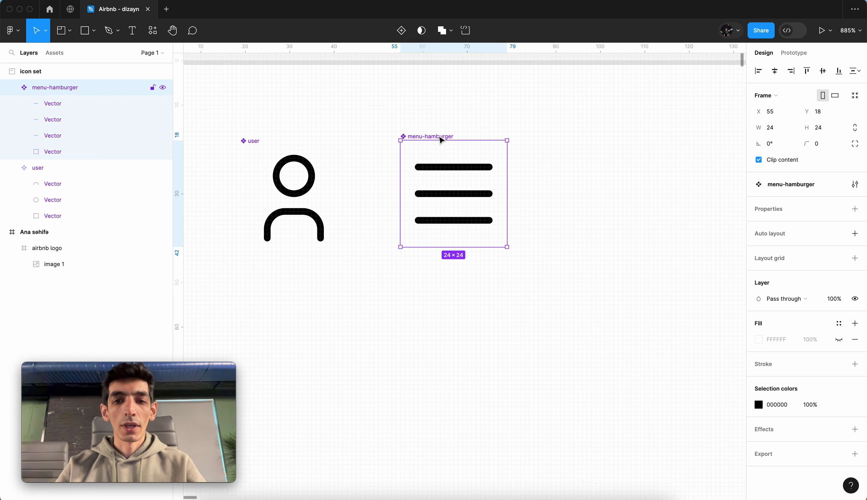
{"action": "left_click_drag", "start_coordinate": [441, 140], "coordinate": [449, 141]}
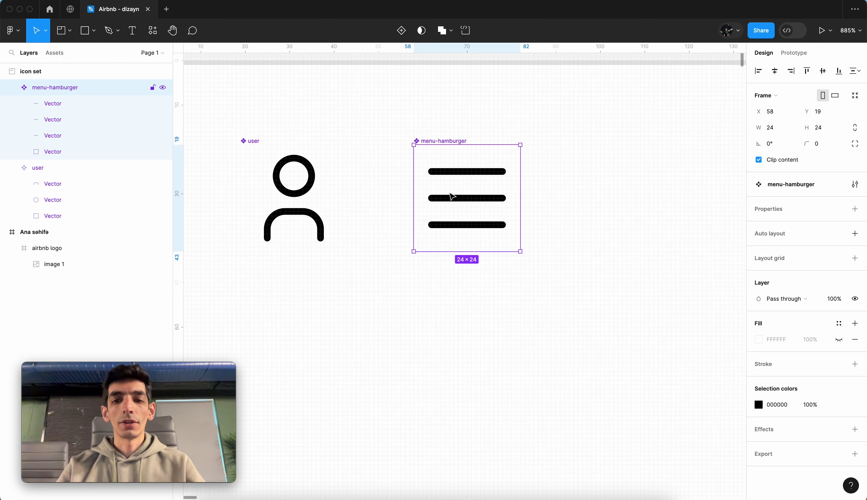
{"action": "scroll", "coordinate": [451, 165], "scroll_direction": "down", "scroll_amount": 3}
{"action": "scroll", "coordinate": [452, 186], "scroll_direction": "down", "scroll_amount": 2}
{"action": "scroll", "coordinate": [452, 196], "scroll_direction": "down", "scroll_amount": 2}
Drag a 'user' instance from Assets onto the homepage frame's top right at x 1622, y 9.
{"action": "scroll", "coordinate": [452, 197], "scroll_direction": "down", "scroll_amount": 2}
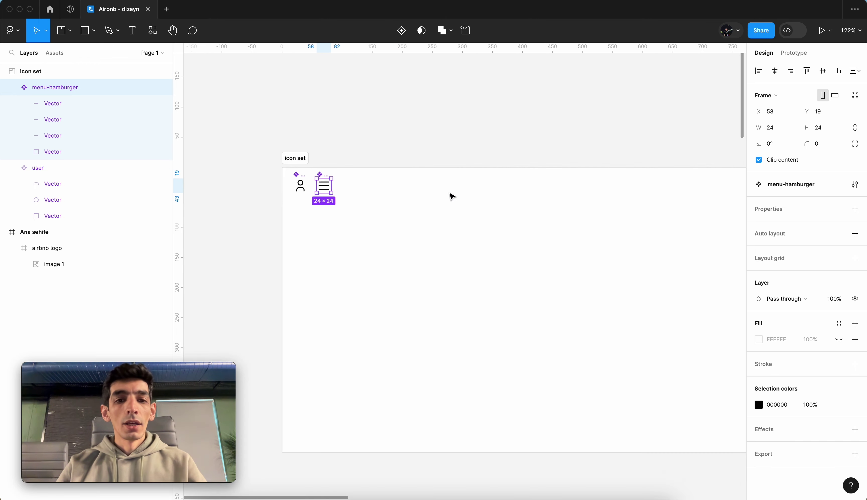
{"action": "scroll", "coordinate": [452, 196], "scroll_direction": "down", "scroll_amount": 2}
{"action": "scroll", "coordinate": [452, 196], "scroll_direction": "right", "scroll_amount": 5}
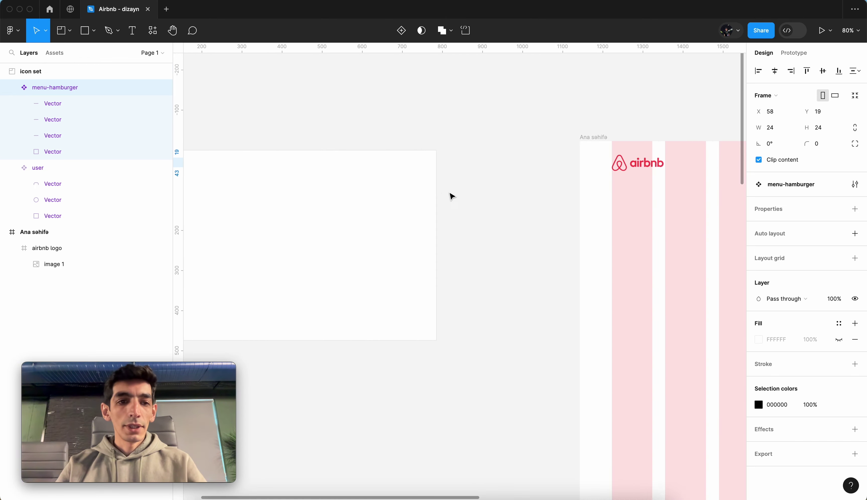
{"action": "scroll", "coordinate": [452, 197], "scroll_direction": "right", "scroll_amount": 3}
{"action": "scroll", "coordinate": [452, 197], "scroll_direction": "right", "scroll_amount": 8}
{"action": "scroll", "coordinate": [452, 196], "scroll_direction": "right", "scroll_amount": 5}
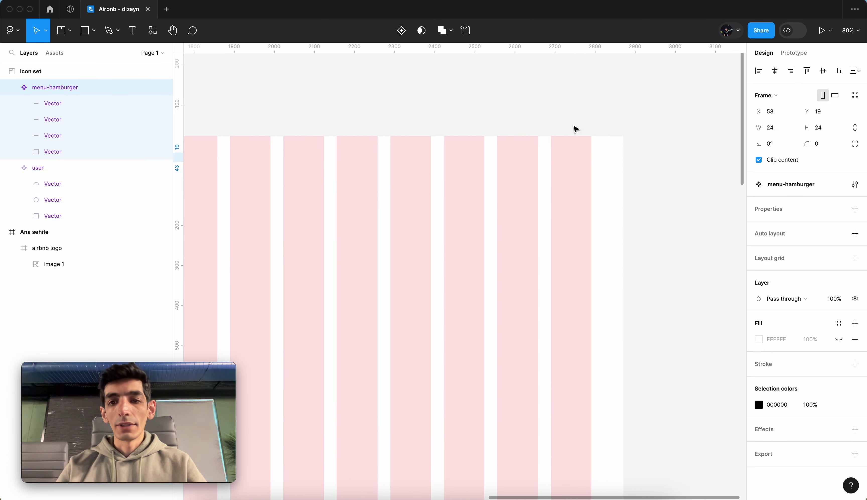
{"action": "scroll", "coordinate": [584, 157], "scroll_direction": "up", "scroll_amount": 5}
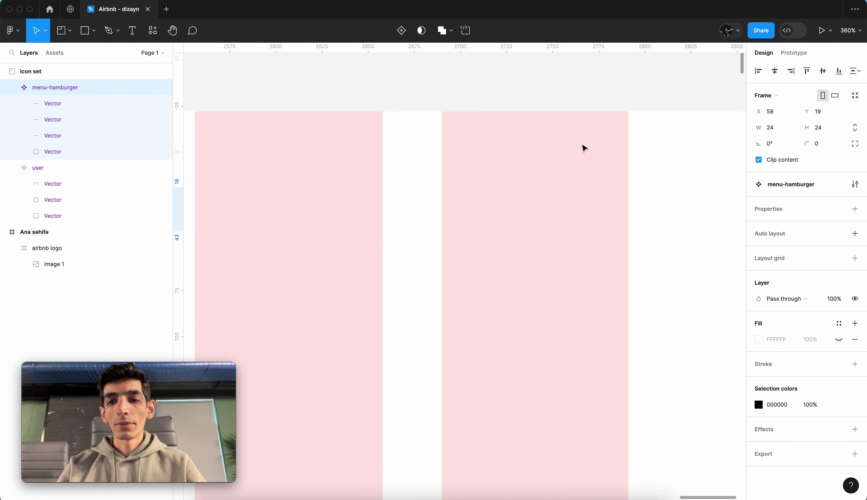
{"action": "left_click", "coordinate": [51, 53]}
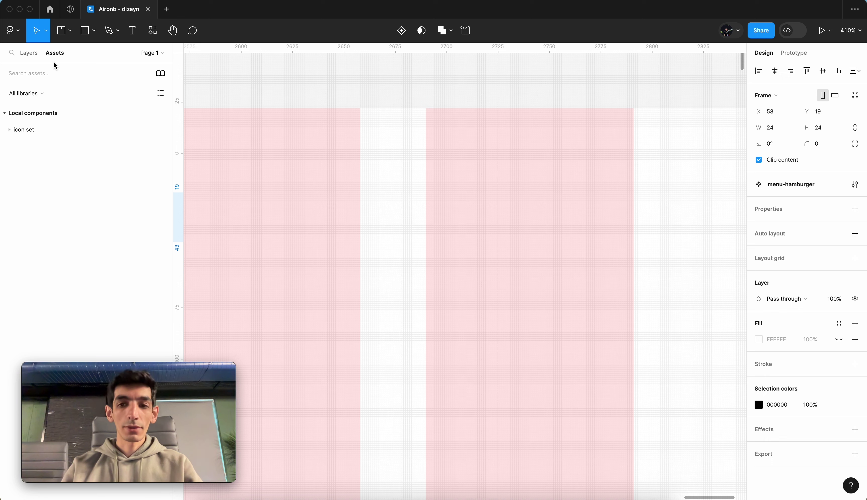
{"action": "type", "text": "us"}
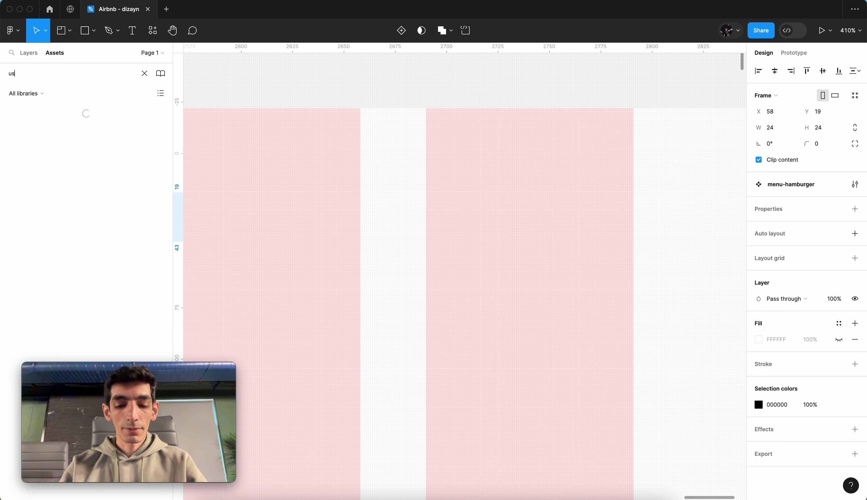
{"action": "type", "text": "er"}
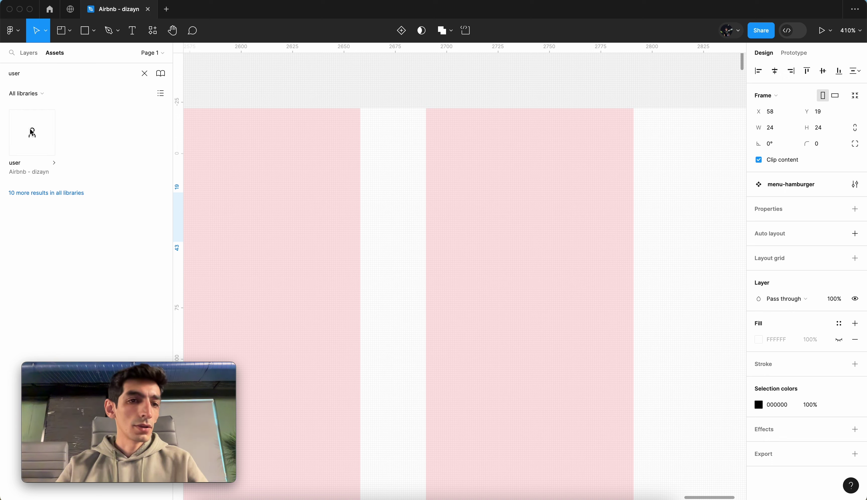
{"action": "left_click_drag", "start_coordinate": [32, 134], "coordinate": [618, 176]}
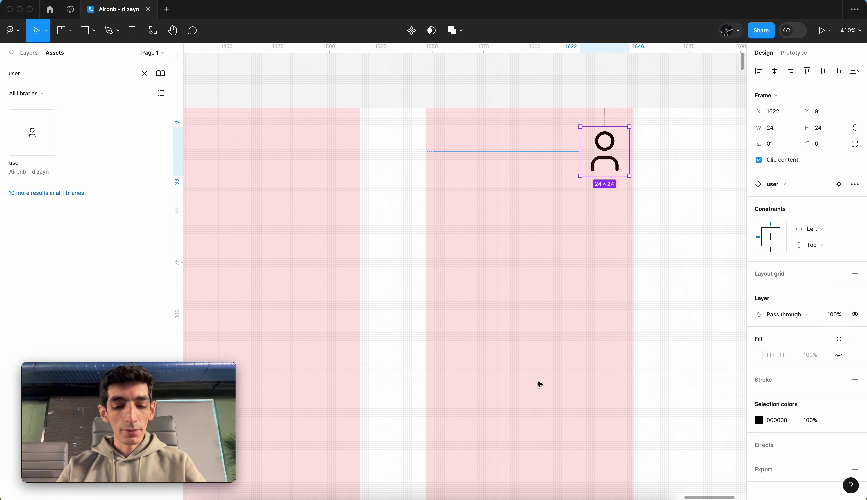
Inspect the live Airbnb header's menu and account pill in Chrome for reference.
{"action": "left_click", "coordinate": [550, 496]}
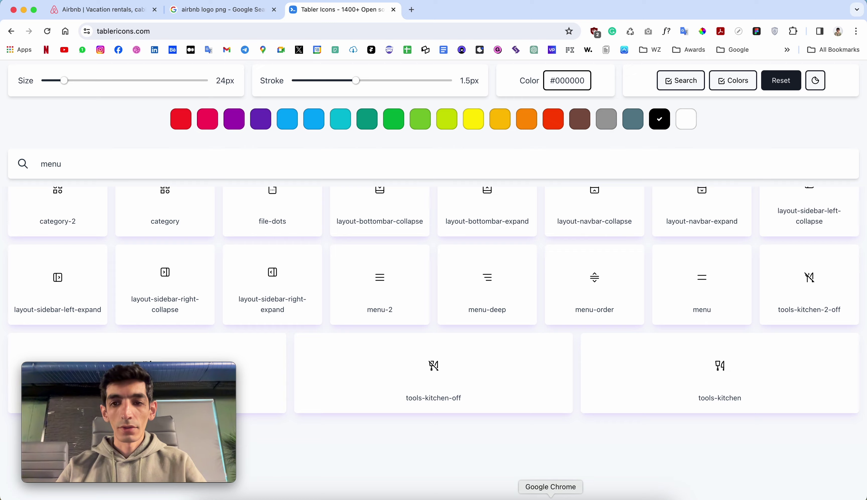
{"action": "left_click", "coordinate": [114, 12]}
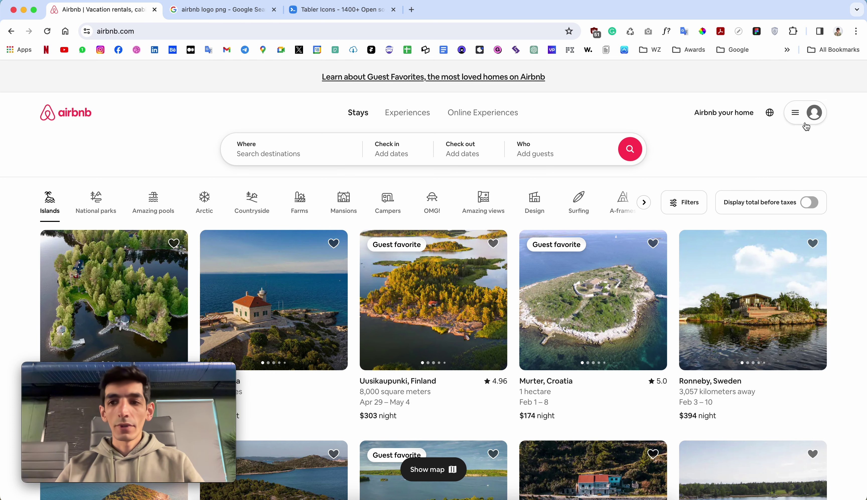
{"action": "scroll", "coordinate": [773, 145], "scroll_direction": "down", "scroll_amount": 1}
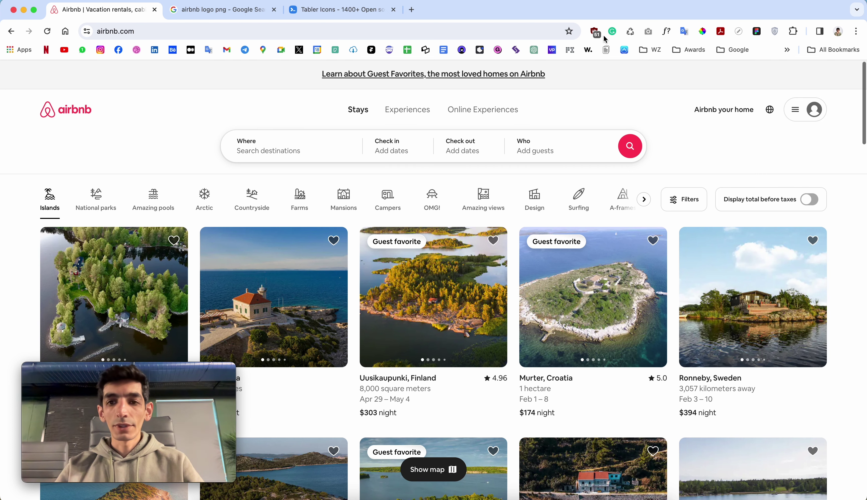
{"action": "scroll", "coordinate": [660, 126], "scroll_direction": "down", "scroll_amount": 3}
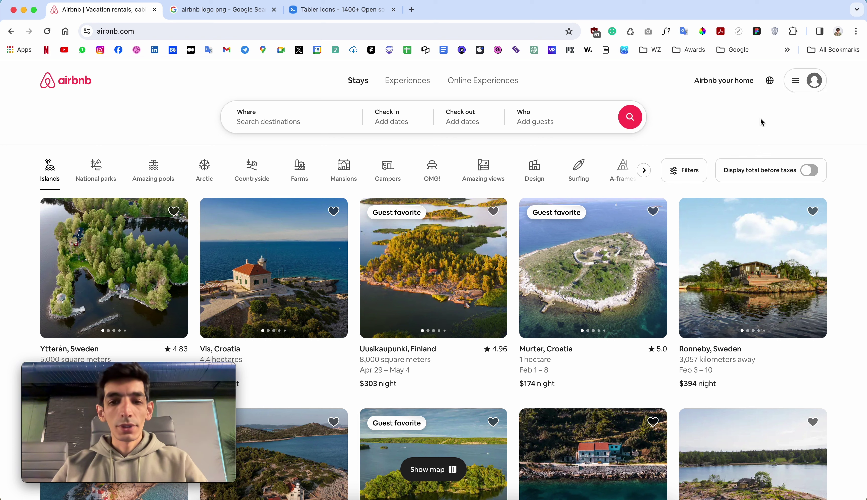
{"action": "left_click", "coordinate": [520, 498]}
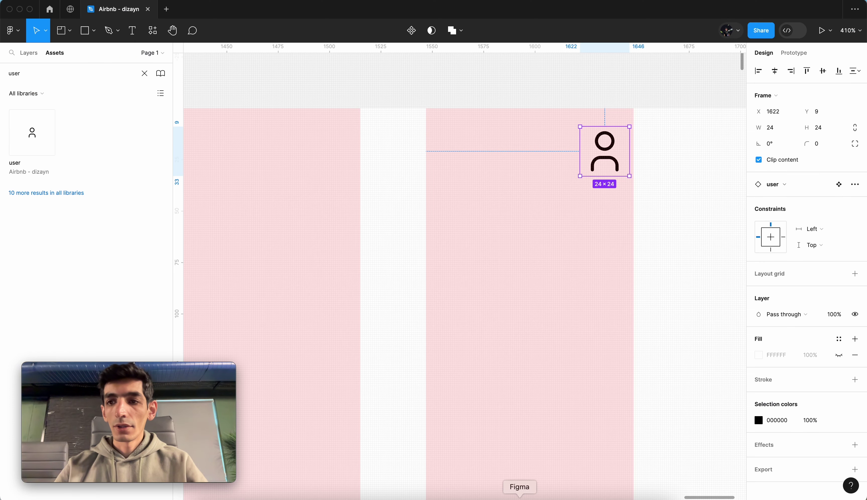
{"action": "scroll", "coordinate": [626, 140], "scroll_direction": "up", "scroll_amount": 5}
{"action": "scroll", "coordinate": [625, 140], "scroll_direction": "up", "scroll_amount": 3}
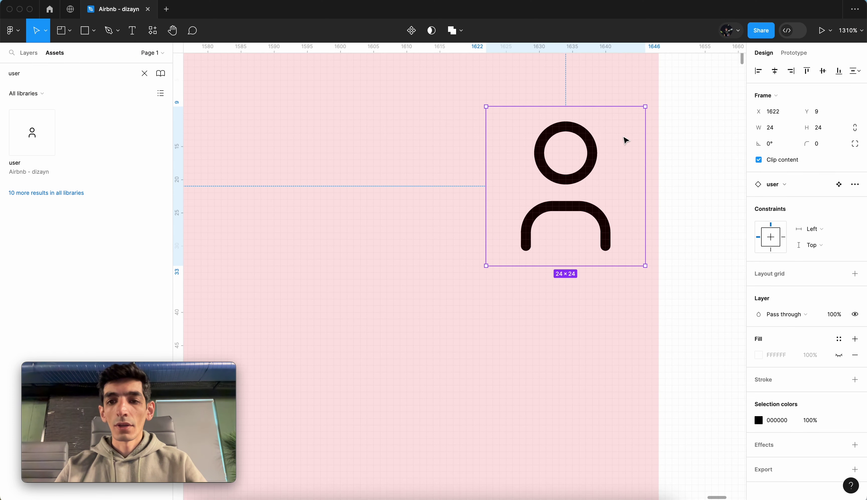
{"action": "scroll", "coordinate": [625, 140], "scroll_direction": "up", "scroll_amount": 1}
{"action": "left_click", "coordinate": [29, 54]}
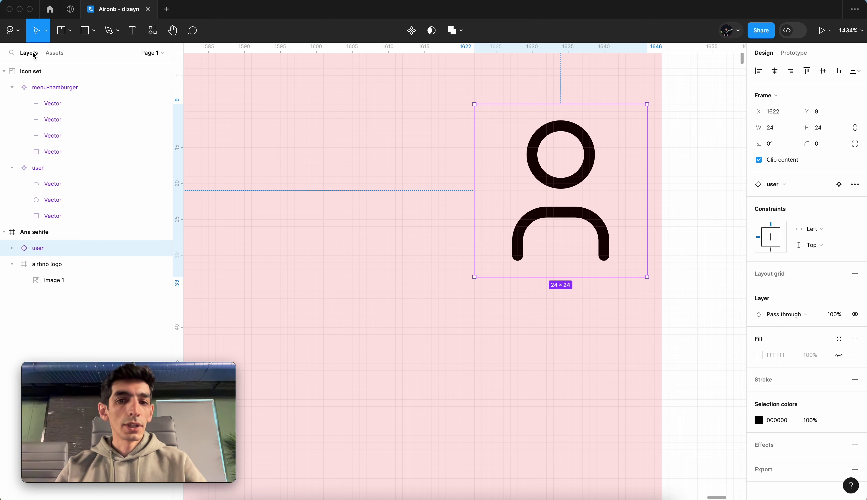
{"action": "left_click", "coordinate": [396, 188]}
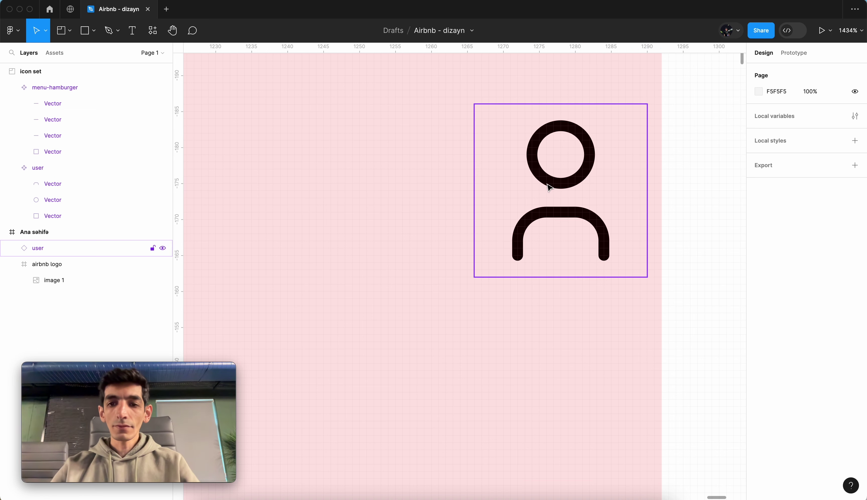
{"action": "left_click", "coordinate": [550, 187]}
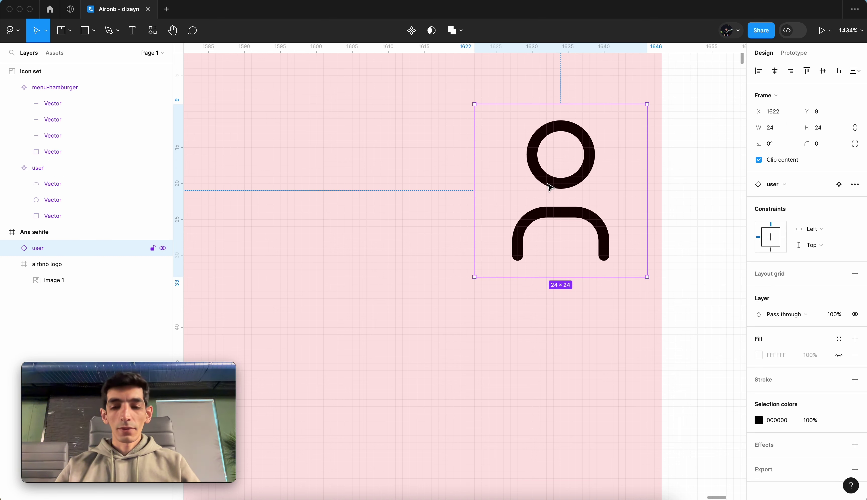
{"action": "scroll", "coordinate": [585, 196], "scroll_direction": "down", "scroll_amount": 2}
{"action": "scroll", "coordinate": [623, 203], "scroll_direction": "down", "scroll_amount": 5}
{"action": "scroll", "coordinate": [626, 206], "scroll_direction": "down", "scroll_amount": 3}
{"action": "scroll", "coordinate": [625, 206], "scroll_direction": "up", "scroll_amount": 3}
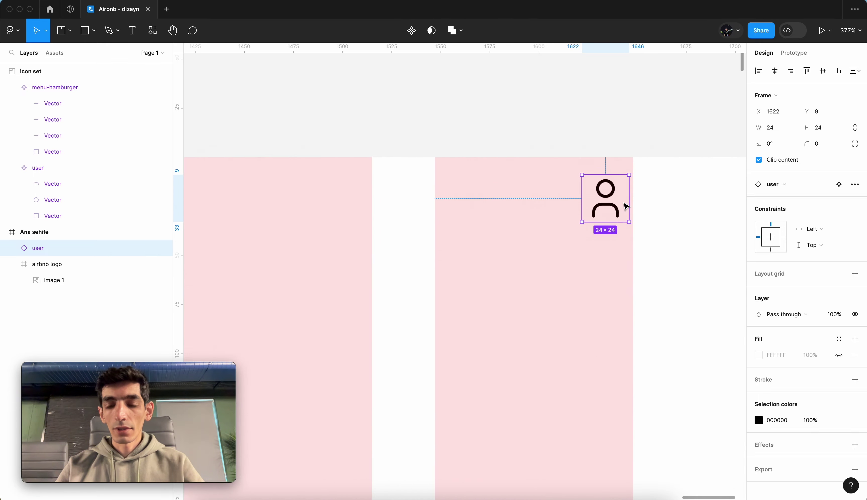
{"action": "scroll", "coordinate": [624, 205], "scroll_direction": "up", "scroll_amount": 1}
{"action": "scroll", "coordinate": [624, 206], "scroll_direction": "down", "scroll_amount": 4}
{"action": "scroll", "coordinate": [625, 205], "scroll_direction": "down", "scroll_amount": 1}
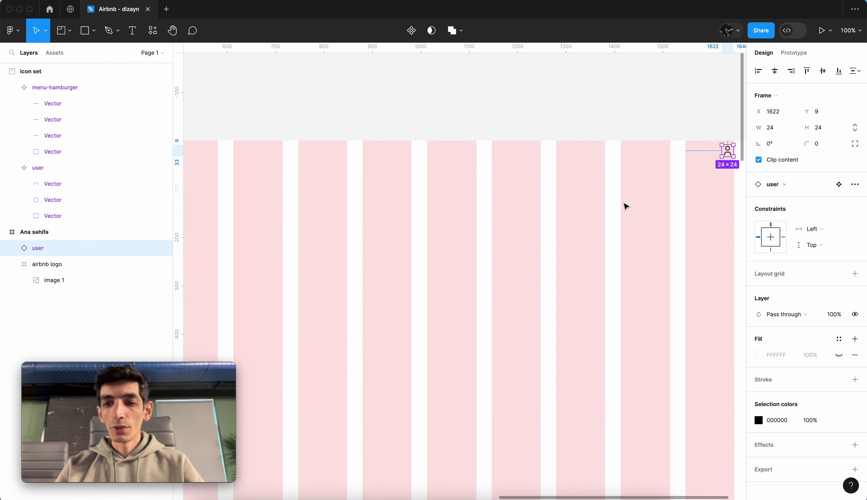
{"action": "scroll", "coordinate": [624, 203], "scroll_direction": "down", "scroll_amount": 1}
{"action": "scroll", "coordinate": [625, 204], "scroll_direction": "down", "scroll_amount": 1}
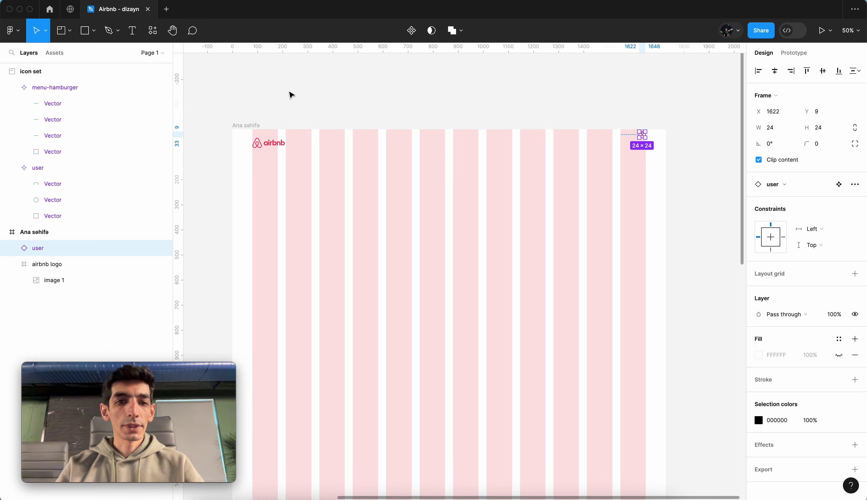
{"action": "left_click", "coordinate": [243, 126]}
{"action": "key", "text": "ctrl+Right"}
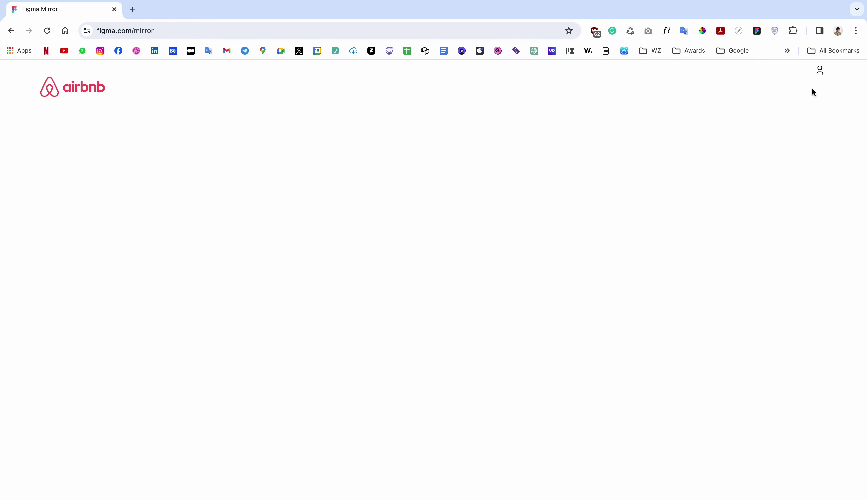
{"action": "key", "text": "ctrl+Left"}
Move the user icon instance to X 1620, Y 19.
{"action": "scroll", "coordinate": [654, 142], "scroll_direction": "up", "scroll_amount": 5}
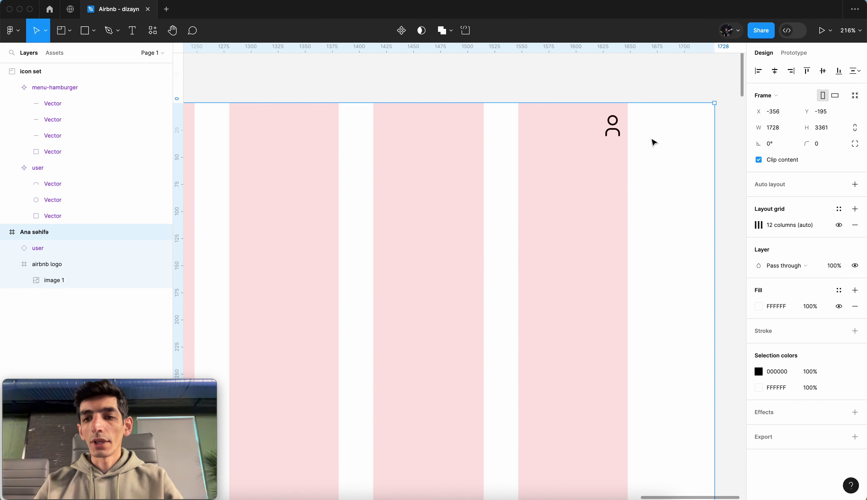
{"action": "scroll", "coordinate": [653, 141], "scroll_direction": "up", "scroll_amount": 5}
{"action": "left_click", "coordinate": [539, 134]}
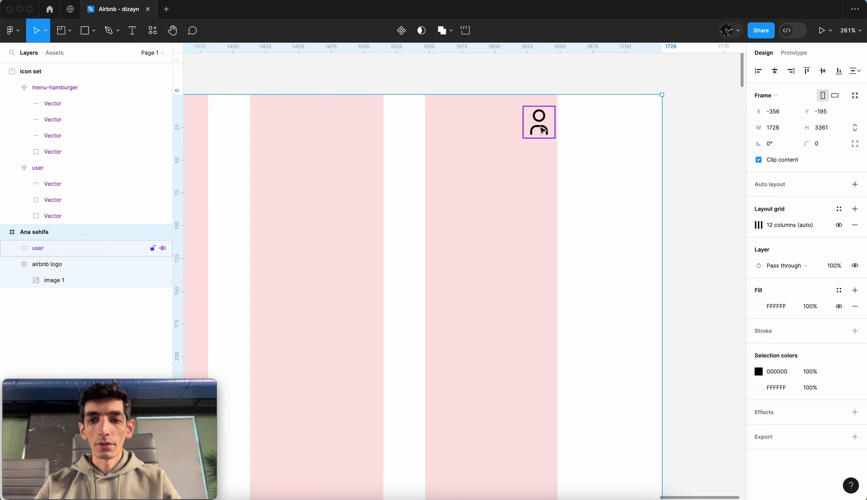
{"action": "left_click_drag", "start_coordinate": [542, 130], "coordinate": [540, 142]}
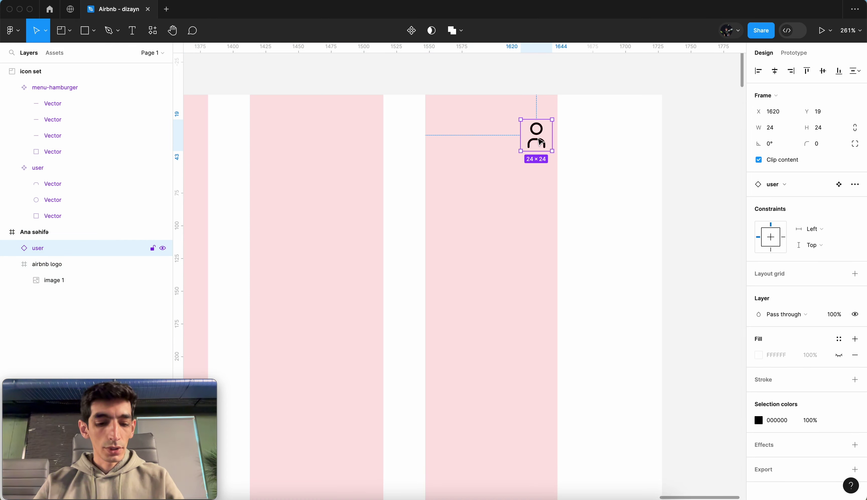
Duplicate the user icon to its left and swap the copy to menu-hamburger.
{"action": "left_click_drag", "start_coordinate": [542, 142], "coordinate": [486, 141]}
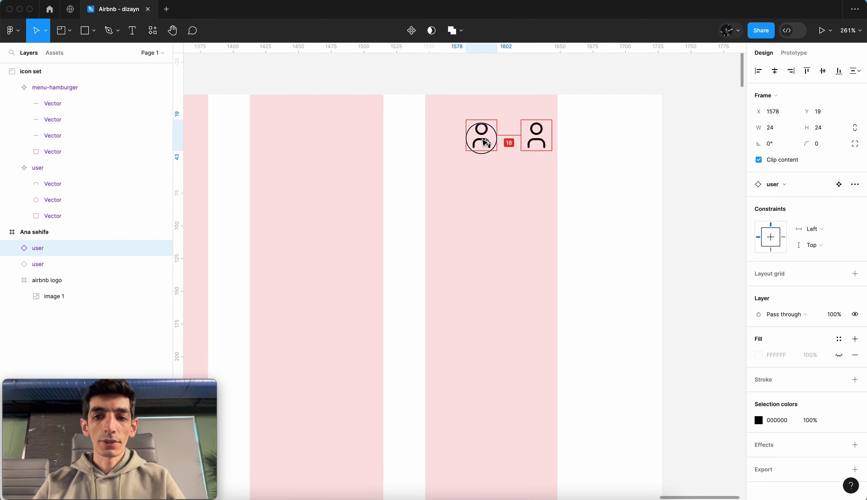
{"action": "left_click", "coordinate": [788, 185]}
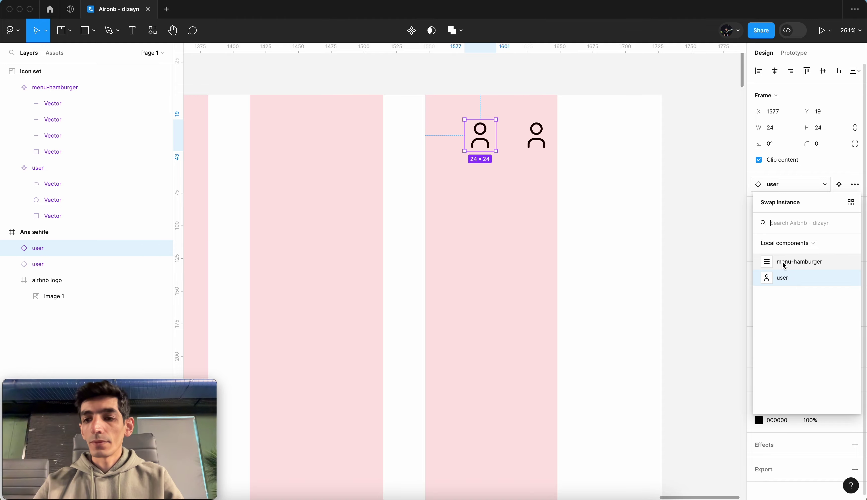
{"action": "left_click", "coordinate": [798, 262]}
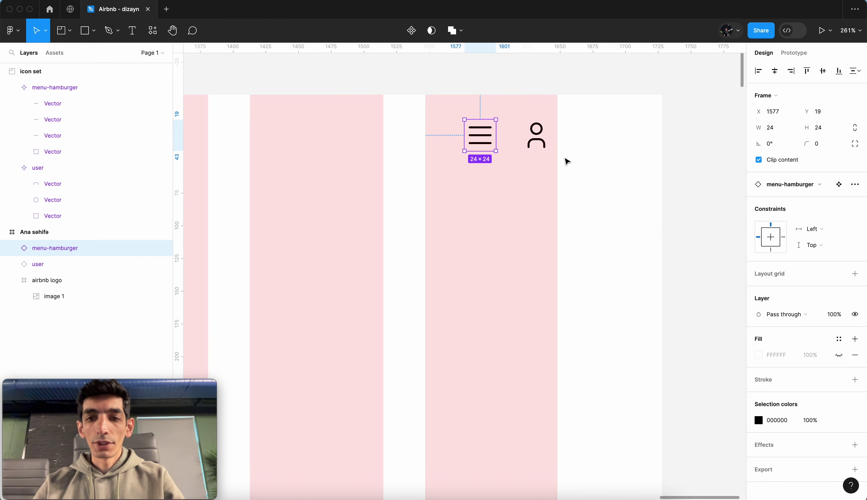
{"action": "scroll", "coordinate": [525, 119], "scroll_direction": "up", "scroll_amount": 5}
{"action": "left_click", "coordinate": [550, 167]}
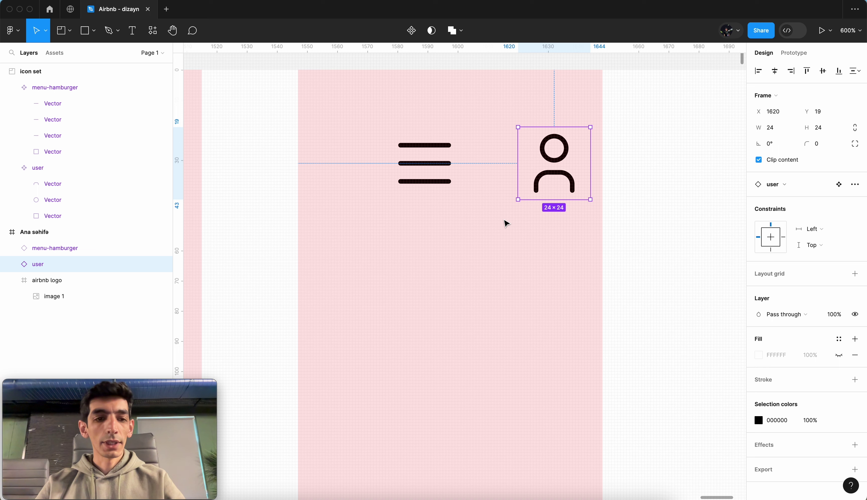
Wrap the user icon in a 40×40 auto-layout frame named 'account', then switch to Chrome.
{"action": "key", "text": "shift+a"}
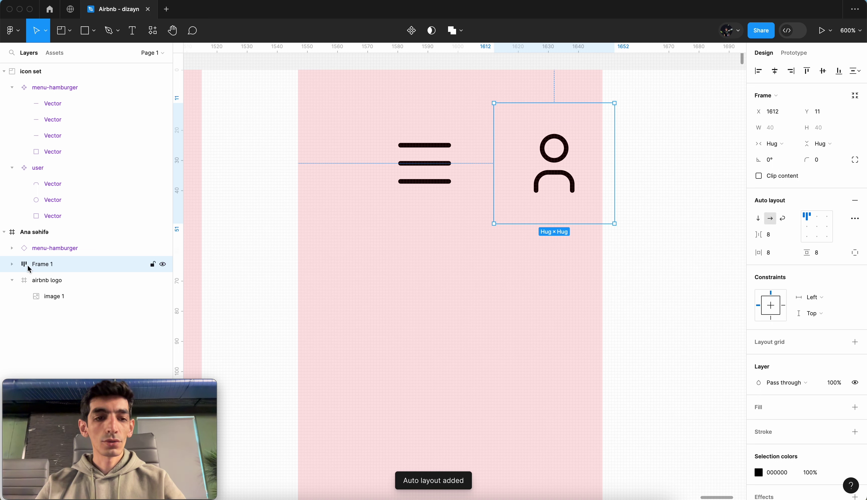
{"action": "double_click", "coordinate": [43, 264]}
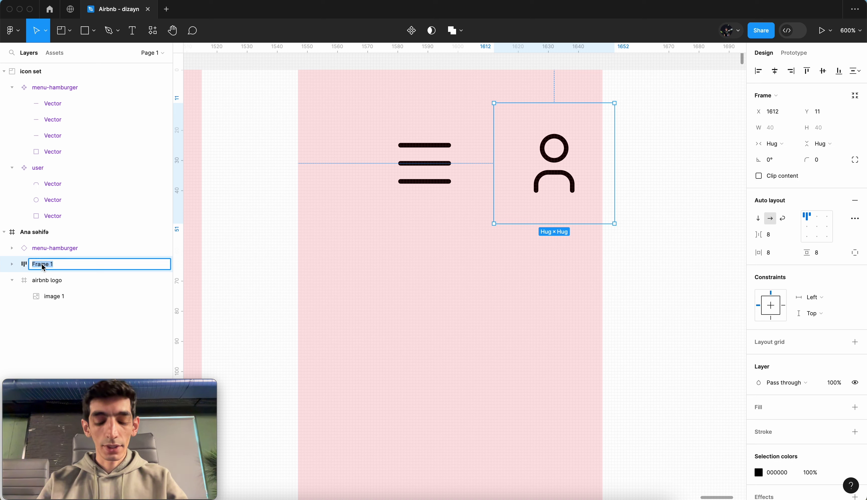
{"action": "type", "text": "account"}
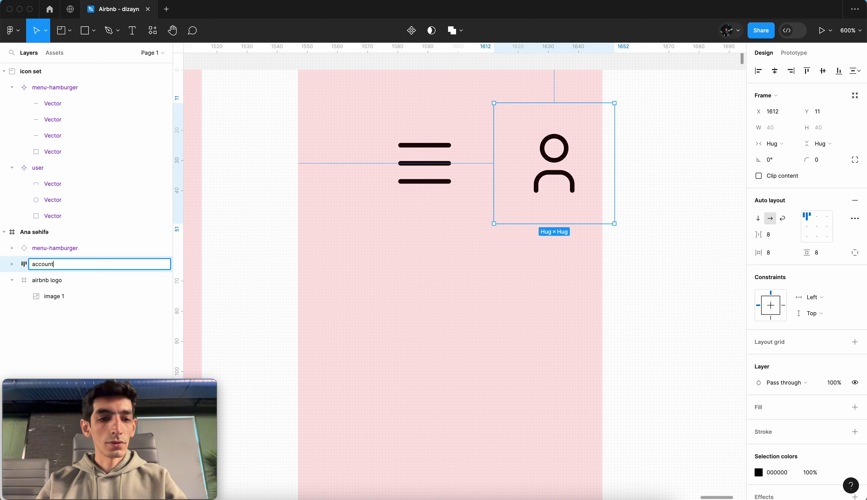
{"action": "key", "text": "Return"}
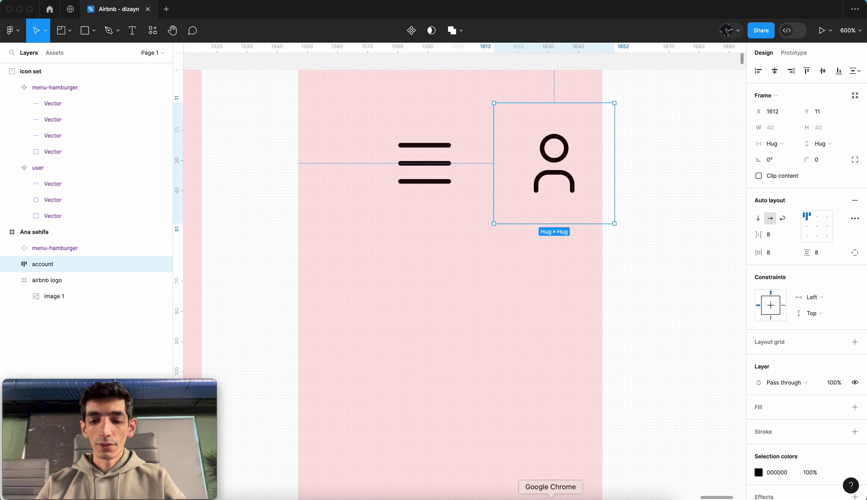
{"action": "left_click", "coordinate": [550, 497]}
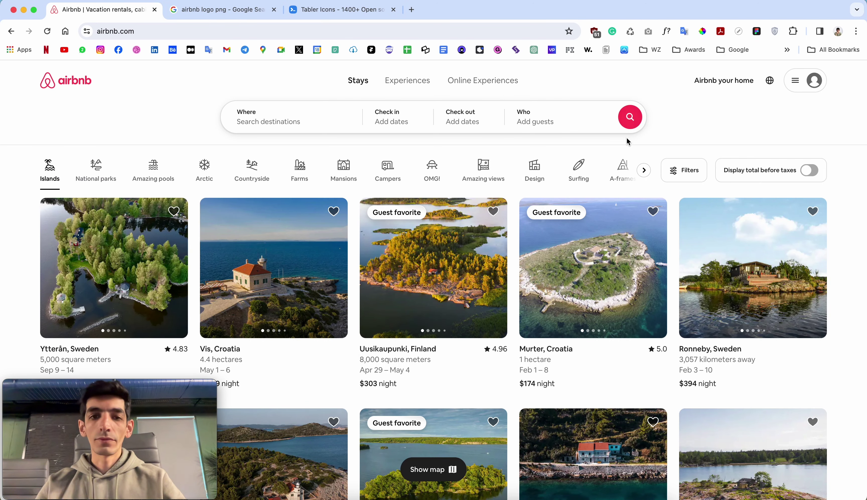
Sample the Airbnb account avatar grey #717171 with ColorPick, then return to Figma.
{"action": "left_click", "coordinate": [704, 32]}
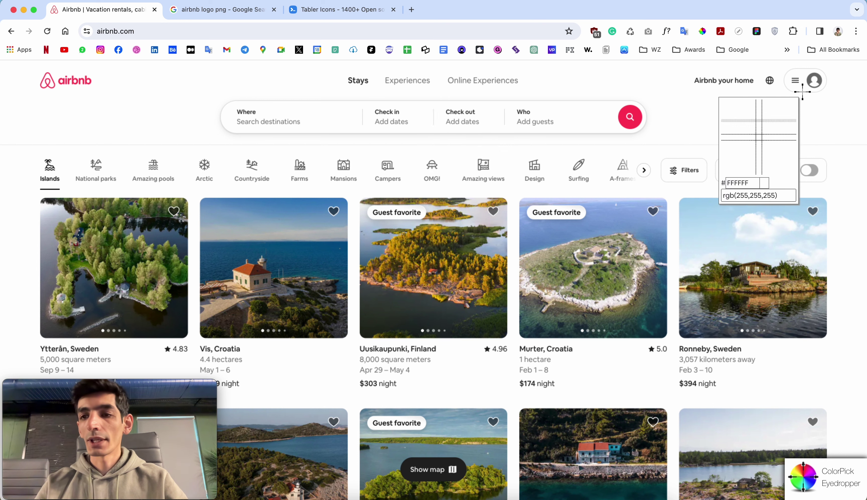
{"action": "left_click", "coordinate": [821, 80]}
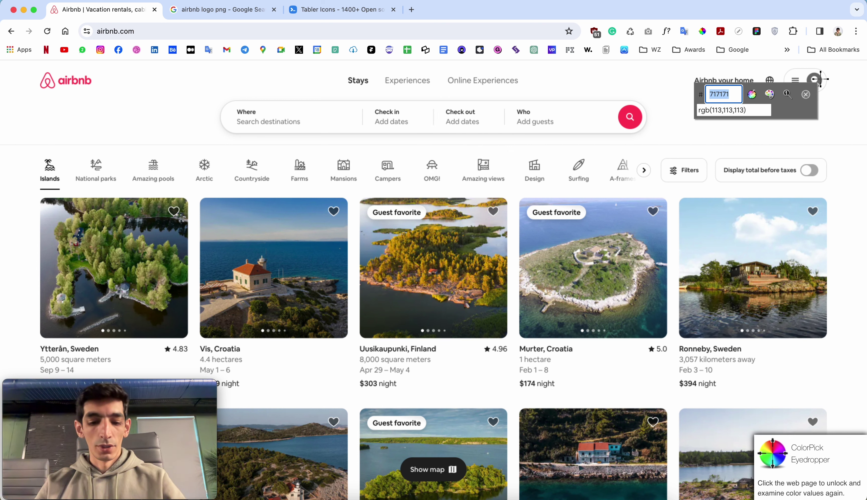
{"action": "left_click", "coordinate": [805, 94]}
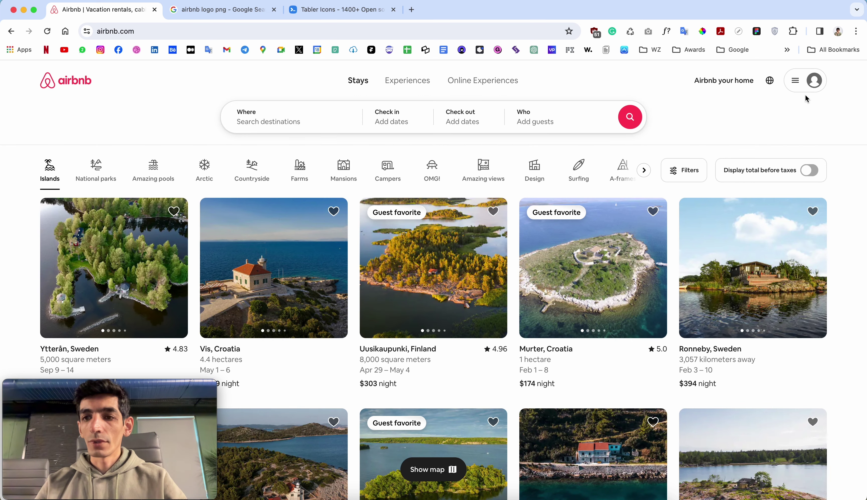
{"action": "key", "text": "ctrl+Right"}
{"action": "key", "text": "ctrl+Left"}
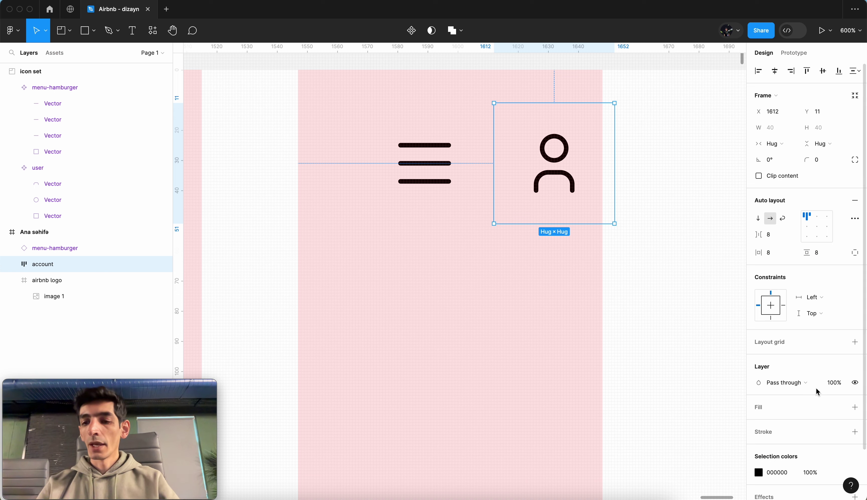
Add a #717171 grey fill to the account frame.
{"action": "scroll", "coordinate": [791, 392], "scroll_direction": "down", "scroll_amount": 3}
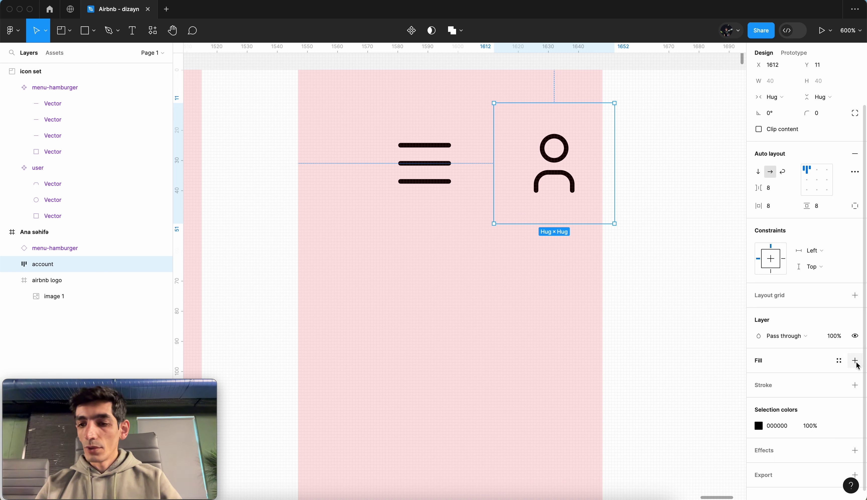
{"action": "left_click", "coordinate": [855, 361]}
{"action": "left_click", "coordinate": [780, 378]}
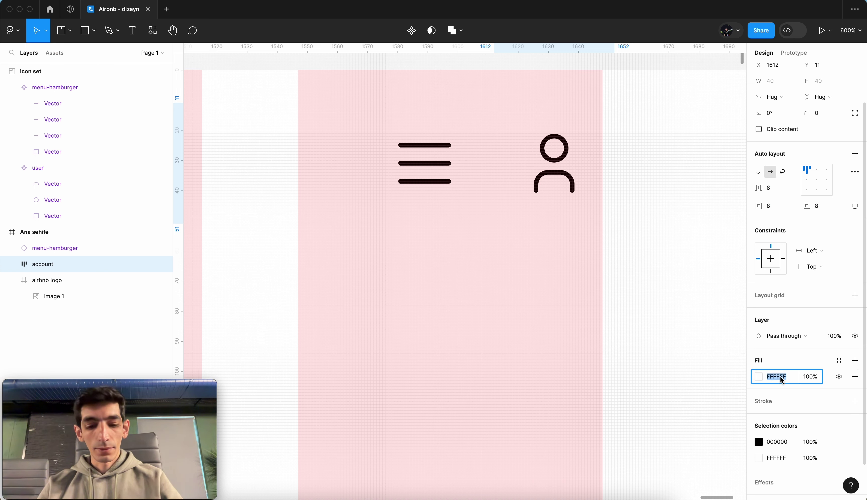
{"action": "type", "text": "717171"}
{"action": "key", "text": "Return"}
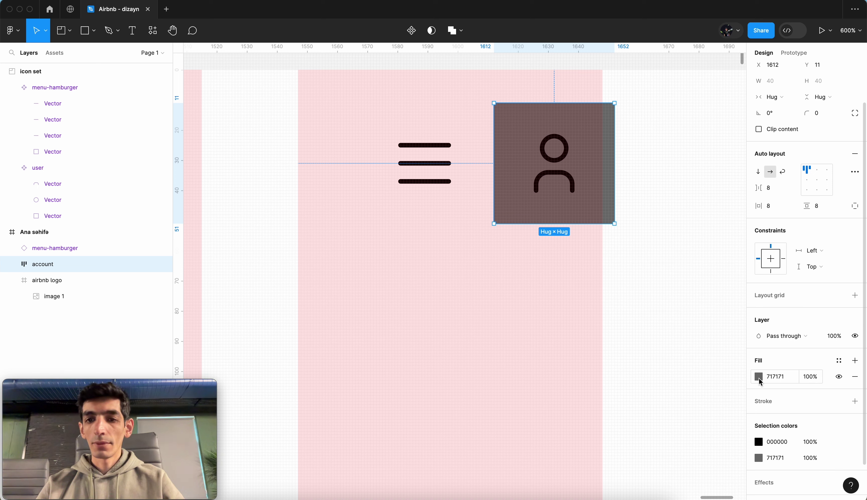
{"action": "left_click", "coordinate": [759, 377]}
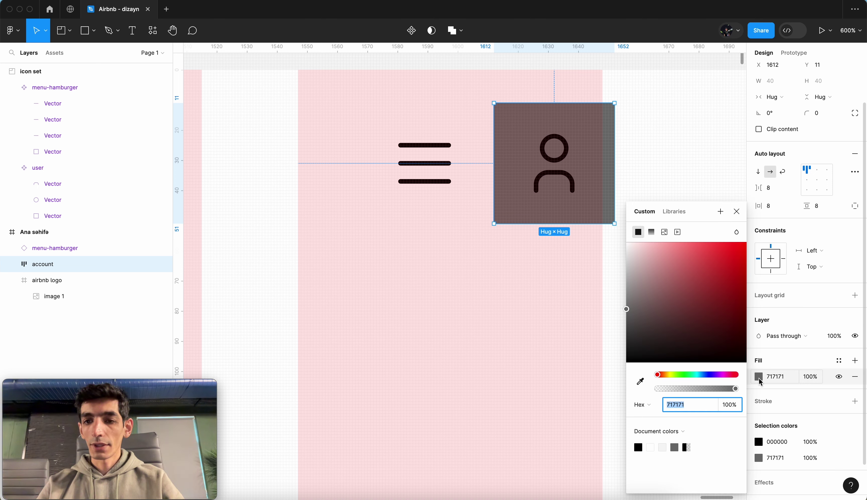
{"action": "left_click", "coordinate": [738, 214]}
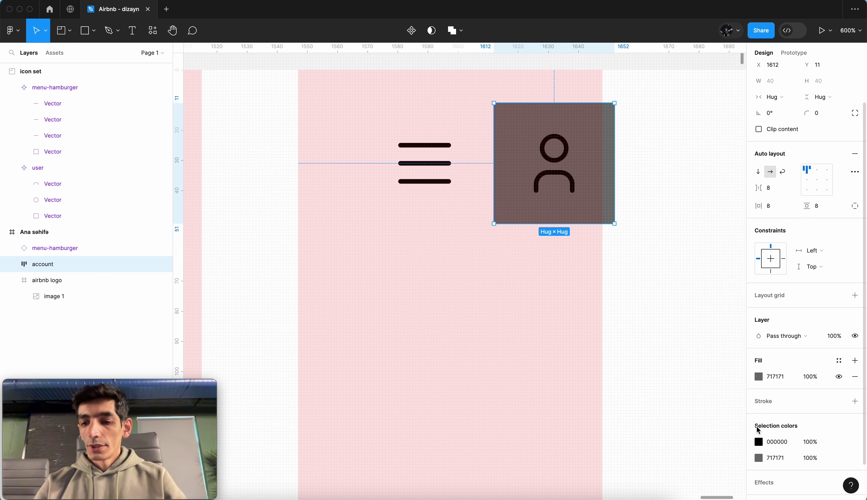
Change the user icon's black 000000 colour to white FFFFFF.
{"action": "left_click", "coordinate": [758, 442]}
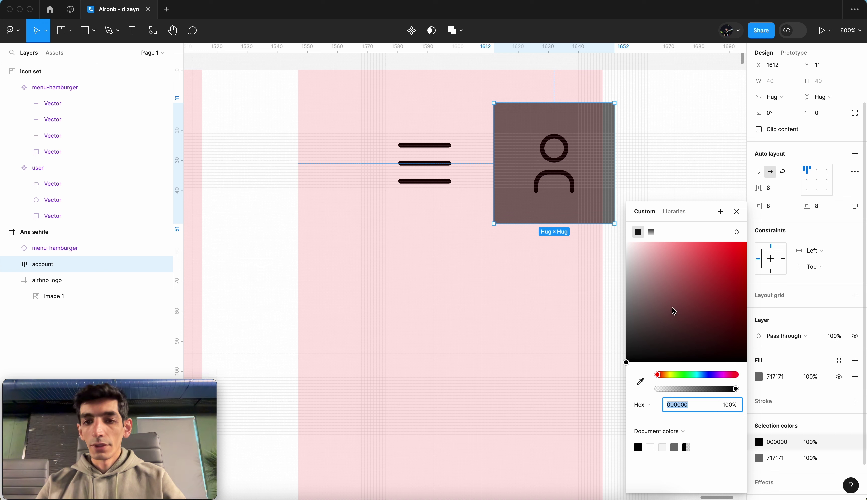
{"action": "left_click_drag", "start_coordinate": [668, 303], "coordinate": [621, 231]}
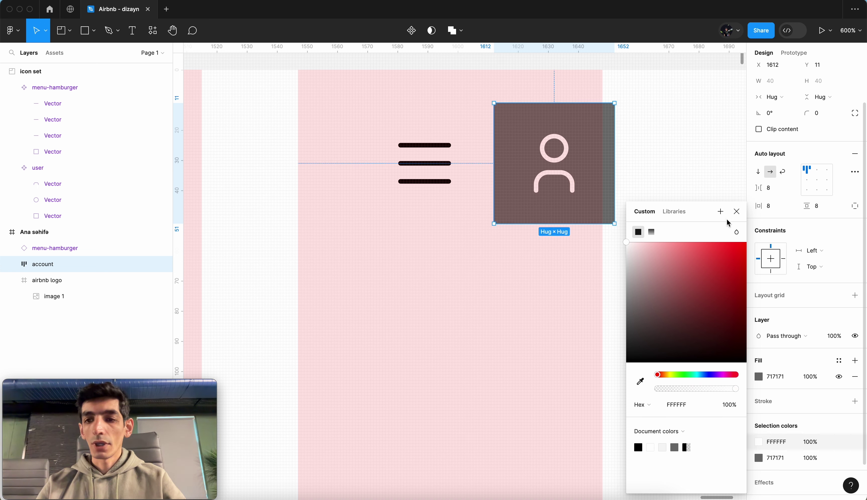
{"action": "left_click", "coordinate": [737, 211]}
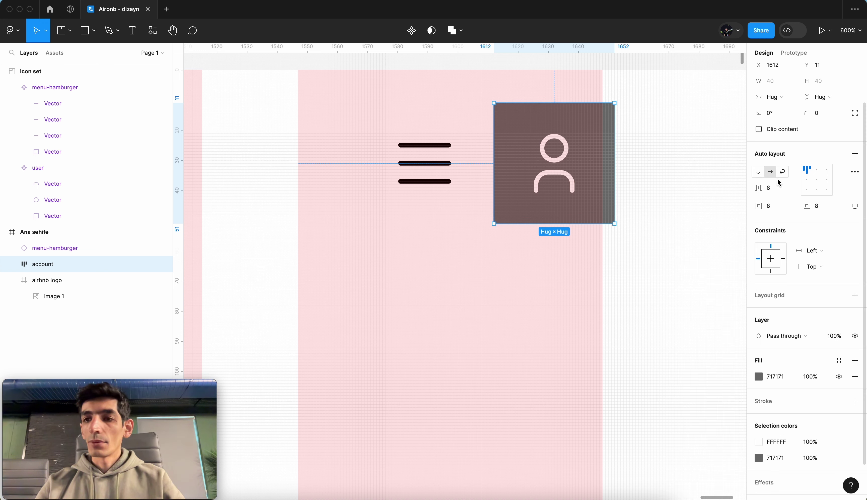
Reduce the account frame's horizontal and vertical padding to 4, making it 32×32.
{"action": "scroll", "coordinate": [781, 183], "scroll_direction": "up", "scroll_amount": 2}
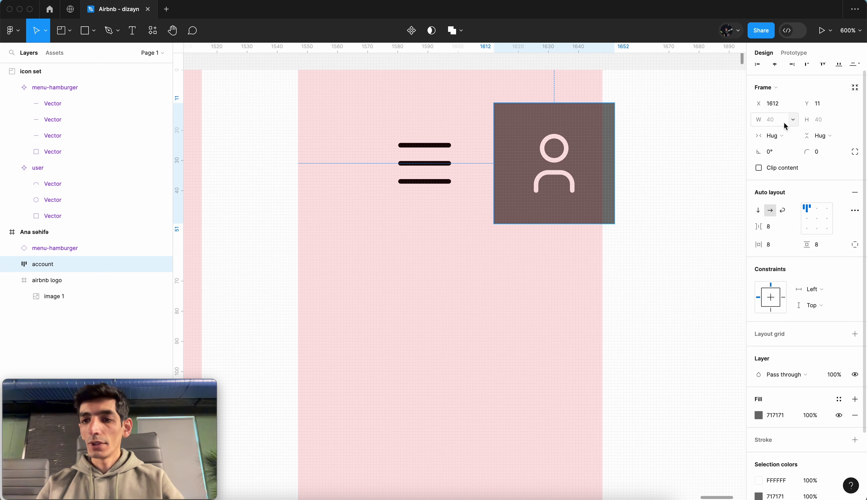
{"action": "left_click", "coordinate": [771, 245]}
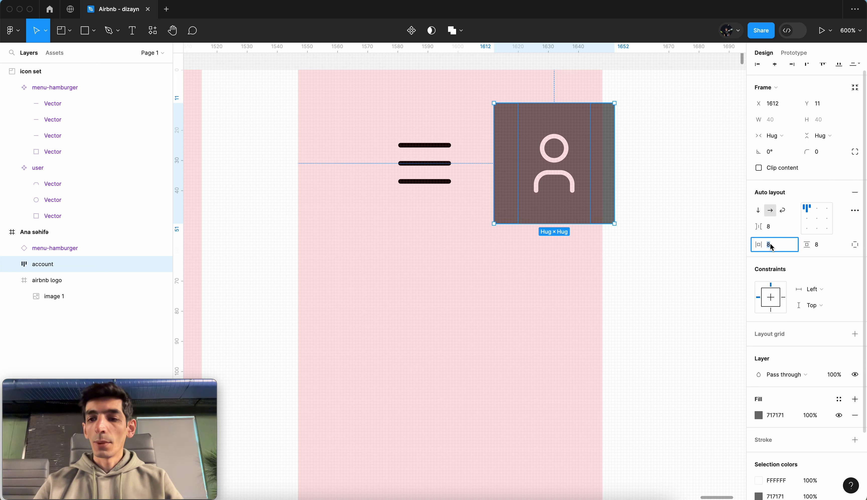
{"action": "key", "text": "Down"}
{"action": "key", "text": "Down"}
{"action": "key", "text": "Down"}
{"action": "key", "text": "Down"}
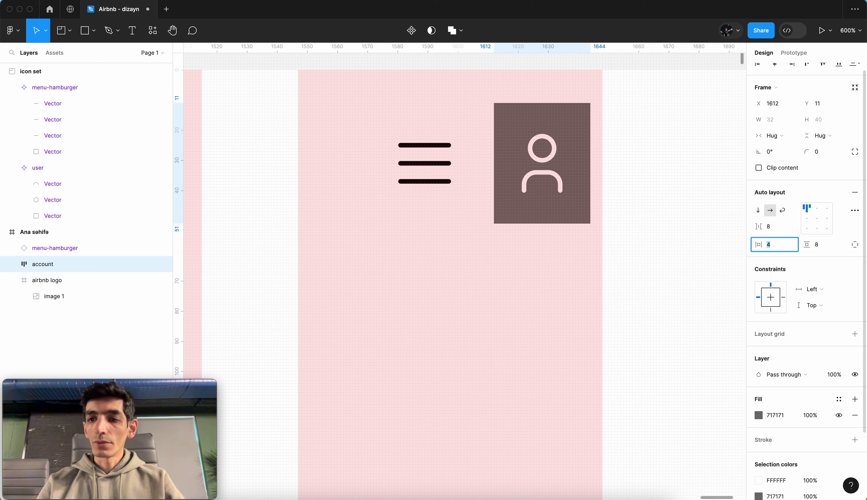
{"action": "key", "text": "Tab"}
{"action": "key", "text": "Down"}
{"action": "key", "text": "Down"}
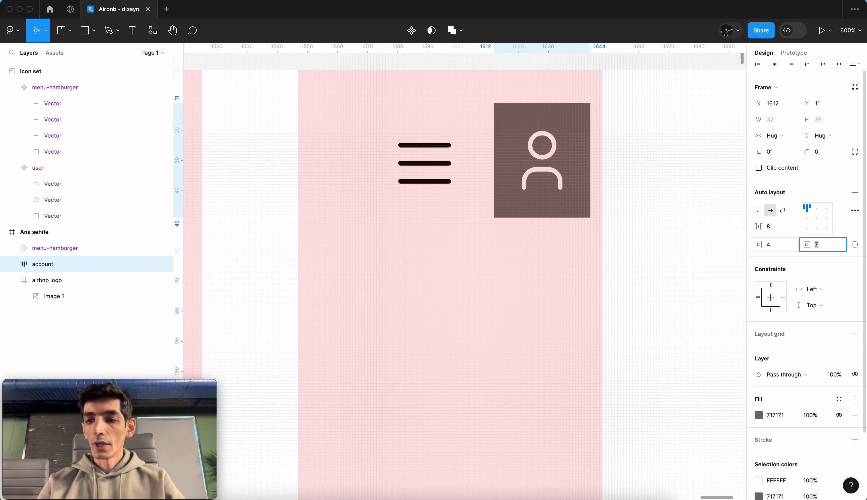
{"action": "key", "text": "Down"}
{"action": "key", "text": "Down"}
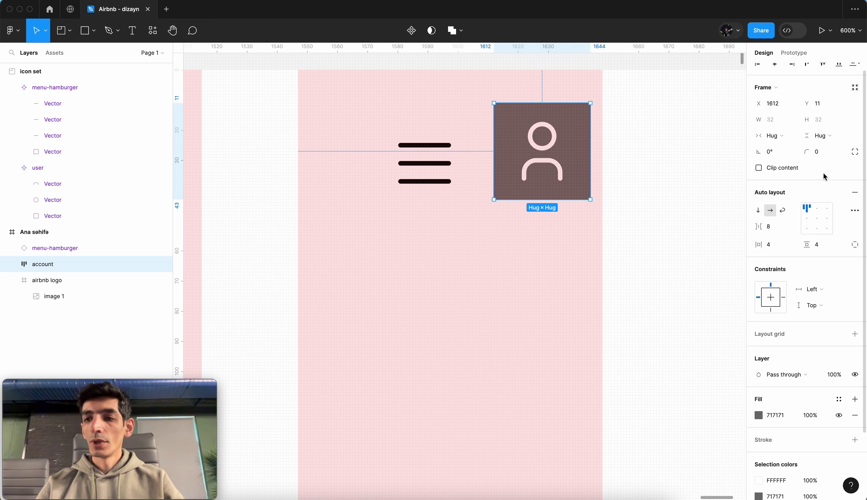
Round the frame into a circle with a 16 corner radius and nudge it down.
{"action": "left_click", "coordinate": [827, 157]}
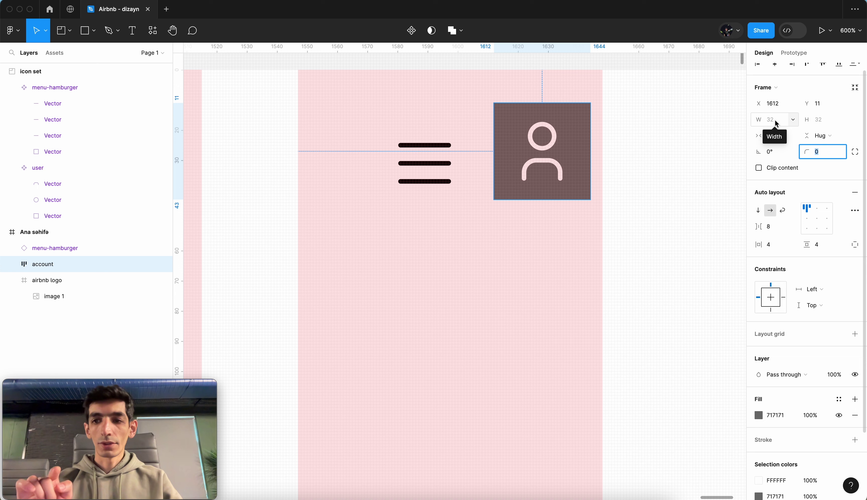
{"action": "type", "text": "16"}
{"action": "key", "text": "Tab"}
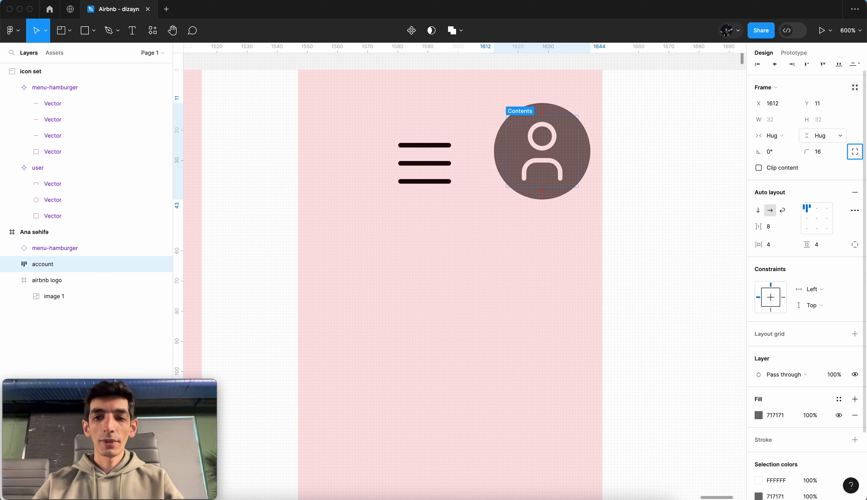
{"action": "left_click", "coordinate": [671, 161]}
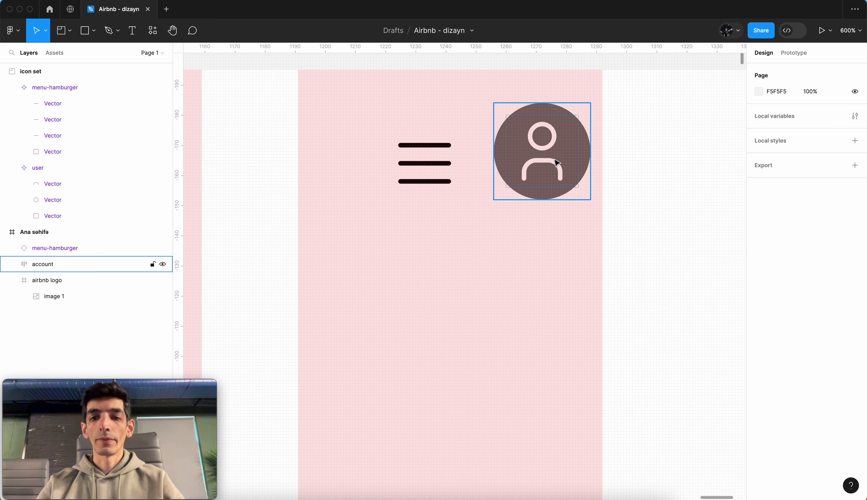
{"action": "left_click", "coordinate": [43, 264]}
{"action": "mouse_move", "coordinate": [555, 152]}
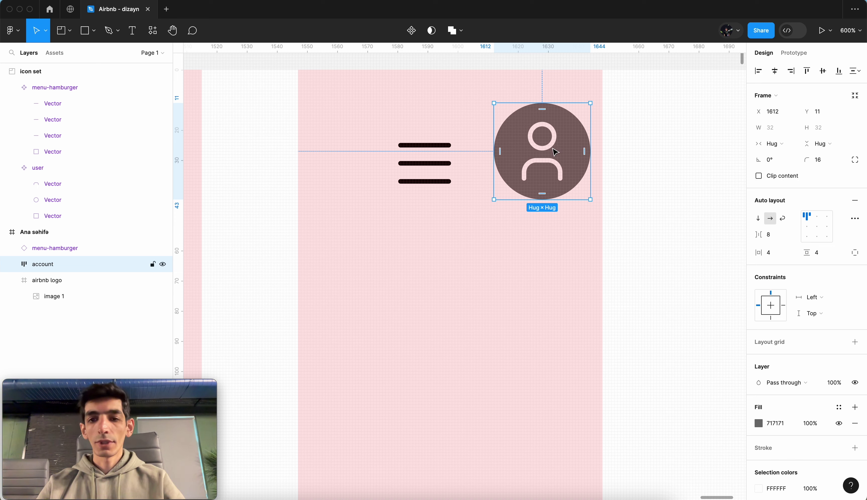
{"action": "left_click_drag", "start_coordinate": [539, 156], "coordinate": [548, 168]}
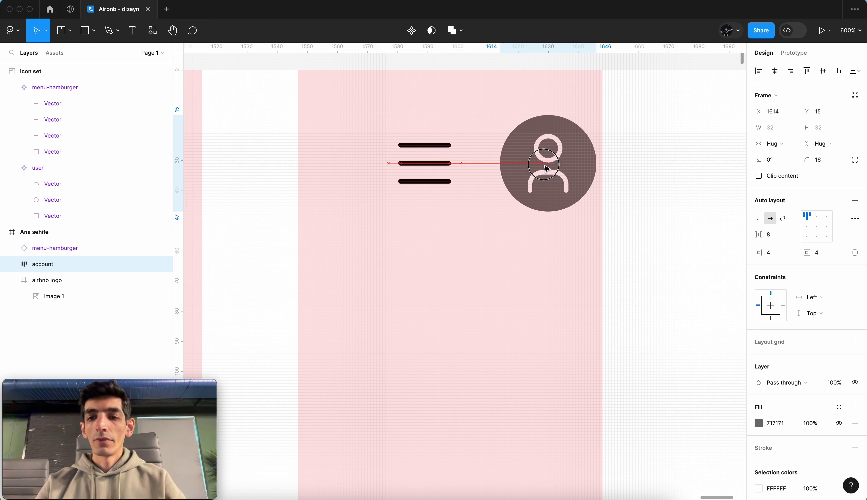
Place the account circle right beside the hamburger icon, centred with it.
{"action": "left_click_drag", "start_coordinate": [549, 169], "coordinate": [519, 169]}
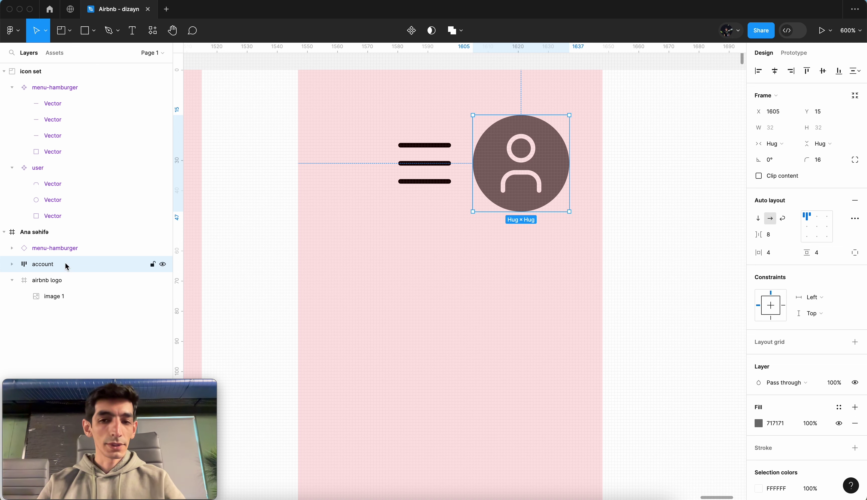
{"action": "left_click", "coordinate": [402, 157]}
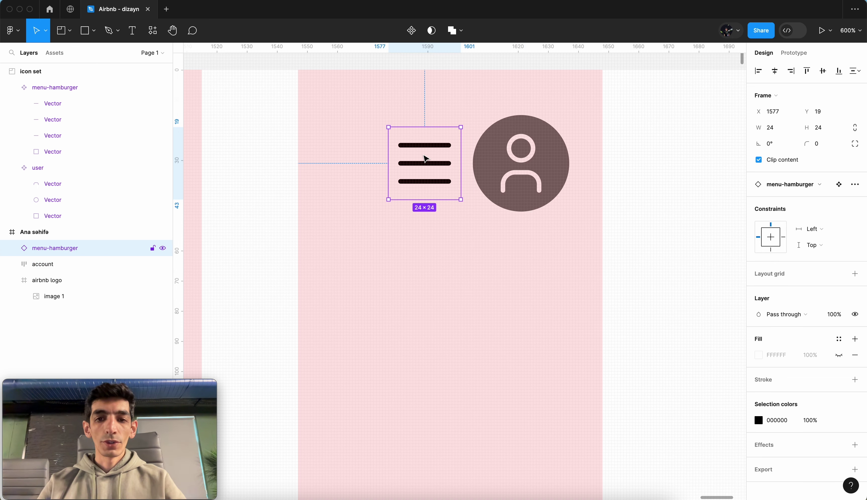
{"action": "left_click", "coordinate": [523, 166], "text": "shift"}
Convert the account circle alone into a component.
{"action": "scroll", "coordinate": [571, 188], "scroll_direction": "down", "scroll_amount": 10}
{"action": "scroll", "coordinate": [572, 188], "scroll_direction": "down", "scroll_amount": 2}
{"action": "scroll", "coordinate": [572, 188], "scroll_direction": "up", "scroll_amount": 2}
{"action": "scroll", "coordinate": [571, 188], "scroll_direction": "up", "scroll_amount": 5}
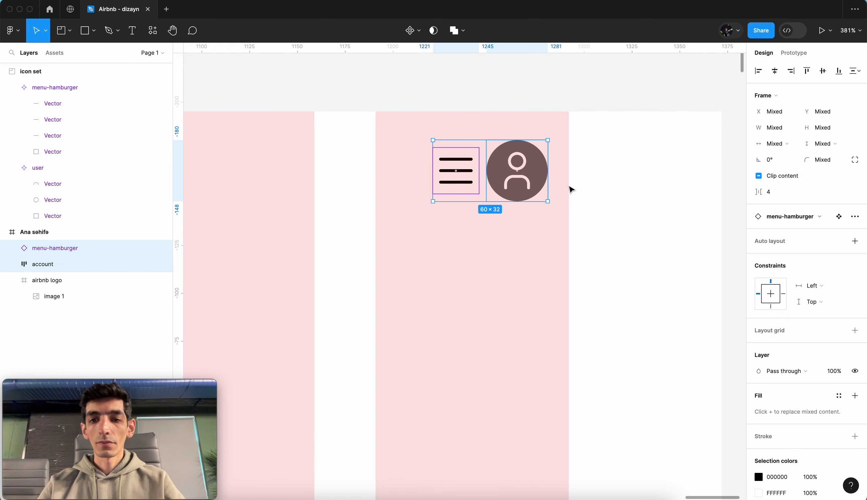
{"action": "left_click", "coordinate": [527, 179]}
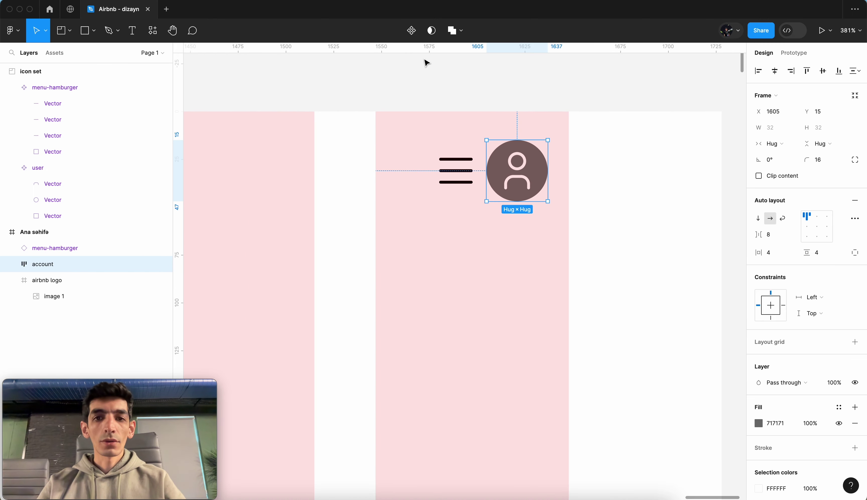
{"action": "left_click", "coordinate": [412, 31]}
Move the icon set section further down the canvas.
{"action": "scroll", "coordinate": [638, 195], "scroll_direction": "down", "scroll_amount": 5}
{"action": "scroll", "coordinate": [639, 197], "scroll_direction": "down", "scroll_amount": 3}
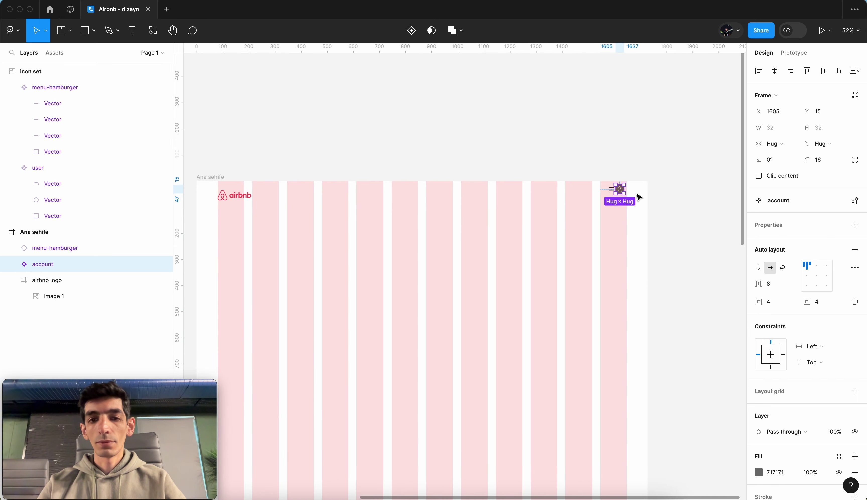
{"action": "scroll", "coordinate": [639, 197], "scroll_direction": "down", "scroll_amount": 3}
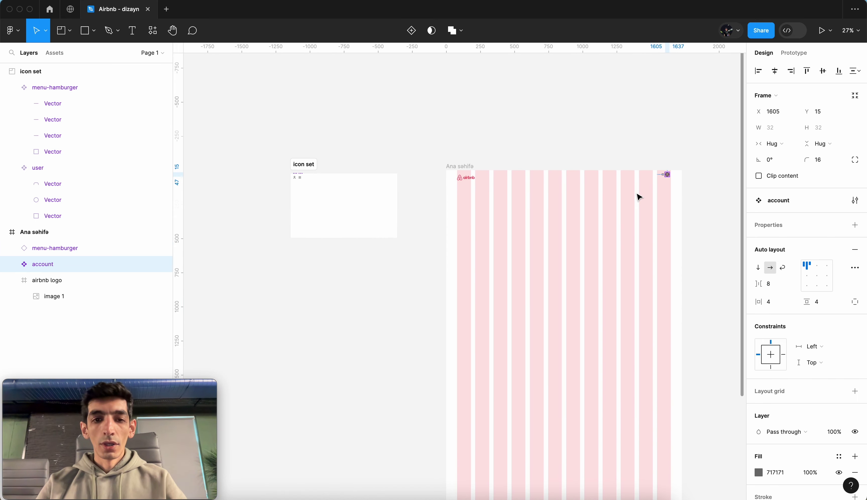
{"action": "scroll", "coordinate": [310, 273], "scroll_direction": "up", "scroll_amount": 5}
{"action": "scroll", "coordinate": [309, 273], "scroll_direction": "up", "scroll_amount": 3}
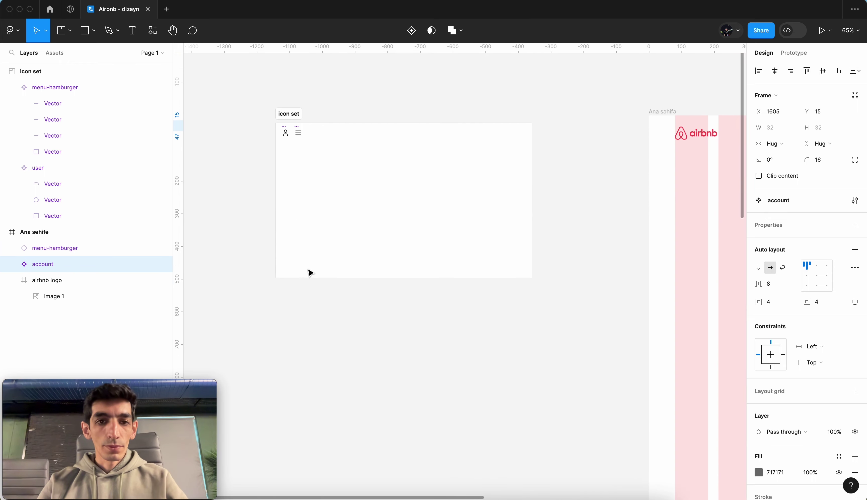
{"action": "left_click", "coordinate": [292, 116]}
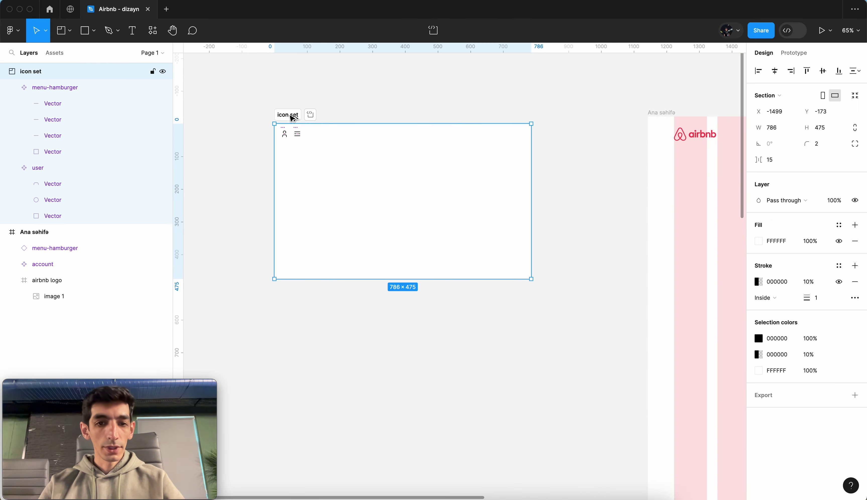
{"action": "mouse_move", "coordinate": [291, 118]}
{"action": "left_mouse_down"}
{"action": "mouse_move", "coordinate": [286, 314]}
{"action": "mouse_move", "coordinate": [291, 299]}
{"action": "left_mouse_up"}
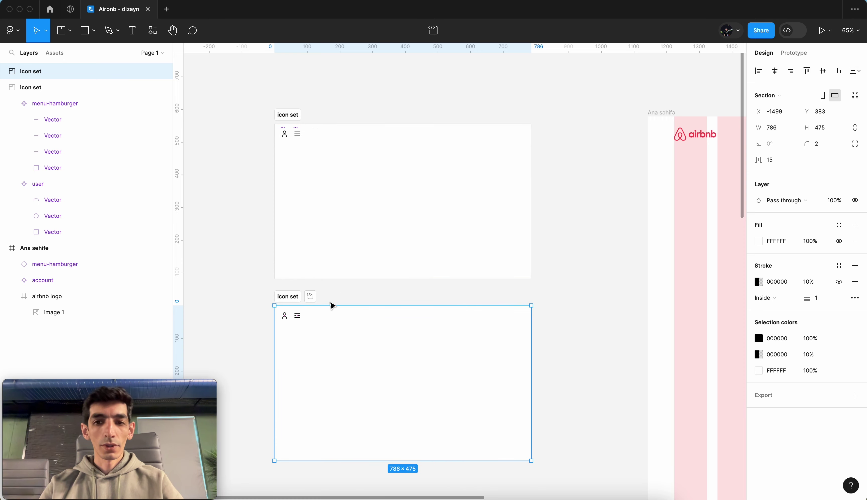
{"action": "key", "text": "ctrl+z"}
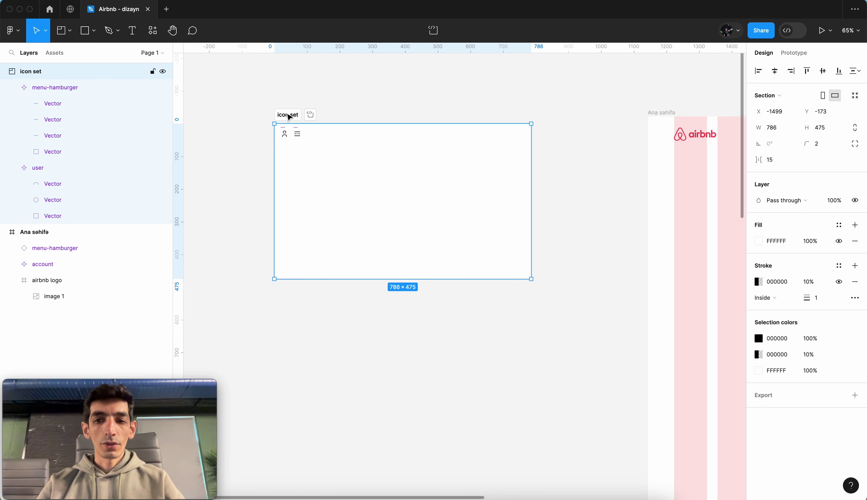
{"action": "left_click_drag", "start_coordinate": [285, 114], "coordinate": [291, 301]}
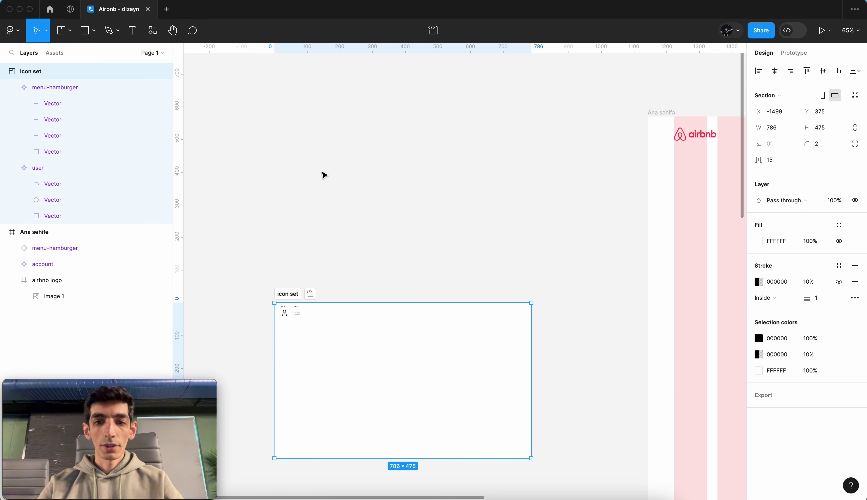
Draw a new section above the icon set and name it 'component'.
{"action": "scroll", "coordinate": [323, 174], "scroll_direction": "up", "scroll_amount": 1}
{"action": "key", "text": "shift+s"}
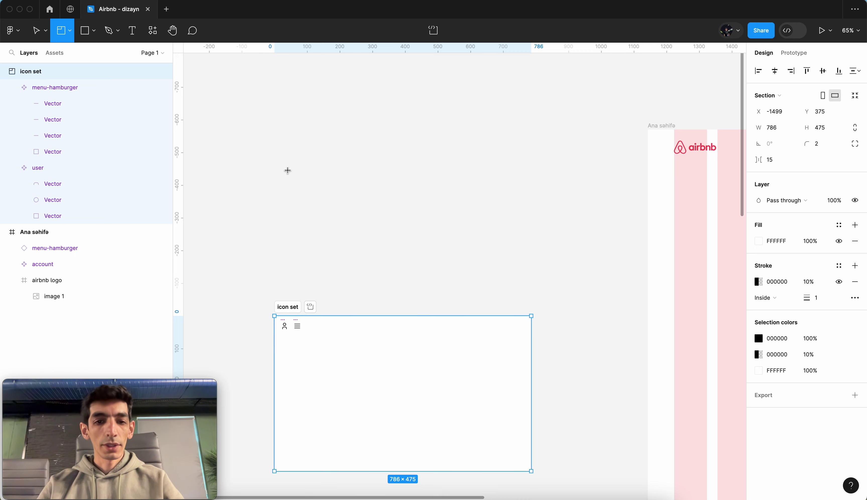
{"action": "mouse_move", "coordinate": [274, 150]}
{"action": "left_mouse_down"}
{"action": "mouse_move", "coordinate": [509, 253]}
{"action": "mouse_move", "coordinate": [534, 278]}
{"action": "left_mouse_up"}
{"action": "left_click_drag", "start_coordinate": [275, 194], "coordinate": [275, 195]}
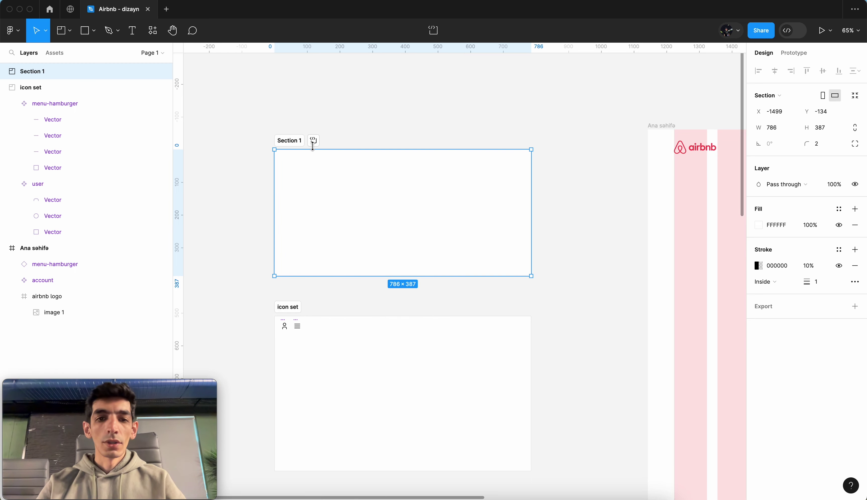
{"action": "left_click_drag", "start_coordinate": [312, 148], "coordinate": [313, 130]}
{"action": "double_click", "coordinate": [289, 121]}
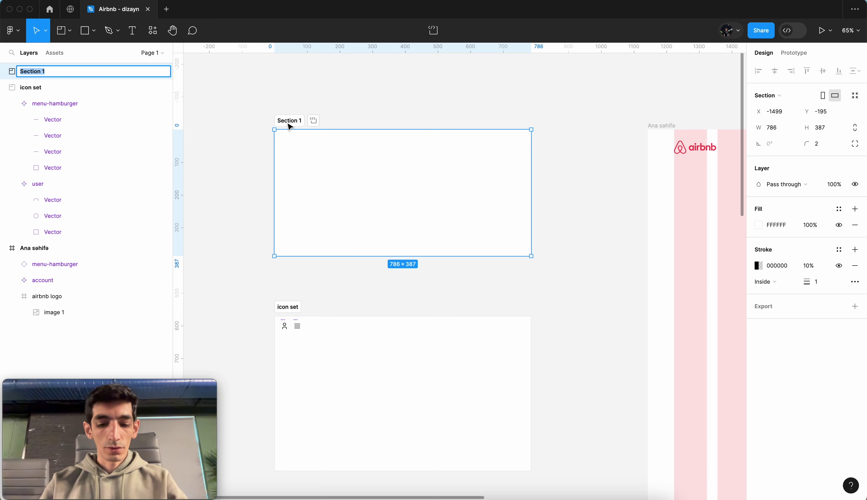
{"action": "type", "text": "component"}
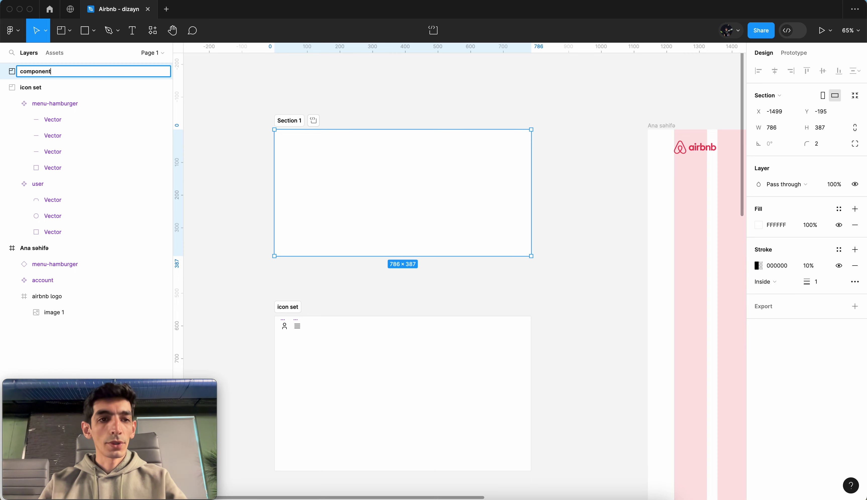
{"action": "key", "text": "Return"}
{"action": "scroll", "coordinate": [297, 124], "scroll_direction": "down", "scroll_amount": 5}
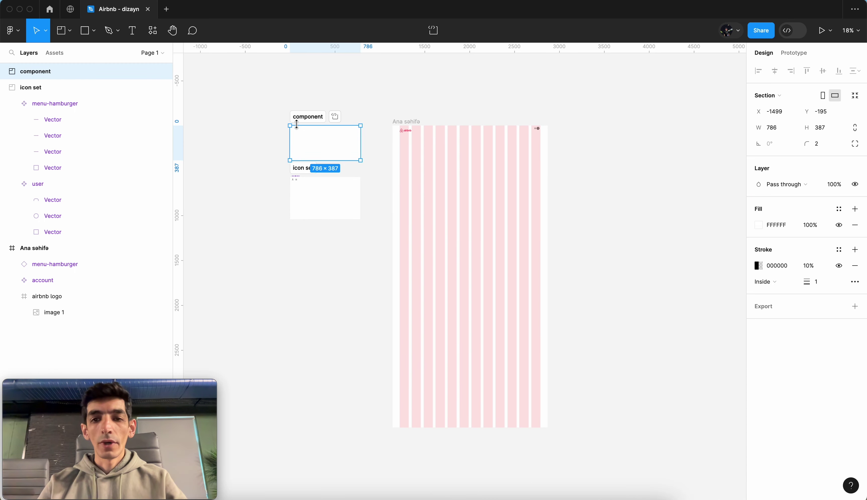
{"action": "key", "text": "Escape"}
{"action": "scroll", "coordinate": [531, 130], "scroll_direction": "right", "scroll_amount": 5}
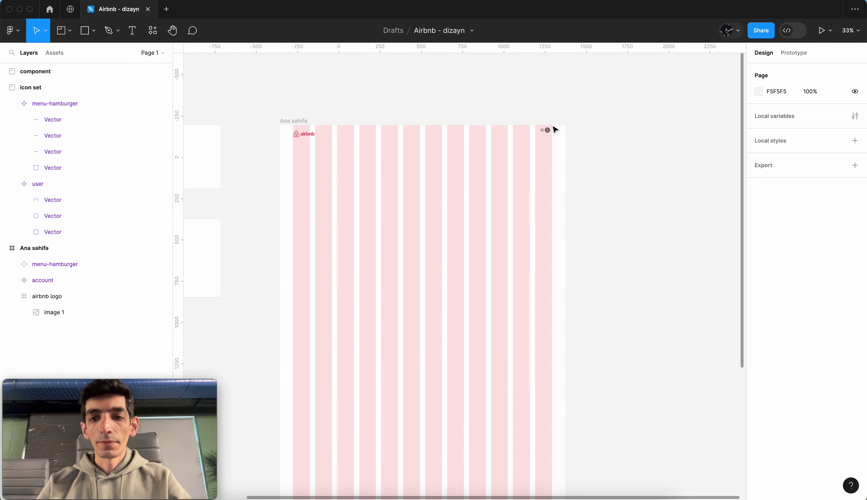
Duplicate the account component just below itself, creating an instance.
{"action": "scroll", "coordinate": [550, 132], "scroll_direction": "up", "scroll_amount": 10}
{"action": "left_click", "coordinate": [549, 138]}
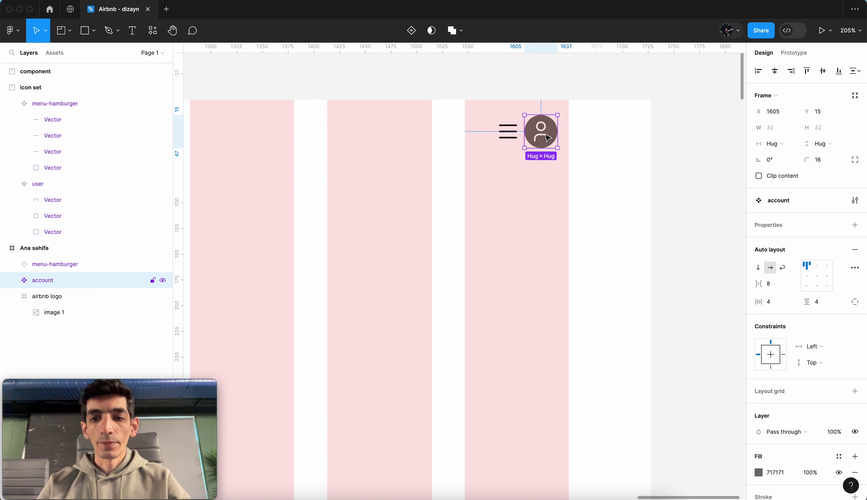
{"action": "scroll", "coordinate": [548, 138], "scroll_direction": "down", "scroll_amount": 5}
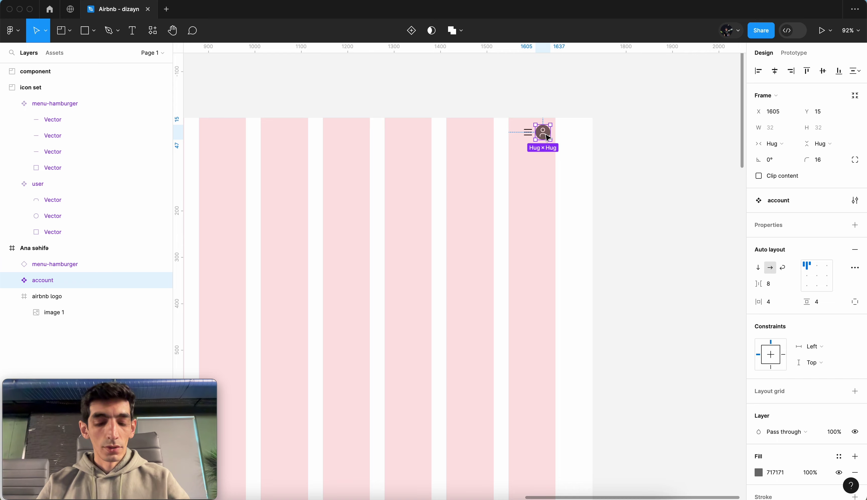
{"action": "left_click_drag", "start_coordinate": [548, 138], "coordinate": [549, 169]}
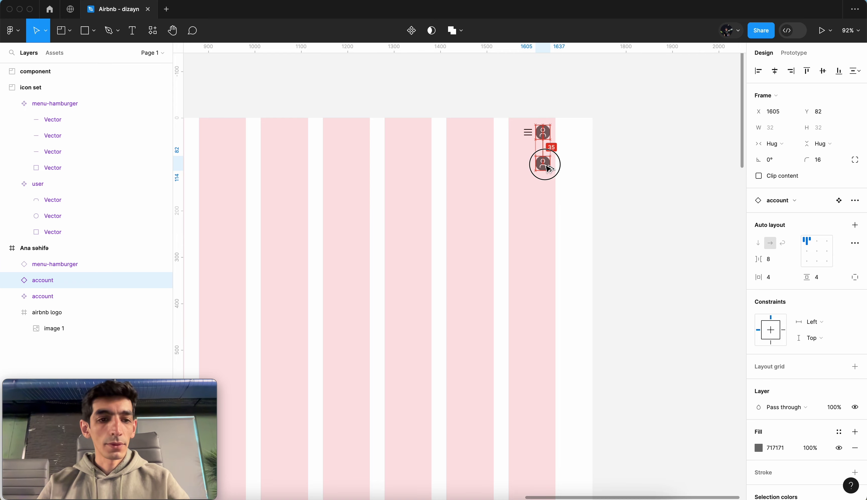
{"action": "scroll", "coordinate": [547, 145], "scroll_direction": "up", "scroll_amount": 5}
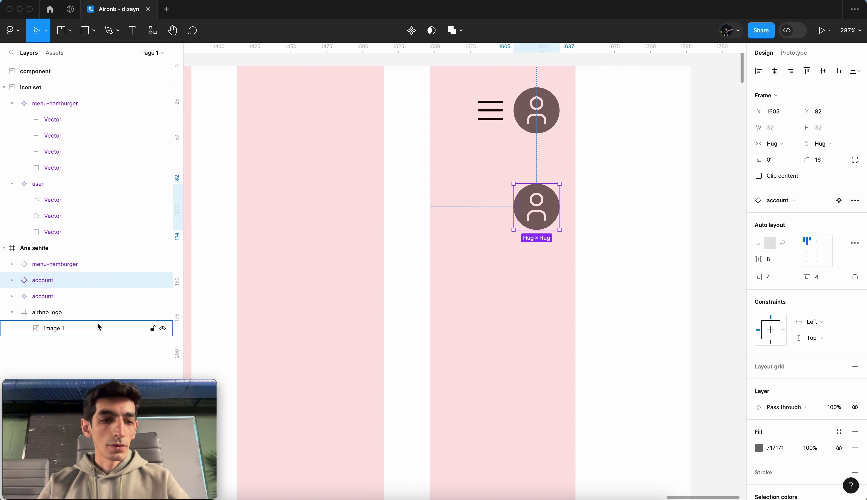
Move the original account main component into the component section.
{"action": "left_click", "coordinate": [549, 120]}
{"action": "scroll", "coordinate": [548, 120], "scroll_direction": "down", "scroll_amount": 5}
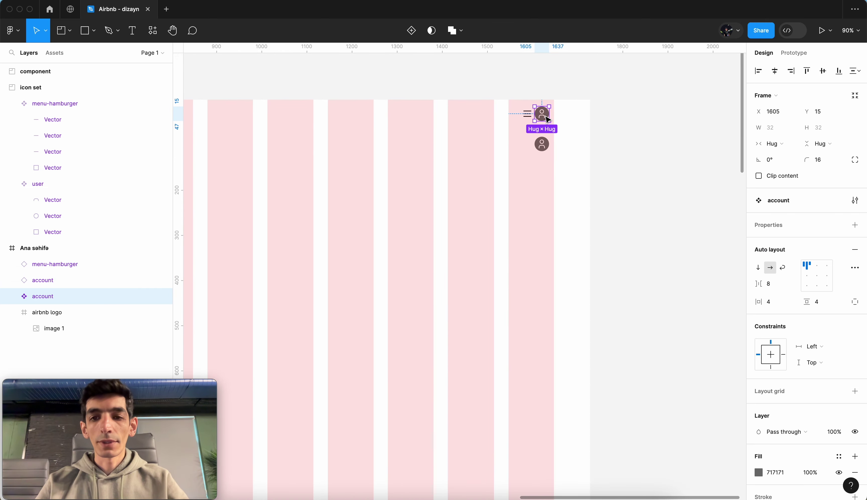
{"action": "scroll", "coordinate": [547, 120], "scroll_direction": "down", "scroll_amount": 2}
{"action": "scroll", "coordinate": [548, 121], "scroll_direction": "down", "scroll_amount": 2}
{"action": "scroll", "coordinate": [547, 121], "scroll_direction": "down", "scroll_amount": 2}
{"action": "scroll", "coordinate": [548, 119], "scroll_direction": "down", "scroll_amount": 2}
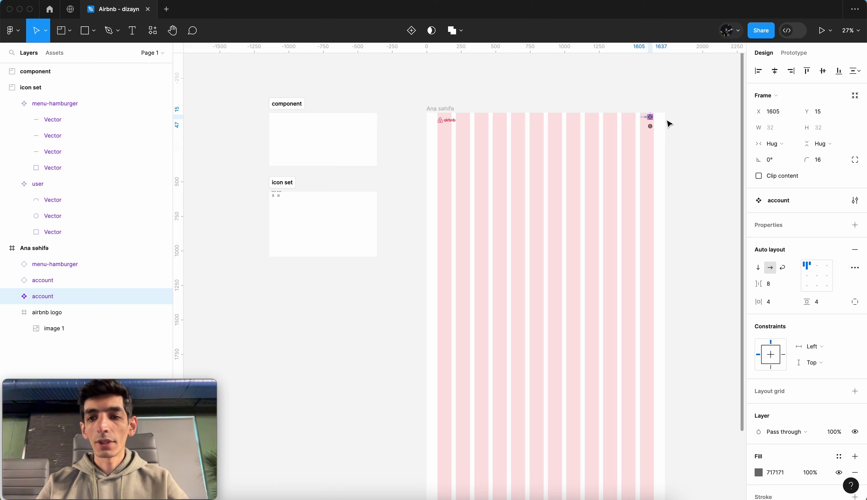
{"action": "left_click_drag", "start_coordinate": [650, 118], "coordinate": [278, 124]}
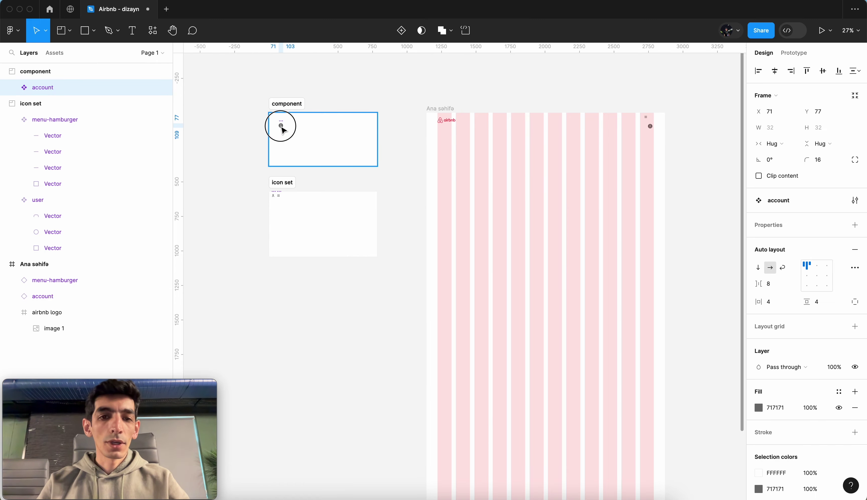
{"action": "scroll", "coordinate": [662, 124], "scroll_direction": "up", "scroll_amount": 5}
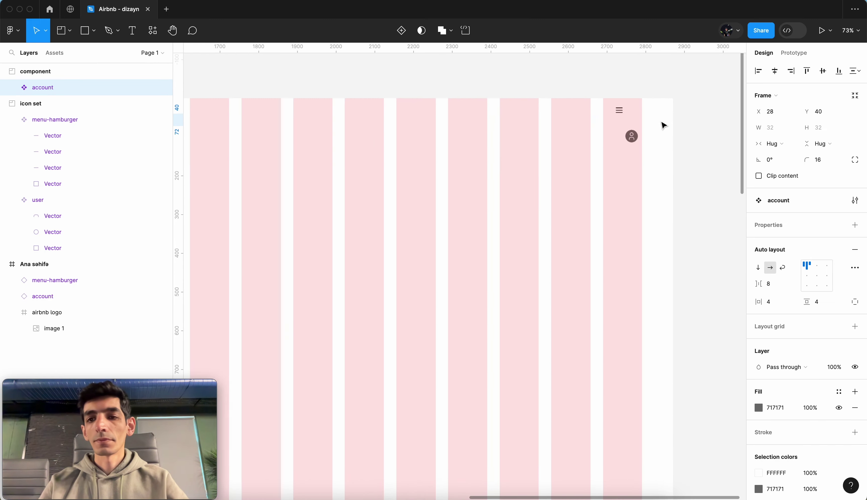
{"action": "scroll", "coordinate": [662, 125], "scroll_direction": "up", "scroll_amount": 5}
{"action": "scroll", "coordinate": [662, 124], "scroll_direction": "up", "scroll_amount": 2}
{"action": "scroll", "coordinate": [663, 122], "scroll_direction": "up", "scroll_amount": 3}
{"action": "scroll", "coordinate": [662, 122], "scroll_direction": "up", "scroll_amount": 3}
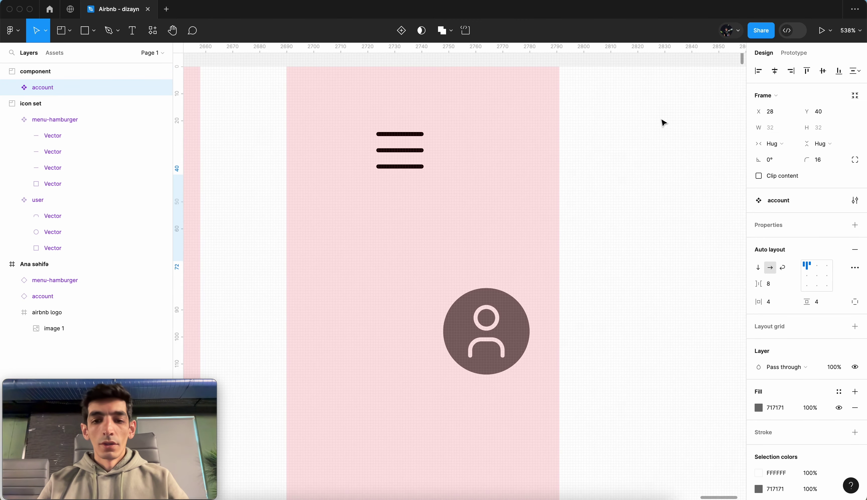
{"action": "left_click", "coordinate": [499, 204]}
{"action": "scroll", "coordinate": [499, 204], "scroll_direction": "up", "scroll_amount": 2}
{"action": "scroll", "coordinate": [499, 204], "scroll_direction": "left", "scroll_amount": 2}
Line the account instance up beside the hamburger icon.
{"action": "left_click", "coordinate": [520, 352]}
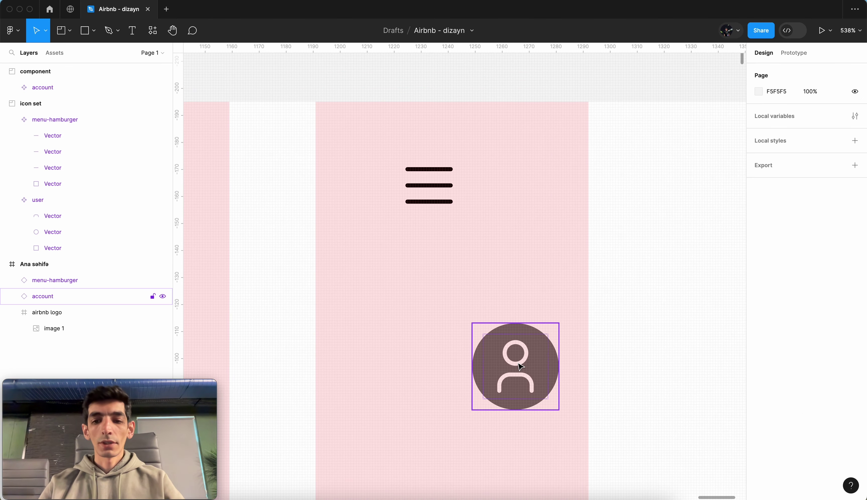
{"action": "left_click_drag", "start_coordinate": [537, 155], "coordinate": [530, 195]}
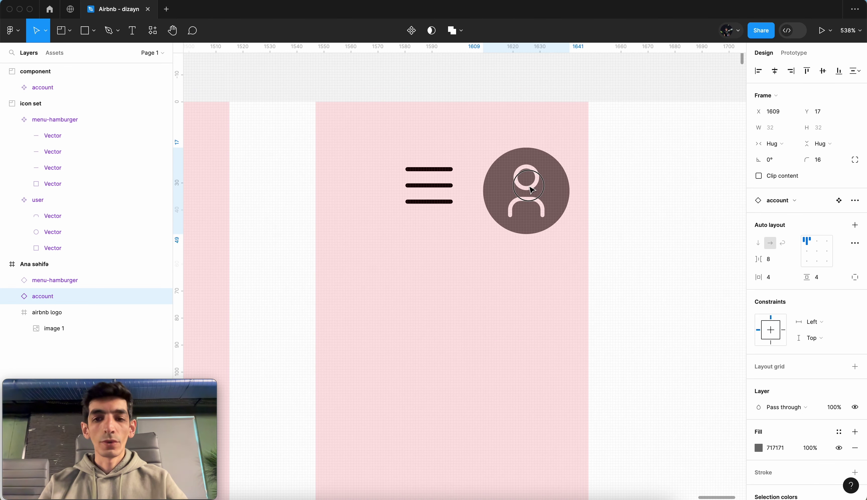
{"action": "left_click", "coordinate": [367, 148]}
Wrap the hamburger and account icons in an auto-layout frame named 'menu-account'.
{"action": "left_click_drag", "start_coordinate": [379, 134], "coordinate": [557, 247]}
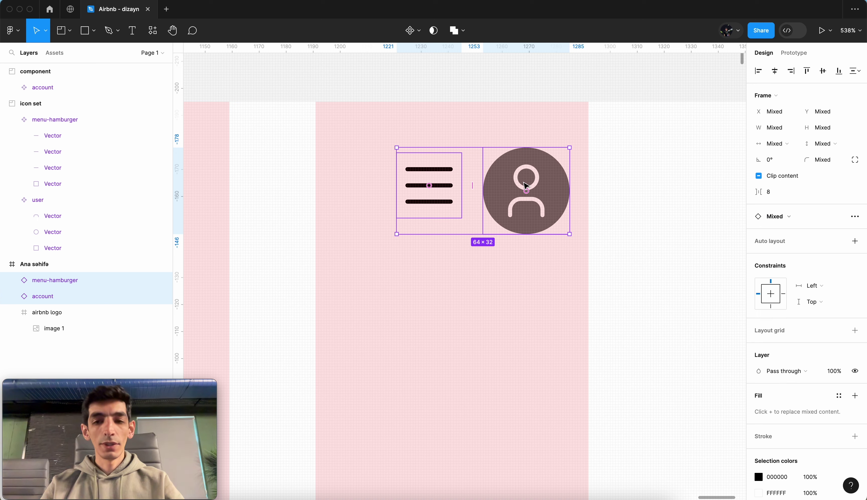
{"action": "key", "text": "shift+a"}
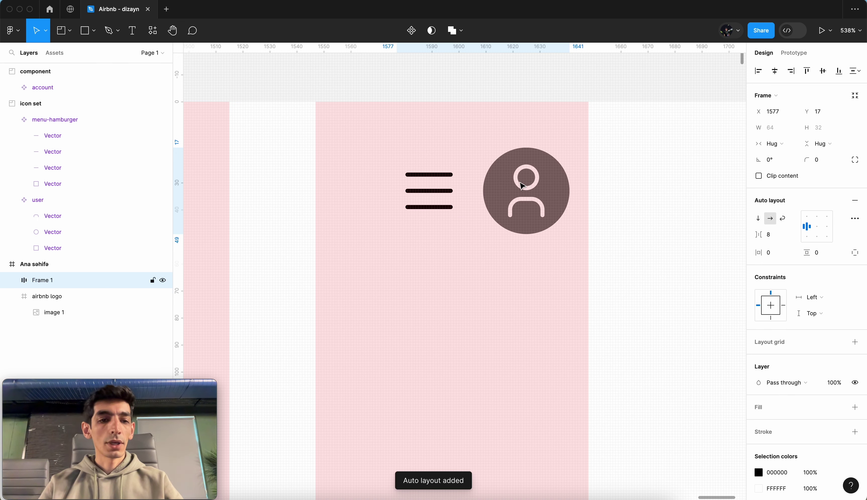
{"action": "double_click", "coordinate": [44, 282]}
{"action": "type", "text": "menu-accou"}
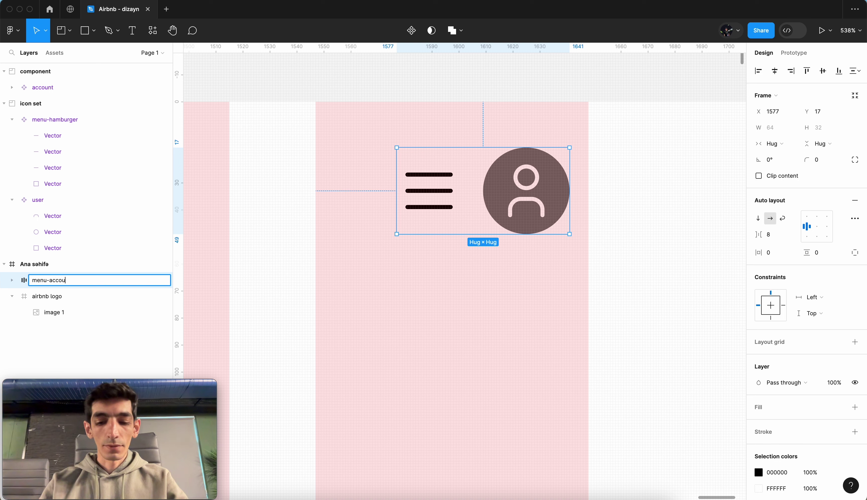
{"action": "type", "text": "nt"}
{"action": "key", "text": "Return"}
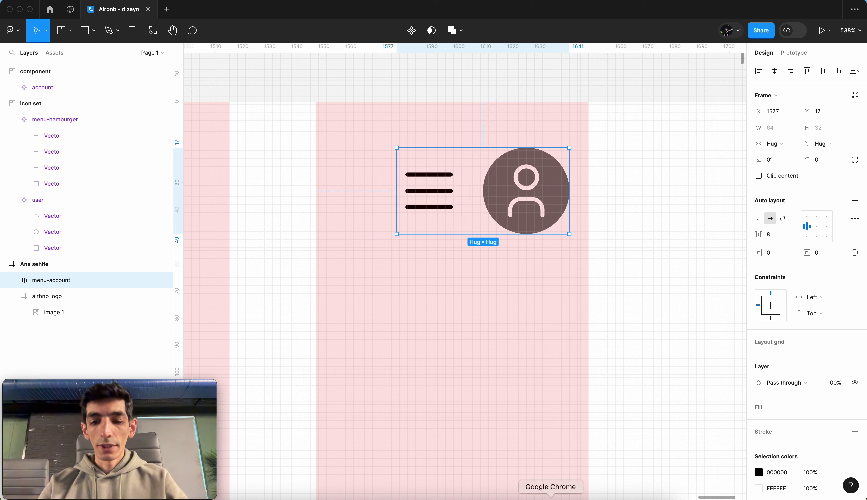
Sample the Airbnb menu pill's border as #DDDDDD with ColorPick Eyedropper, then return to Figma.
{"action": "left_click", "coordinate": [550, 498]}
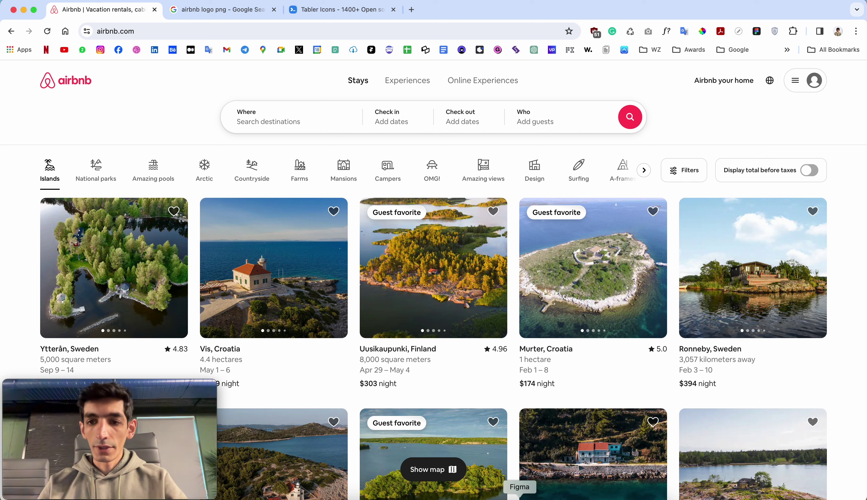
{"action": "left_click", "coordinate": [520, 497]}
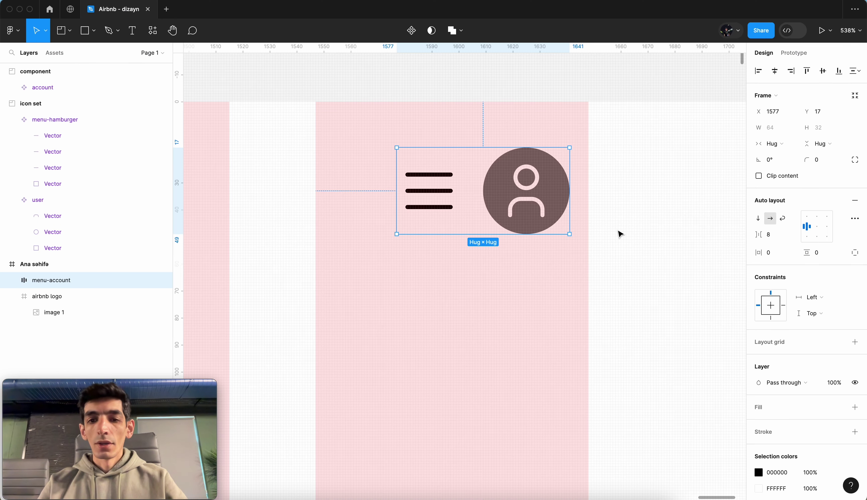
{"action": "left_click", "coordinate": [542, 497]}
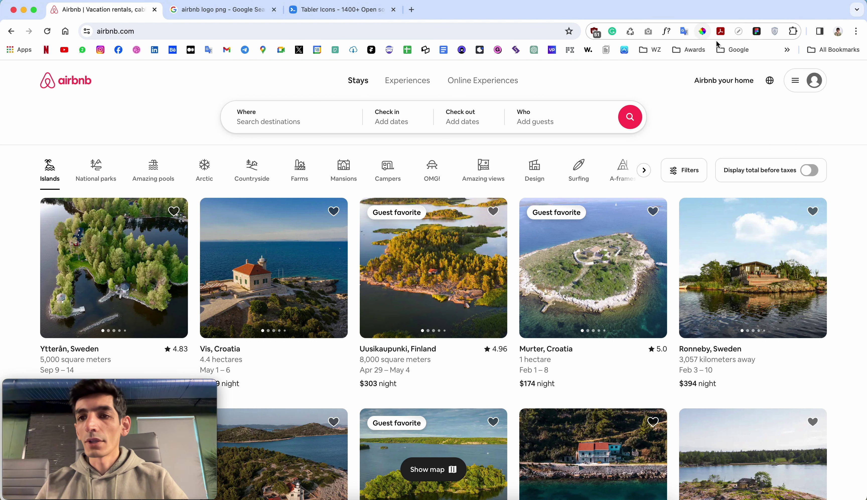
{"action": "left_click", "coordinate": [702, 31]}
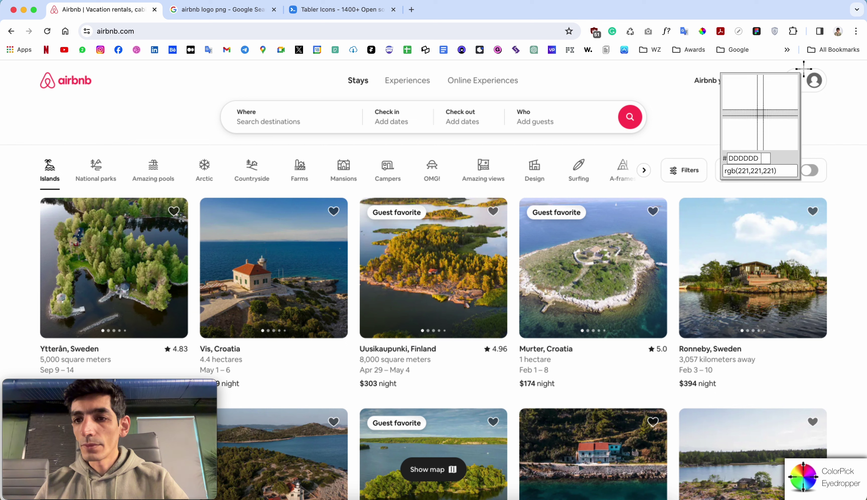
{"action": "left_click", "coordinate": [804, 69]}
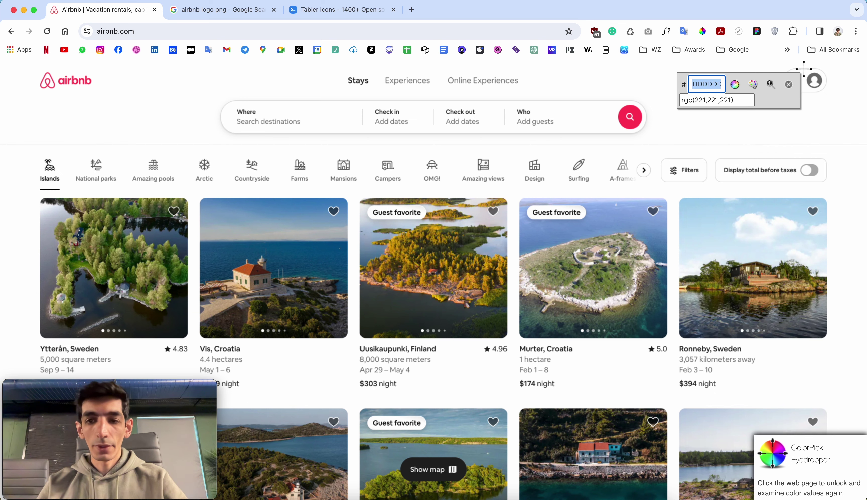
{"action": "left_click", "coordinate": [788, 84]}
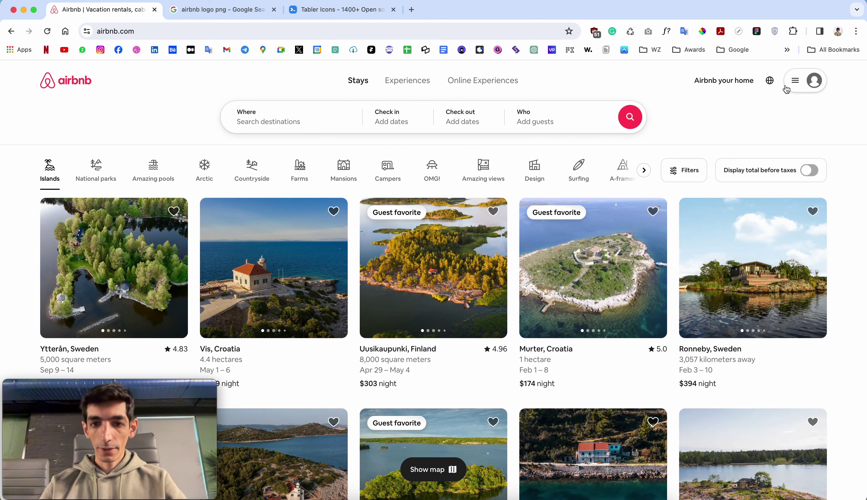
{"action": "left_click", "coordinate": [520, 496]}
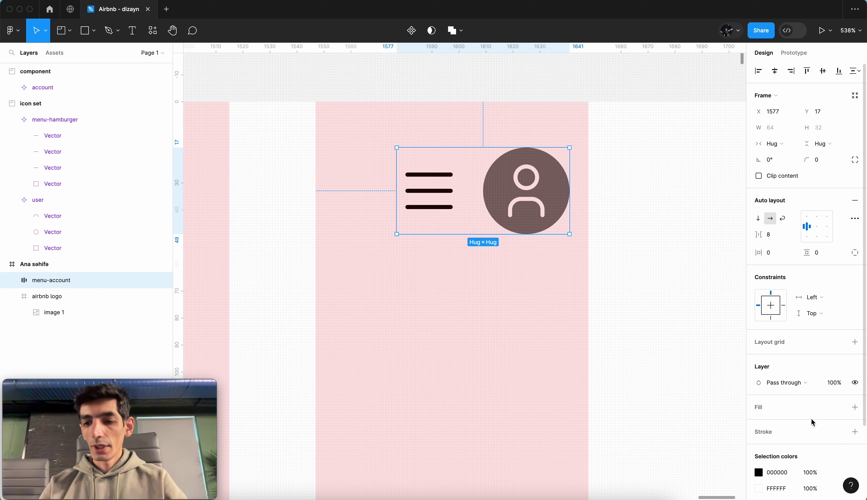
Add a light grey #DDDDDD stroke to the menu-account frame.
{"action": "left_click", "coordinate": [855, 432]}
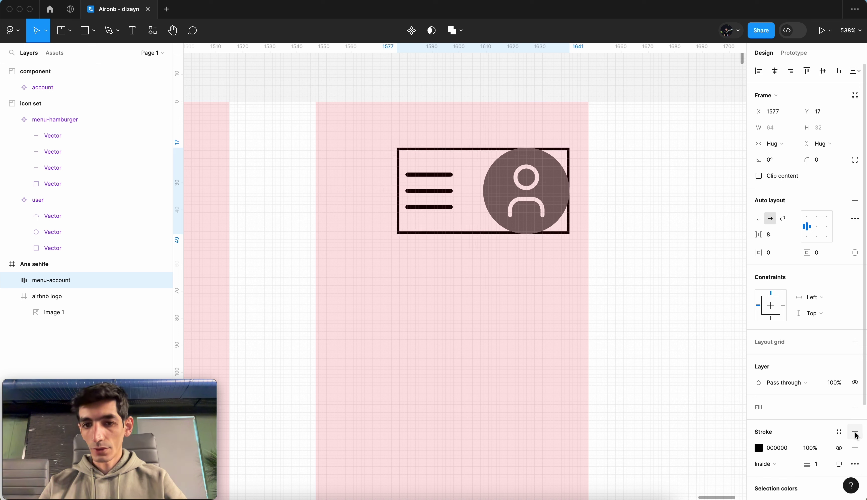
{"action": "left_click", "coordinate": [780, 449]}
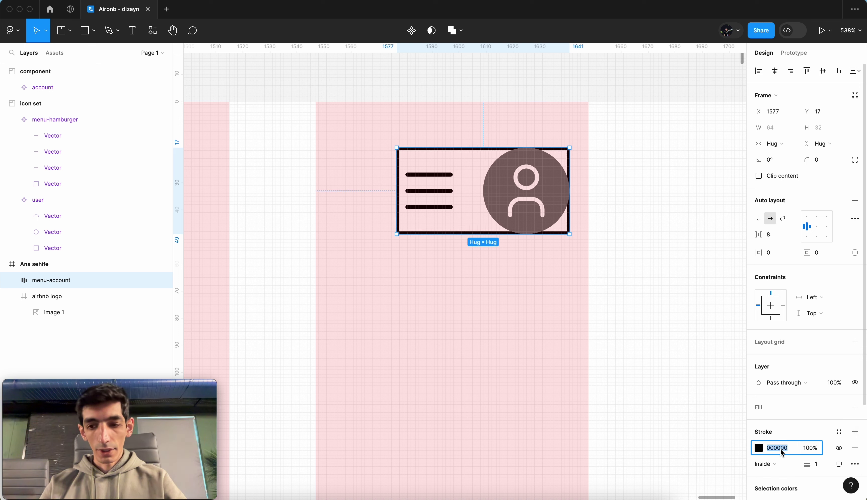
{"action": "type", "text": "DDDDDD"}
{"action": "key", "text": "Tab"}
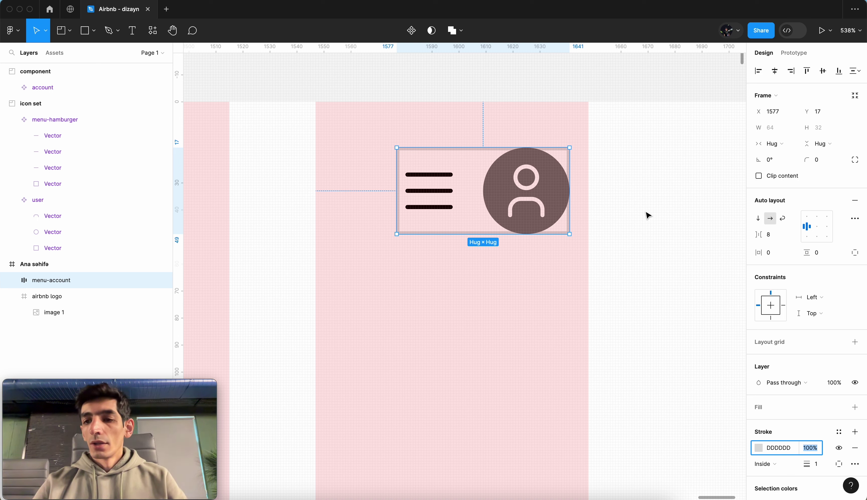
Set the frame's auto-layout padding to 8 and reposition it.
{"action": "left_click", "coordinate": [778, 257]}
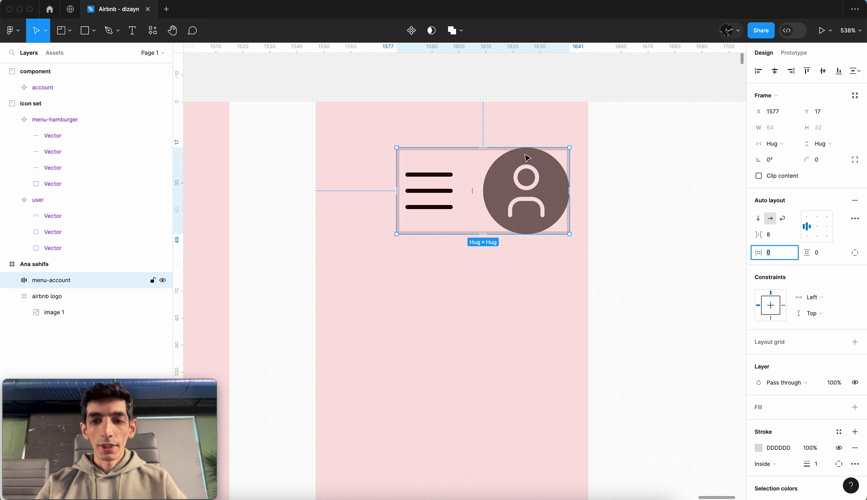
{"action": "type", "text": "8"}
{"action": "key", "text": "Tab"}
{"action": "type", "text": "8"}
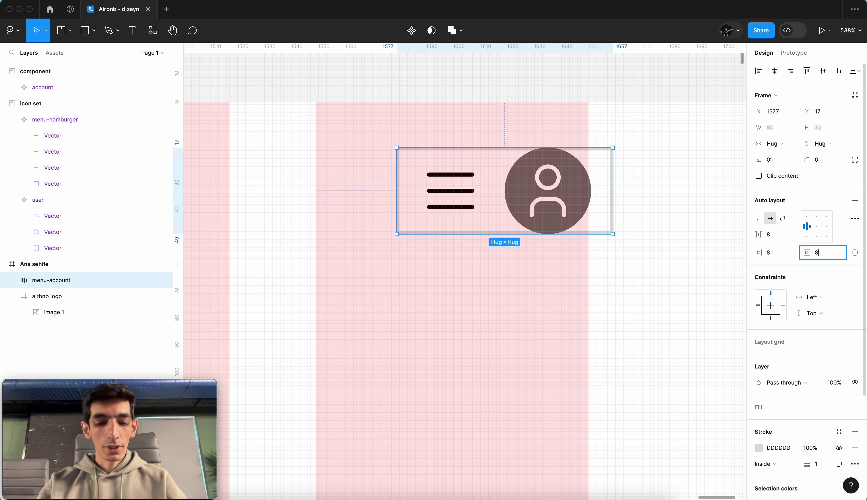
{"action": "key", "text": "Return"}
{"action": "mouse_move", "coordinate": [542, 202]}
{"action": "left_mouse_down"}
{"action": "mouse_move", "coordinate": [478, 189]}
{"action": "mouse_move", "coordinate": [521, 192]}
{"action": "left_mouse_up"}
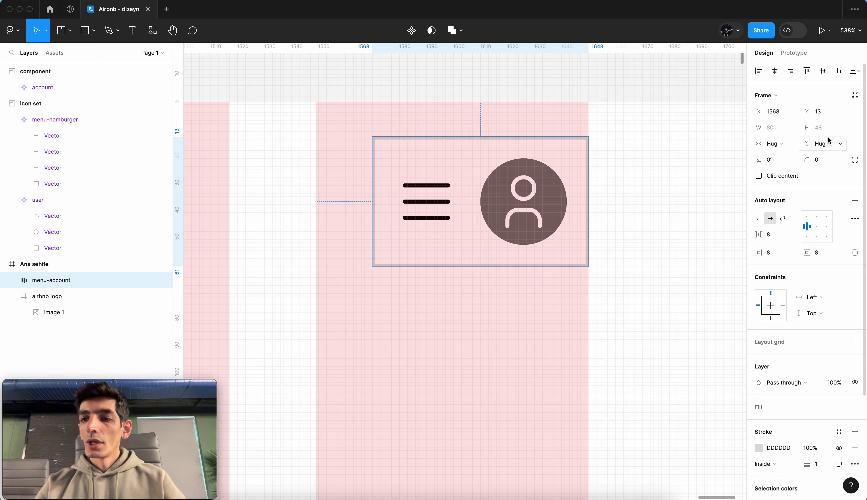
Round the menu-account frame's corners into a pill shape.
{"action": "left_click", "coordinate": [826, 162]}
{"action": "type", "text": "28"}
{"action": "key", "text": "Return"}
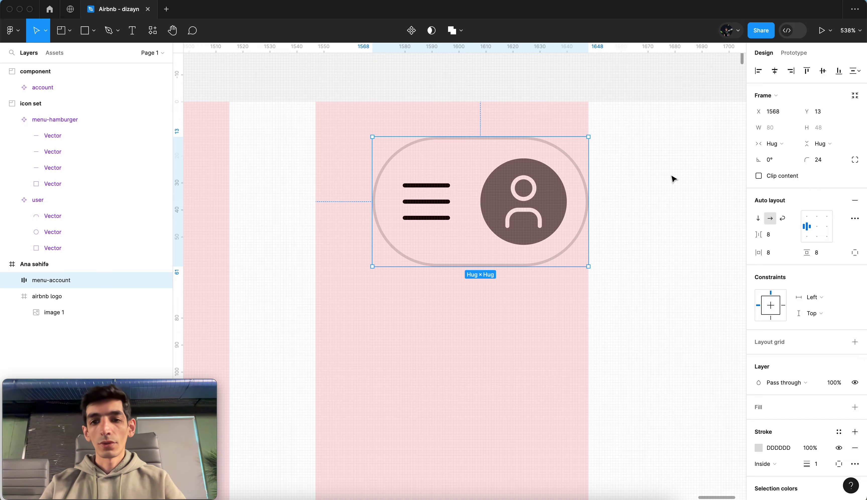
{"action": "left_click", "coordinate": [672, 178]}
{"action": "scroll", "coordinate": [672, 179], "scroll_direction": "down", "scroll_amount": 5, "text": "ctrl"}
{"action": "scroll", "coordinate": [674, 179], "scroll_direction": "down", "scroll_amount": 3, "text": "ctrl"}
{"action": "scroll", "coordinate": [674, 179], "scroll_direction": "up", "scroll_amount": 5, "text": "ctrl"}
{"action": "scroll", "coordinate": [674, 179], "scroll_direction": "up", "scroll_amount": 3, "text": "ctrl"}
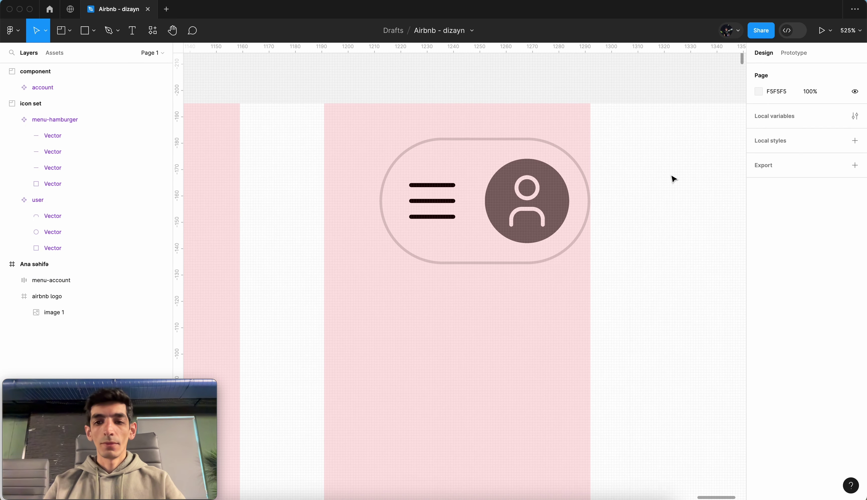
{"action": "left_click", "coordinate": [553, 202]}
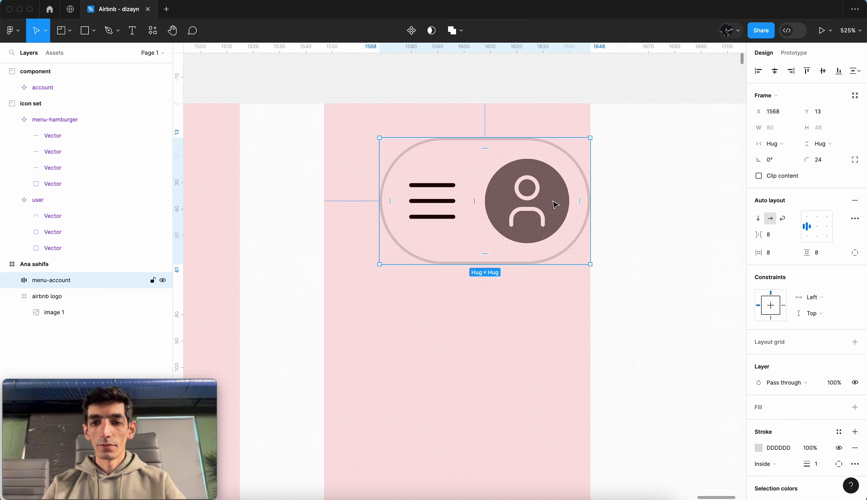
Try vertical padding 4 and, with individual sides enabled, right padding 4.
{"action": "left_click", "coordinate": [822, 254]}
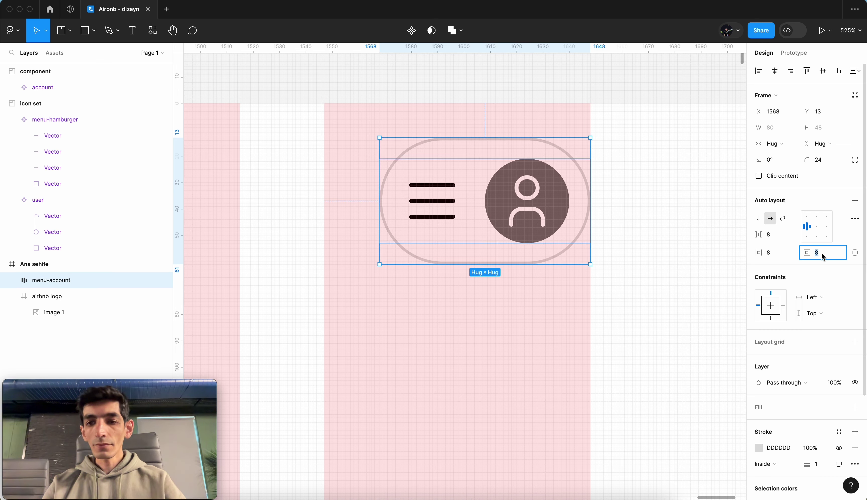
{"action": "type", "text": "5"}
{"action": "key", "text": "Return"}
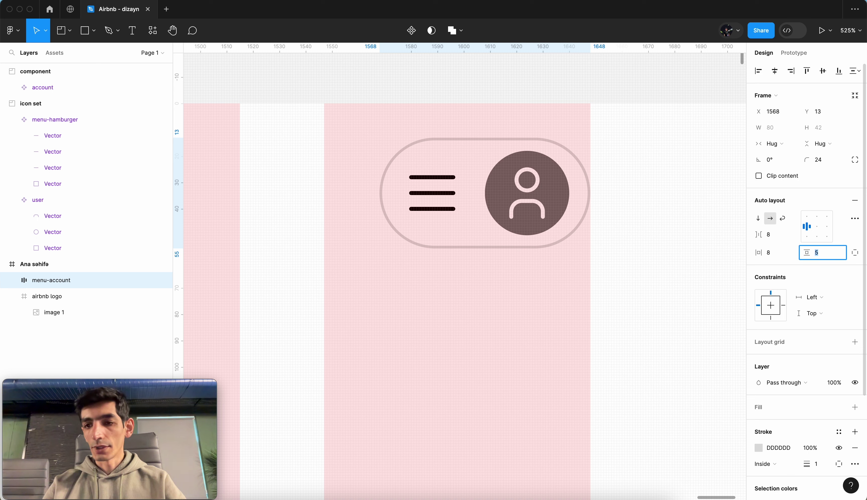
{"action": "key", "text": "Down"}
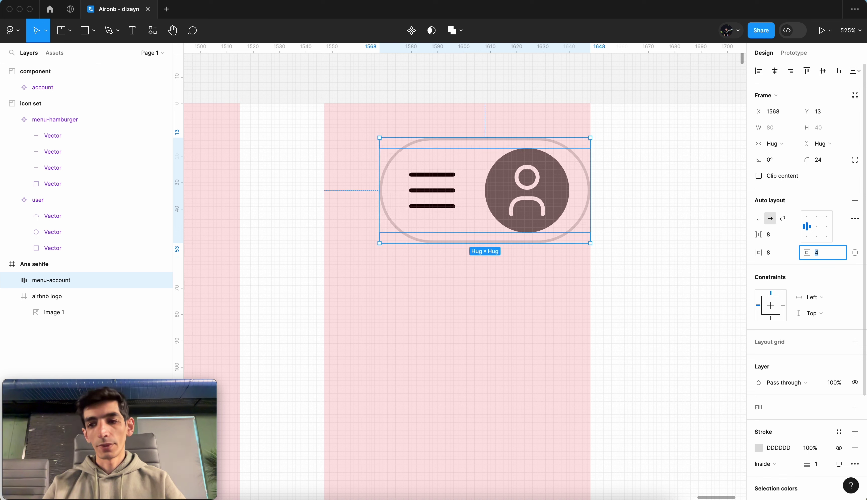
{"action": "left_click", "coordinate": [777, 258]}
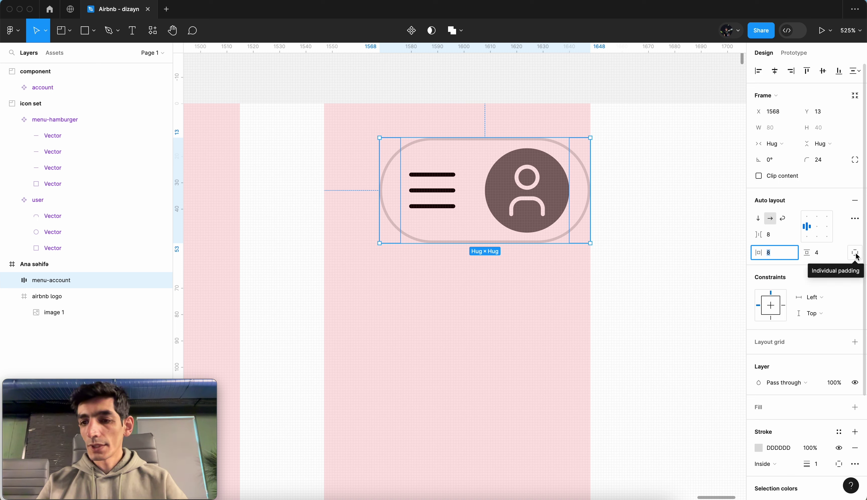
{"action": "left_click", "coordinate": [855, 254]}
{"action": "left_click", "coordinate": [777, 274]}
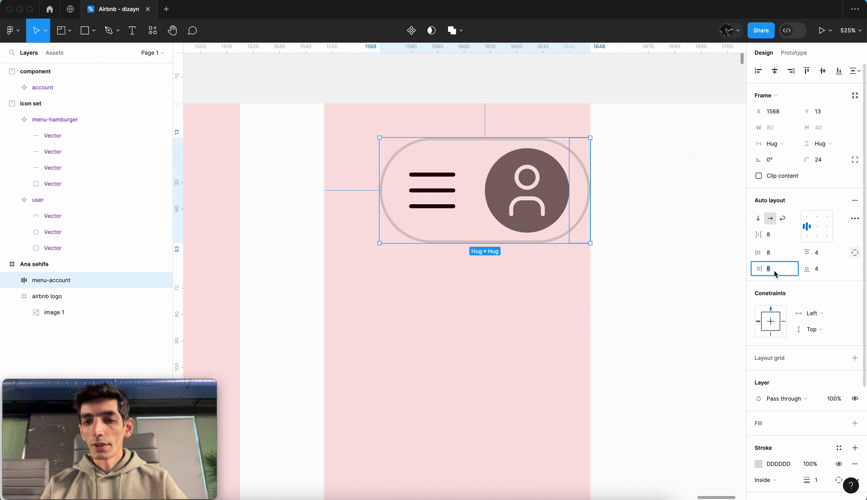
{"action": "type", "text": "4"}
{"action": "key", "text": "Tab"}
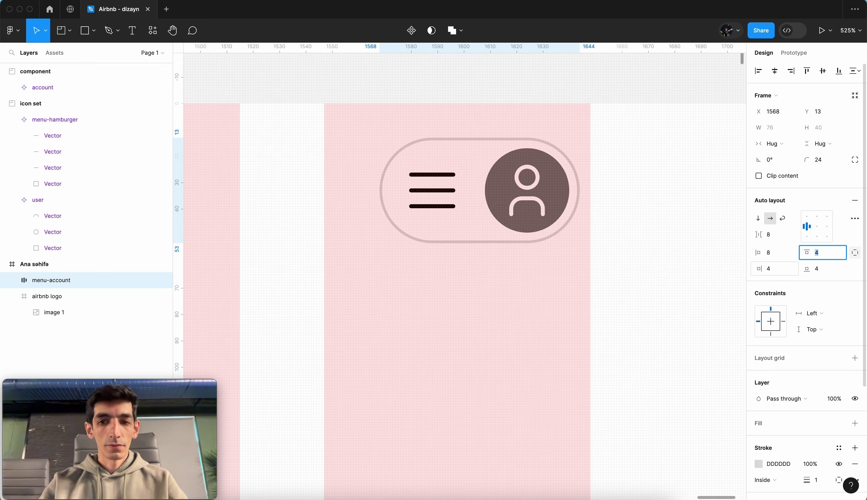
Undo the padding reductions and set the left padding to 12.
{"action": "left_click", "coordinate": [681, 267]}
{"action": "scroll", "coordinate": [681, 267], "scroll_direction": "down", "scroll_amount": 5}
{"action": "scroll", "coordinate": [681, 267], "scroll_direction": "up", "scroll_amount": 5}
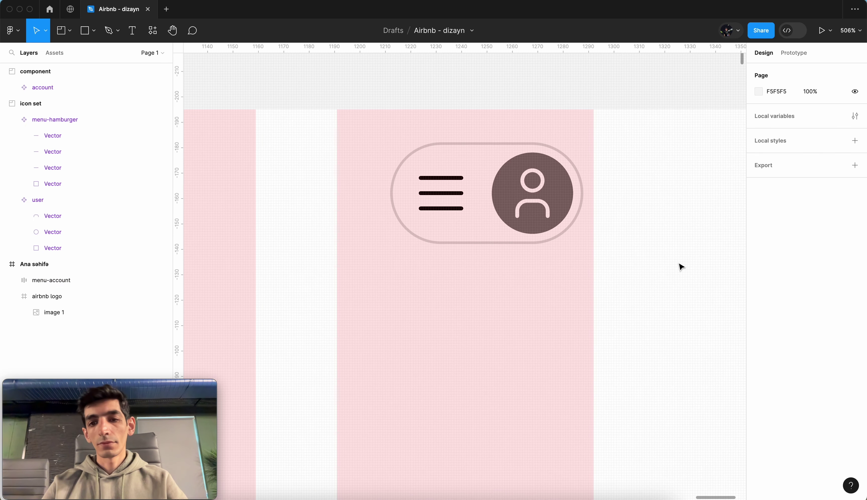
{"action": "key", "text": "ctrl+z"}
{"action": "key", "text": "ctrl+z"}
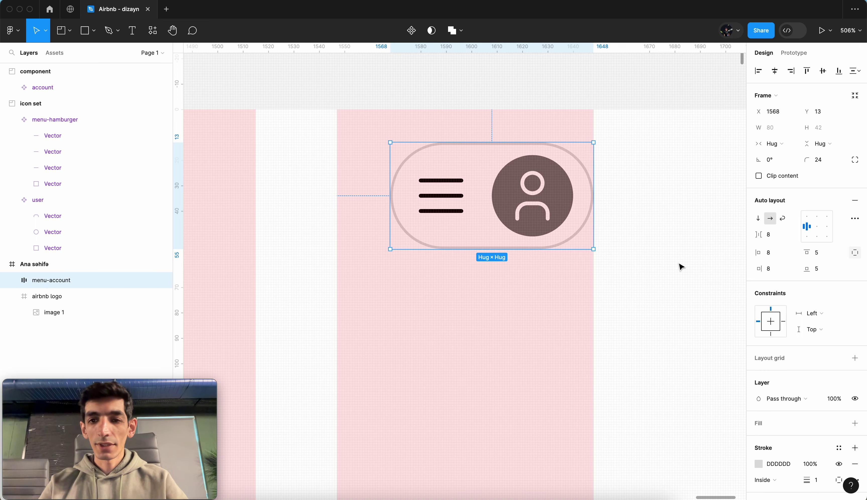
{"action": "key", "text": "ctrl+z"}
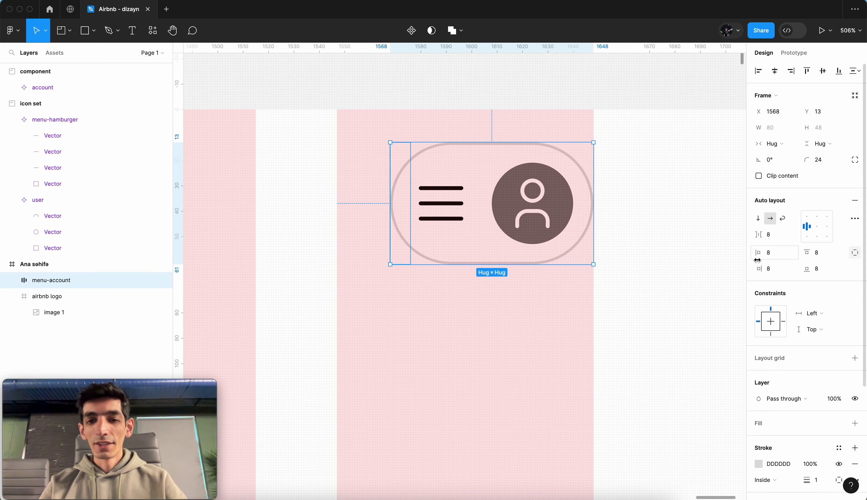
{"action": "left_click", "coordinate": [774, 254]}
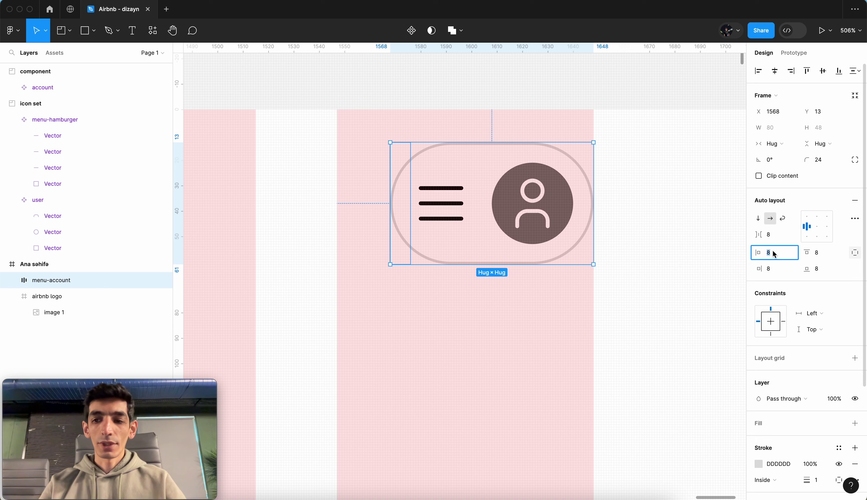
{"action": "type", "text": "12"}
{"action": "left_click", "coordinate": [650, 257]}
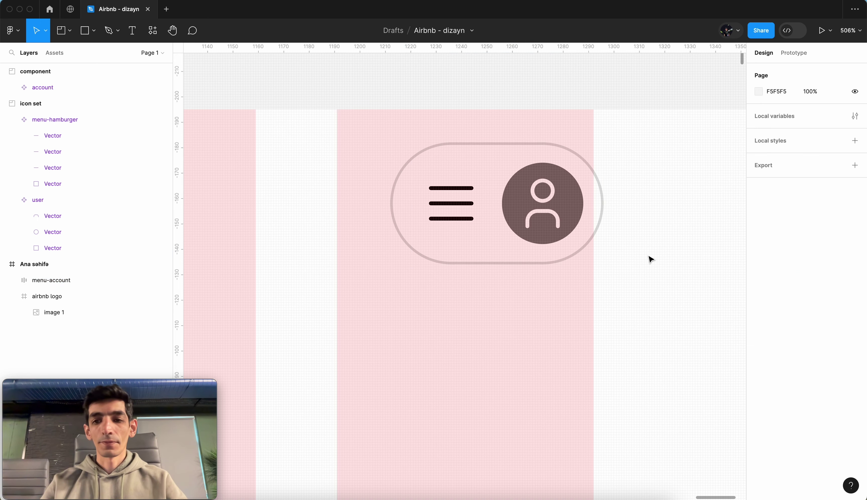
{"action": "left_click", "coordinate": [568, 219]}
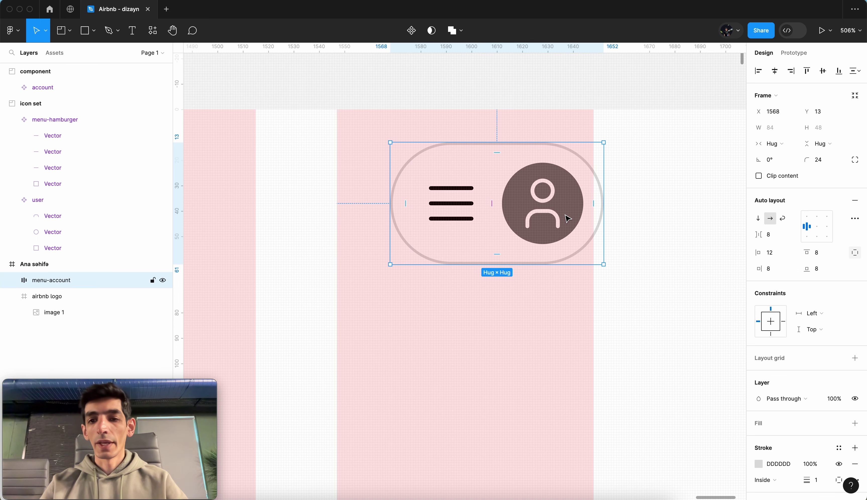
Pin the menu-account pill to the right edge and nudge it left.
{"action": "left_click", "coordinate": [784, 322]}
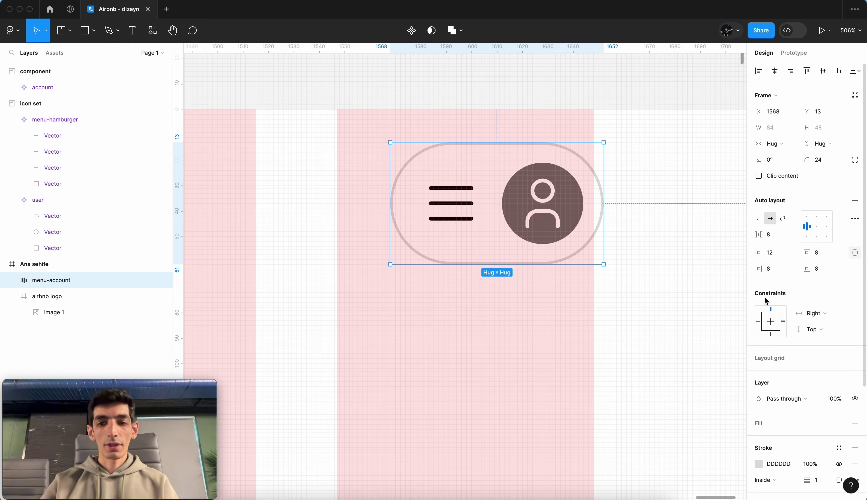
{"action": "left_click_drag", "start_coordinate": [557, 205], "coordinate": [548, 208]}
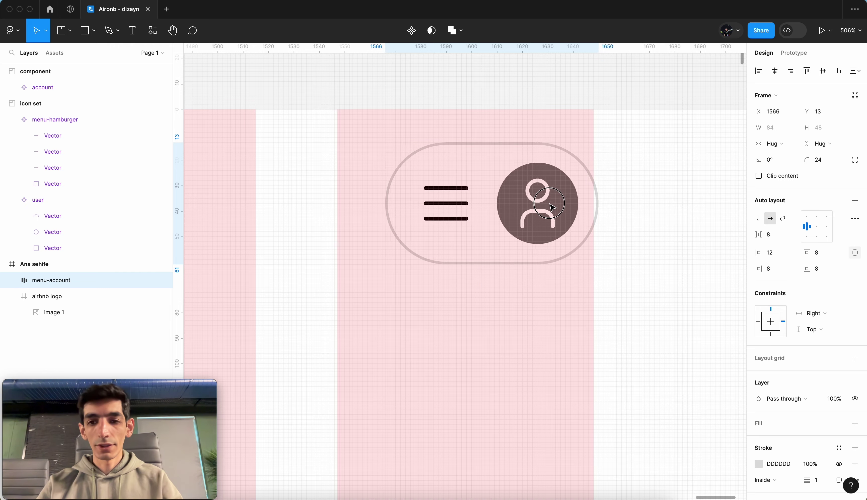
{"action": "scroll", "coordinate": [594, 203], "scroll_direction": "down", "scroll_amount": 5}
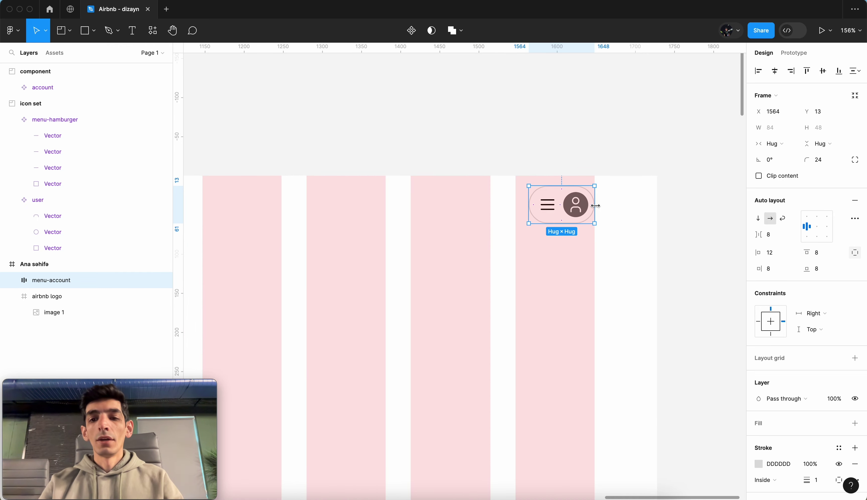
{"action": "scroll", "coordinate": [594, 203], "scroll_direction": "up", "scroll_amount": 6}
Undo a trial gap change, shift the pill left, and select the 8 gap field.
{"action": "mouse_move", "coordinate": [451, 206]}
{"action": "left_mouse_down"}
{"action": "mouse_move", "coordinate": [564, 199]}
{"action": "mouse_move", "coordinate": [518, 194]}
{"action": "mouse_move", "coordinate": [516, 205]}
{"action": "left_mouse_up"}
{"action": "key", "text": "ctrl+z"}
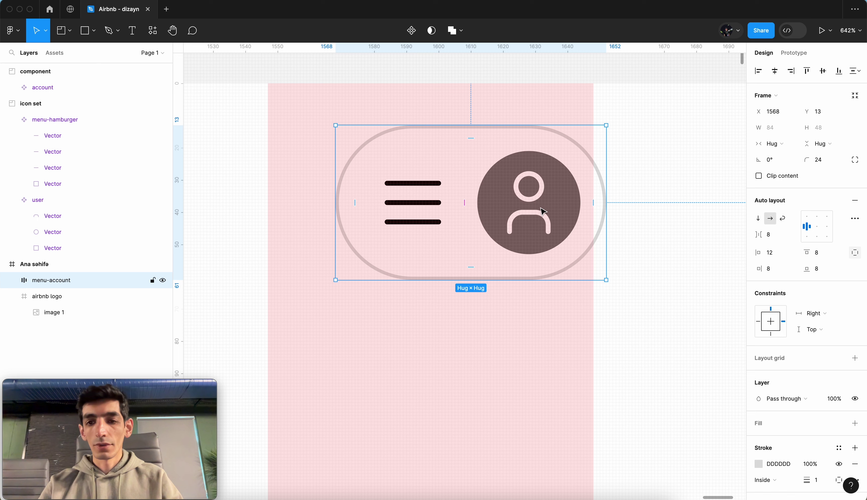
{"action": "left_click_drag", "start_coordinate": [538, 220], "coordinate": [526, 220]}
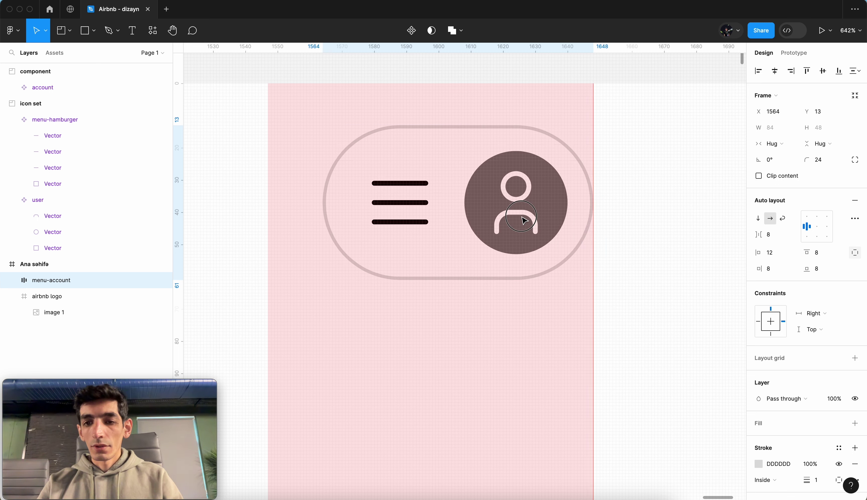
{"action": "left_click", "coordinate": [774, 235]}
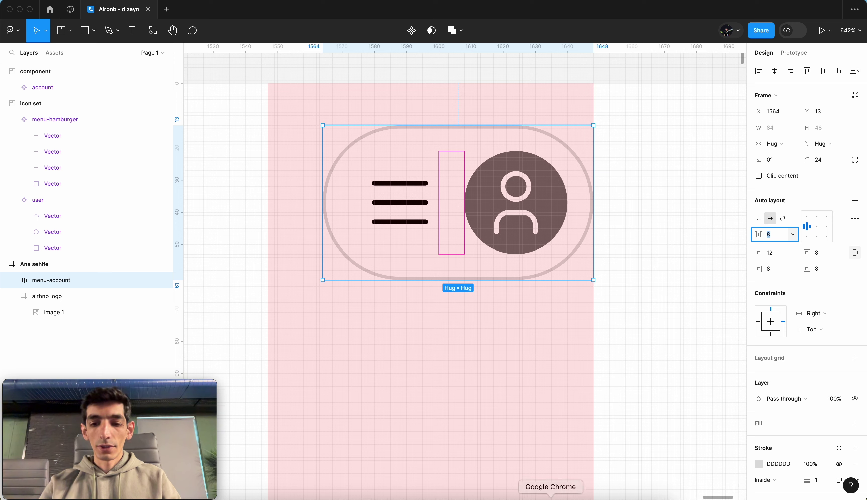
Set the gap between the menu and avatar icons to 16 after checking the Airbnb site.
{"action": "left_click", "coordinate": [584, 493]}
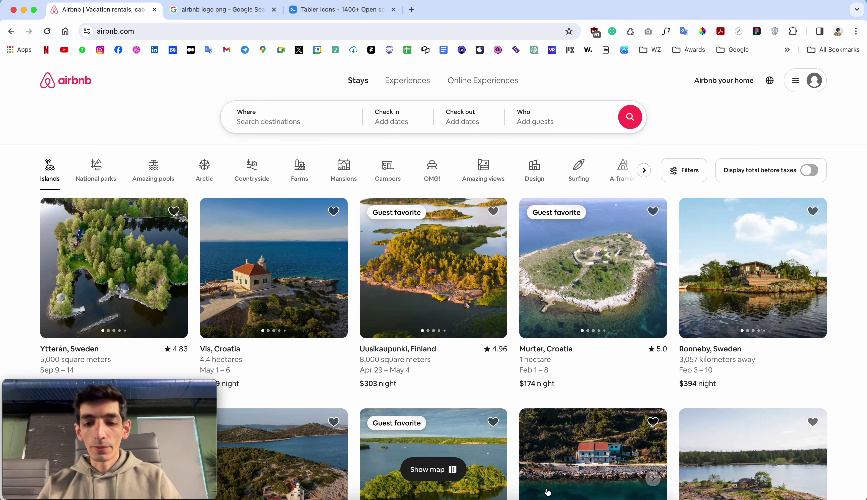
{"action": "left_click", "coordinate": [519, 494]}
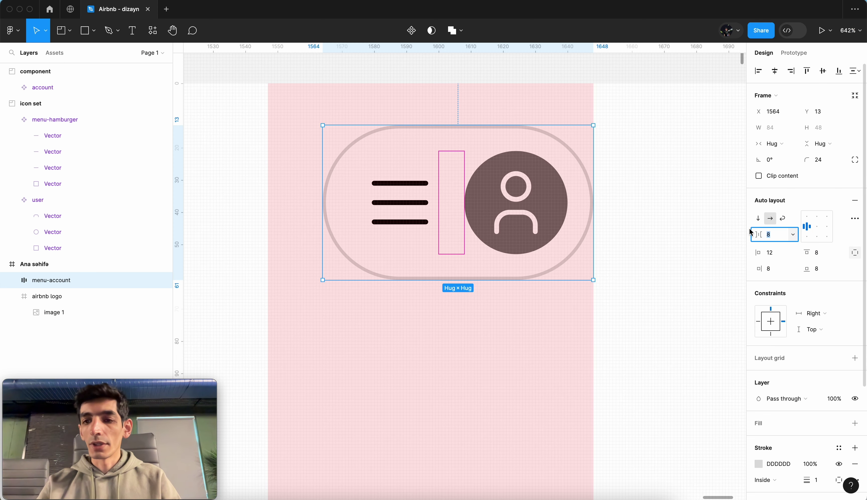
{"action": "type", "text": "16"}
{"action": "key", "text": "Tab"}
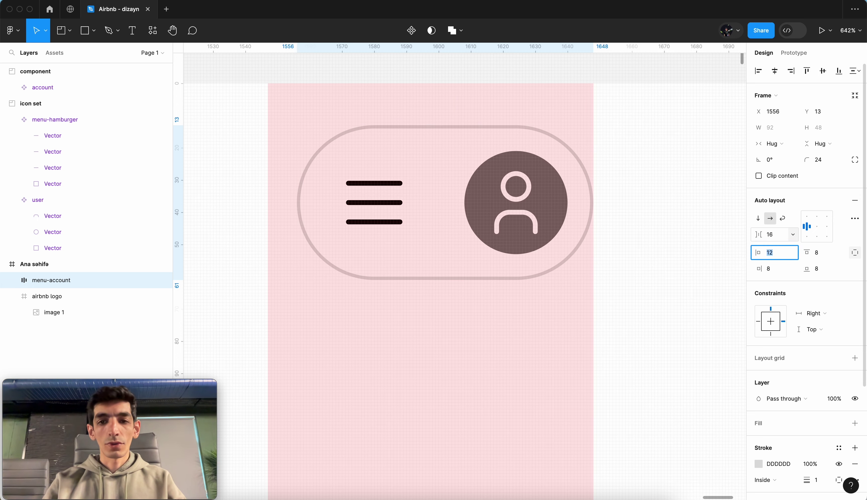
{"action": "key", "text": "Escape"}
{"action": "scroll", "coordinate": [679, 232], "scroll_direction": "down", "scroll_amount": 10}
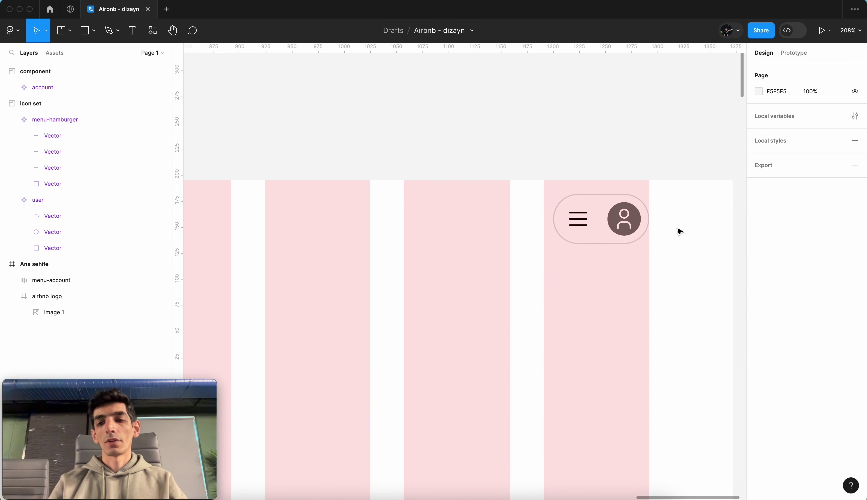
{"action": "scroll", "coordinate": [679, 231], "scroll_direction": "up", "scroll_amount": 2}
{"action": "scroll", "coordinate": [678, 231], "scroll_direction": "up", "scroll_amount": 8}
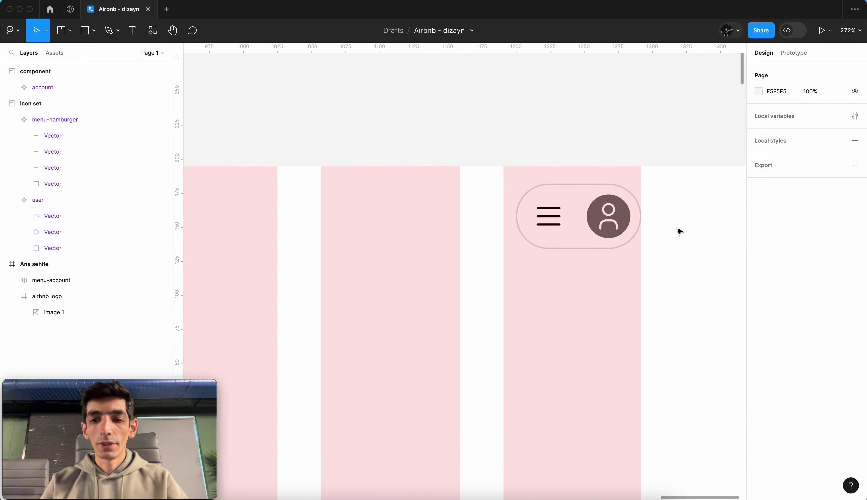
{"action": "scroll", "coordinate": [520, 236], "scroll_direction": "up", "scroll_amount": 3}
{"action": "scroll", "coordinate": [520, 237], "scroll_direction": "up", "scroll_amount": 2}
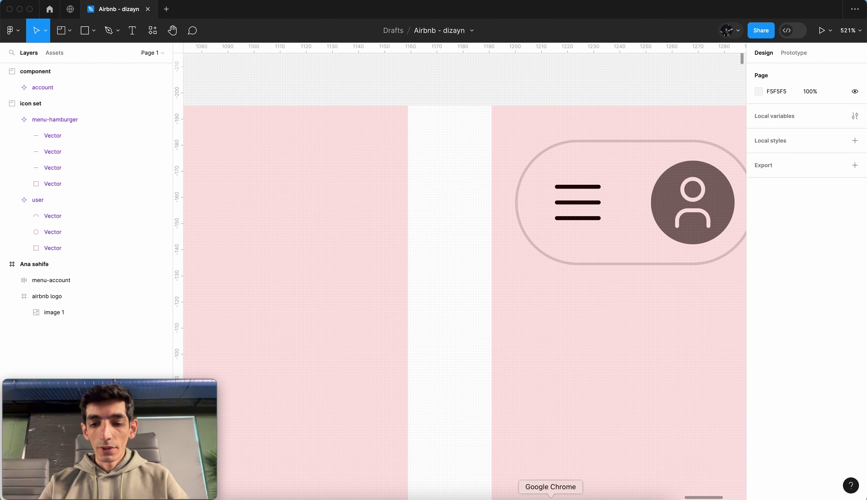
Check Airbnb's language and region chooser for reference, close it, then go to Tabler Icons.
{"action": "left_click", "coordinate": [550, 497]}
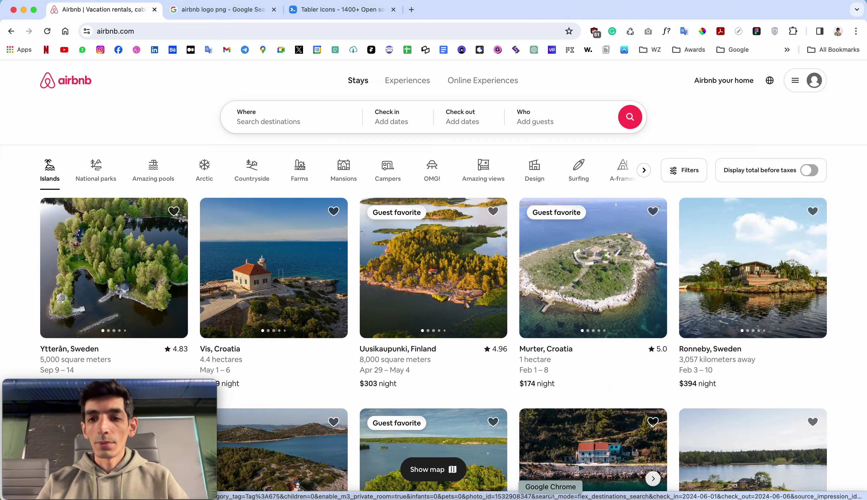
{"action": "left_click", "coordinate": [771, 82]}
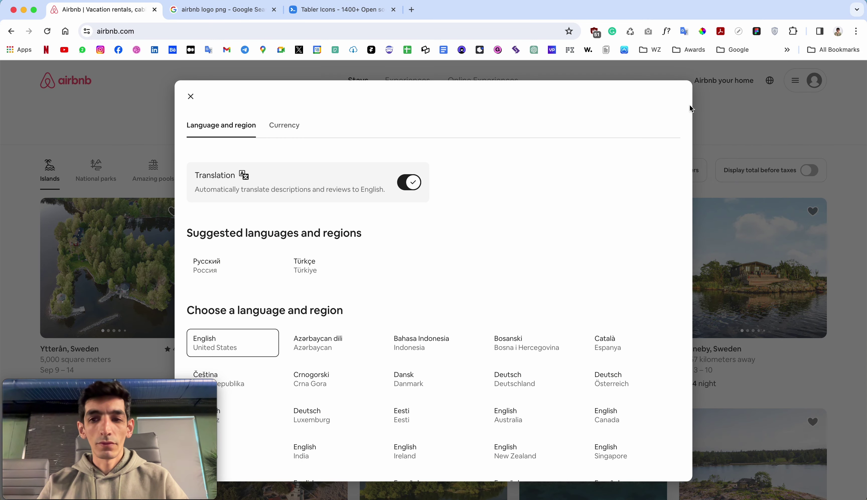
{"action": "left_click", "coordinate": [735, 123]}
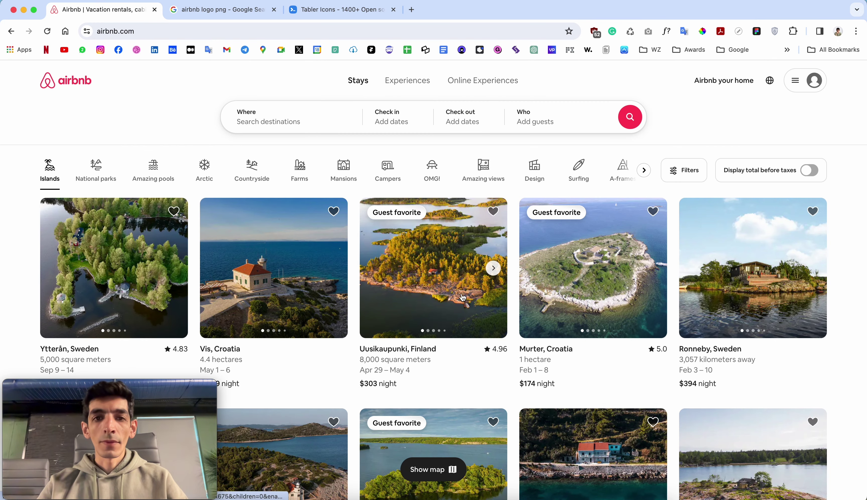
{"action": "left_click", "coordinate": [356, 16]}
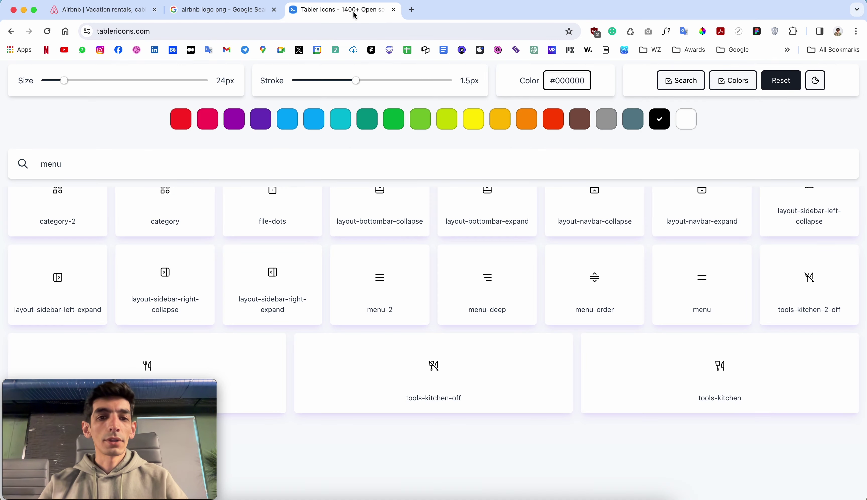
Search Tabler Icons for 'globe', copy the world icon, and return to Figma.
{"action": "left_click", "coordinate": [225, 164]}
{"action": "key", "text": "super+a"}
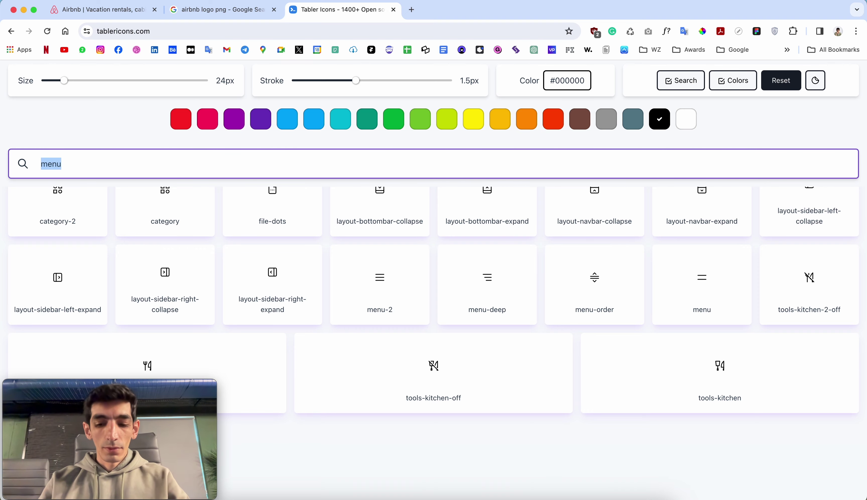
{"action": "type", "text": "globe"}
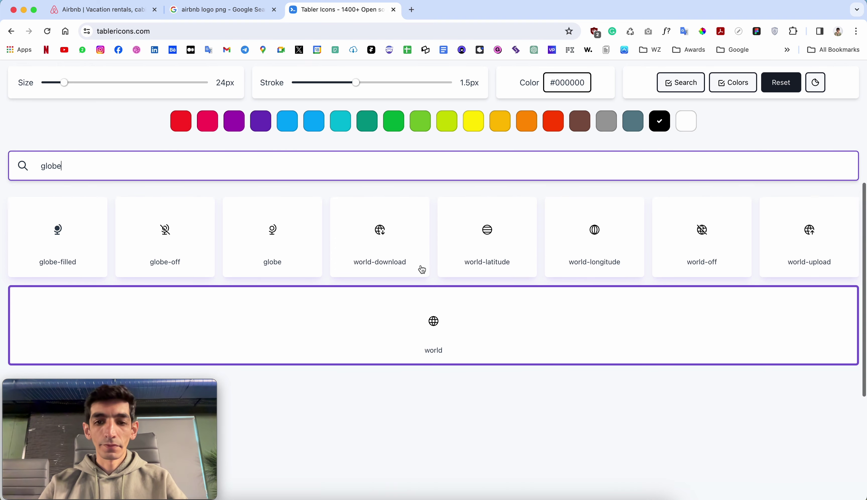
{"action": "scroll", "coordinate": [424, 293], "scroll_direction": "up", "scroll_amount": 1}
{"action": "left_click", "coordinate": [435, 330]}
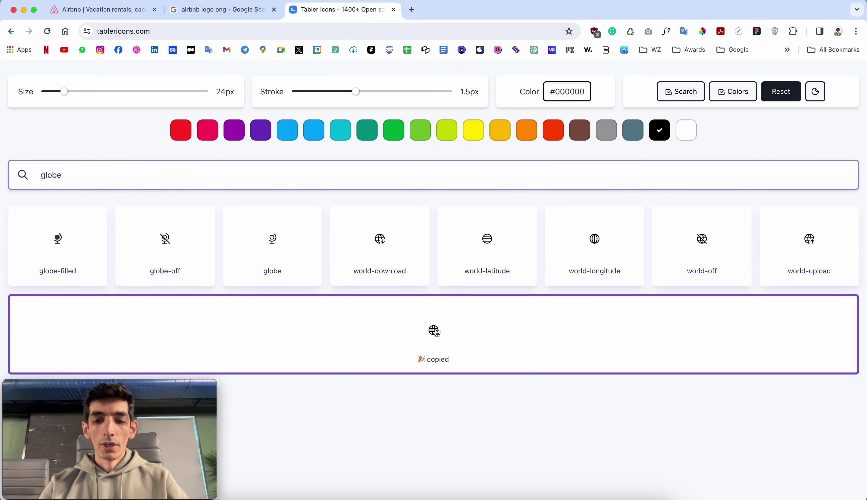
{"action": "left_click", "coordinate": [520, 497]}
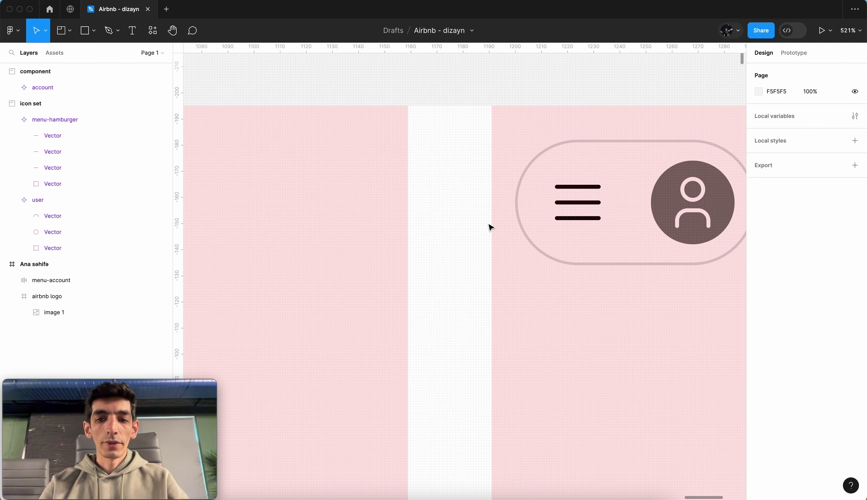
Paste the world icon into the icon set section, aligned beside the menu-hamburger icon.
{"action": "scroll", "coordinate": [488, 225], "scroll_direction": "down", "scroll_amount": 5}
{"action": "scroll", "coordinate": [492, 227], "scroll_direction": "down", "scroll_amount": 5}
{"action": "scroll", "coordinate": [491, 228], "scroll_direction": "down", "scroll_amount": 3}
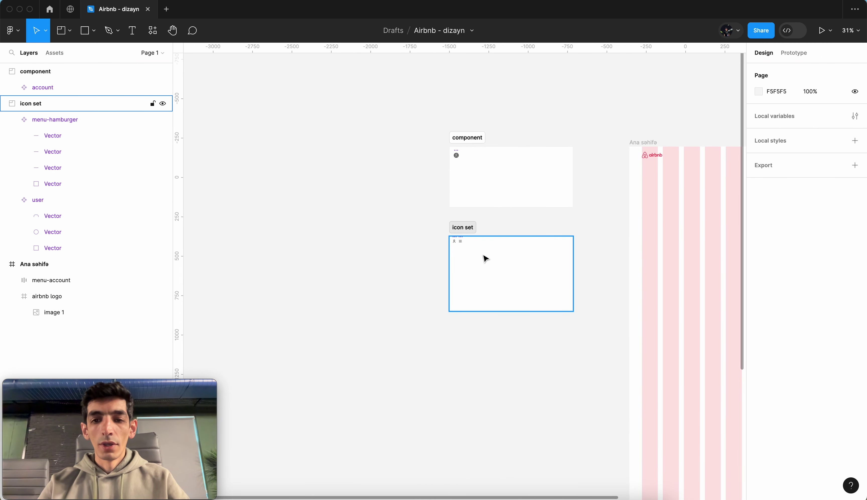
{"action": "scroll", "coordinate": [484, 257], "scroll_direction": "up", "scroll_amount": 5}
{"action": "scroll", "coordinate": [485, 258], "scroll_direction": "up", "scroll_amount": 5}
{"action": "scroll", "coordinate": [486, 258], "scroll_direction": "down", "scroll_amount": 5}
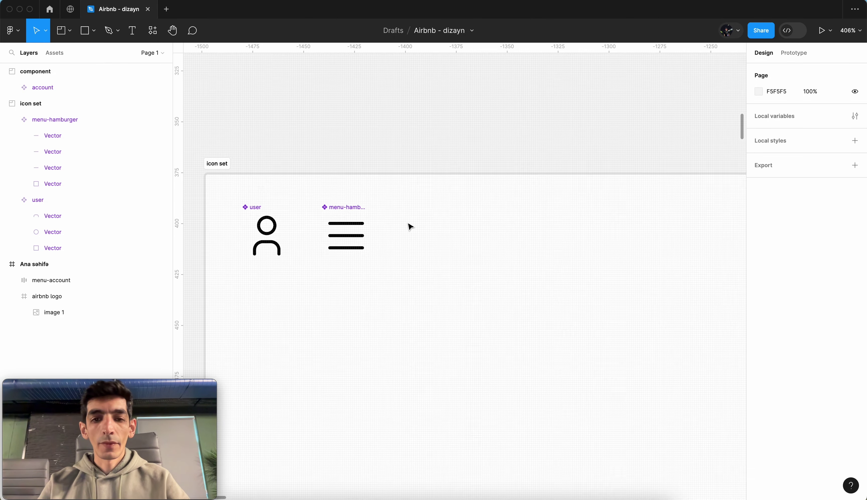
{"action": "scroll", "coordinate": [410, 225], "scroll_direction": "up", "scroll_amount": 10}
{"action": "left_click", "coordinate": [444, 206]}
{"action": "key", "text": "ctrl+v"}
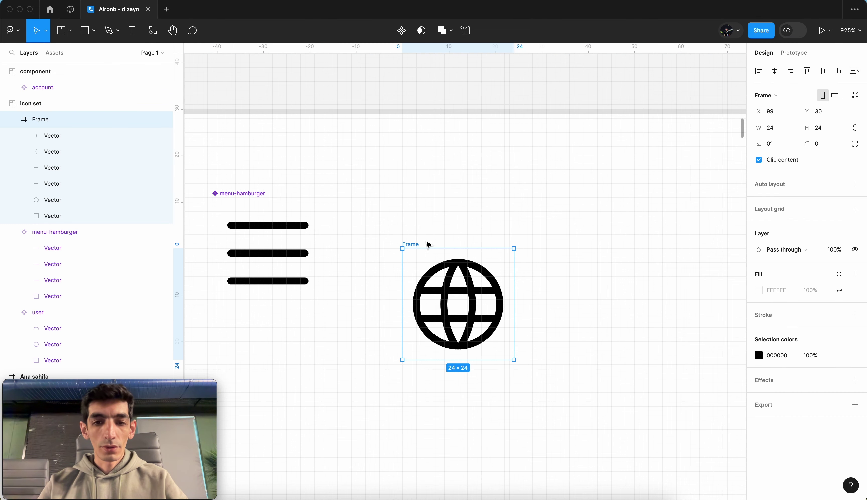
{"action": "left_click_drag", "start_coordinate": [416, 246], "coordinate": [402, 195]}
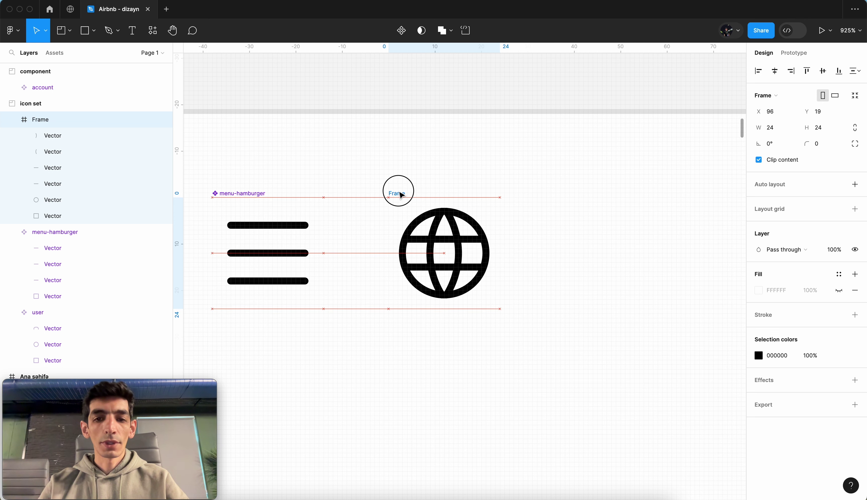
Make the pasted icon a component named 'globe' and open its component configuration.
{"action": "left_click", "coordinate": [401, 31]}
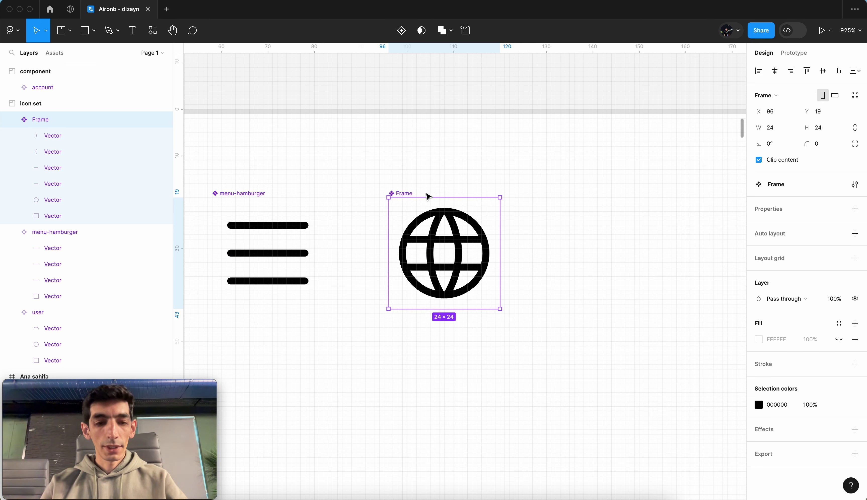
{"action": "key", "text": "ctrl+r"}
{"action": "type", "text": "glo"}
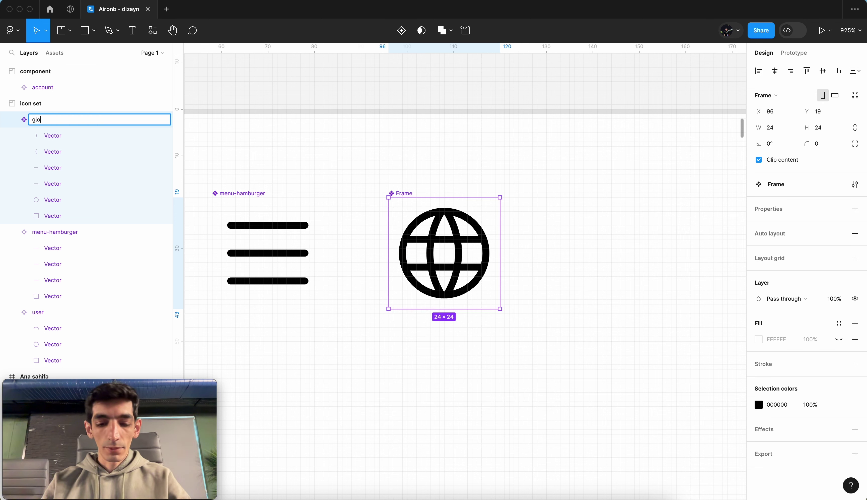
{"action": "left_click", "coordinate": [856, 184]}
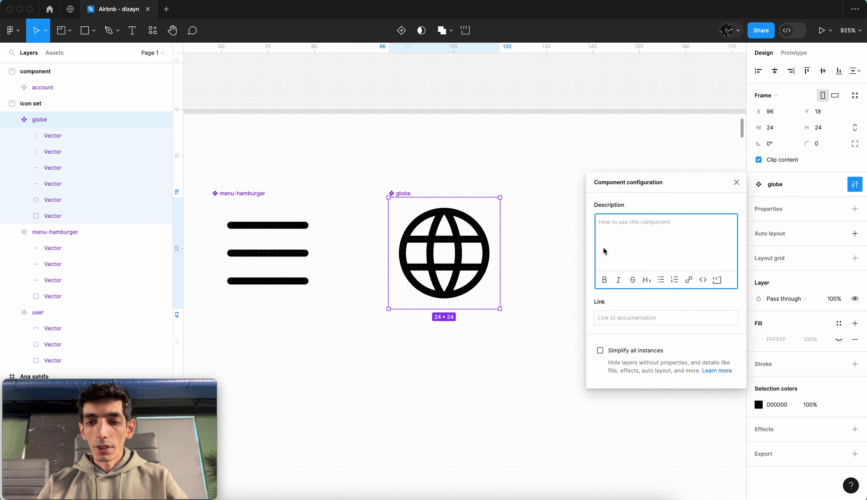
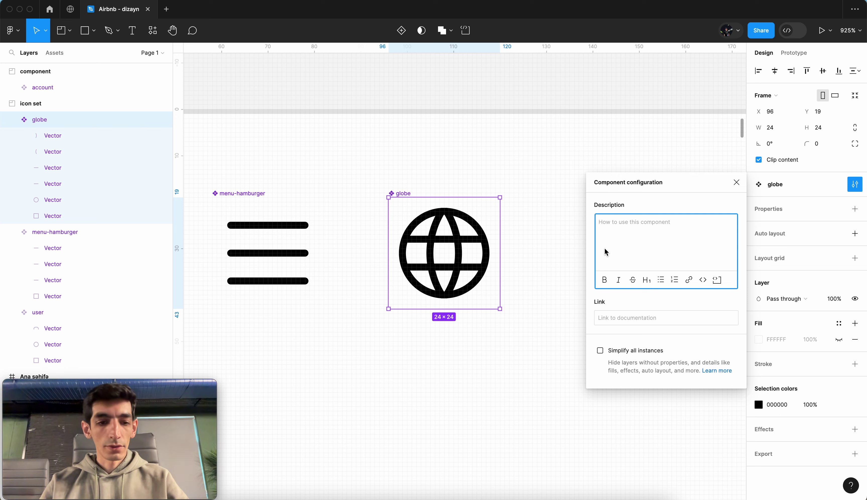
Enter 'language, dil, yer küresi' as the globe component's description.
{"action": "type", "text": "lan"}
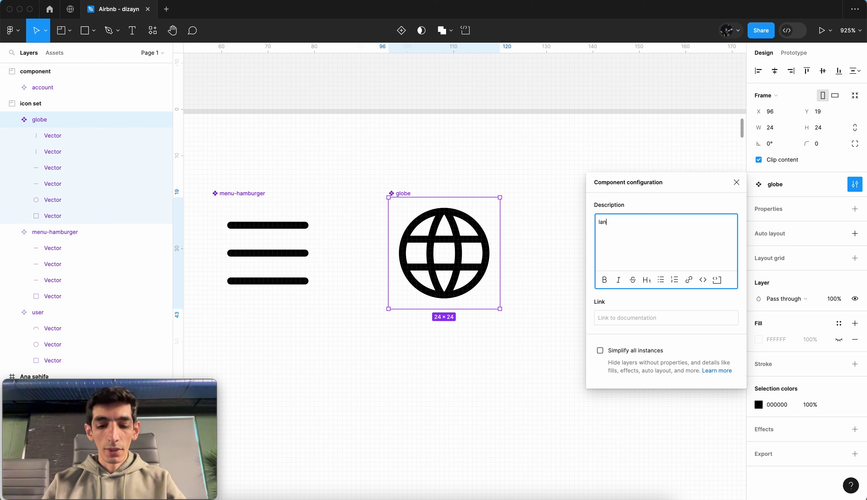
{"action": "type", "text": "guage, dil"}
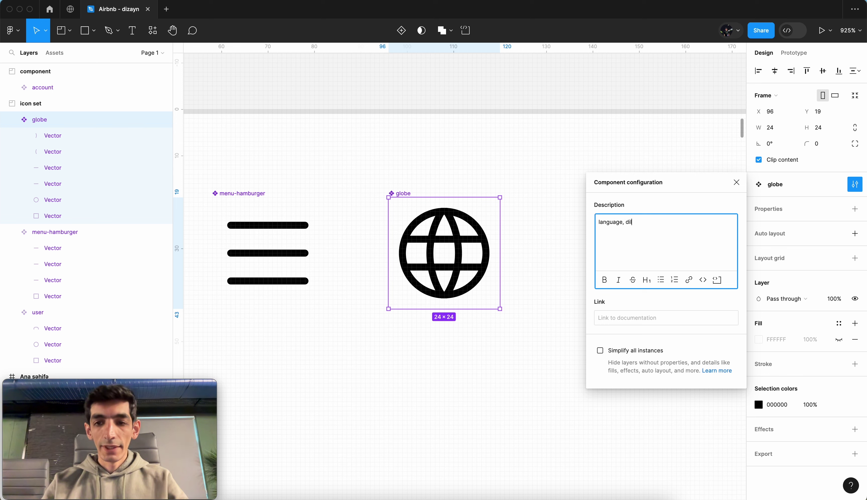
{"action": "type", "text": ", yer kürəsi"}
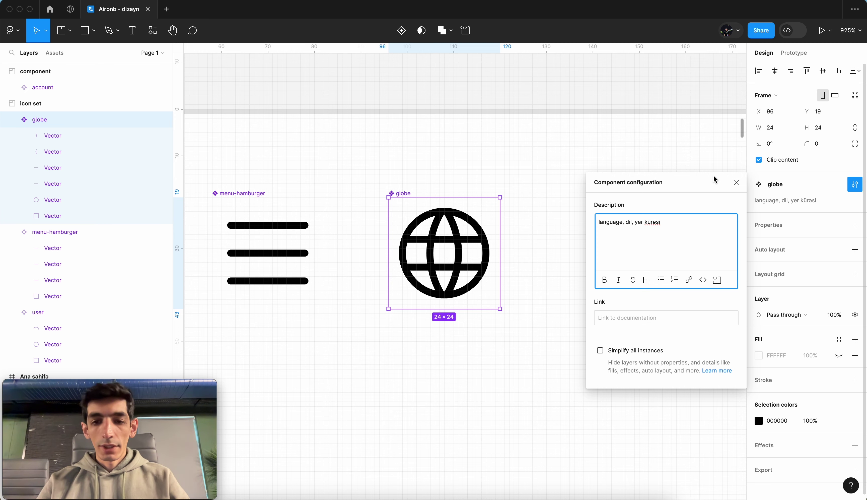
Drag a globe instance from Assets into the navbar, just left of the menu-and-user capsule.
{"action": "left_click", "coordinate": [736, 182]}
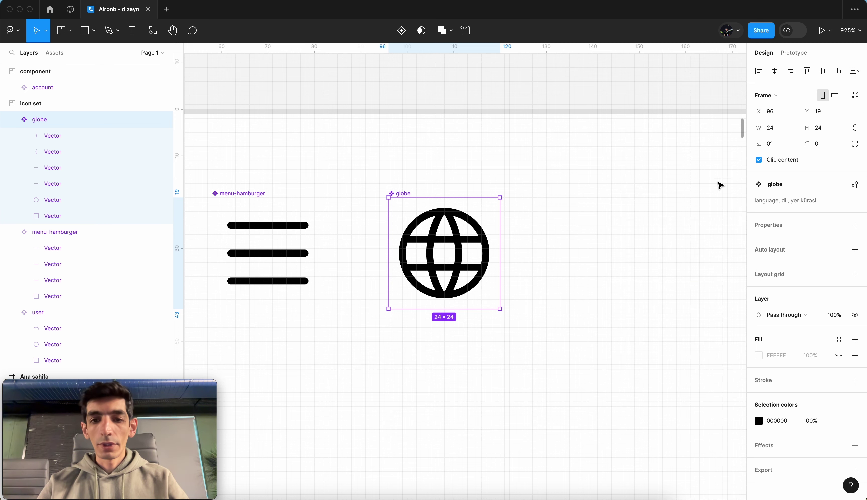
{"action": "scroll", "coordinate": [466, 208], "scroll_direction": "down", "scroll_amount": 5}
{"action": "scroll", "coordinate": [465, 206], "scroll_direction": "down", "scroll_amount": 3}
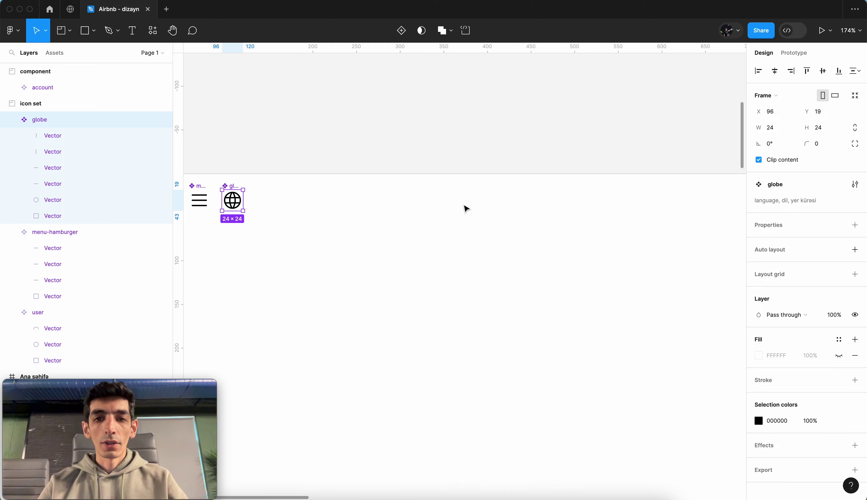
{"action": "scroll", "coordinate": [465, 207], "scroll_direction": "down", "scroll_amount": 3}
{"action": "scroll", "coordinate": [465, 207], "scroll_direction": "right", "scroll_amount": 10}
{"action": "scroll", "coordinate": [466, 208], "scroll_direction": "right", "scroll_amount": 5}
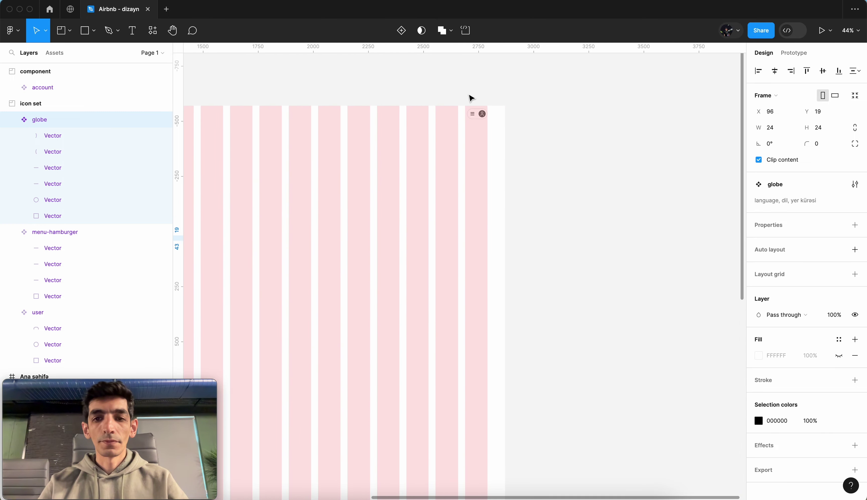
{"action": "scroll", "coordinate": [471, 98], "scroll_direction": "up", "scroll_amount": 5}
{"action": "scroll", "coordinate": [471, 97], "scroll_direction": "up", "scroll_amount": 5}
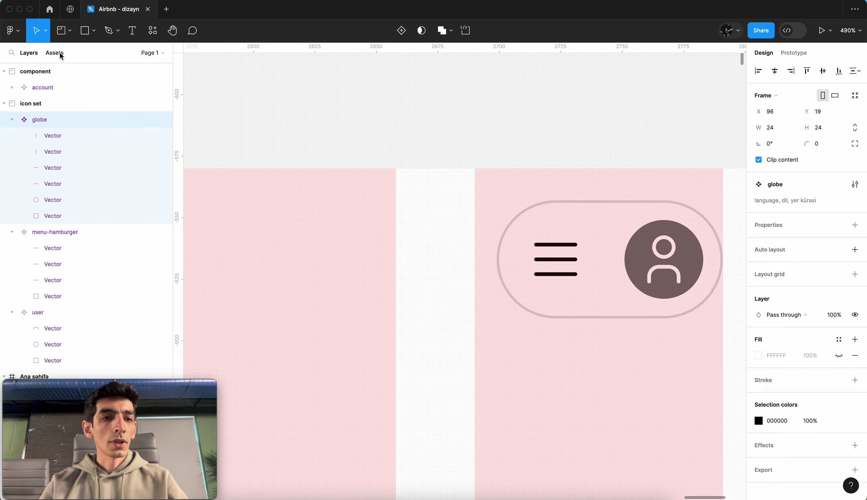
{"action": "left_click", "coordinate": [59, 54]}
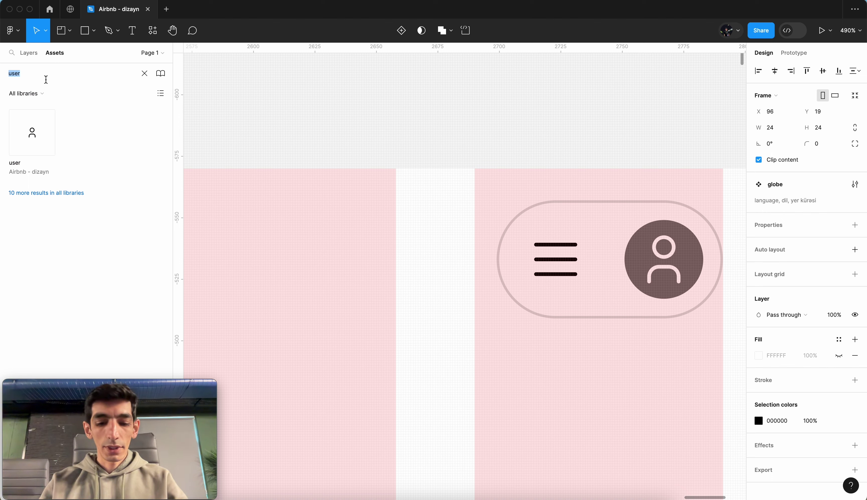
{"action": "type", "text": "globe"}
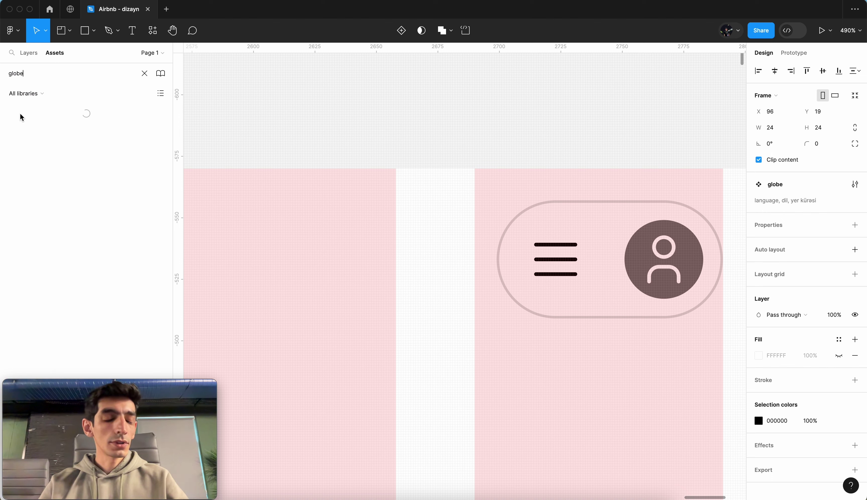
{"action": "mouse_move", "coordinate": [32, 138]}
{"action": "left_mouse_down"}
{"action": "mouse_move", "coordinate": [443, 280]}
{"action": "mouse_move", "coordinate": [431, 260]}
{"action": "left_mouse_up"}
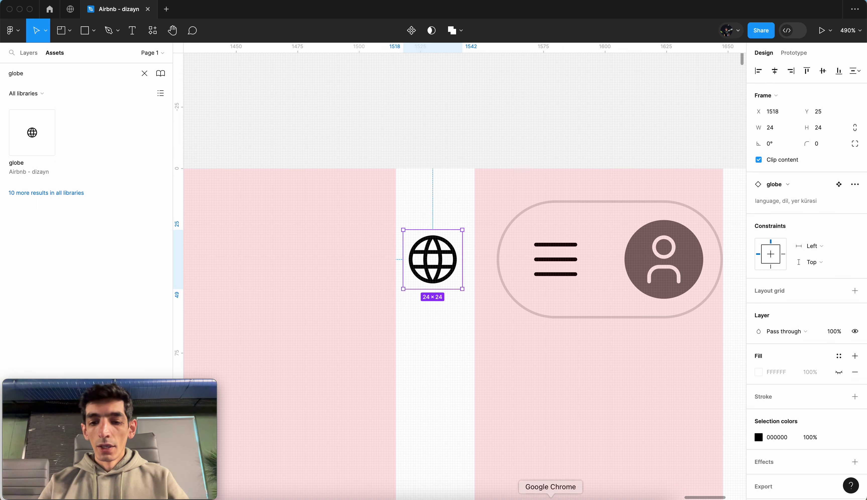
{"action": "left_click", "coordinate": [550, 495]}
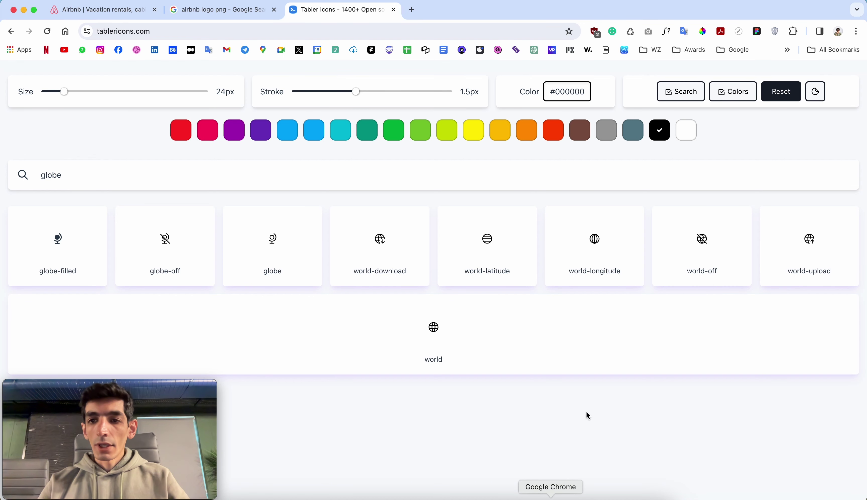
Read the 'Airbnb your home' font on airbnb.com with WhatFont: Circular 600, 14px, #222222.
{"action": "left_click", "coordinate": [100, 9]}
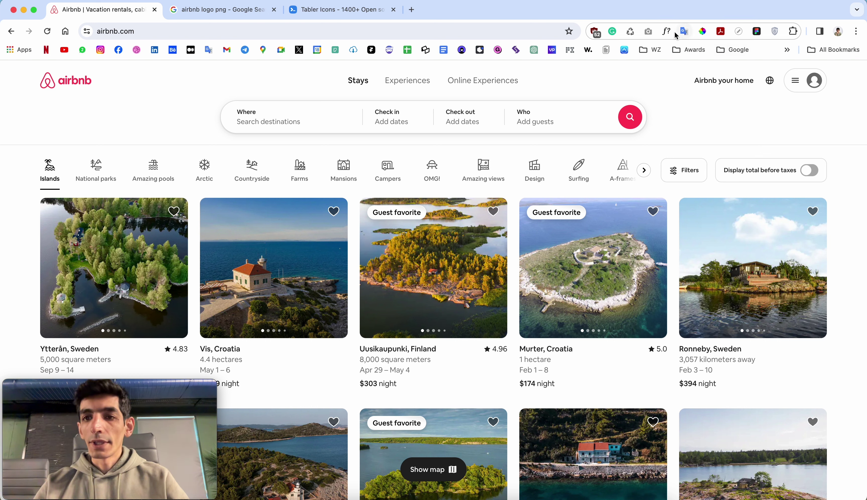
{"action": "left_click", "coordinate": [666, 32]}
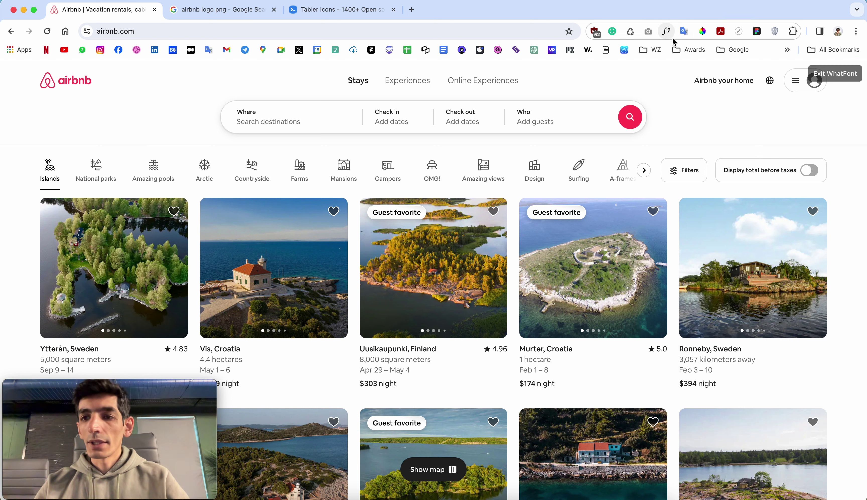
{"action": "left_click", "coordinate": [724, 82]}
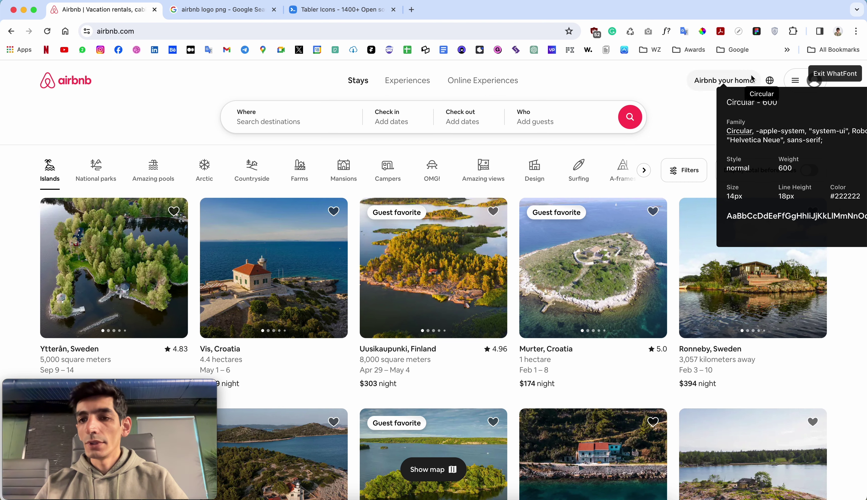
{"action": "left_click", "coordinate": [830, 77]}
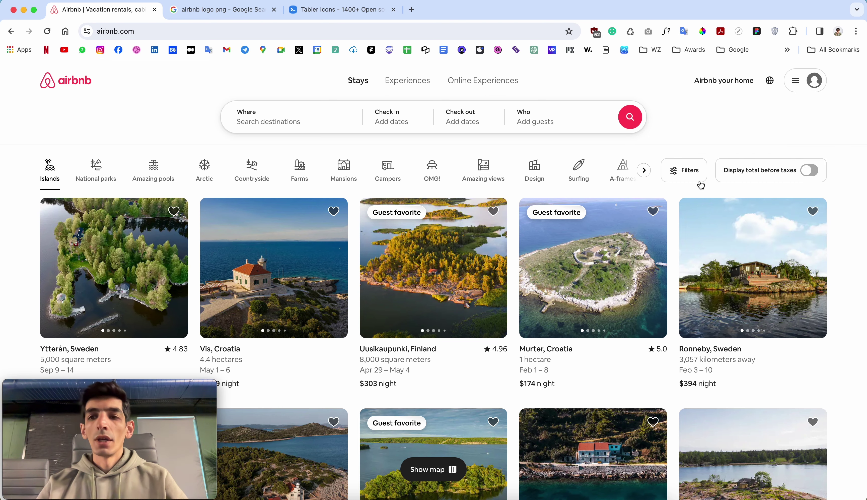
{"action": "key", "text": "ctrl+Right"}
{"action": "key", "text": "ctrl+Left"}
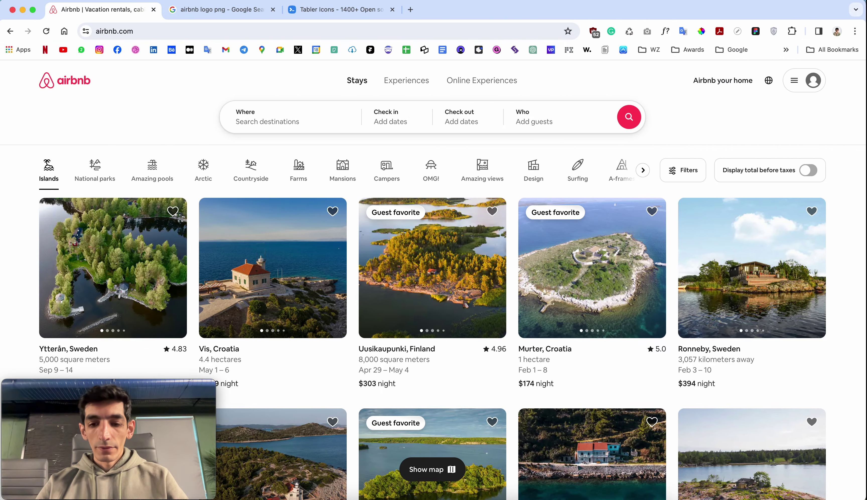
Add an 'Airbnb your home' text layer left of the globe, aligned with its centre.
{"action": "scroll", "coordinate": [424, 340], "scroll_direction": "left", "scroll_amount": 5}
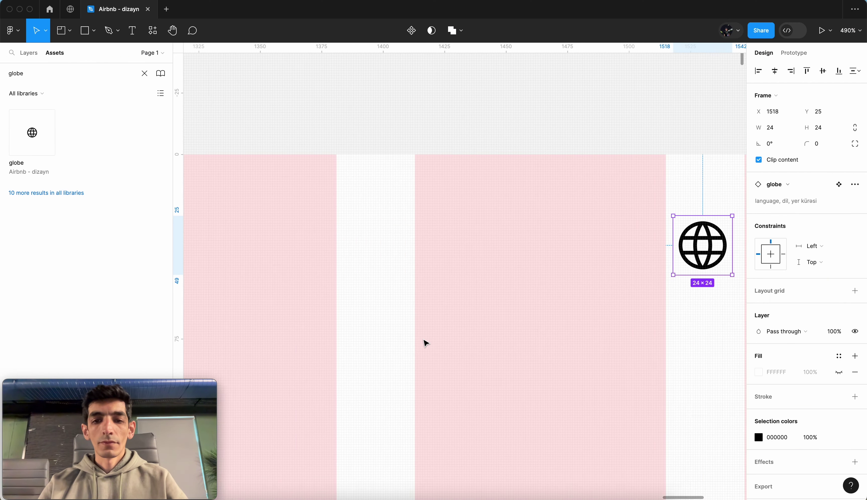
{"action": "scroll", "coordinate": [424, 340], "scroll_direction": "down", "scroll_amount": 5}
{"action": "scroll", "coordinate": [440, 273], "scroll_direction": "up", "scroll_amount": 3}
{"action": "scroll", "coordinate": [440, 273], "scroll_direction": "up", "scroll_amount": 2}
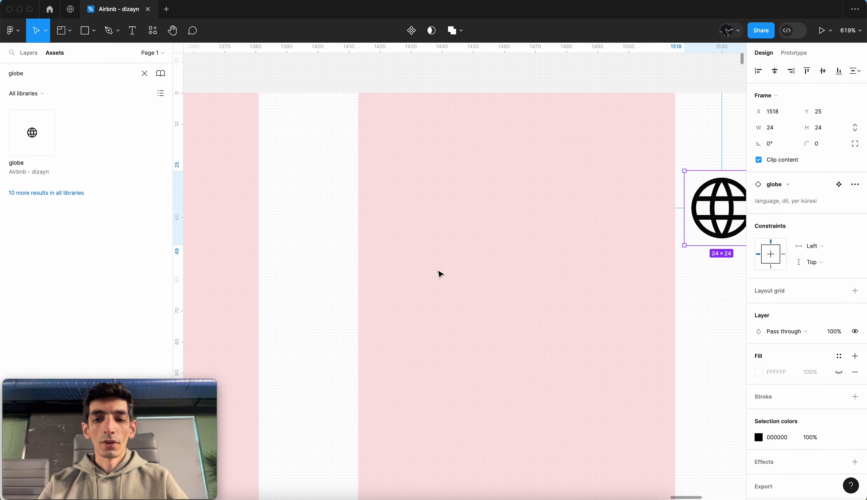
{"action": "left_click", "coordinate": [403, 246]}
{"action": "left_click", "coordinate": [133, 32]}
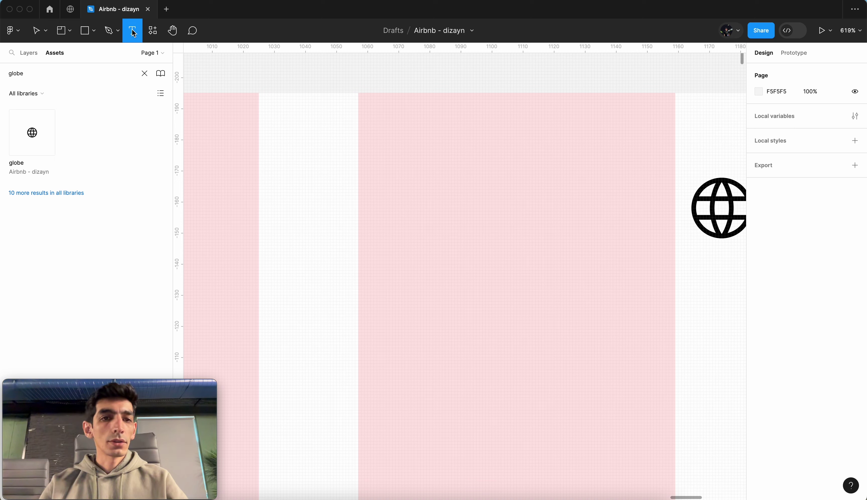
{"action": "left_click", "coordinate": [351, 207]}
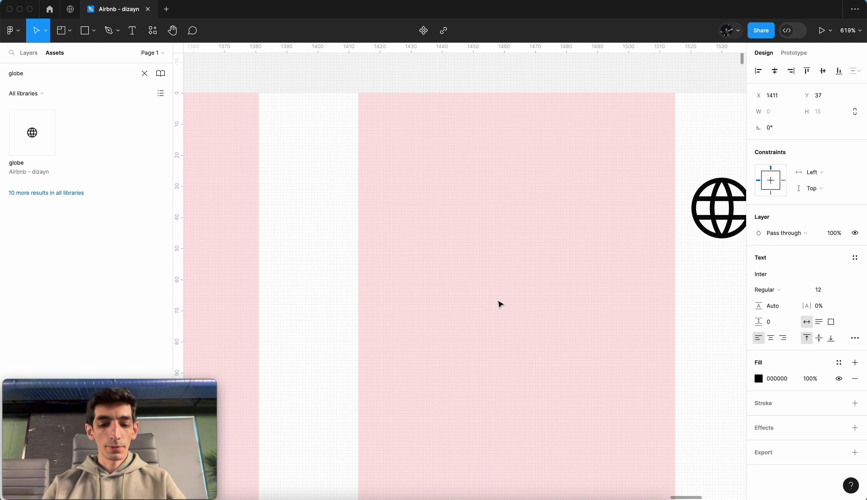
{"action": "type", "text": "Air"}
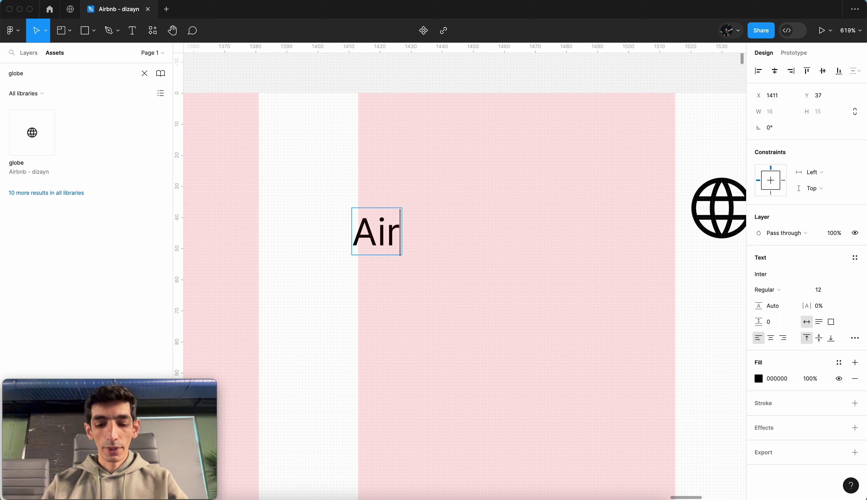
{"action": "type", "text": "bnb y"}
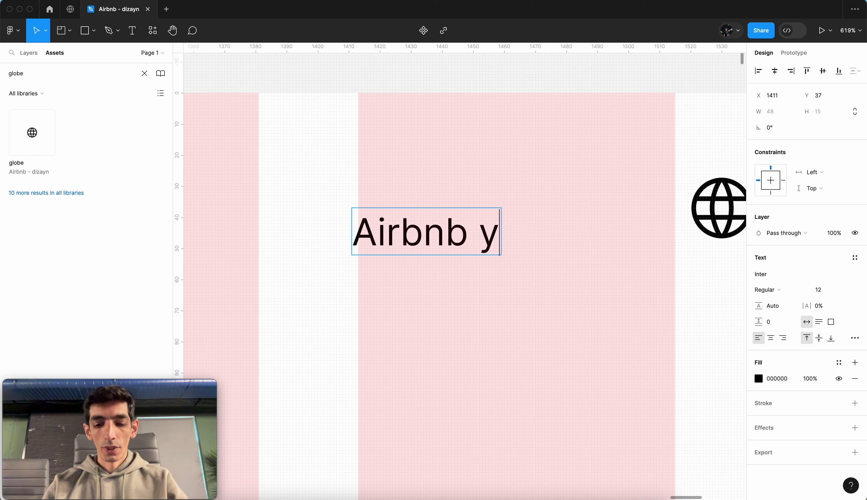
{"action": "type", "text": "our home"}
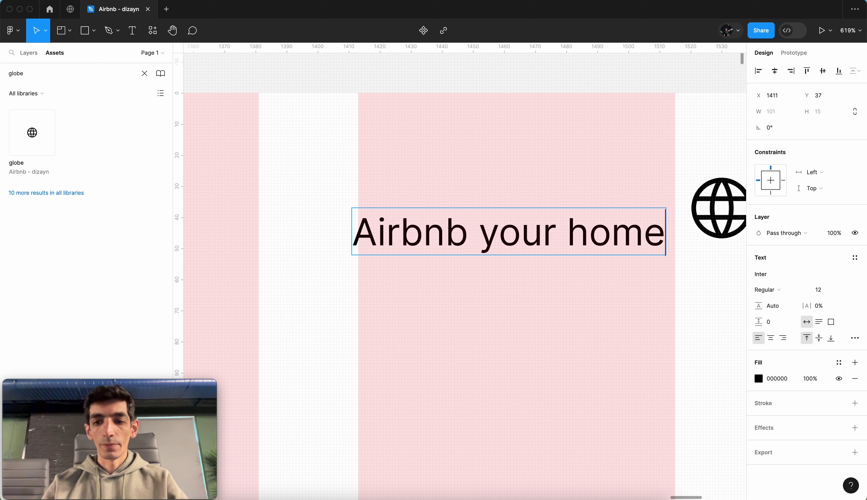
{"action": "key", "text": "Escape"}
{"action": "left_click", "coordinate": [543, 238]}
{"action": "left_click_drag", "start_coordinate": [543, 238], "coordinate": [462, 210]}
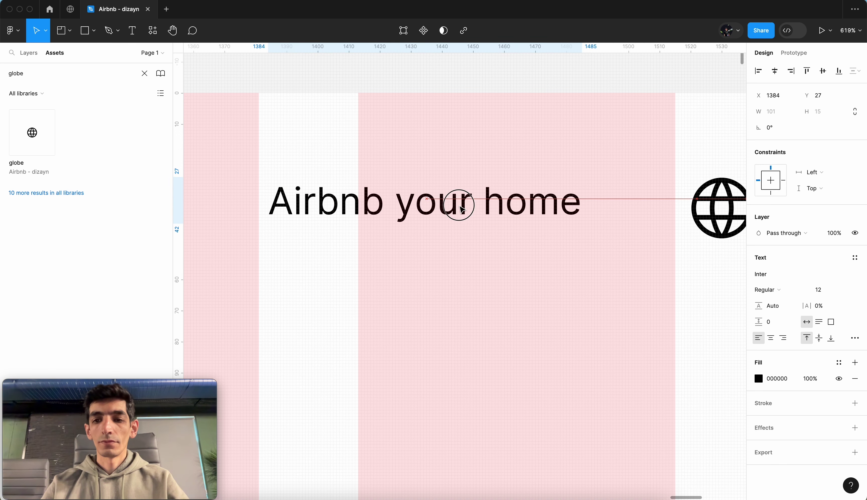
Set the text to Poppins, font size 14, line height 18.
{"action": "left_click", "coordinate": [772, 278]}
{"action": "type", "text": "ci"}
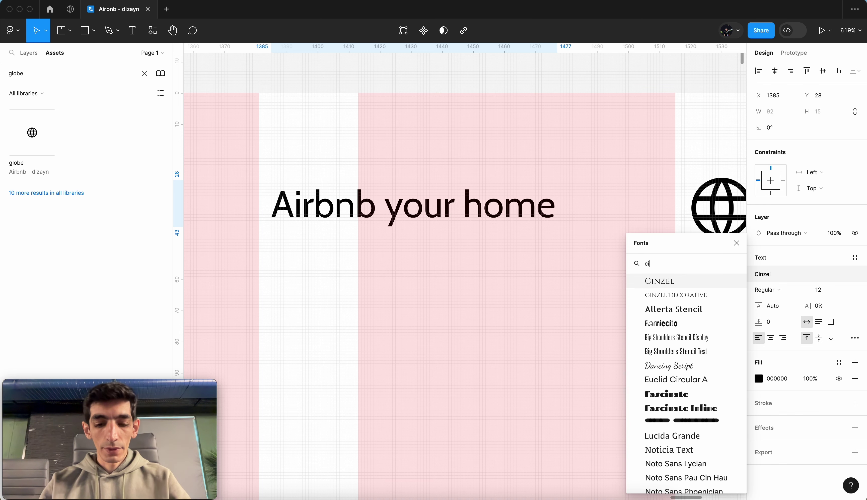
{"action": "type", "text": "rcular"}
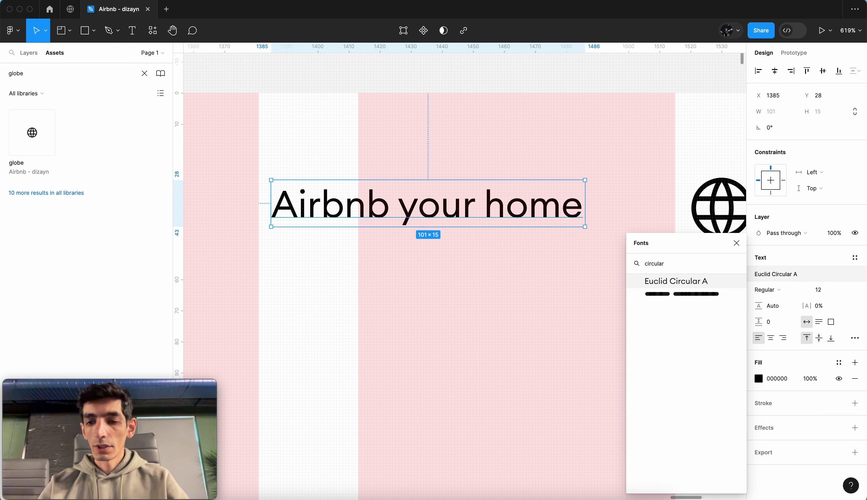
{"action": "left_click", "coordinate": [695, 288]}
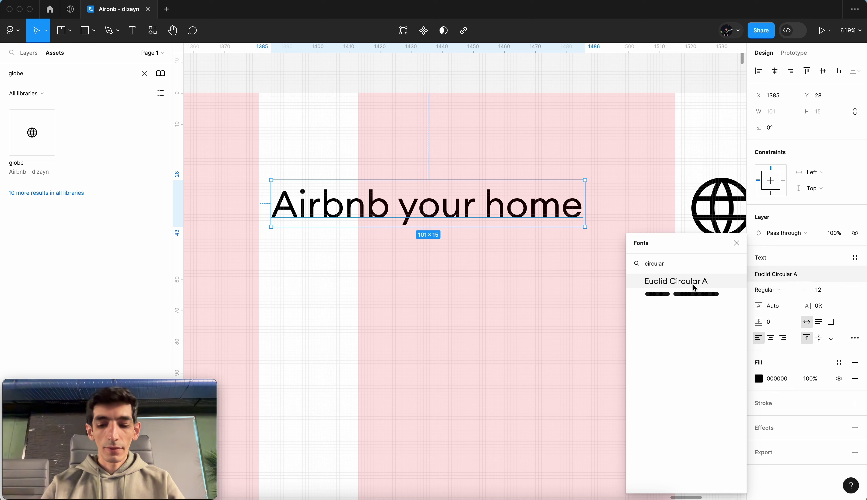
{"action": "type", "text": "p"}
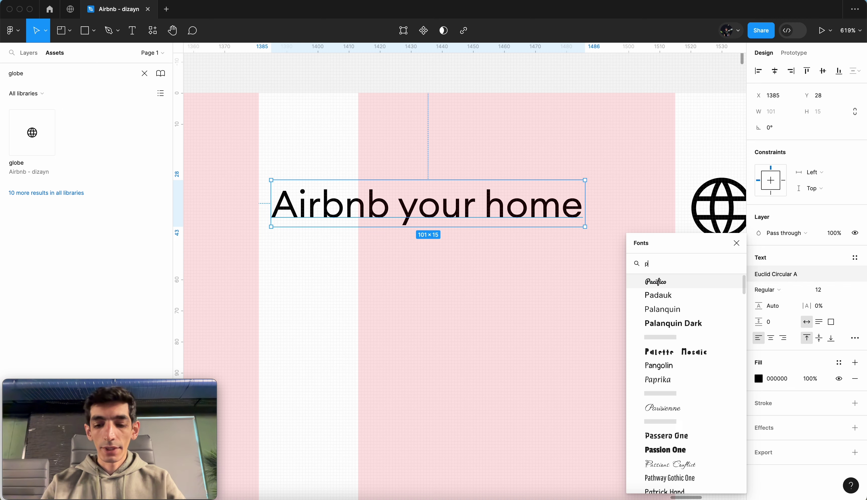
{"action": "type", "text": "opp"}
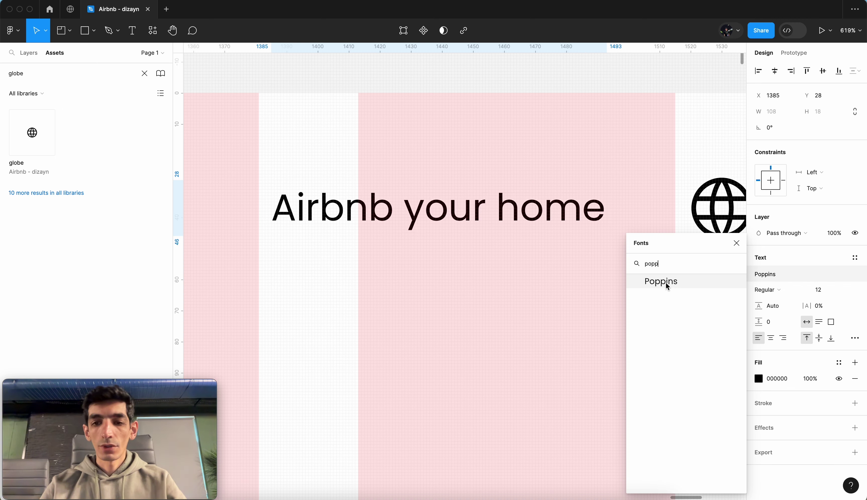
{"action": "left_click", "coordinate": [663, 281]}
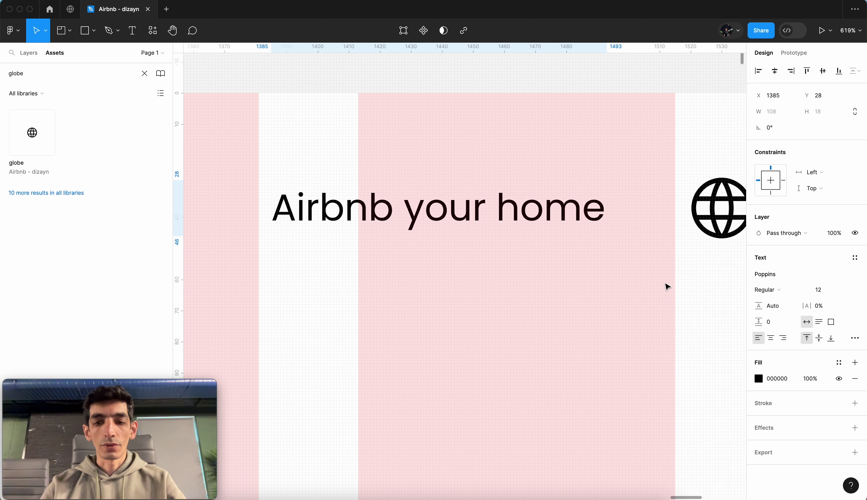
{"action": "left_click", "coordinate": [822, 293]}
{"action": "type", "text": "1"}
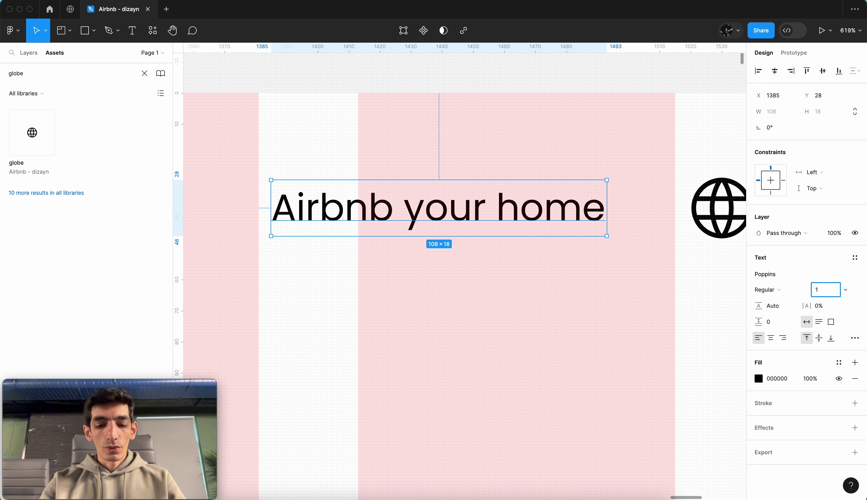
{"action": "type", "text": "4"}
{"action": "key", "text": "Tab"}
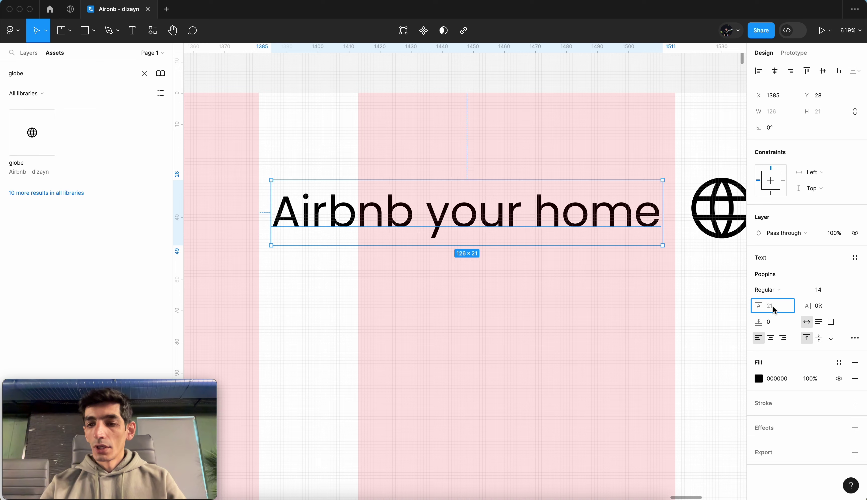
{"action": "type", "text": "18"}
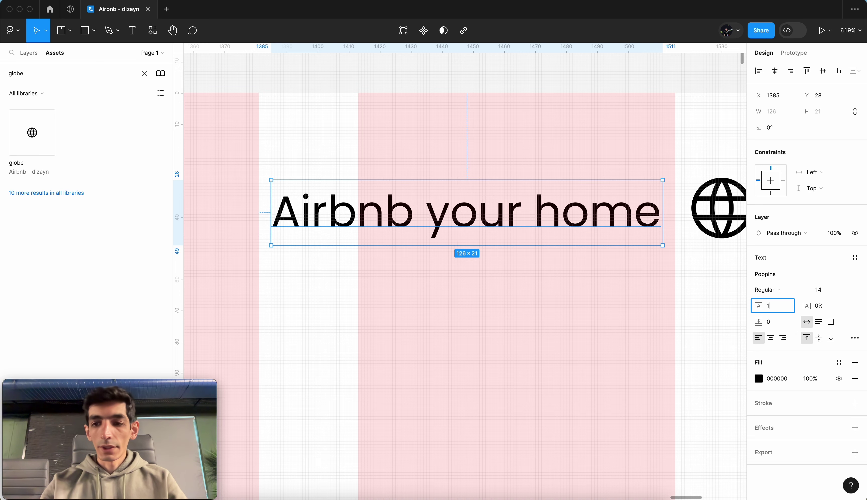
{"action": "key", "text": "Tab"}
Move the text left to X 1337 and give it fill colour 222222.
{"action": "scroll", "coordinate": [502, 214], "scroll_direction": "down", "scroll_amount": 5}
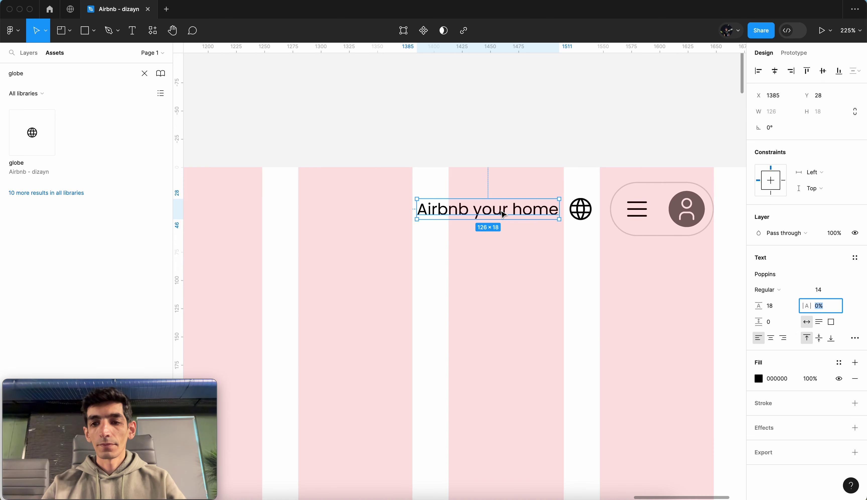
{"action": "left_click_drag", "start_coordinate": [513, 211], "coordinate": [459, 210]}
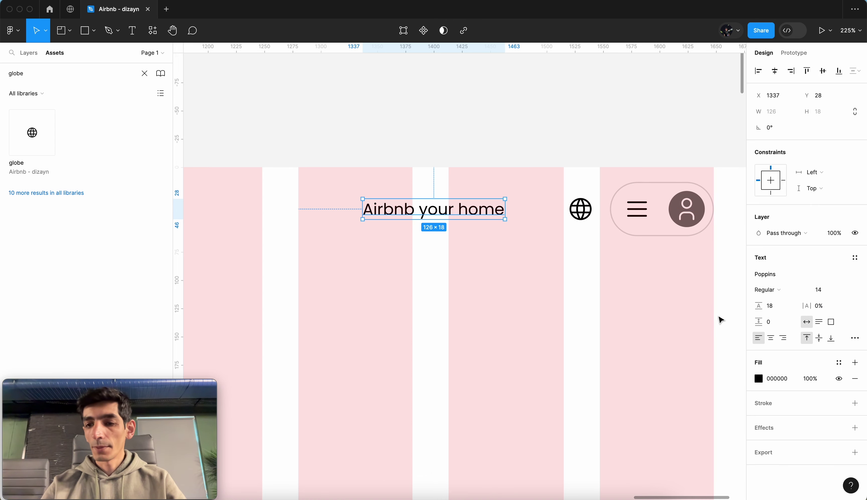
{"action": "left_click", "coordinate": [771, 379]}
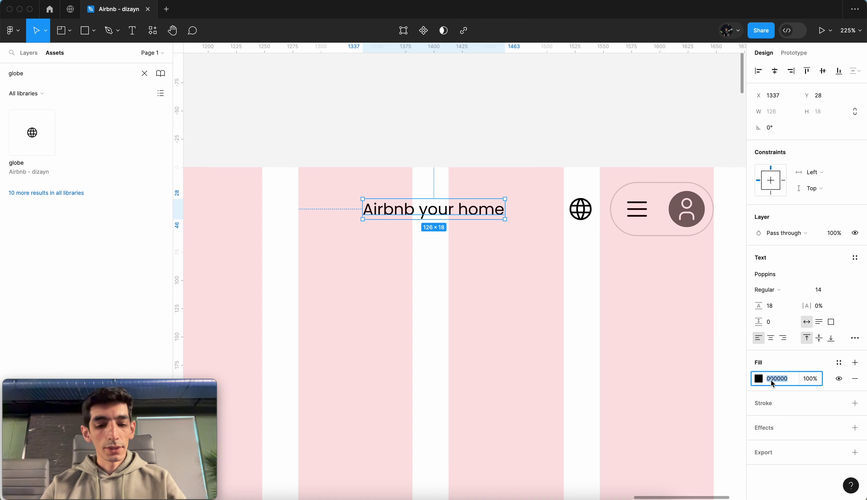
{"action": "type", "text": "22222"}
{"action": "key", "text": "Tab"}
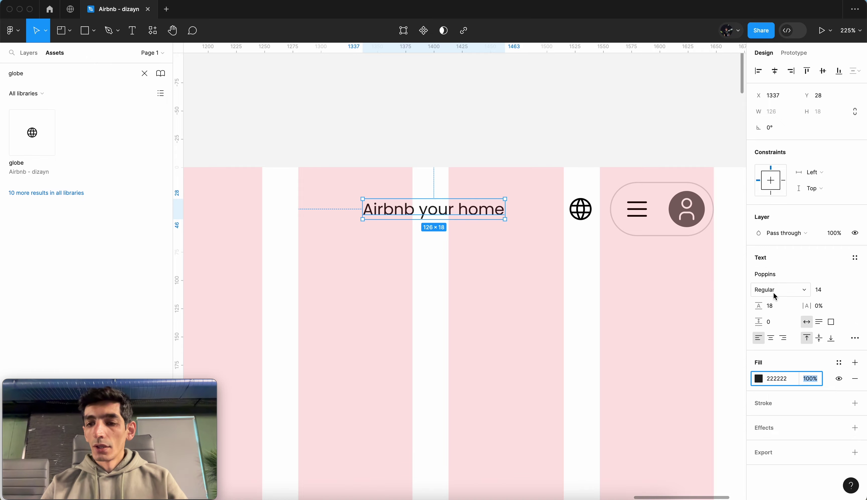
{"action": "left_click", "coordinate": [550, 496]}
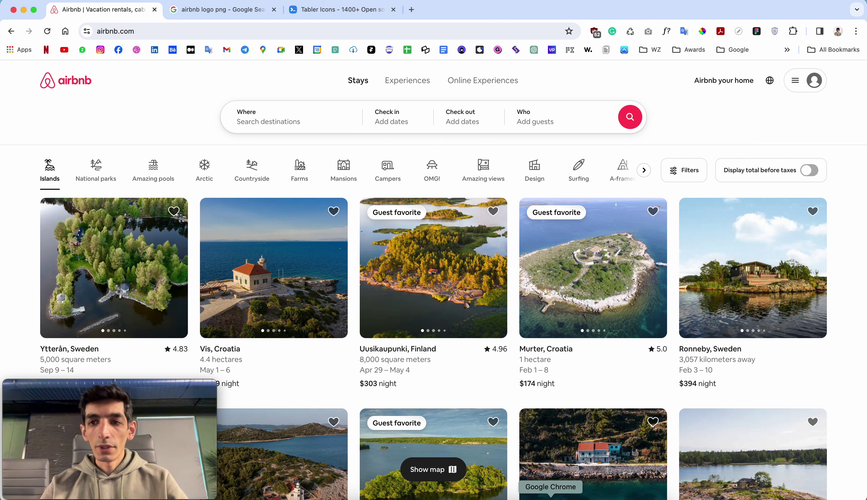
{"action": "left_click", "coordinate": [519, 496]}
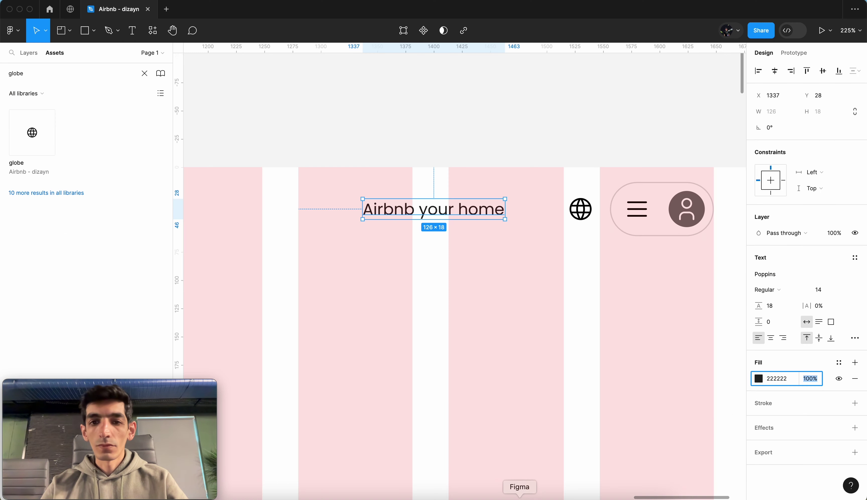
Switch the text to Poppins Medium weight with a 20 line height.
{"action": "left_click", "coordinate": [784, 292]}
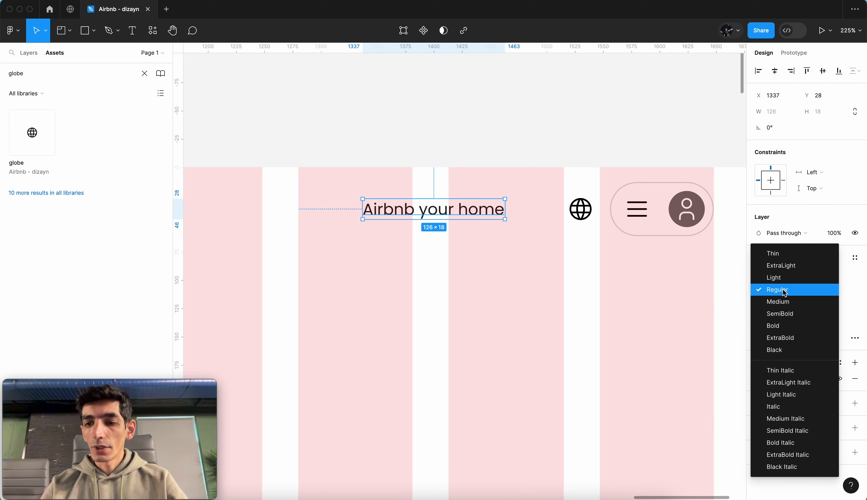
{"action": "left_click", "coordinate": [783, 302]}
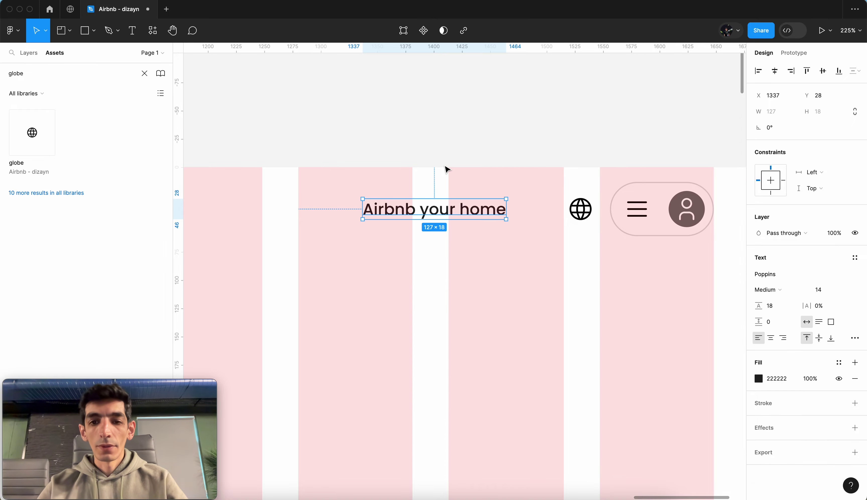
{"action": "scroll", "coordinate": [438, 200], "scroll_direction": "up", "scroll_amount": 5}
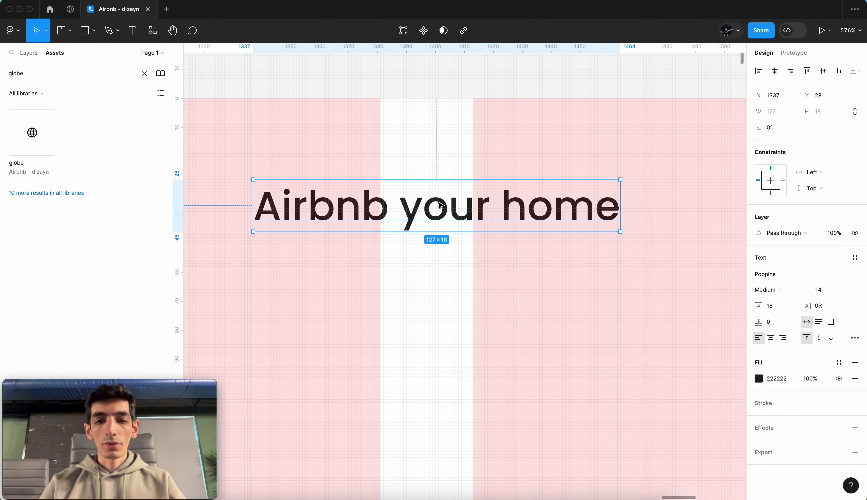
{"action": "scroll", "coordinate": [439, 203], "scroll_direction": "down", "scroll_amount": 2}
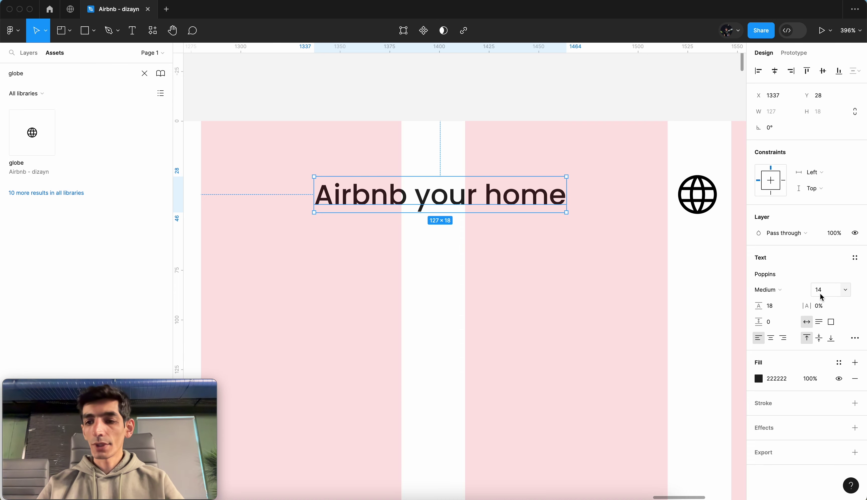
{"action": "left_click", "coordinate": [782, 306]}
{"action": "type", "text": "20"}
{"action": "key", "text": "Tab"}
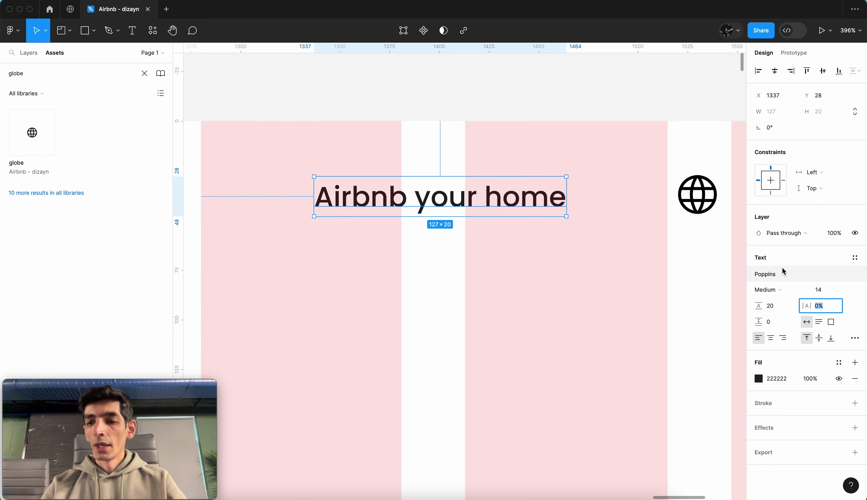
{"action": "left_click", "coordinate": [855, 262]}
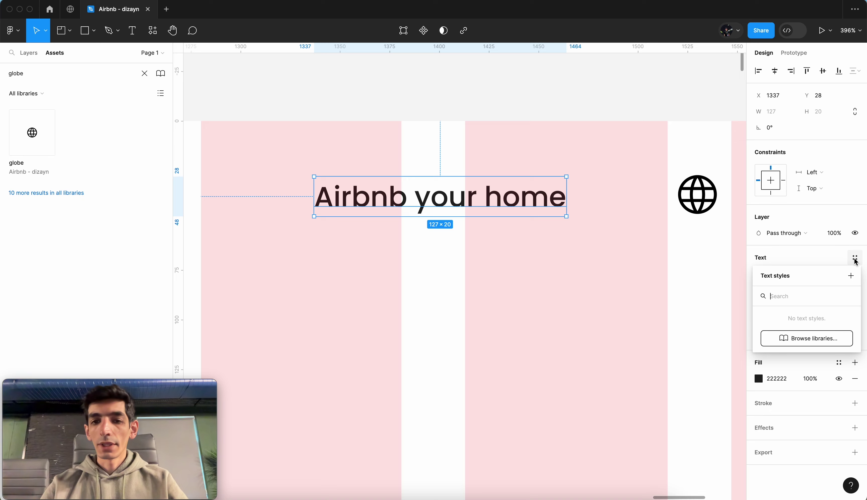
Create a text style named 'Button/button-medium' from the text, fixing a typo in the name.
{"action": "left_click", "coordinate": [851, 277]}
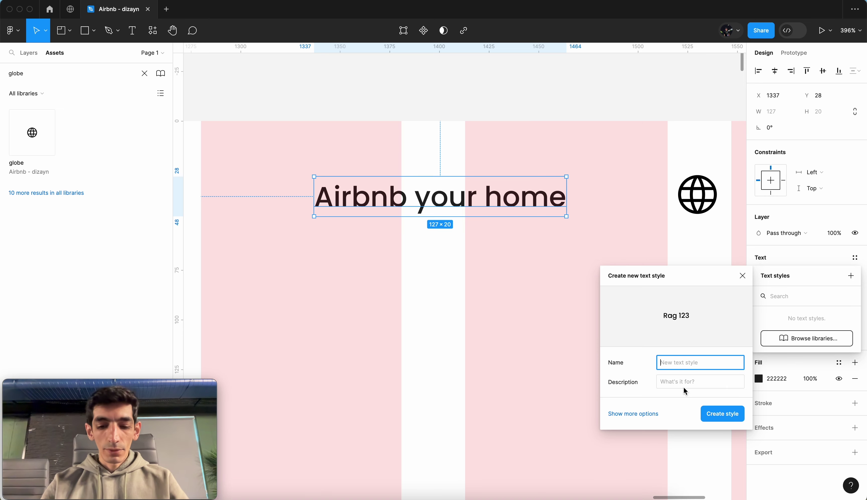
{"action": "type", "text": "Button/"}
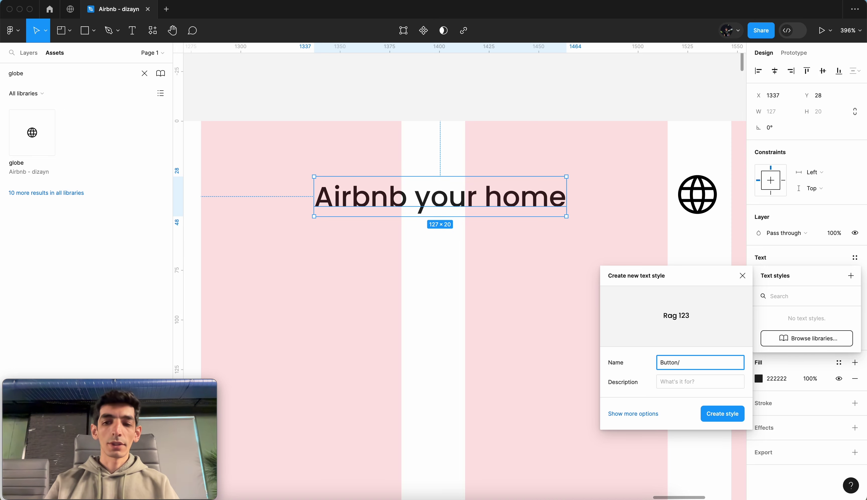
{"action": "type", "text": "buttom-medium"}
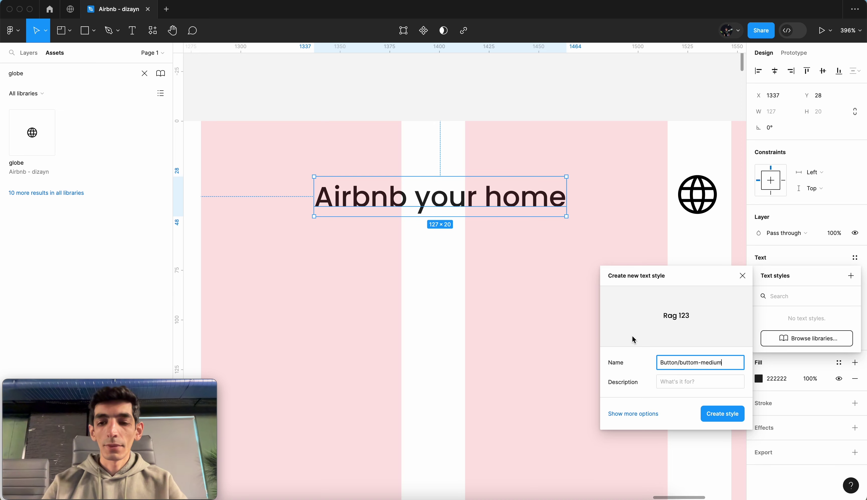
{"action": "left_click", "coordinate": [697, 366]}
{"action": "key", "text": "BackSpace"}
{"action": "type", "text": "n"}
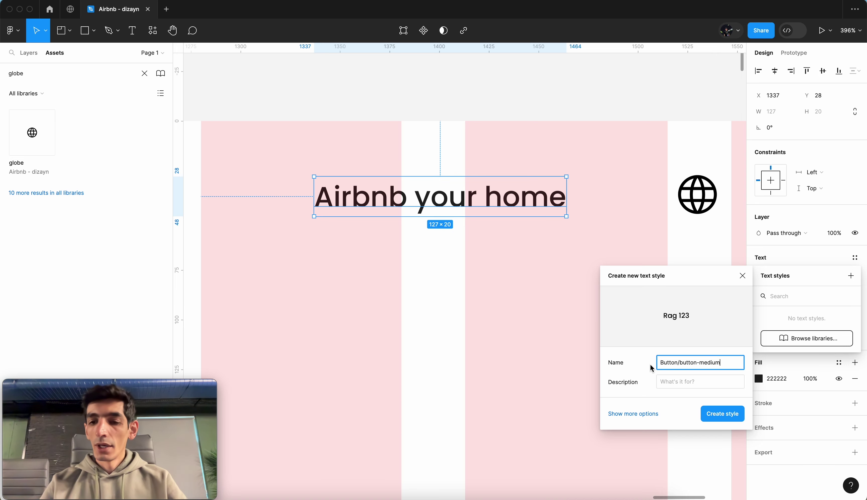
{"action": "left_click", "coordinate": [719, 417]}
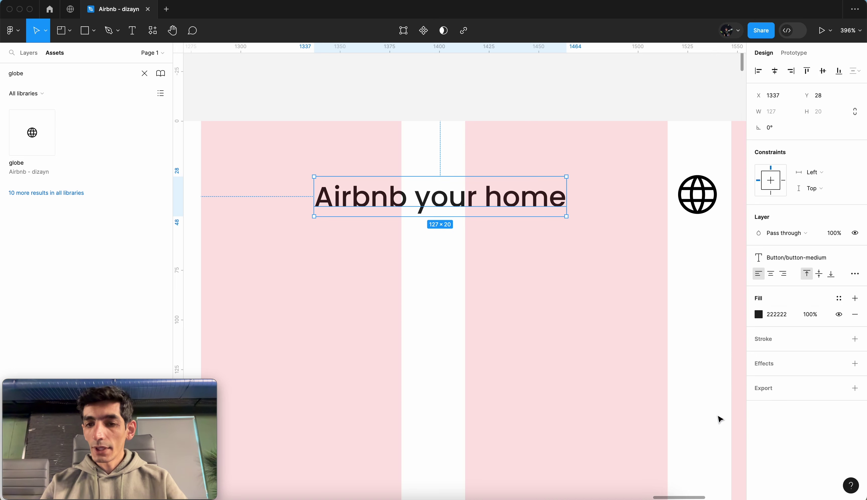
Check the new style is listed, then duplicate the 'Airbnb your home' text to X 816.
{"action": "left_click", "coordinate": [585, 291]}
{"action": "left_click", "coordinate": [495, 206]}
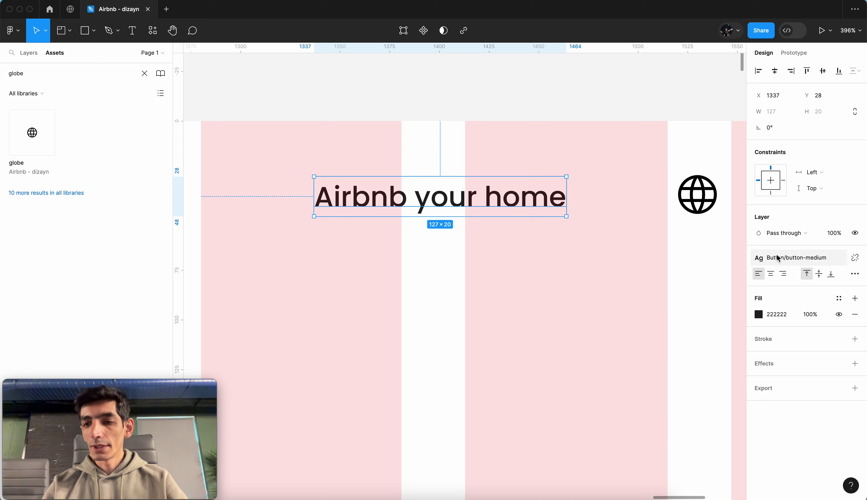
{"action": "left_click", "coordinate": [785, 261]}
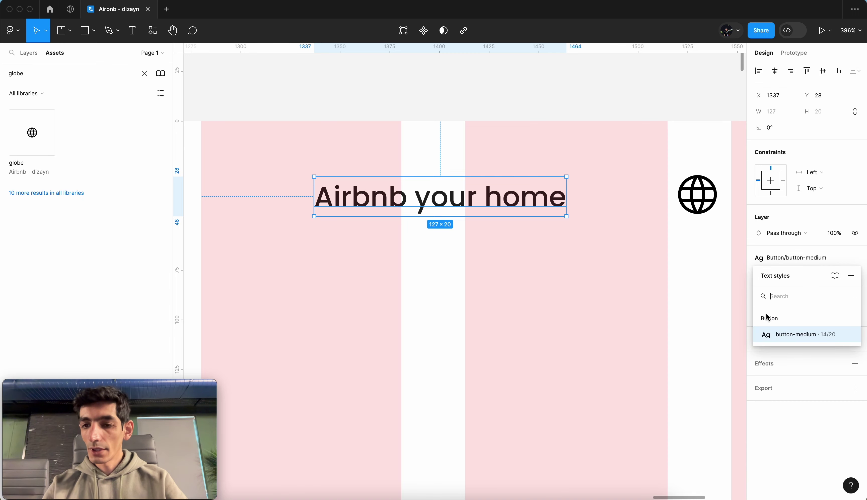
{"action": "left_click", "coordinate": [537, 285]}
{"action": "scroll", "coordinate": [517, 205], "scroll_direction": "down", "scroll_amount": 5}
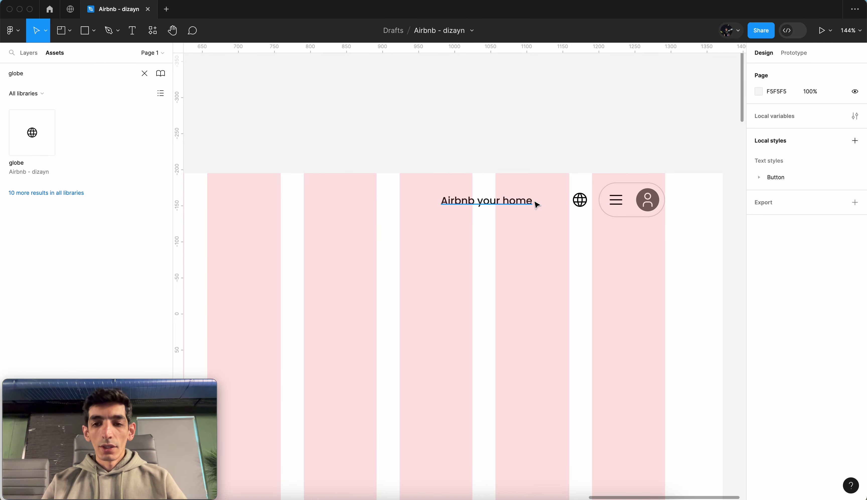
{"action": "left_click", "coordinate": [516, 204]}
{"action": "scroll", "coordinate": [517, 203], "scroll_direction": "down", "scroll_amount": 3}
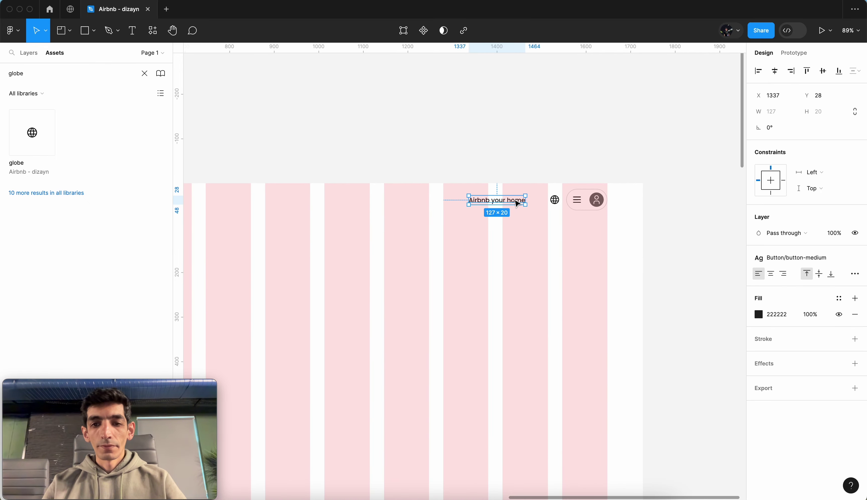
{"action": "left_click_drag", "start_coordinate": [517, 204], "coordinate": [284, 204]}
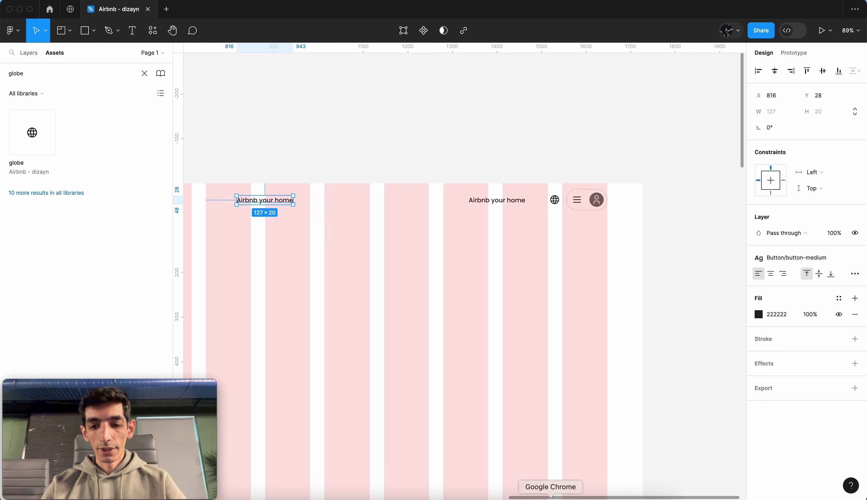
{"action": "left_click", "coordinate": [551, 496]}
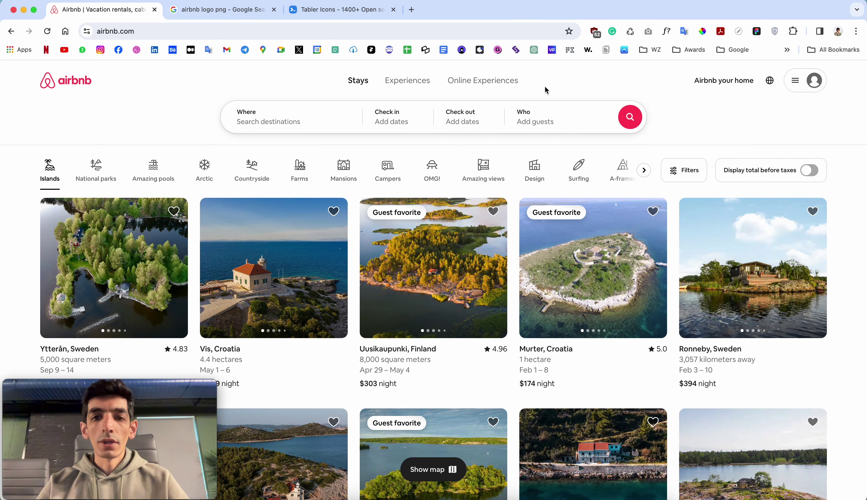
Inspect the Online Experiences and Stays fonts with WhatFont: Circular 400, 16px, 24px line height.
{"action": "left_click", "coordinate": [666, 31]}
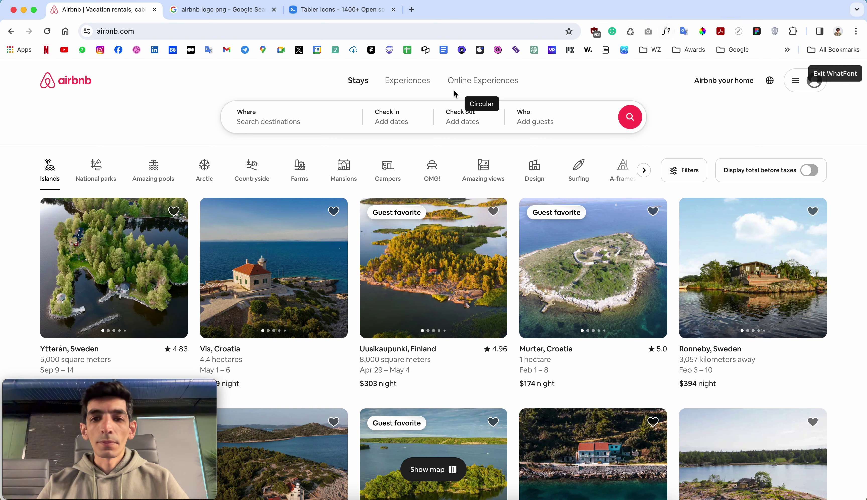
{"action": "left_click", "coordinate": [466, 82]}
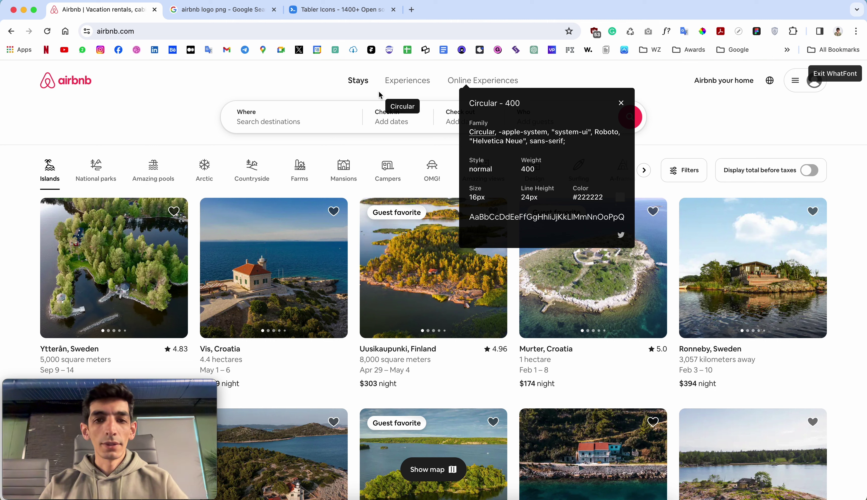
{"action": "left_click", "coordinate": [358, 83]}
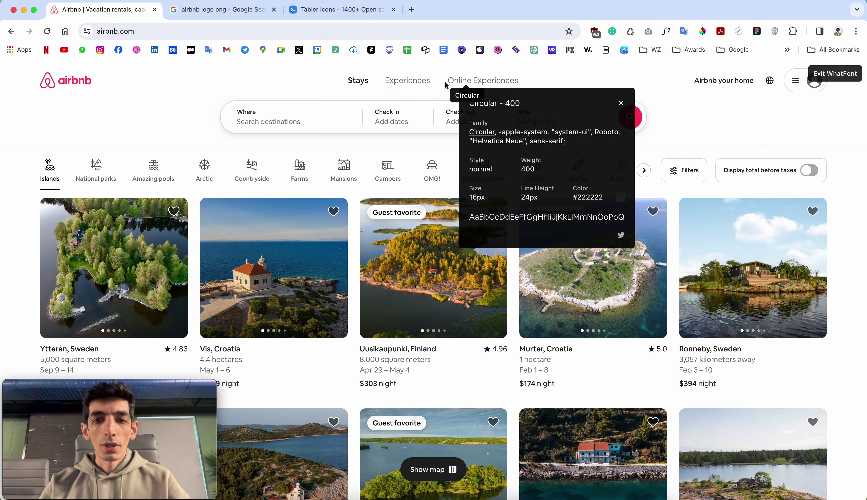
{"action": "left_click", "coordinate": [623, 106]}
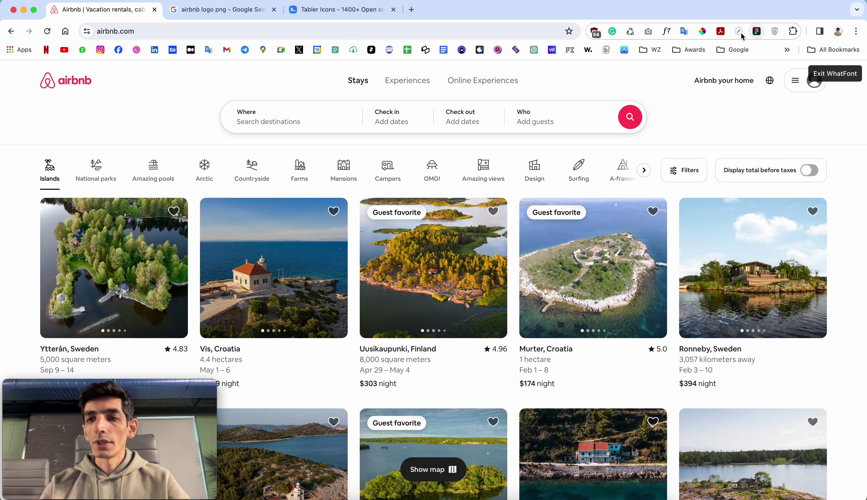
Sample the Online Experiences text colour (#717171) with ColorPick, then return to Figma.
{"action": "left_click", "coordinate": [702, 33]}
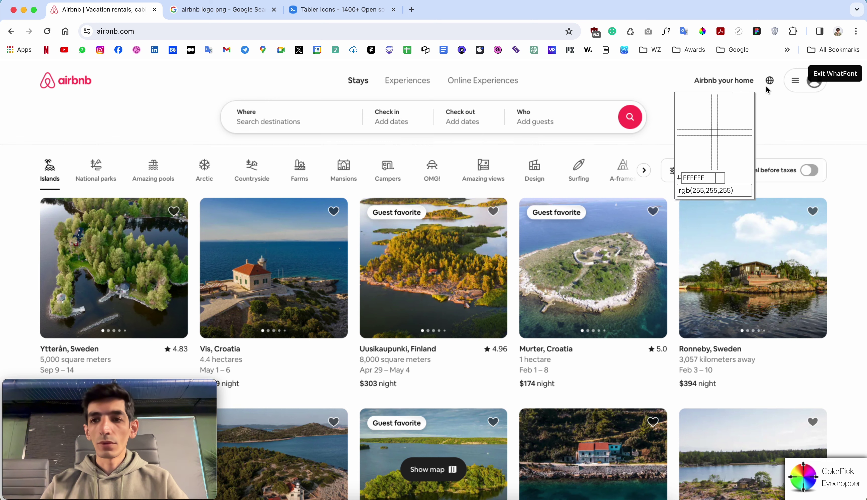
{"action": "left_click", "coordinate": [757, 108]}
{"action": "left_click", "coordinate": [726, 124]}
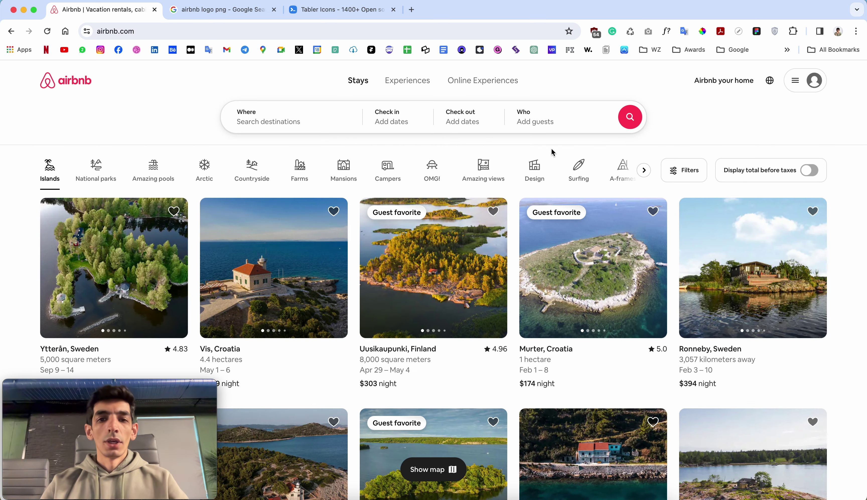
{"action": "key", "text": "ctrl+Right"}
{"action": "key", "text": "ctrl+Left"}
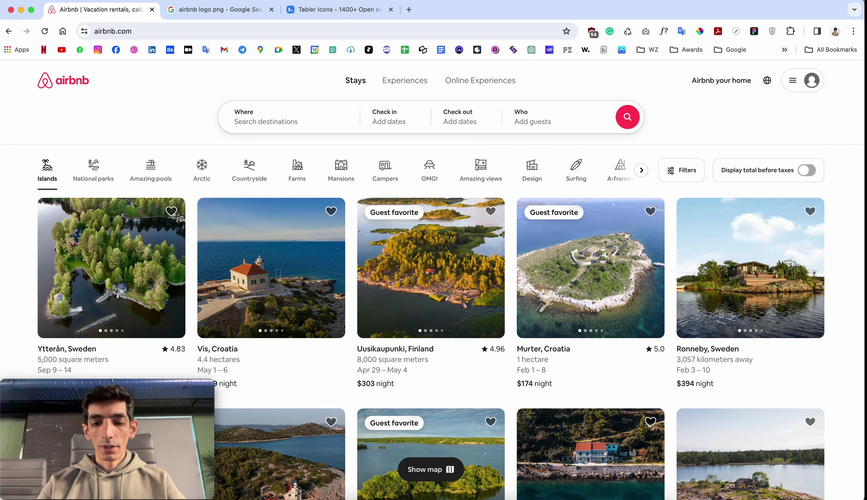
{"action": "left_click", "coordinate": [520, 497]}
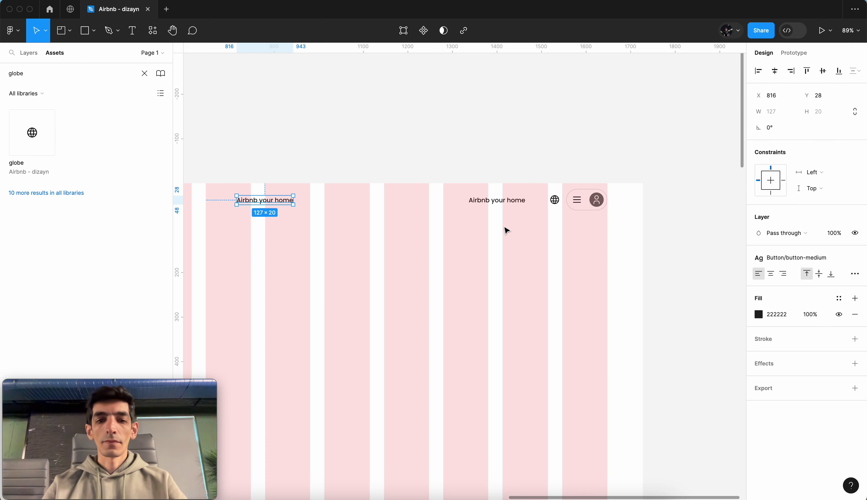
Detach the text style and set Airbnb your home to Poppins Medium 16 with 24 line height.
{"action": "scroll", "coordinate": [410, 190], "scroll_direction": "up", "scroll_amount": 5}
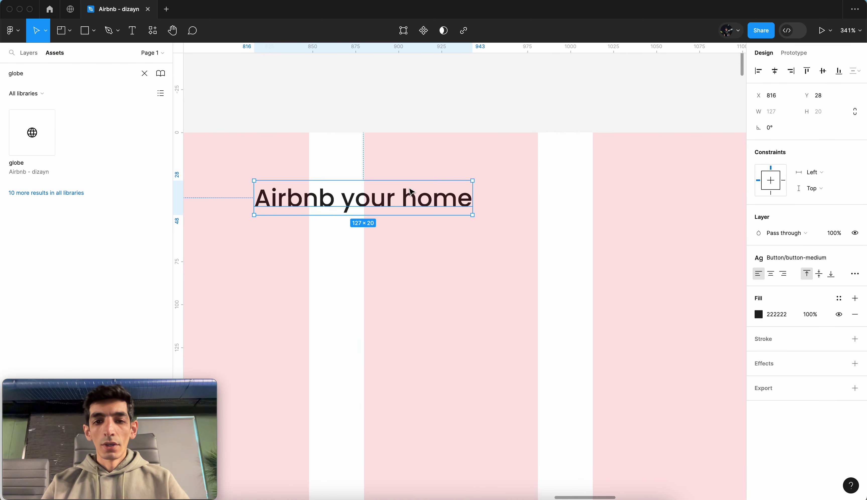
{"action": "mouse_move", "coordinate": [806, 257]}
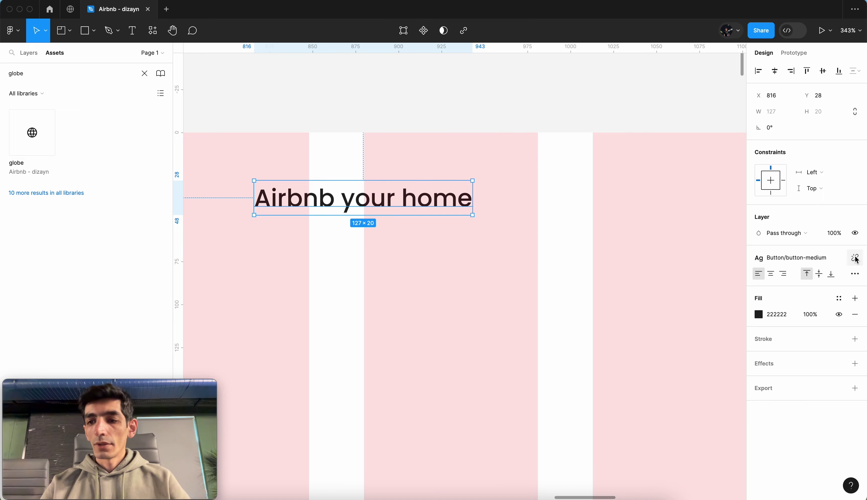
{"action": "left_click", "coordinate": [855, 258]}
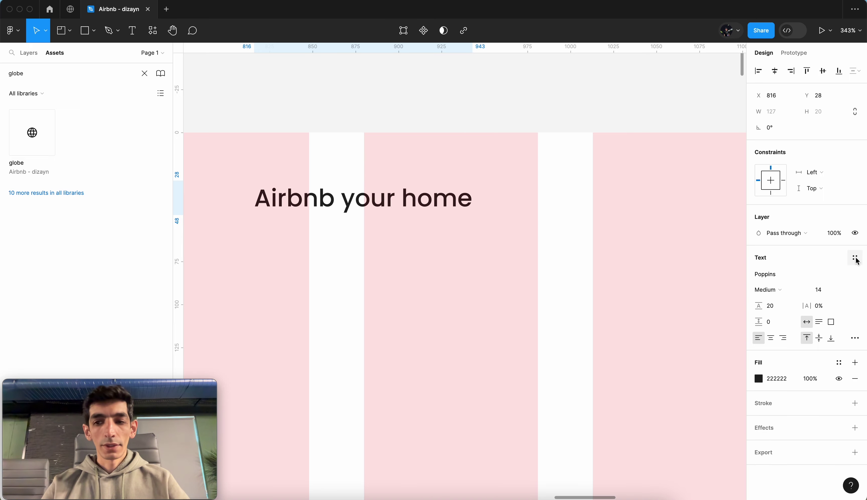
{"action": "left_click", "coordinate": [777, 294]}
{"action": "left_click", "coordinate": [777, 294]}
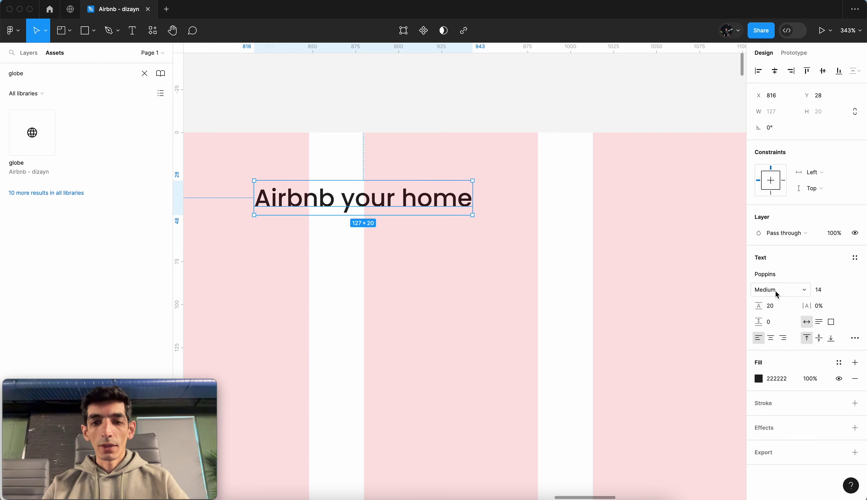
{"action": "left_click", "coordinate": [818, 291]}
{"action": "type", "text": "1"}
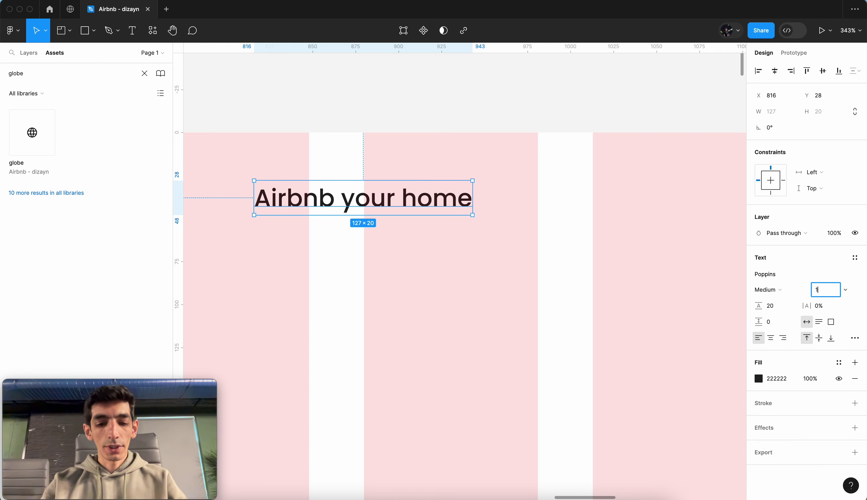
{"action": "key", "text": "Tab"}
{"action": "type", "text": "24"}
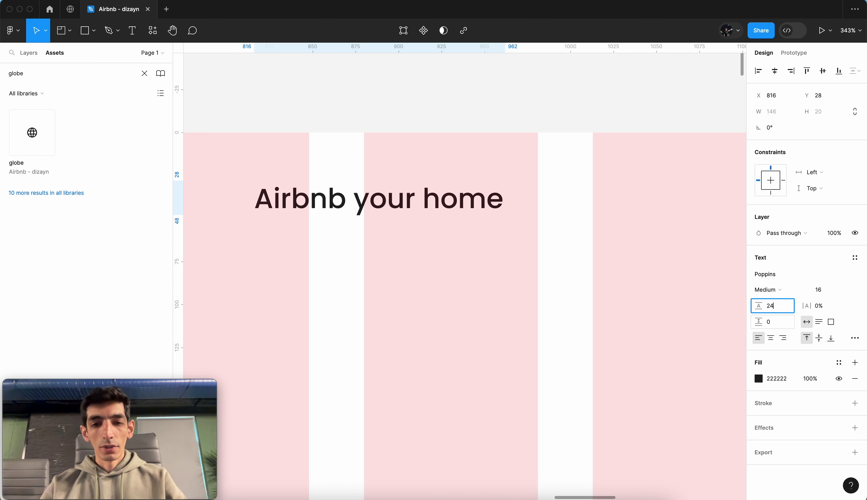
{"action": "key", "text": "Tab"}
Move the text slightly left to x 785 and place a duplicate to its right at x 945.
{"action": "scroll", "coordinate": [492, 261], "scroll_direction": "left", "scroll_amount": 2}
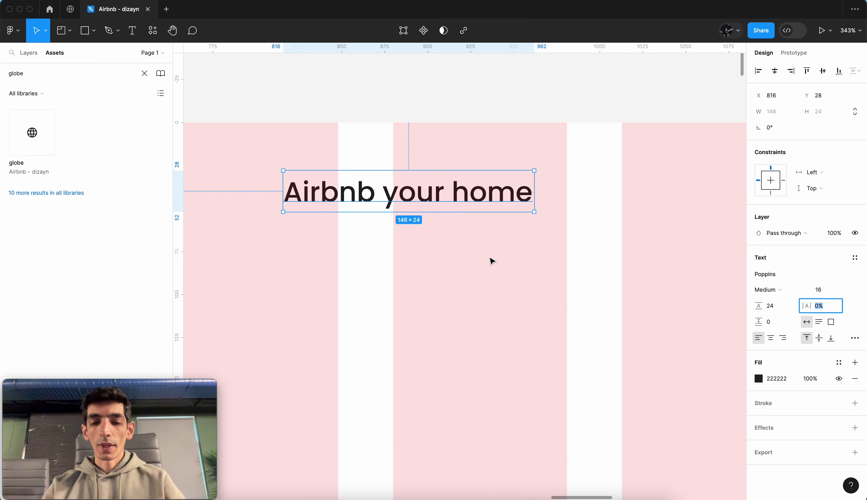
{"action": "left_click_drag", "start_coordinate": [441, 188], "coordinate": [403, 186]}
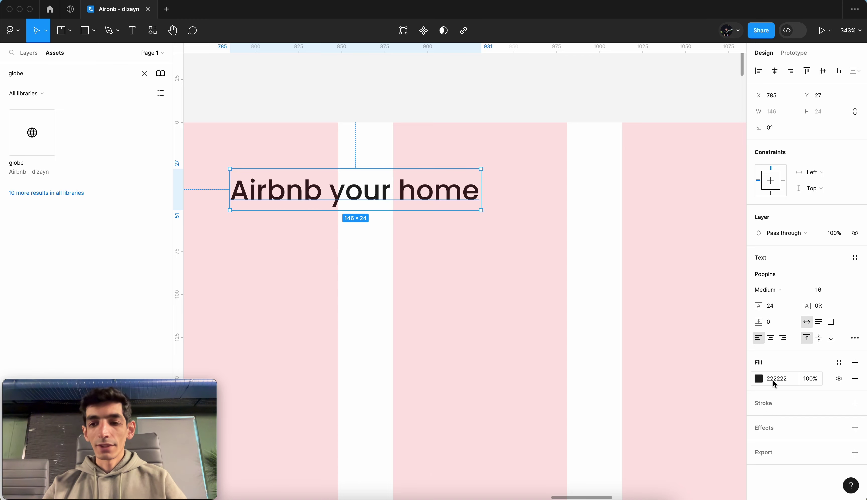
{"action": "scroll", "coordinate": [378, 186], "scroll_direction": "down", "scroll_amount": 3}
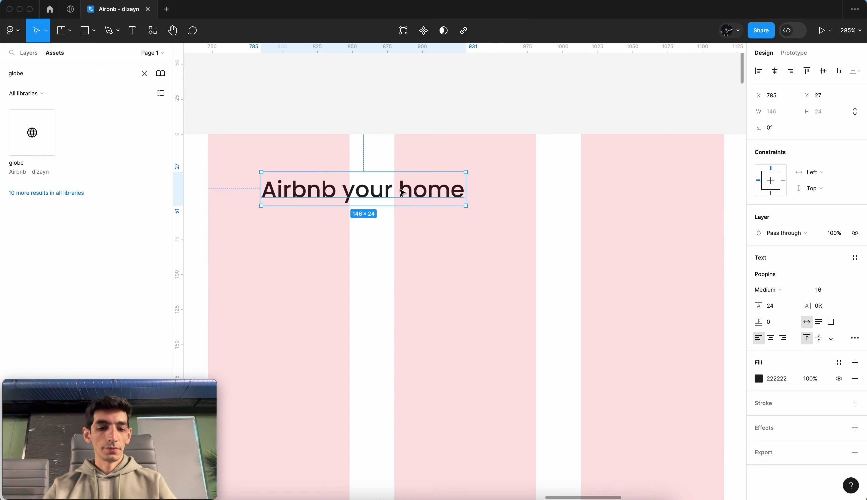
{"action": "left_click_drag", "start_coordinate": [402, 192], "coordinate": [648, 192]}
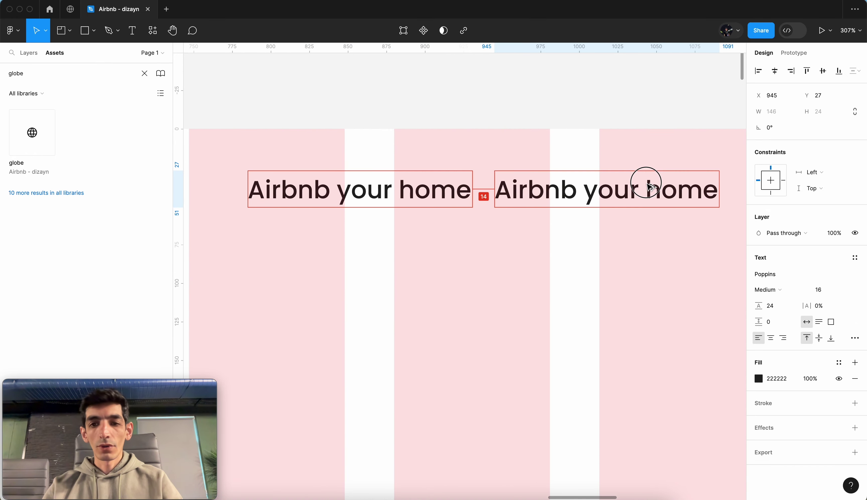
Set the copied Airbnb your home text to Poppins Regular in grey 717171.
{"action": "left_click", "coordinate": [780, 291]}
{"action": "left_click", "coordinate": [778, 277]}
{"action": "scroll", "coordinate": [575, 258], "scroll_direction": "down", "scroll_amount": 3}
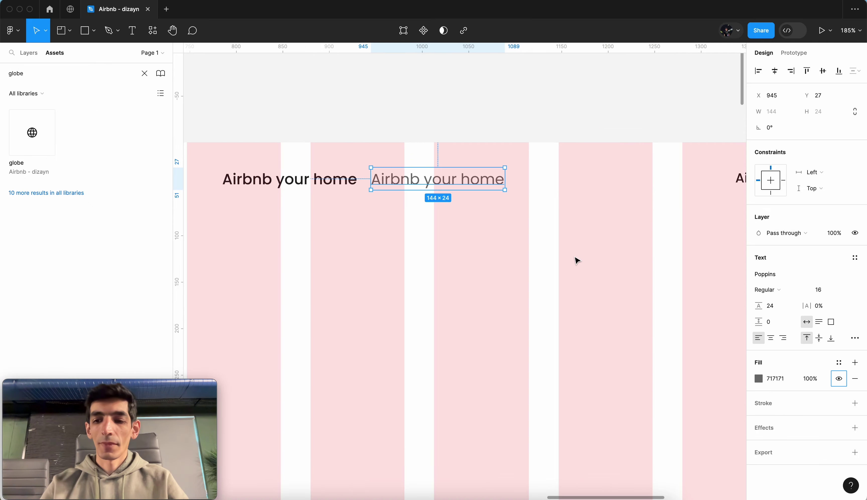
{"action": "scroll", "coordinate": [577, 258], "scroll_direction": "left", "scroll_amount": 3}
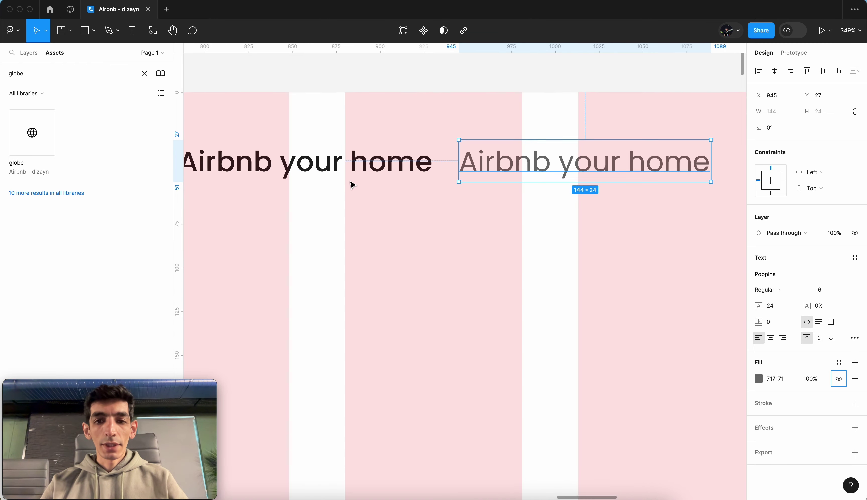
{"action": "scroll", "coordinate": [352, 185], "scroll_direction": "up", "scroll_amount": 2}
{"action": "scroll", "coordinate": [352, 185], "scroll_direction": "left", "scroll_amount": 1}
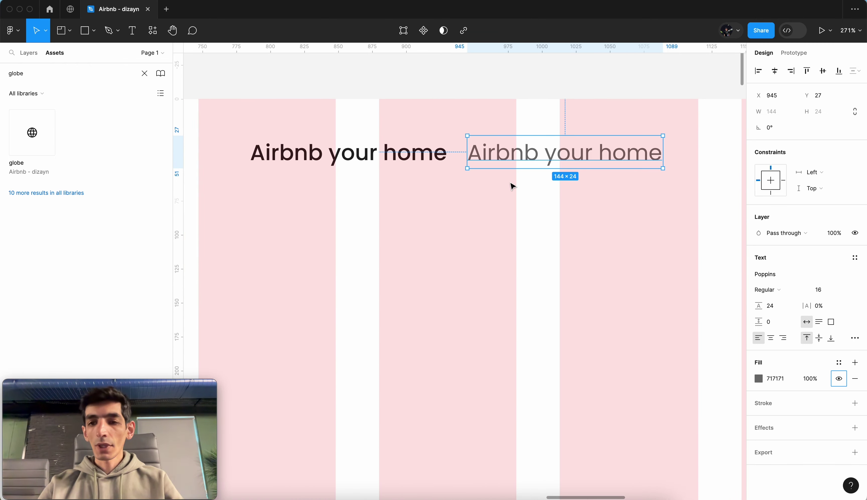
Reselect the grey copy and begin creating a new text style from it.
{"action": "left_click", "coordinate": [400, 162]}
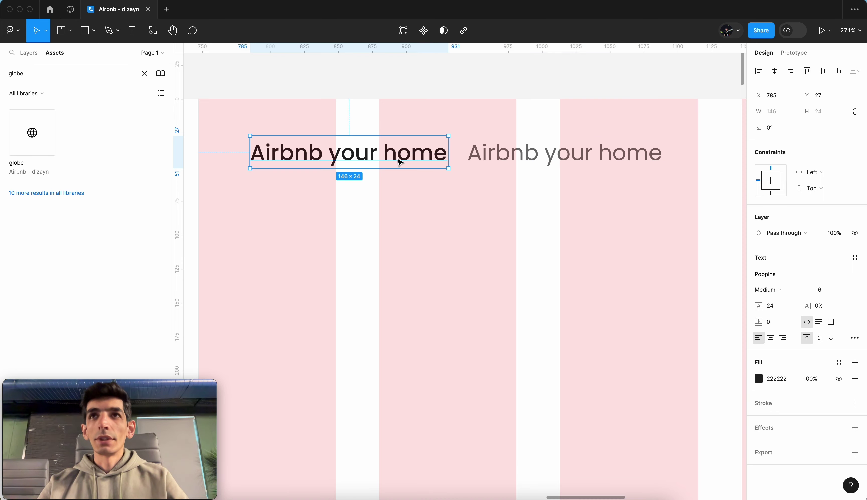
{"action": "left_click", "coordinate": [512, 157]}
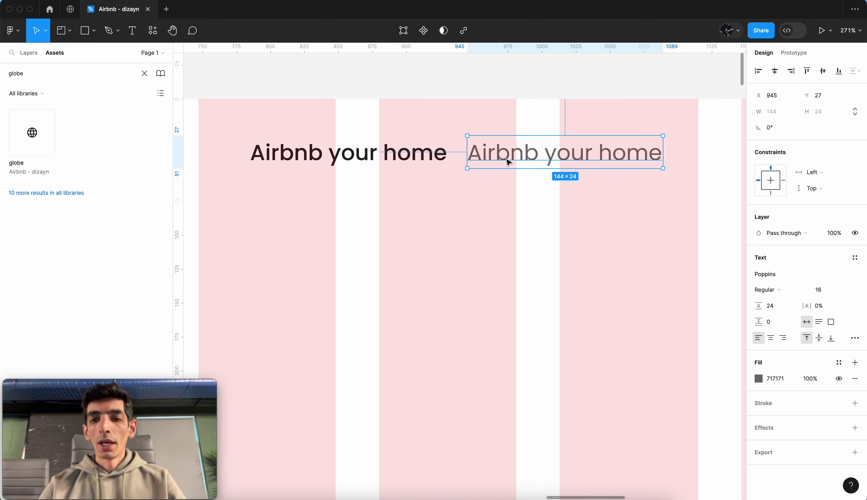
{"action": "left_click", "coordinate": [855, 259]}
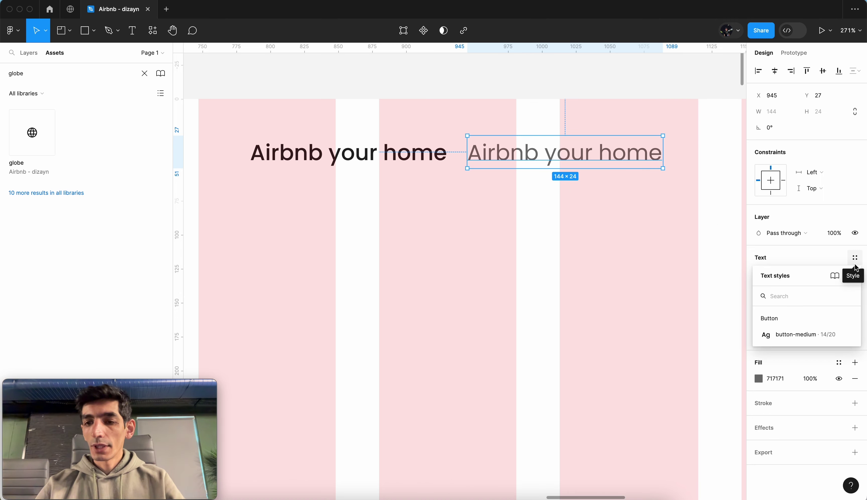
{"action": "left_click", "coordinate": [851, 276]}
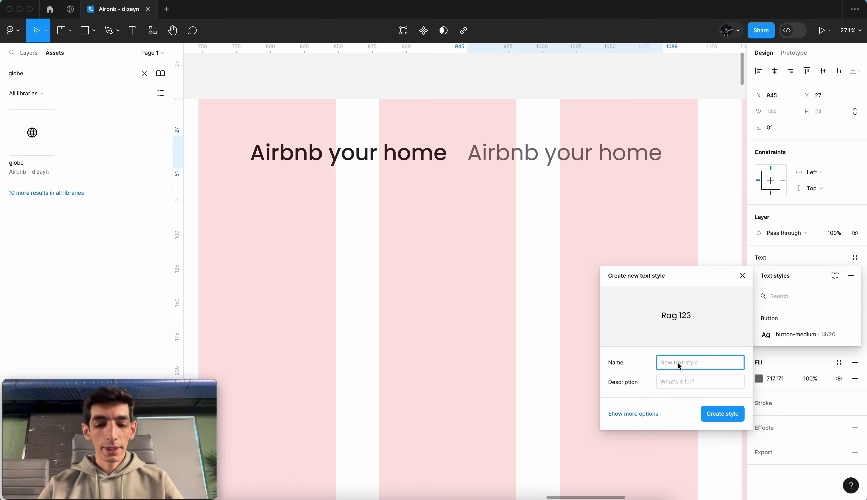
Save the grey copy's formatting as the Title/title-large-r text style.
{"action": "type", "text": "Title/tit"}
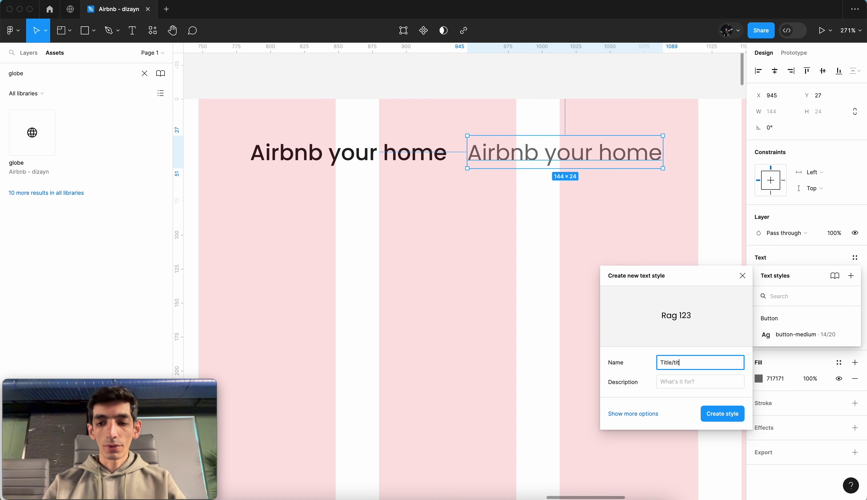
{"action": "type", "text": "le-l"}
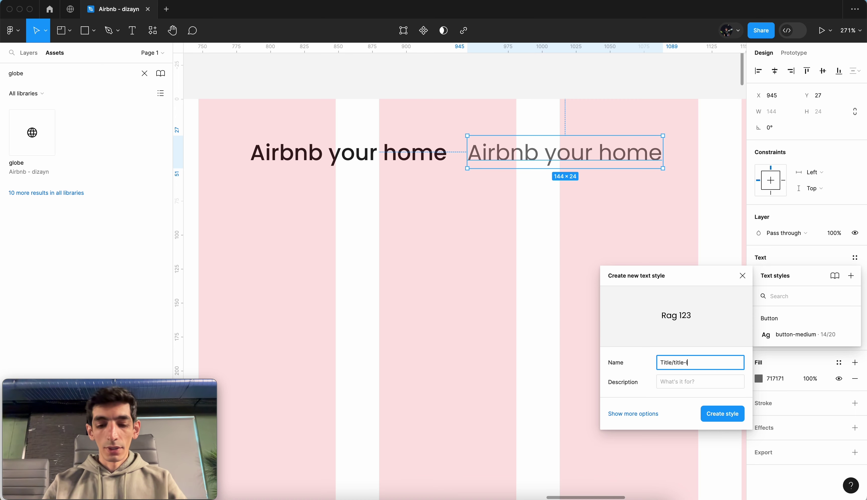
{"action": "type", "text": "arge"}
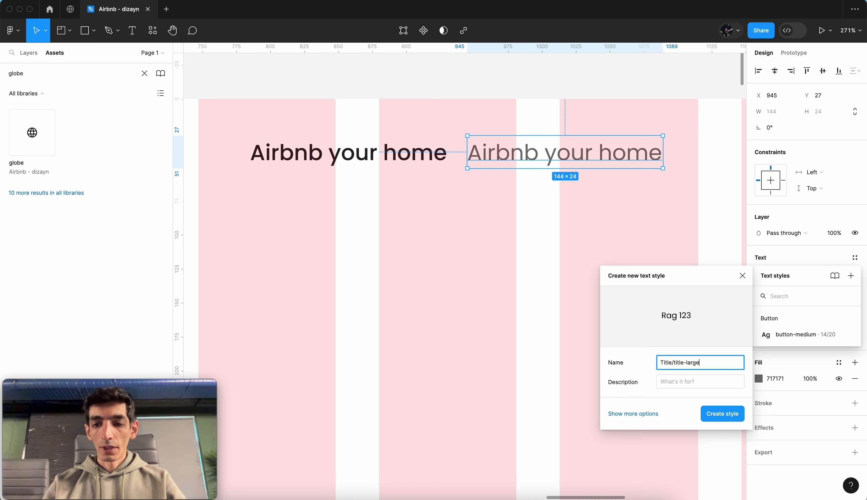
{"action": "type", "text": "-r"}
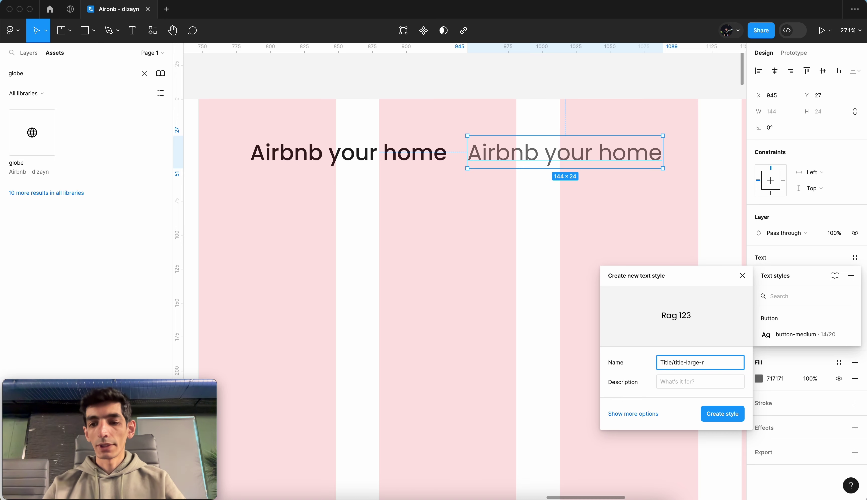
{"action": "left_click", "coordinate": [715, 417]}
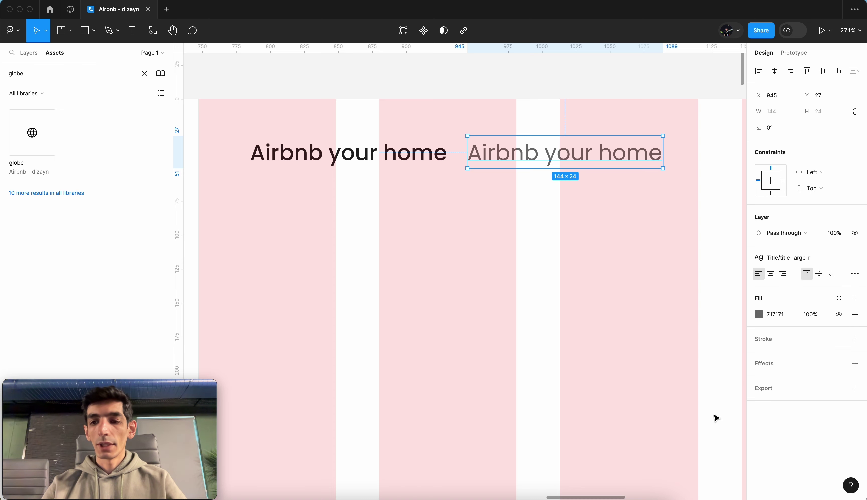
Save the dark text's formatting as Title/title-large-m, apply it, then deselect.
{"action": "left_click", "coordinate": [413, 158]}
{"action": "left_click", "coordinate": [855, 258]}
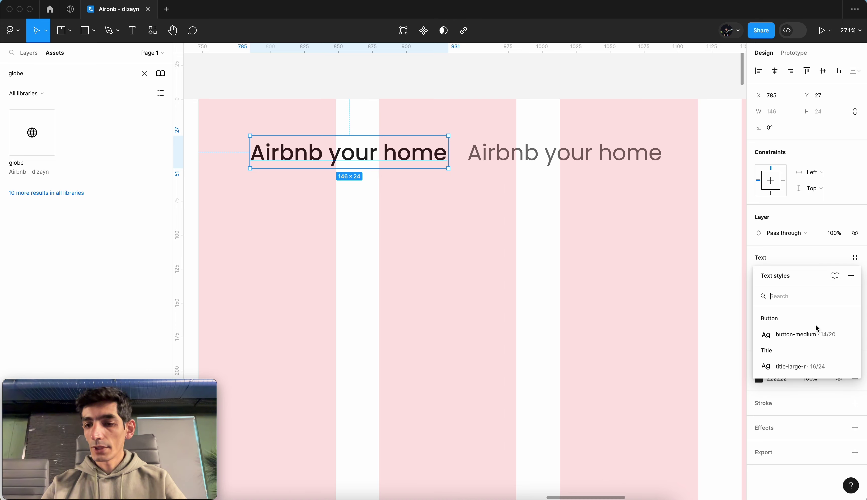
{"action": "left_click", "coordinate": [851, 276]}
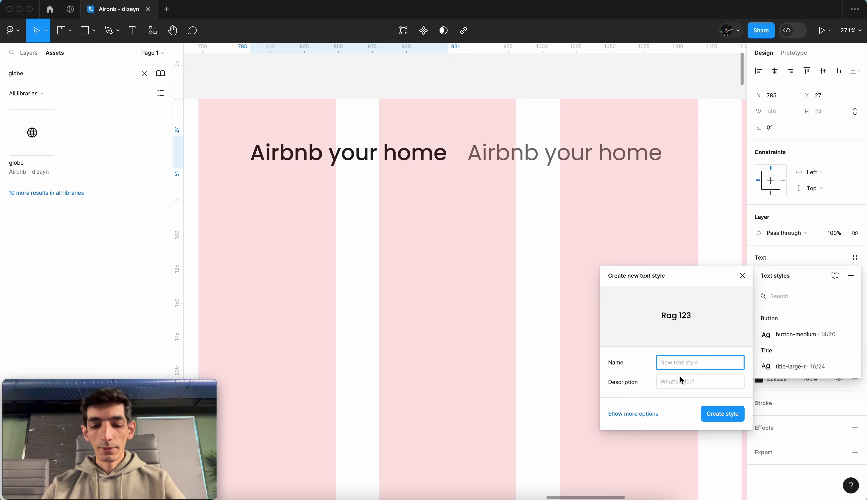
{"action": "type", "text": "Title/tit"}
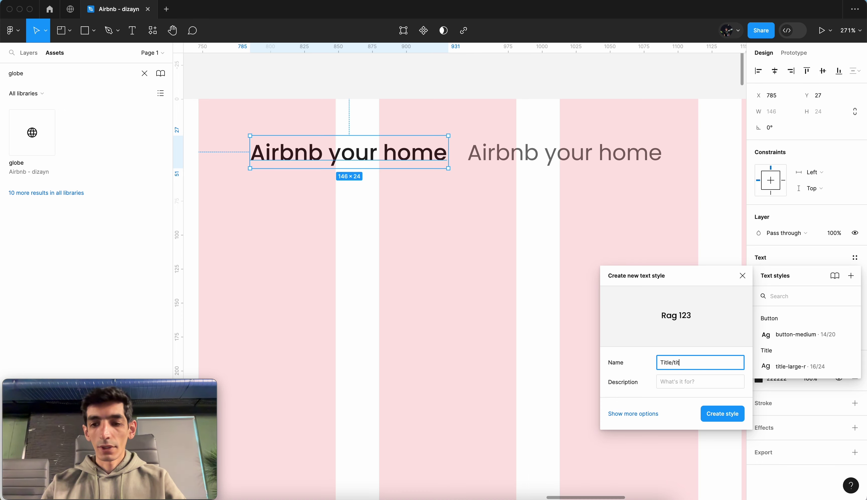
{"action": "type", "text": "le-large-m"}
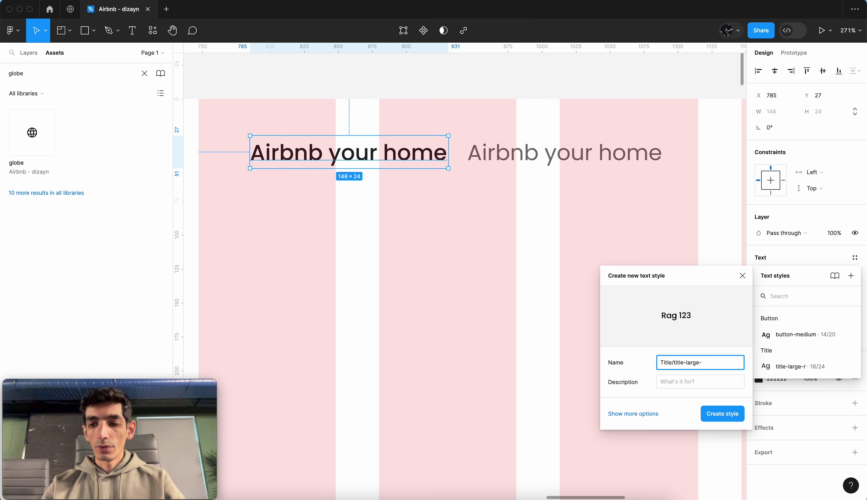
{"action": "left_click", "coordinate": [714, 417]}
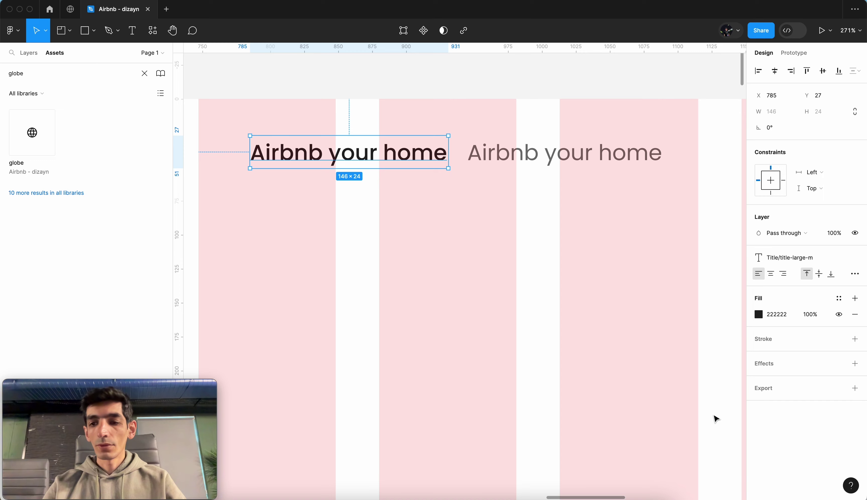
{"action": "left_click", "coordinate": [777, 262]}
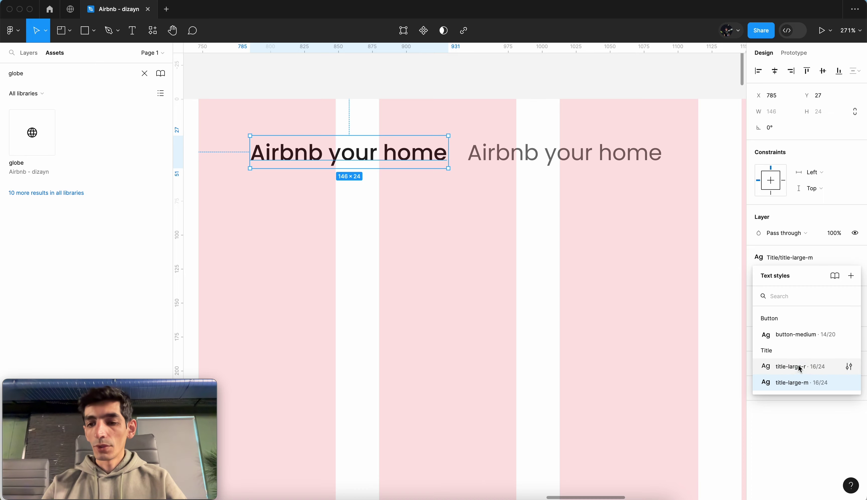
{"action": "left_click", "coordinate": [606, 332]}
{"action": "scroll", "coordinate": [605, 332], "scroll_direction": "down", "scroll_amount": 5}
{"action": "scroll", "coordinate": [604, 332], "scroll_direction": "down", "scroll_amount": 3}
{"action": "scroll", "coordinate": [571, 310], "scroll_direction": "right", "scroll_amount": 5}
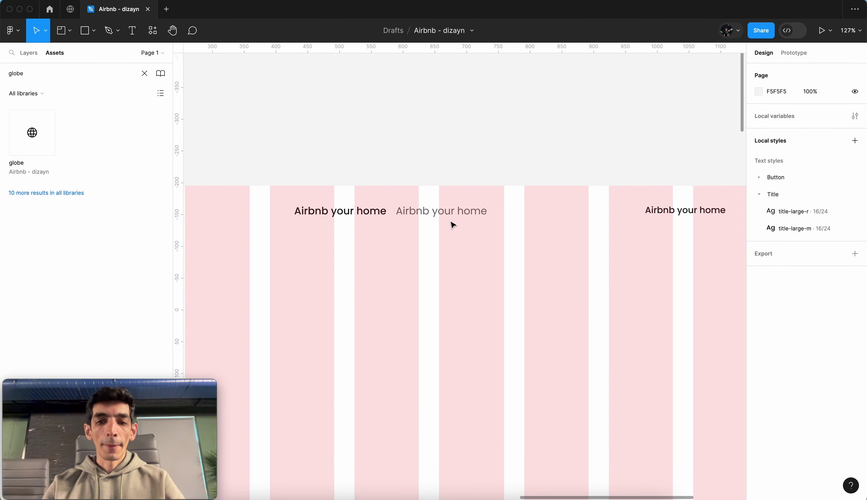
Wrap both Airbnb your home texts in a horizontal auto layout row.
{"action": "left_click_drag", "start_coordinate": [309, 244], "coordinate": [442, 209]}
{"action": "key", "text": "shift+a"}
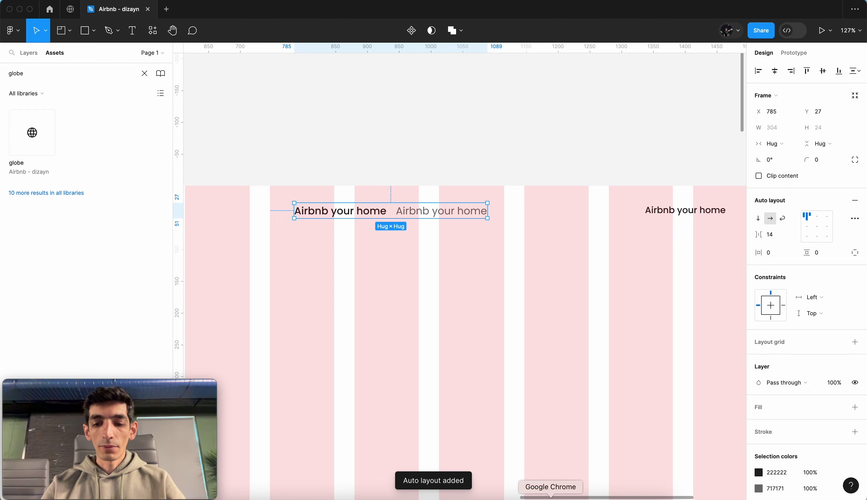
{"action": "left_click", "coordinate": [551, 495]}
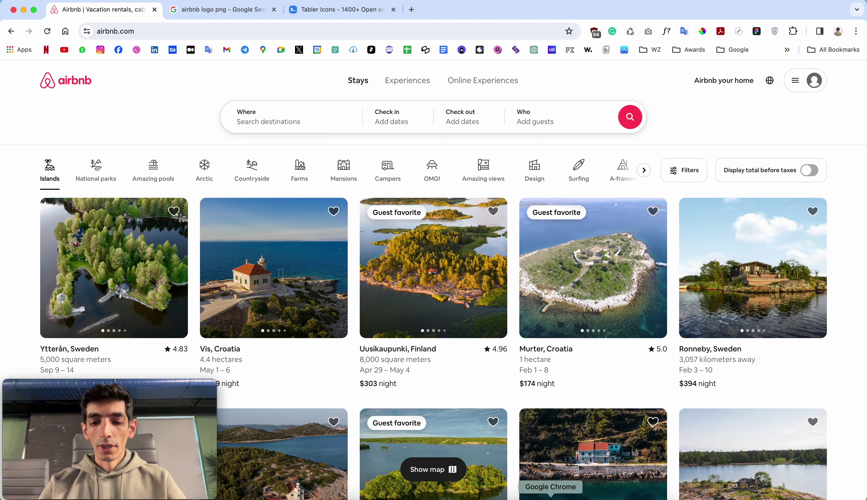
{"action": "left_click", "coordinate": [520, 495]}
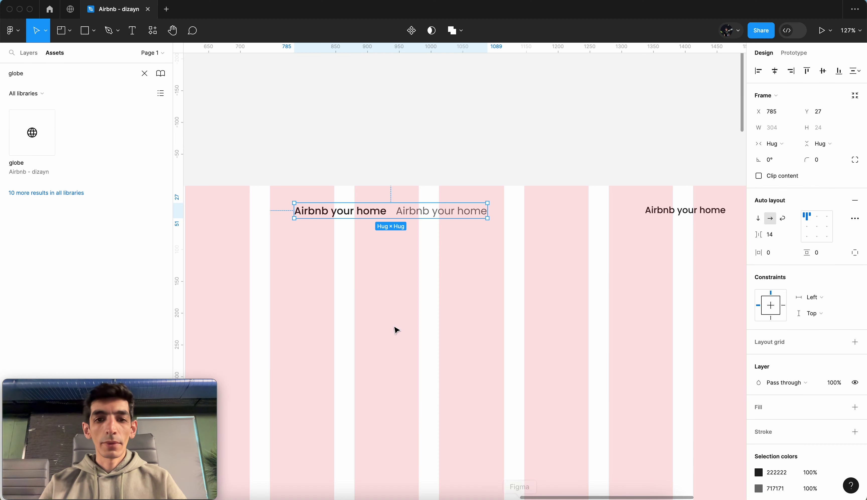
Retype the two texts as Stays and Experience.
{"action": "double_click", "coordinate": [327, 214]}
{"action": "scroll", "coordinate": [325, 212], "scroll_direction": "up", "scroll_amount": 5}
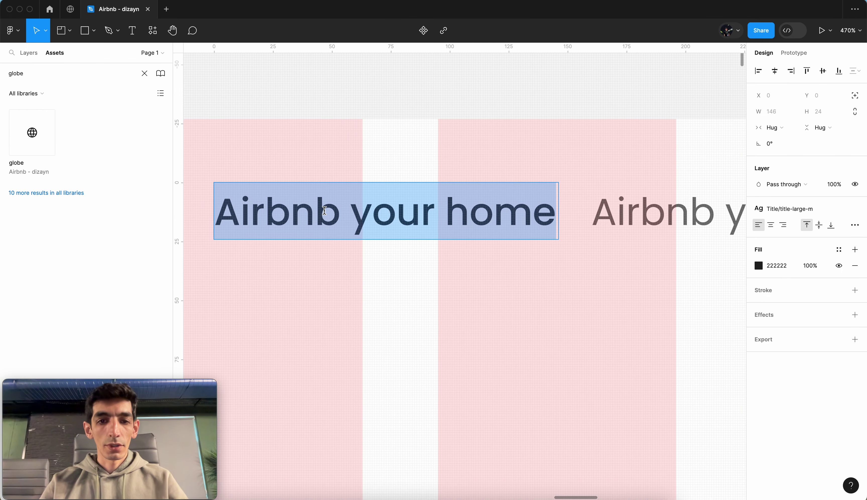
{"action": "type", "text": "Stays"}
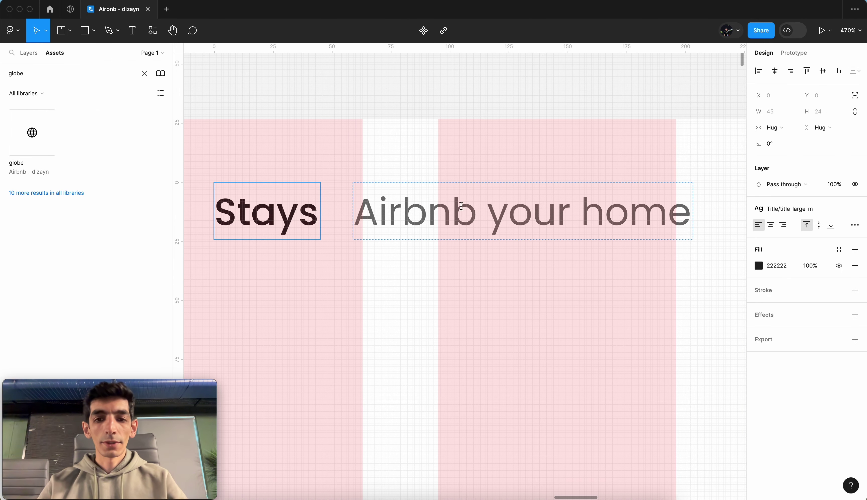
{"action": "double_click", "coordinate": [461, 206]}
{"action": "scroll", "coordinate": [454, 211], "scroll_direction": "down", "scroll_amount": 3}
{"action": "type", "text": "Ex"}
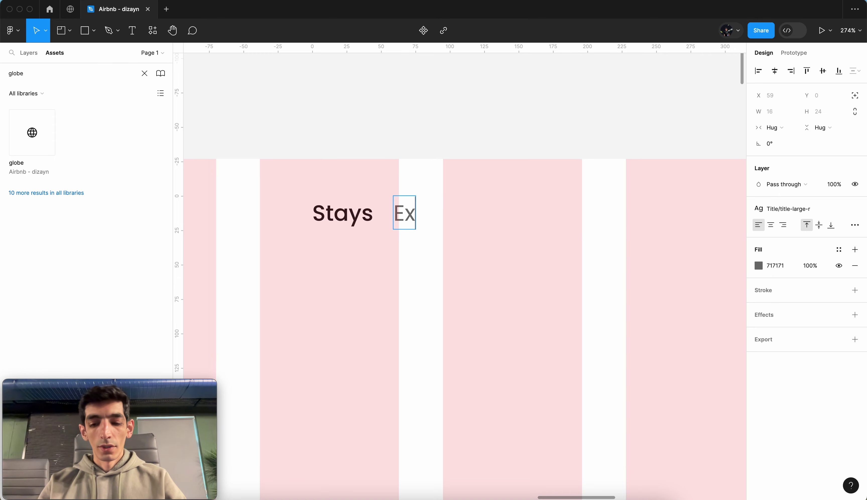
{"action": "type", "text": "perienc"}
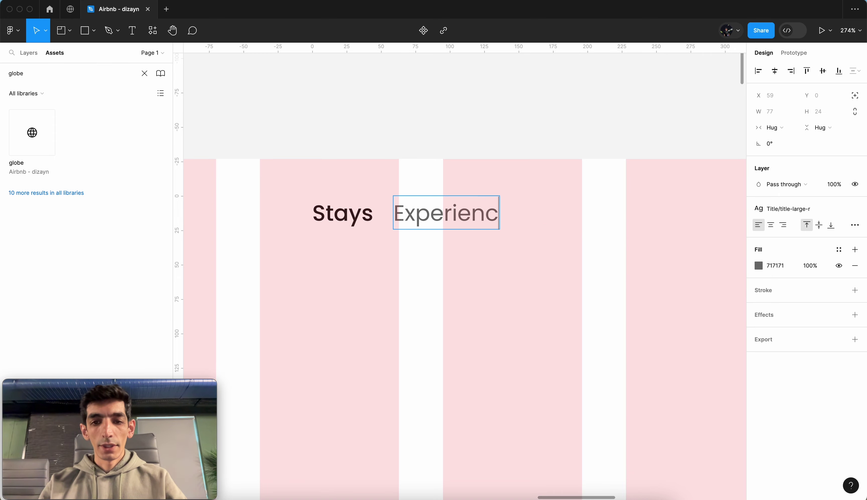
{"action": "type", "text": "e"}
{"action": "scroll", "coordinate": [450, 217], "scroll_direction": "down", "scroll_amount": 3}
{"action": "key", "text": "Escape"}
{"action": "left_click", "coordinate": [438, 307]}
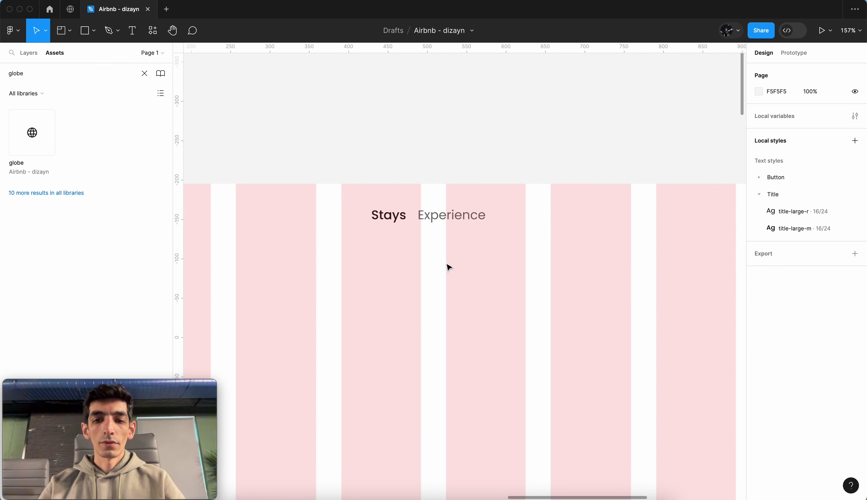
Duplicate Experience and change the copy to Online experience.
{"action": "left_click", "coordinate": [452, 220]}
{"action": "scroll", "coordinate": [453, 221], "scroll_direction": "up", "scroll_amount": 5}
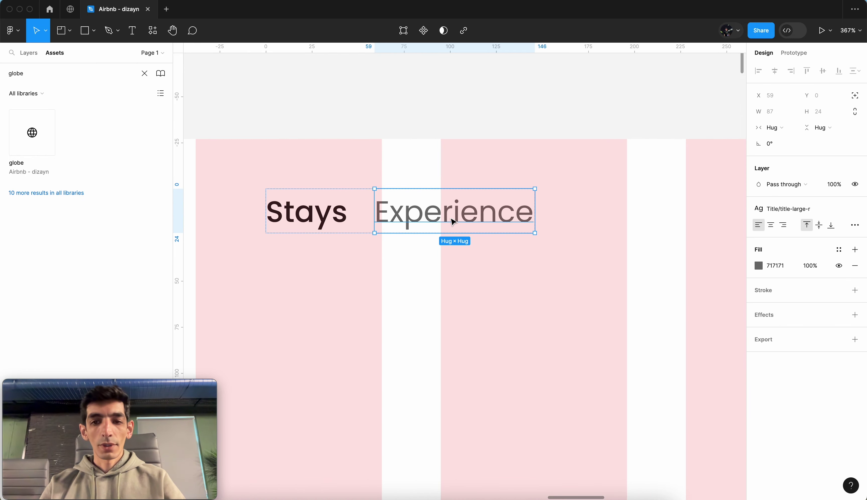
{"action": "key", "text": "super+d"}
{"action": "scroll", "coordinate": [567, 195], "scroll_direction": "down", "scroll_amount": 3}
{"action": "double_click", "coordinate": [532, 215]}
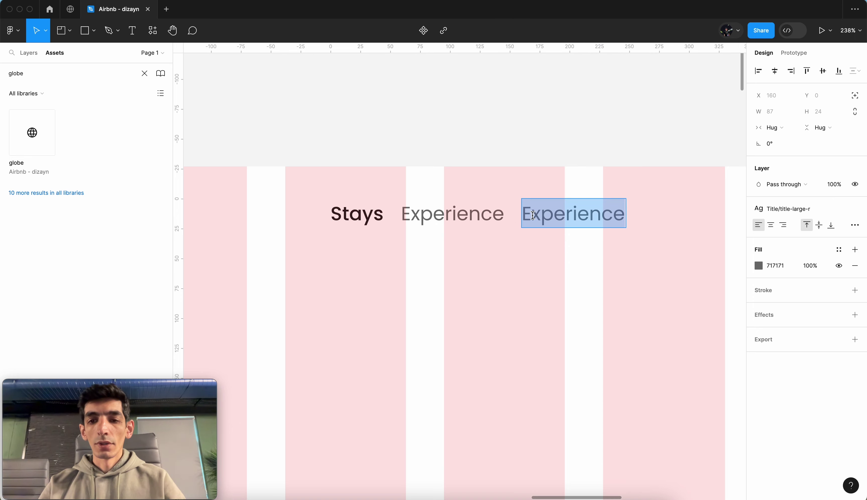
{"action": "left_click", "coordinate": [533, 215]}
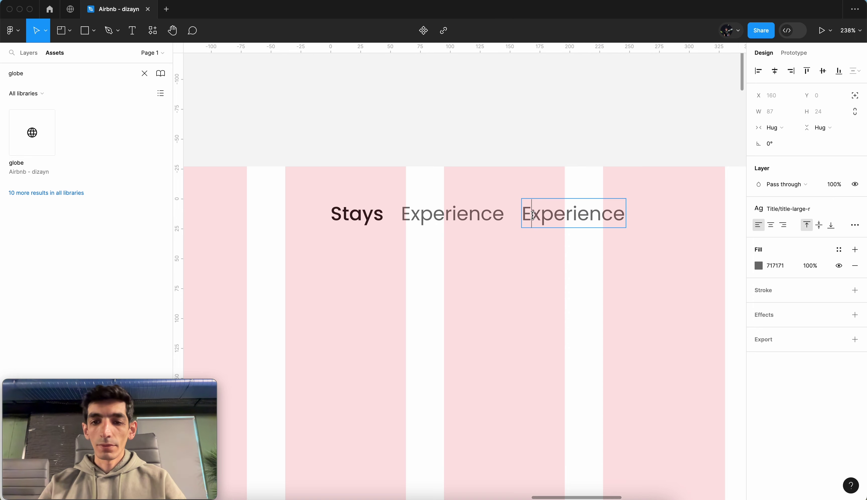
{"action": "key", "text": "BackSpace"}
{"action": "type", "text": "Online "}
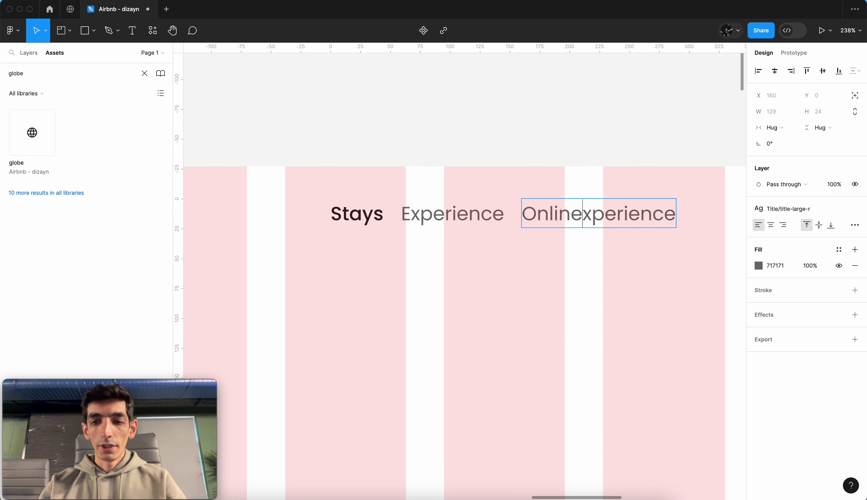
{"action": "type", "text": "e"}
{"action": "key", "text": "Escape"}
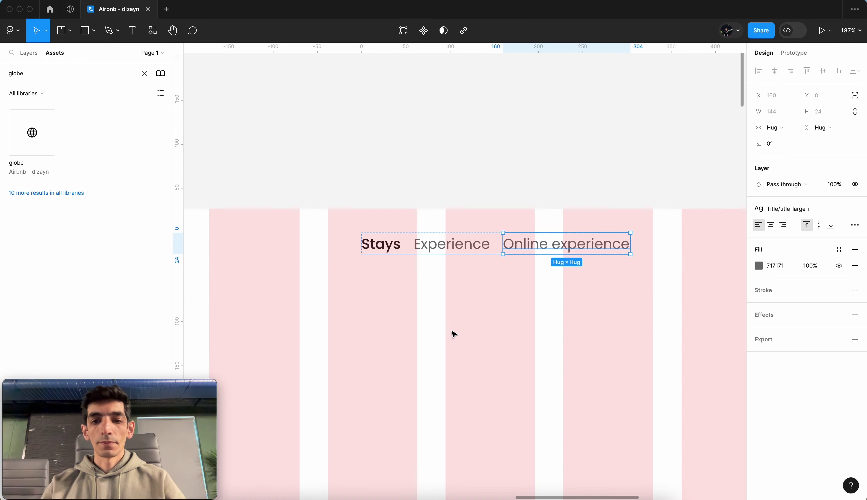
{"action": "scroll", "coordinate": [453, 333], "scroll_direction": "down", "scroll_amount": 10}
{"action": "key", "text": "Escape"}
{"action": "scroll", "coordinate": [458, 264], "scroll_direction": "up", "scroll_amount": 5}
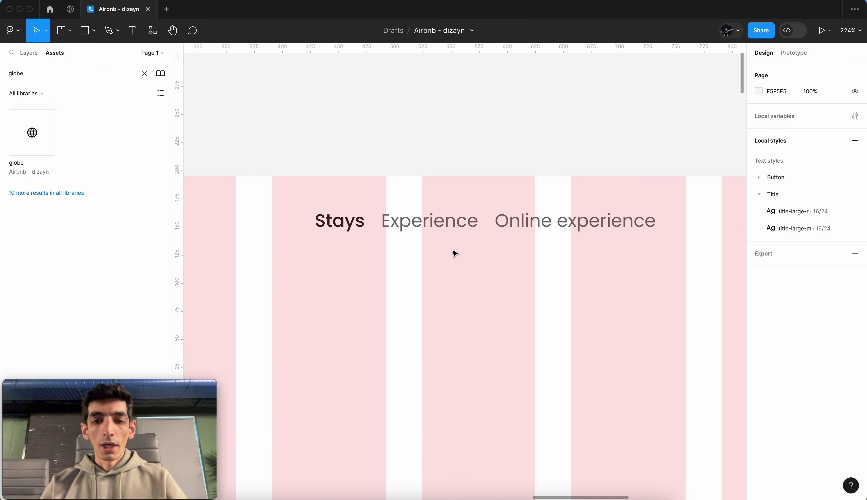
{"action": "left_click", "coordinate": [447, 224]}
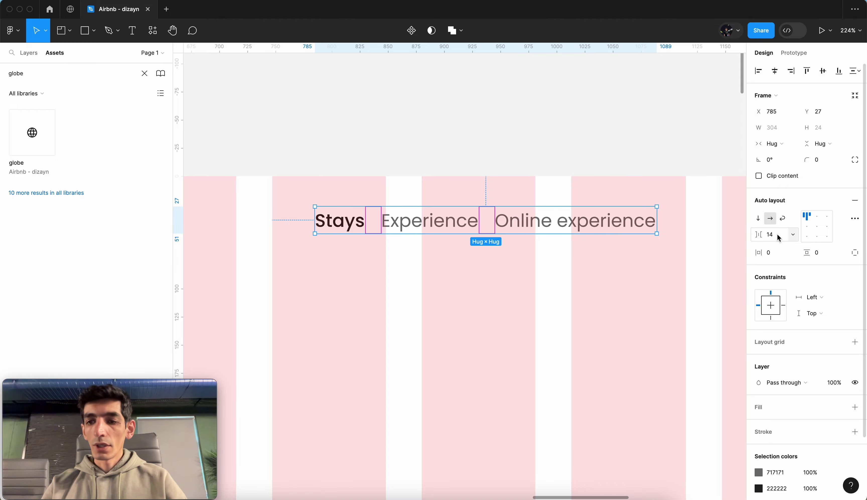
Set the nav-link row's spacing to 32 after checking the Airbnb navbar.
{"action": "left_click", "coordinate": [550, 495]}
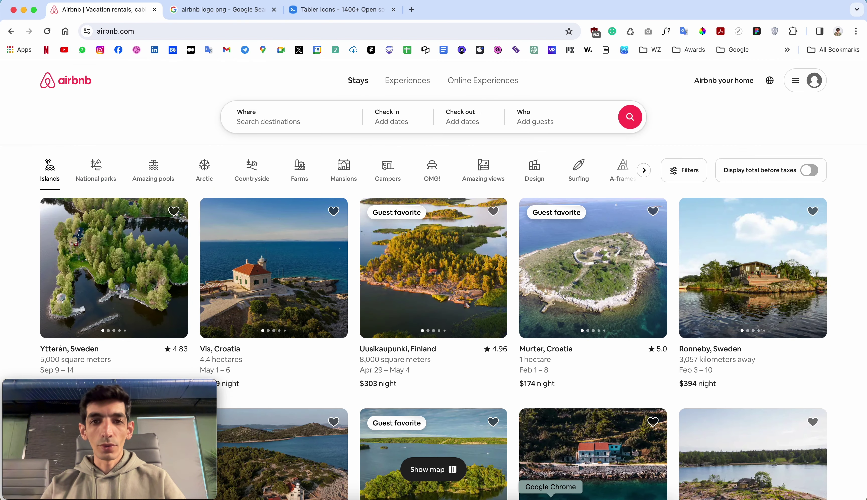
{"action": "left_click", "coordinate": [520, 496]}
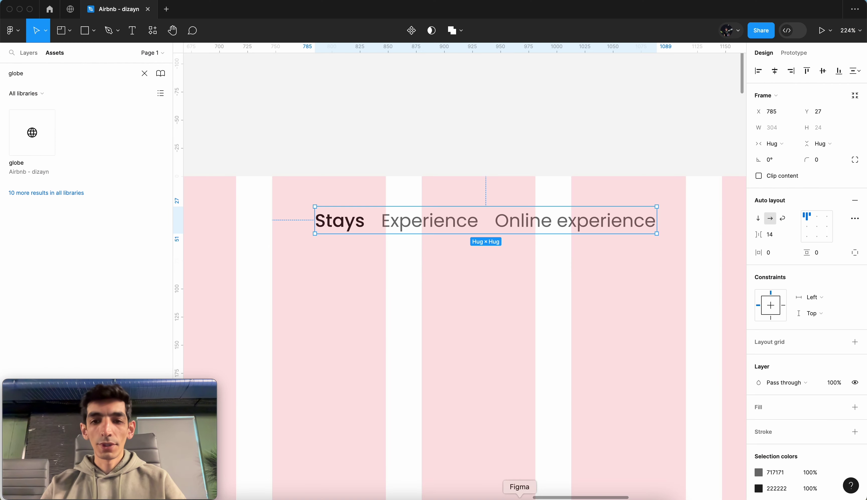
{"action": "left_click", "coordinate": [771, 234]}
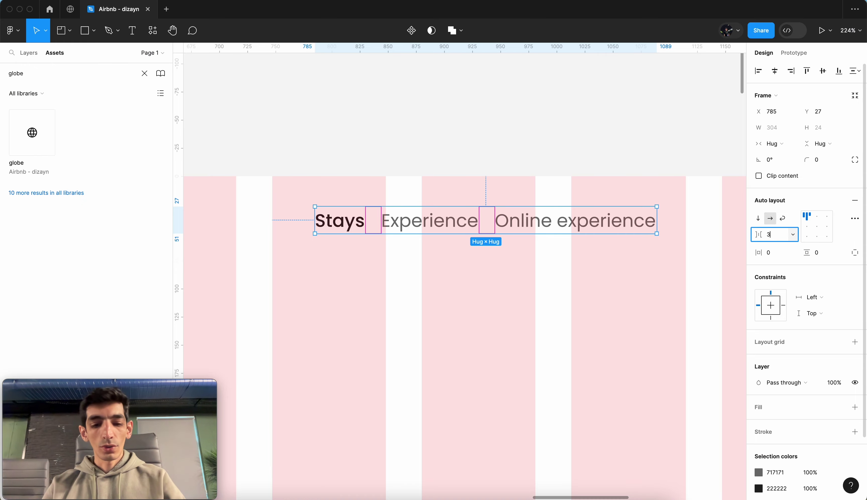
{"action": "type", "text": "32"}
{"action": "key", "text": "Return"}
{"action": "scroll", "coordinate": [354, 273], "scroll_direction": "down", "scroll_amount": 5}
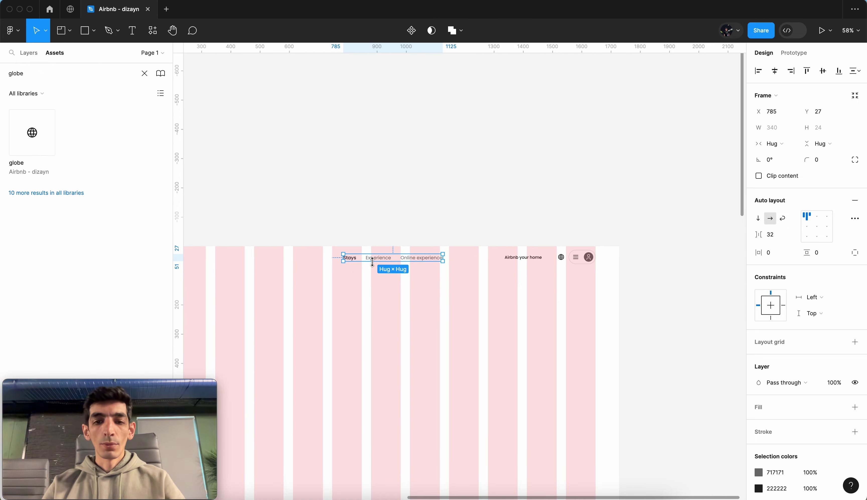
{"action": "scroll", "coordinate": [588, 270], "scroll_direction": "up", "scroll_amount": 10}
{"action": "scroll", "coordinate": [585, 269], "scroll_direction": "right", "scroll_amount": 1}
{"action": "scroll", "coordinate": [585, 269], "scroll_direction": "left", "scroll_amount": 2}
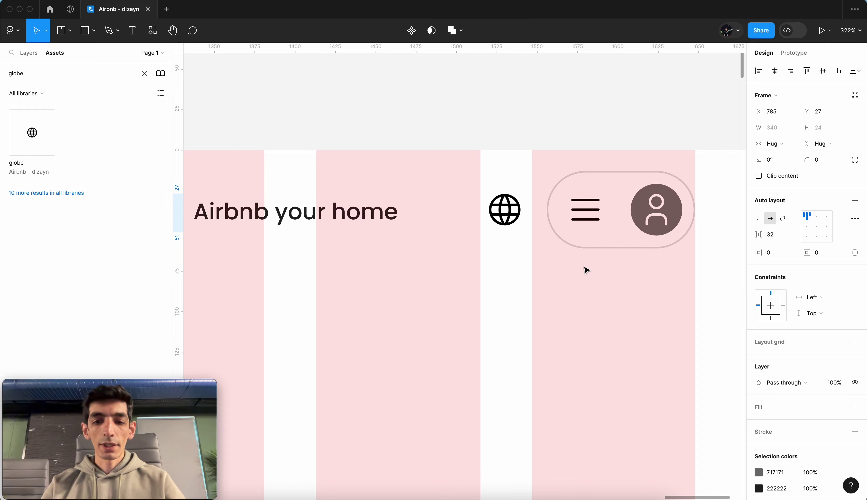
Group Airbnb your home, the globe and the menu-user capsule in an auto layout row with 24 spacing.
{"action": "left_click", "coordinate": [551, 498]}
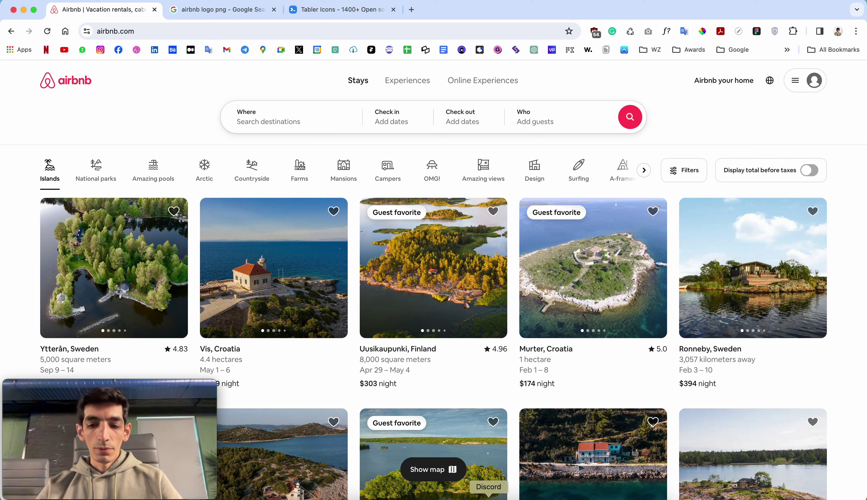
{"action": "left_click", "coordinate": [519, 497]}
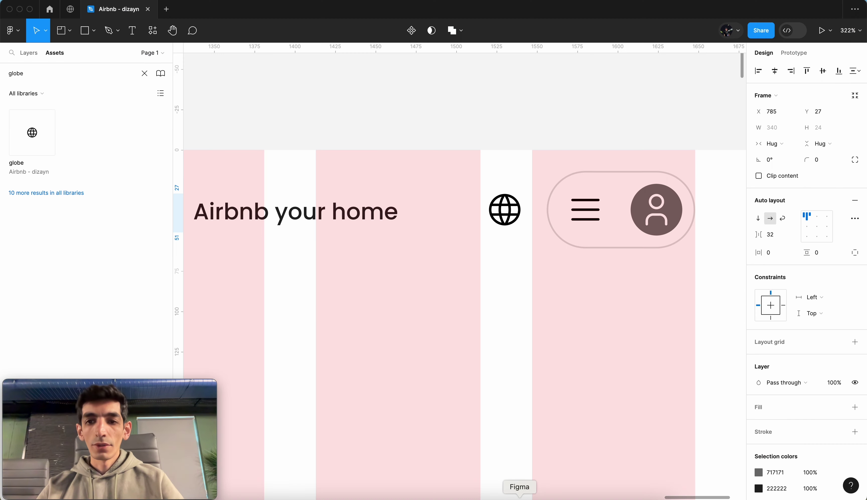
{"action": "scroll", "coordinate": [537, 349], "scroll_direction": "down", "scroll_amount": 3}
{"action": "left_click_drag", "start_coordinate": [405, 329], "coordinate": [620, 250]}
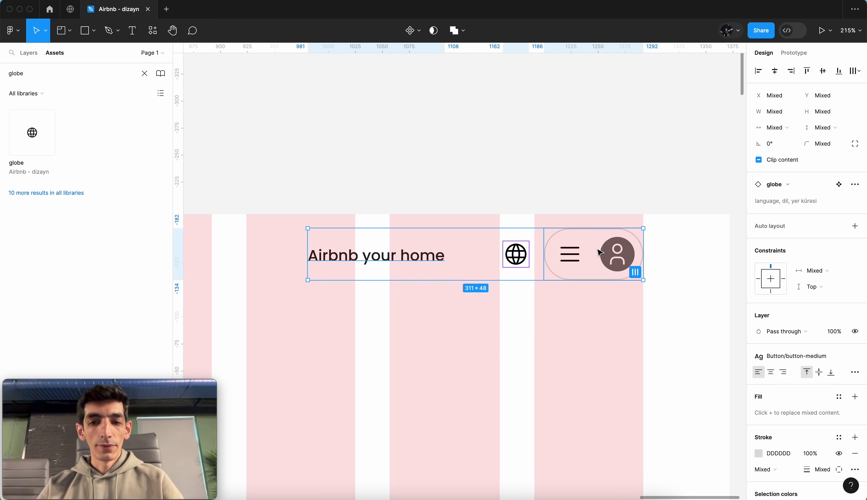
{"action": "key", "text": "shift+a"}
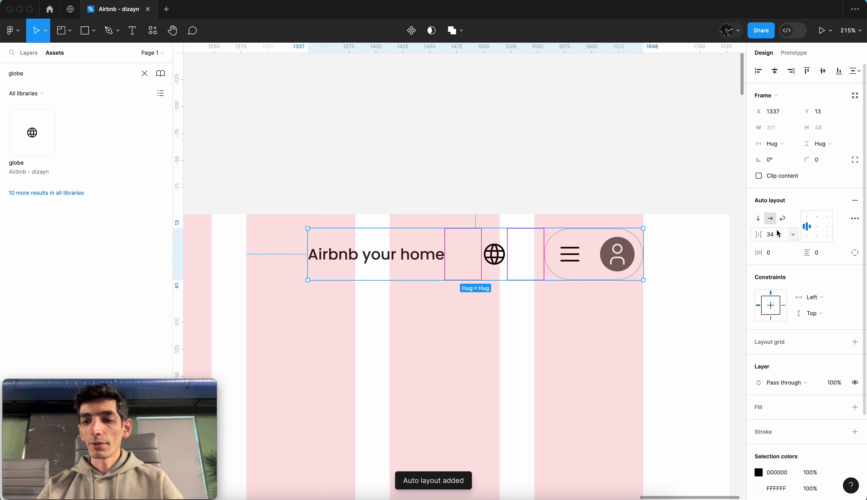
{"action": "left_click", "coordinate": [776, 237]}
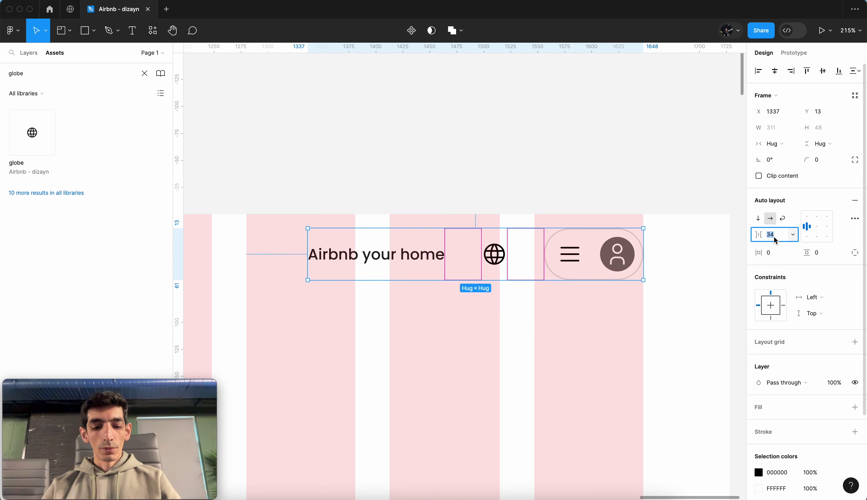
{"action": "type", "text": "20"}
{"action": "key", "text": "Return"}
Set the right-hand header group's horizontal constraint to Right.
{"action": "left_click", "coordinate": [548, 342]}
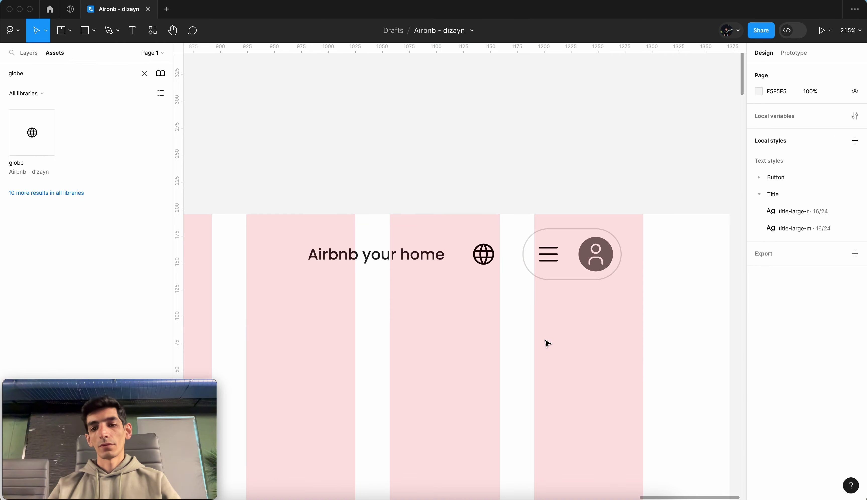
{"action": "scroll", "coordinate": [547, 342], "scroll_direction": "down", "scroll_amount": 5}
{"action": "scroll", "coordinate": [547, 342], "scroll_direction": "up", "scroll_amount": 3}
{"action": "scroll", "coordinate": [547, 342], "scroll_direction": "down", "scroll_amount": 3}
{"action": "scroll", "coordinate": [547, 342], "scroll_direction": "down", "scroll_amount": 1}
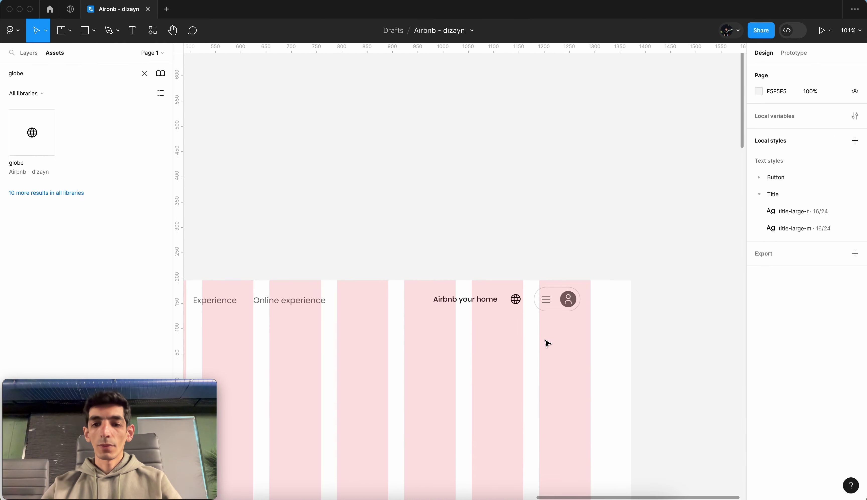
{"action": "scroll", "coordinate": [547, 343], "scroll_direction": "left", "scroll_amount": 3}
{"action": "left_click", "coordinate": [642, 272]}
{"action": "scroll", "coordinate": [637, 278], "scroll_direction": "up", "scroll_amount": 5}
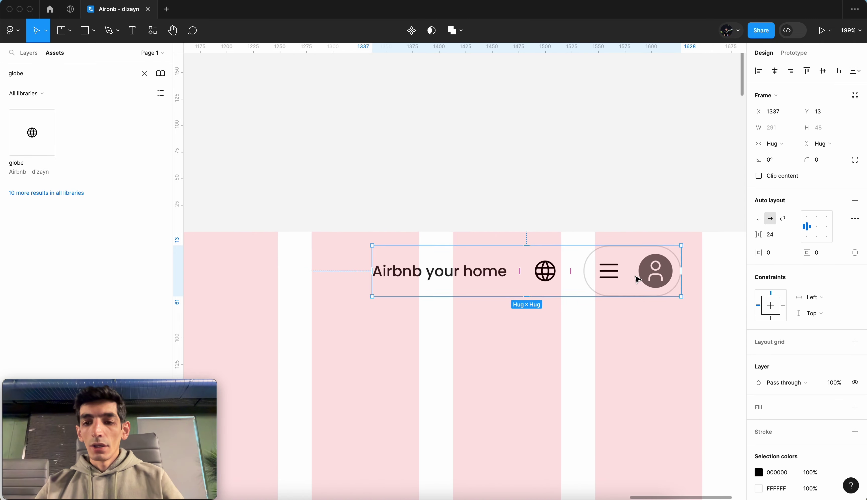
{"action": "scroll", "coordinate": [638, 279], "scroll_direction": "up", "scroll_amount": 3}
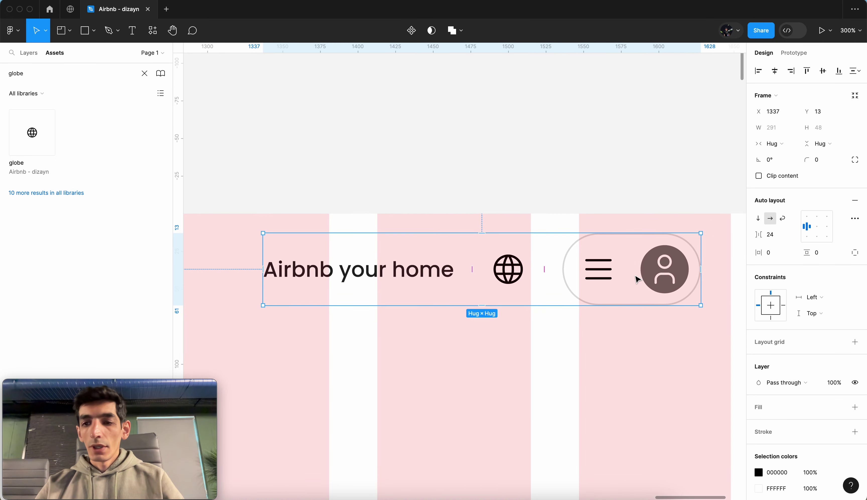
{"action": "left_click", "coordinate": [783, 306]}
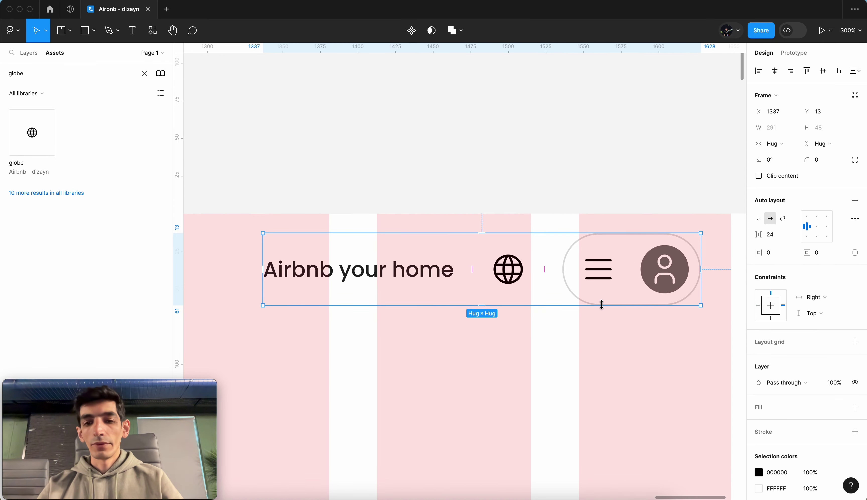
{"action": "scroll", "coordinate": [601, 304], "scroll_direction": "down", "scroll_amount": 5}
{"action": "scroll", "coordinate": [602, 304], "scroll_direction": "up", "scroll_amount": 4}
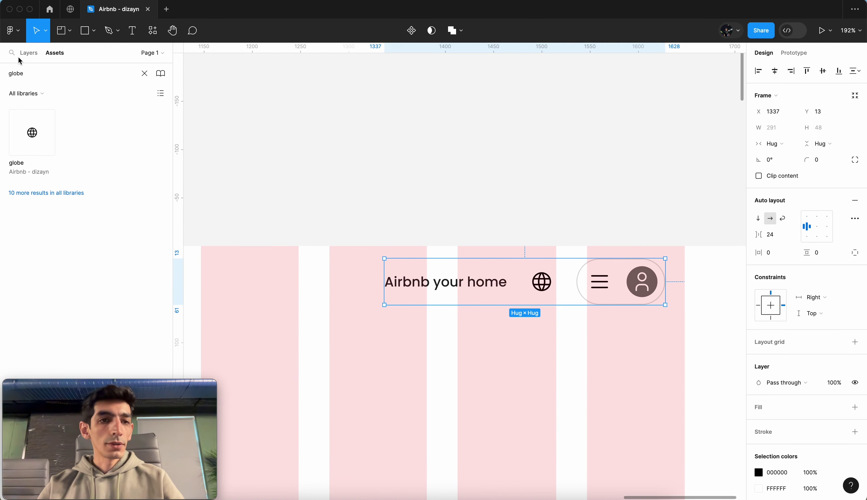
Rename the Frame 2 layer to right-side.
{"action": "left_click", "coordinate": [28, 54]}
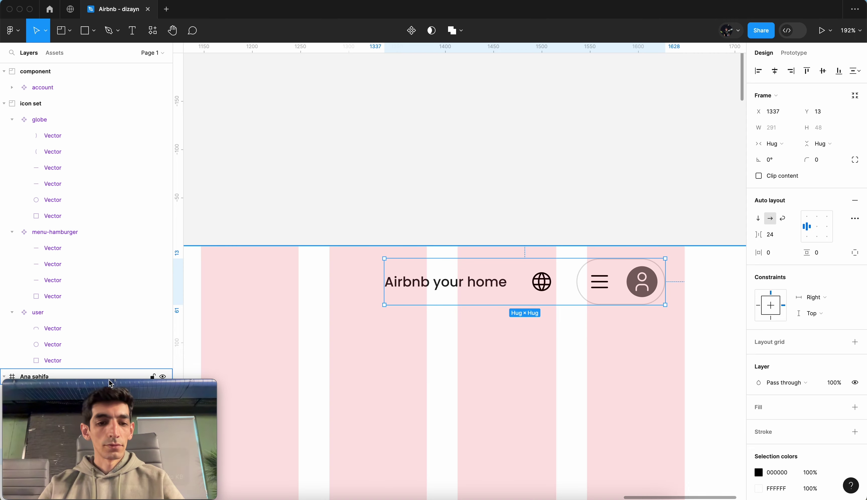
{"action": "left_click_drag", "start_coordinate": [125, 399], "coordinate": [331, 401]}
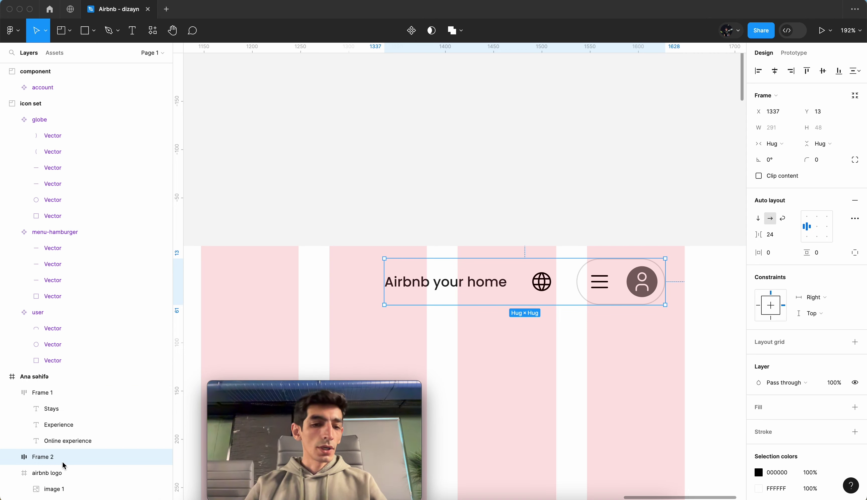
{"action": "double_click", "coordinate": [44, 457]}
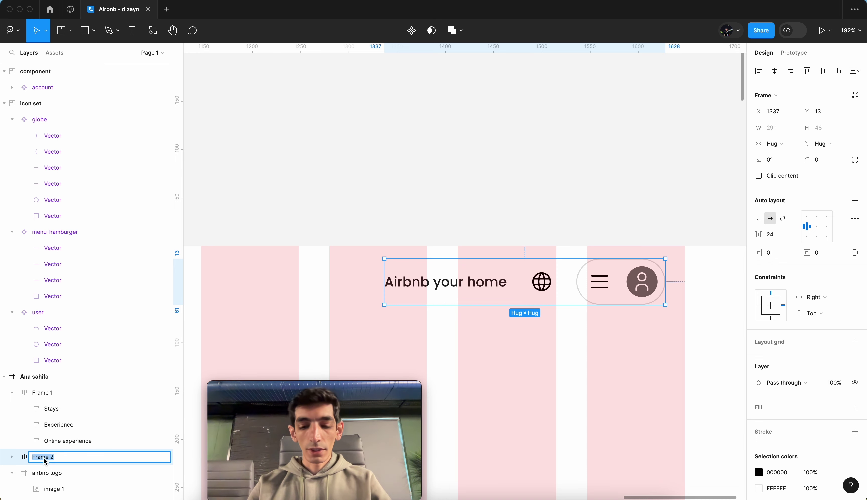
{"action": "type", "text": "right-"}
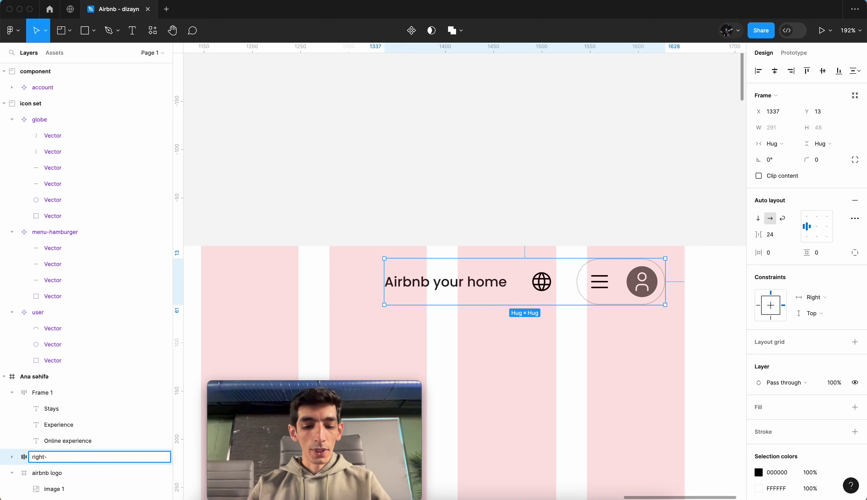
{"action": "type", "text": "side"}
{"action": "key", "text": "Return"}
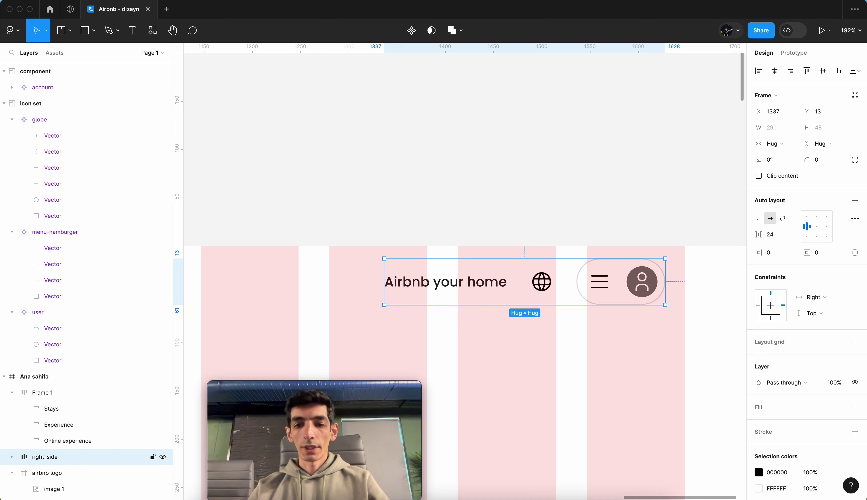
Rename the Stays/Experience/Online experience frame (Frame 1) to header-menu.
{"action": "scroll", "coordinate": [282, 308], "scroll_direction": "down", "scroll_amount": 10}
{"action": "scroll", "coordinate": [282, 308], "scroll_direction": "down", "scroll_amount": 2}
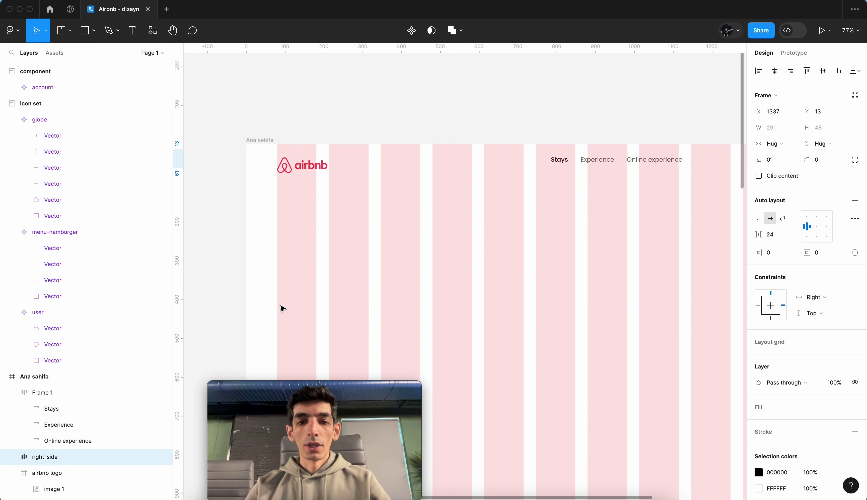
{"action": "left_click", "coordinate": [294, 160]}
{"action": "scroll", "coordinate": [295, 158], "scroll_direction": "down", "scroll_amount": 1}
{"action": "scroll", "coordinate": [296, 158], "scroll_direction": "right", "scroll_amount": 1}
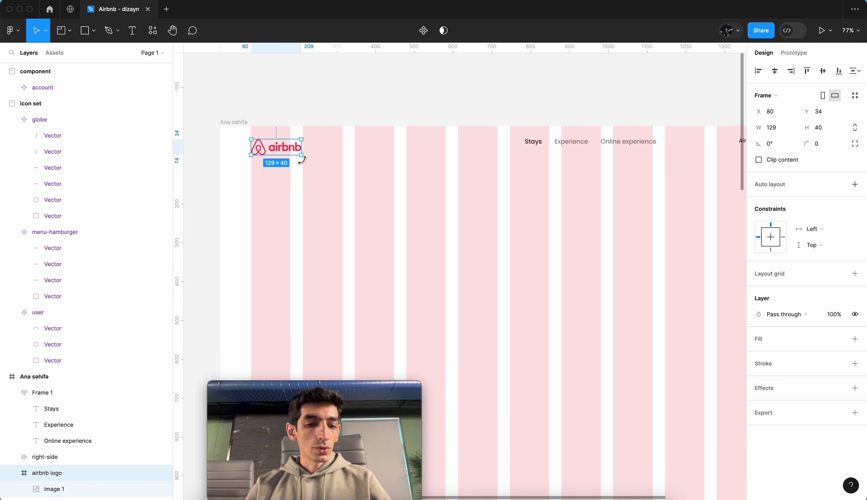
{"action": "scroll", "coordinate": [393, 300], "scroll_direction": "right", "scroll_amount": 4}
{"action": "scroll", "coordinate": [393, 300], "scroll_direction": "up", "scroll_amount": 1}
{"action": "left_click", "coordinate": [478, 194]}
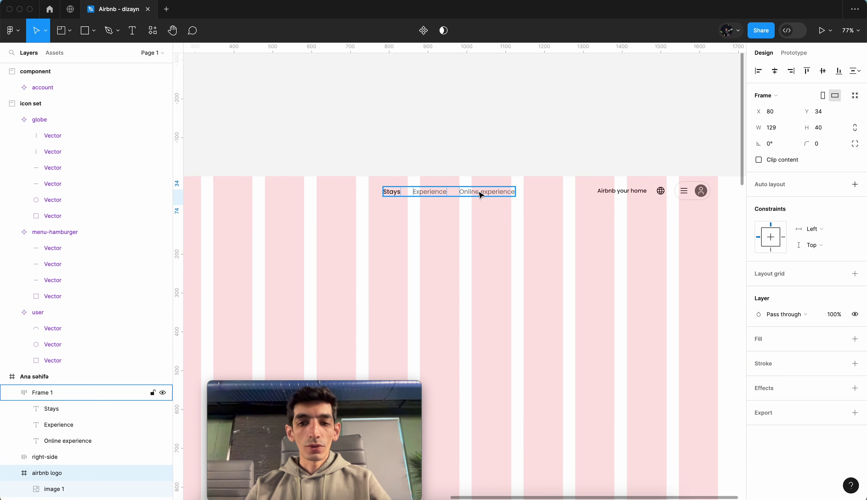
{"action": "double_click", "coordinate": [48, 393]}
{"action": "type", "text": "menu"}
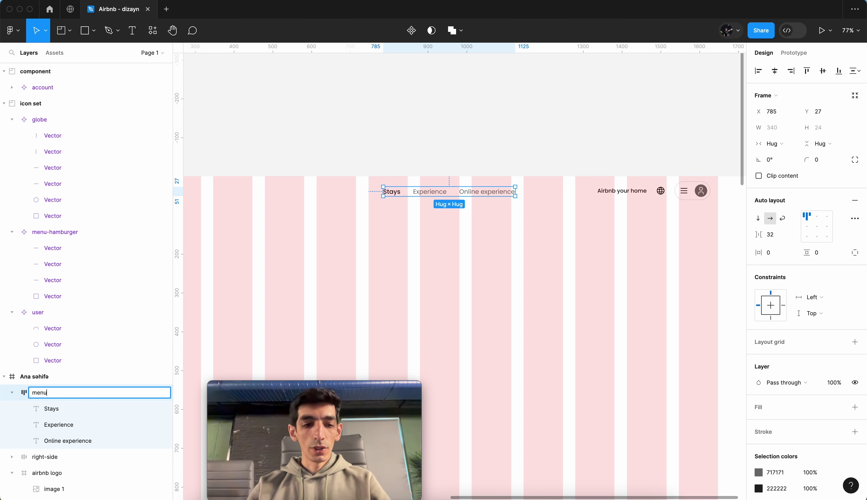
{"action": "key", "text": "Return"}
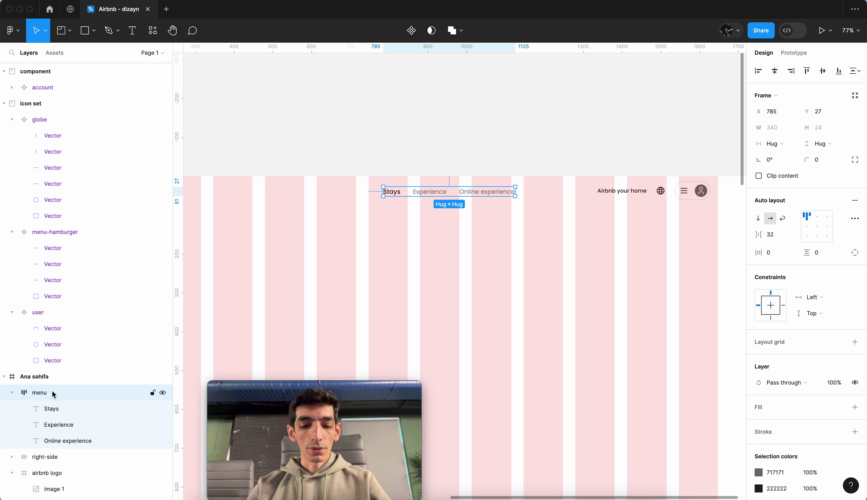
{"action": "double_click", "coordinate": [54, 394]}
{"action": "key", "text": "BackSpace"}
{"action": "key", "text": "BackSpace"}
{"action": "key", "text": "BackSpace"}
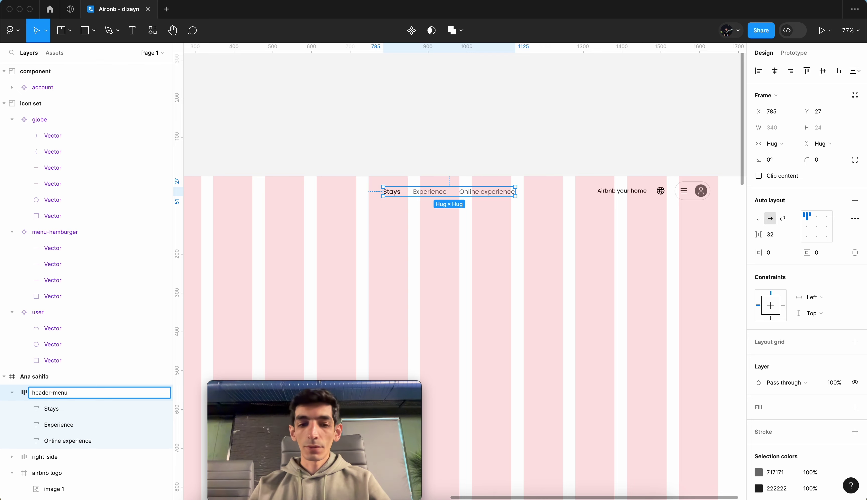
{"action": "key", "text": "Return"}
{"action": "scroll", "coordinate": [374, 269], "scroll_direction": "down", "scroll_amount": 1}
{"action": "scroll", "coordinate": [374, 269], "scroll_direction": "down", "scroll_amount": 2}
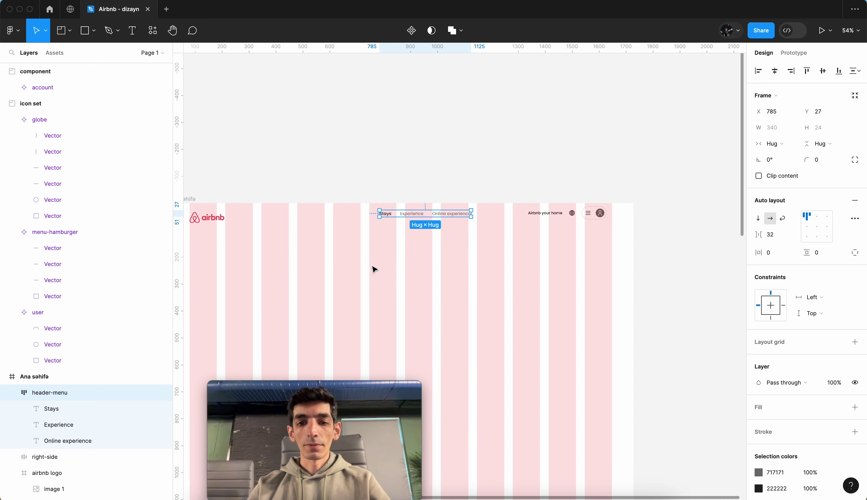
{"action": "scroll", "coordinate": [374, 269], "scroll_direction": "down", "scroll_amount": 1}
Wrap the logo, header-menu and right-side in a centre-aligned auto layout frame named header.
{"action": "left_click", "coordinate": [407, 223]}
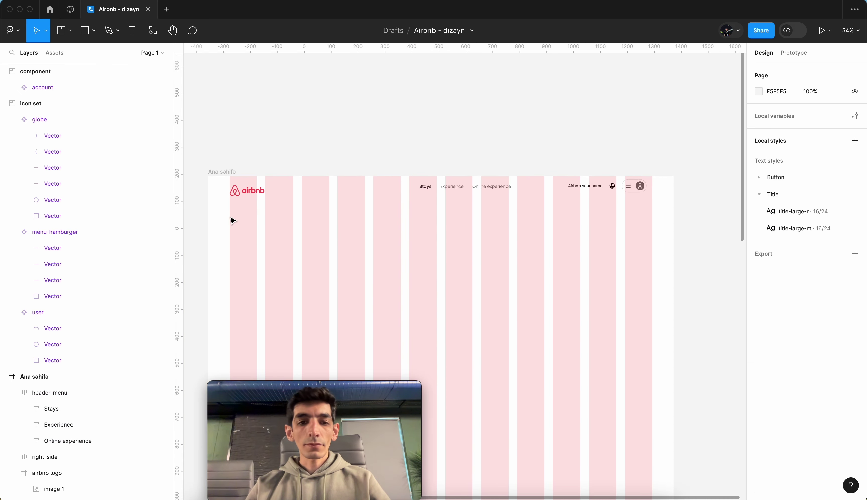
{"action": "left_click_drag", "start_coordinate": [231, 219], "coordinate": [643, 183]}
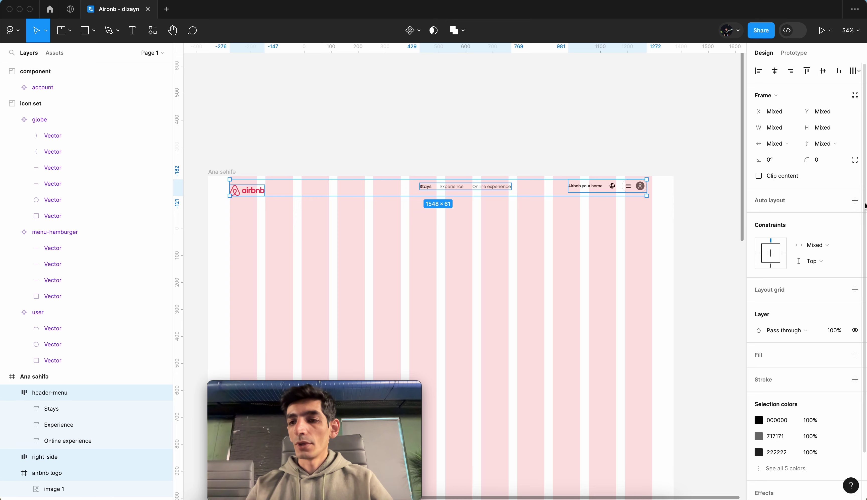
{"action": "left_click", "coordinate": [855, 200]}
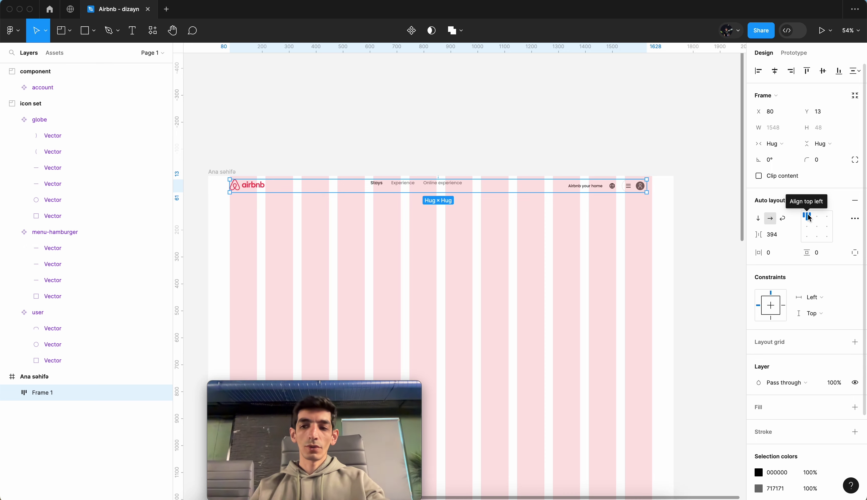
{"action": "left_click", "coordinate": [816, 229]}
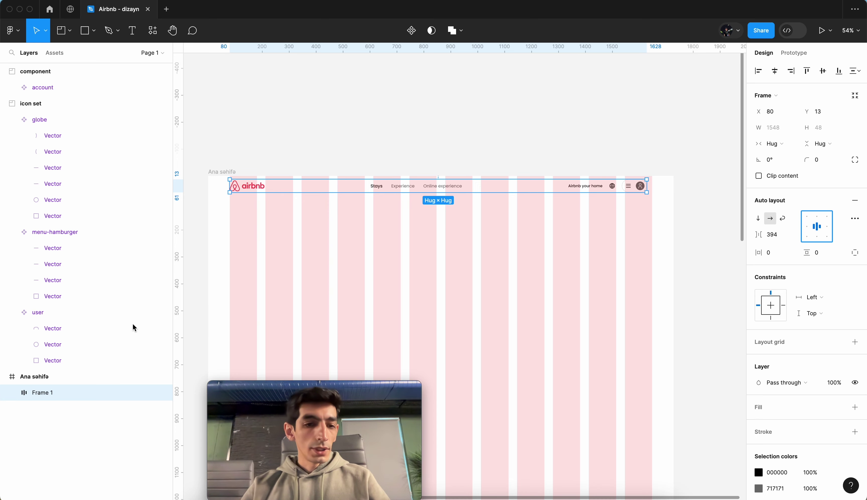
{"action": "double_click", "coordinate": [40, 393]}
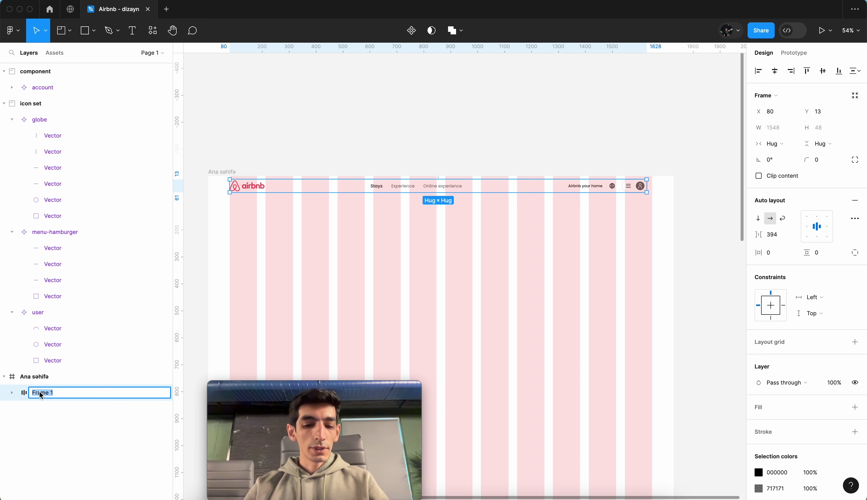
{"action": "type", "text": "header"}
{"action": "key", "text": "Return"}
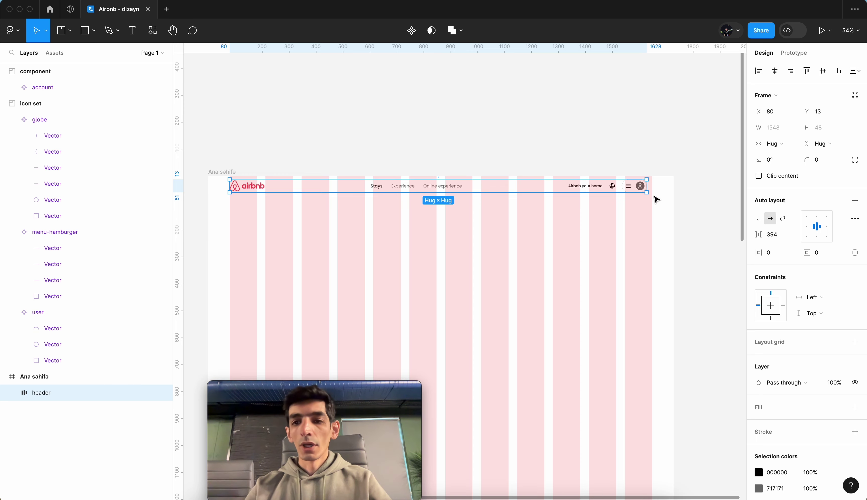
Stretch the header frame to a fixed 1568 px width across the page grid.
{"action": "scroll", "coordinate": [657, 199], "scroll_direction": "up", "scroll_amount": 3, "text": "ctrl"}
{"action": "scroll", "coordinate": [657, 194], "scroll_direction": "up", "scroll_amount": 3, "text": "ctrl"}
{"action": "scroll", "coordinate": [658, 192], "scroll_direction": "up", "scroll_amount": 3, "text": "ctrl"}
{"action": "scroll", "coordinate": [658, 188], "scroll_direction": "up", "scroll_amount": 3, "text": "ctrl"}
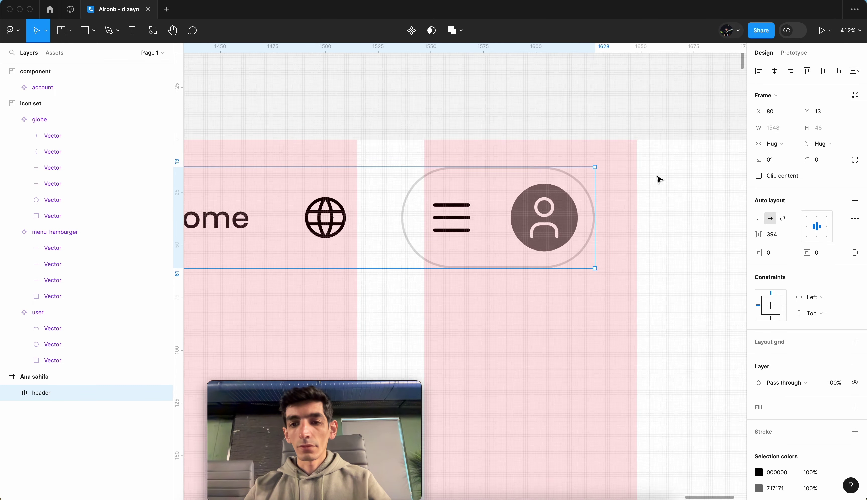
{"action": "scroll", "coordinate": [658, 179], "scroll_direction": "down", "scroll_amount": 5, "text": "ctrl"}
{"action": "scroll", "coordinate": [526, 179], "scroll_direction": "down", "scroll_amount": 2, "text": "ctrl"}
{"action": "scroll", "coordinate": [352, 182], "scroll_direction": "up", "scroll_amount": 2, "text": "ctrl"}
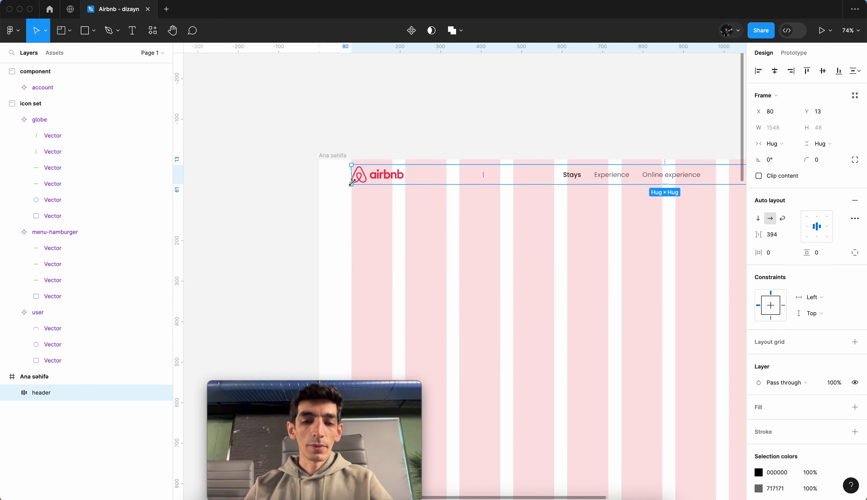
{"action": "scroll", "coordinate": [351, 182], "scroll_direction": "up", "scroll_amount": 4, "text": "ctrl"}
{"action": "scroll", "coordinate": [354, 186], "scroll_direction": "up", "scroll_amount": 2, "text": "ctrl"}
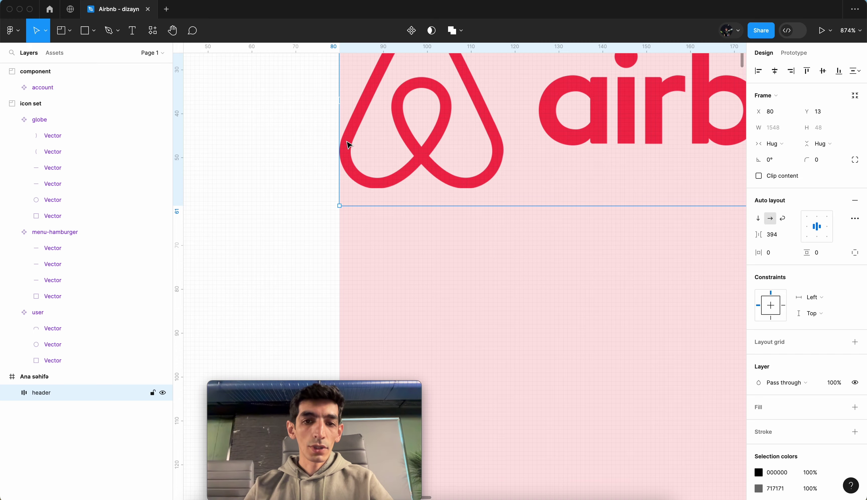
{"action": "scroll", "coordinate": [337, 195], "scroll_direction": "down", "scroll_amount": 5, "text": "ctrl"}
{"action": "scroll", "coordinate": [338, 195], "scroll_direction": "right", "scroll_amount": 2}
{"action": "scroll", "coordinate": [335, 195], "scroll_direction": "down", "scroll_amount": 2, "text": "ctrl"}
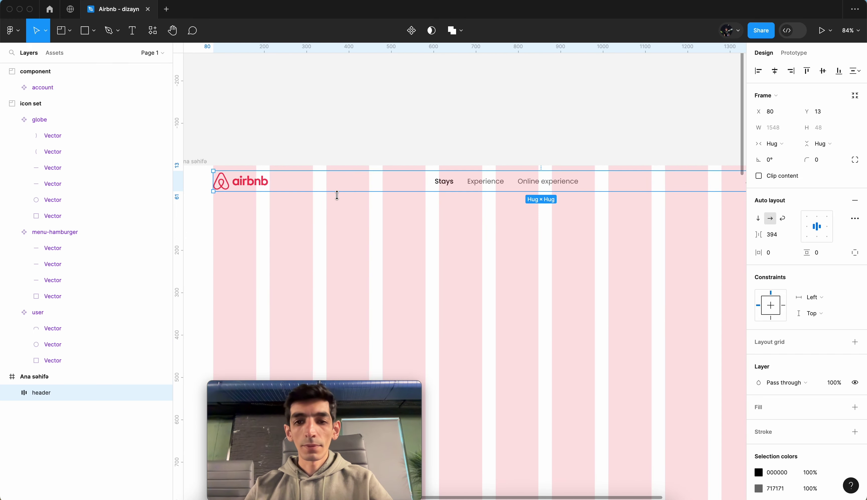
{"action": "scroll", "coordinate": [588, 179], "scroll_direction": "right", "scroll_amount": 3}
{"action": "scroll", "coordinate": [690, 165], "scroll_direction": "up", "scroll_amount": 3, "text": "ctrl"}
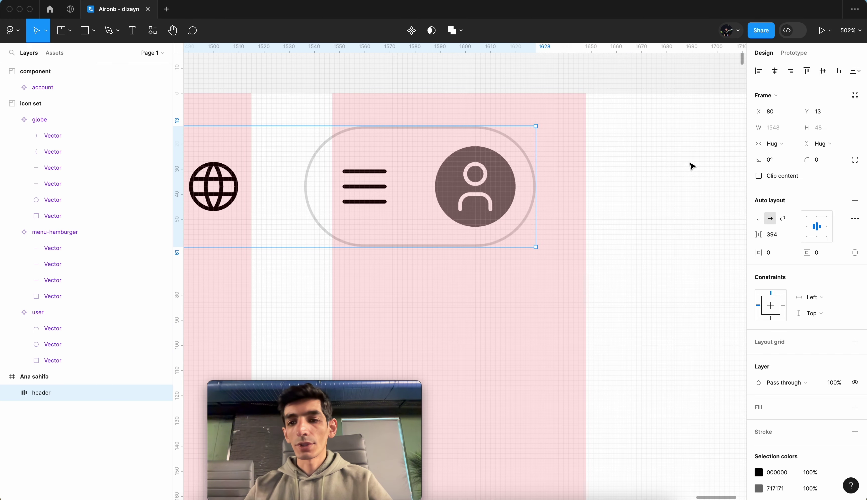
{"action": "scroll", "coordinate": [692, 165], "scroll_direction": "up", "scroll_amount": 3, "text": "ctrl"}
{"action": "left_click_drag", "start_coordinate": [400, 236], "coordinate": [495, 230]}
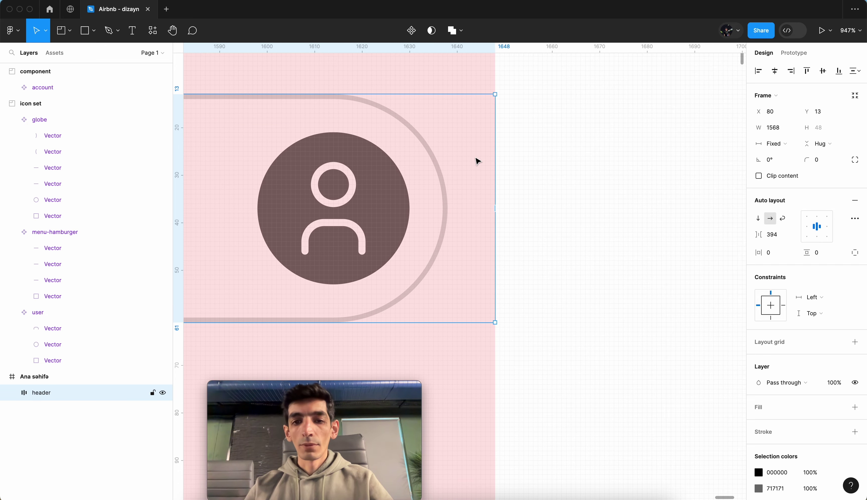
{"action": "scroll", "coordinate": [481, 205], "scroll_direction": "down", "scroll_amount": 5}
{"action": "scroll", "coordinate": [480, 205], "scroll_direction": "down", "scroll_amount": 3}
{"action": "scroll", "coordinate": [478, 203], "scroll_direction": "down", "scroll_amount": 3}
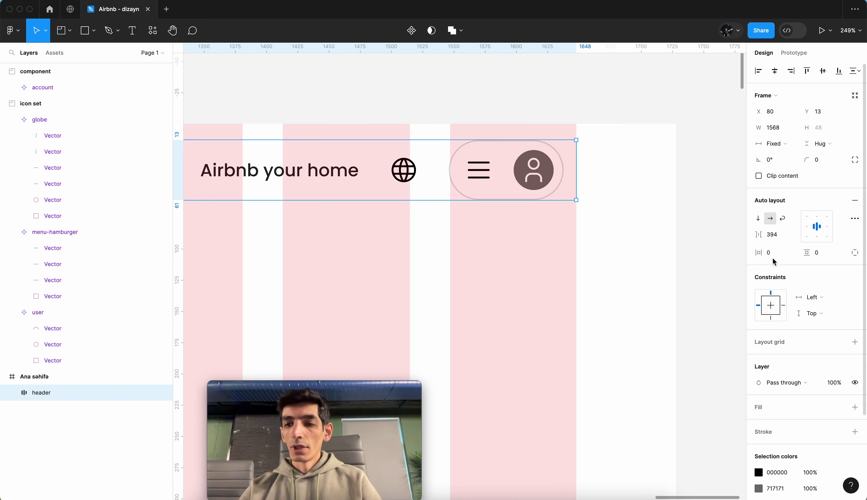
Inspect the header's gap spacing options and close them, keeping 394 spacing.
{"action": "left_click", "coordinate": [793, 236]}
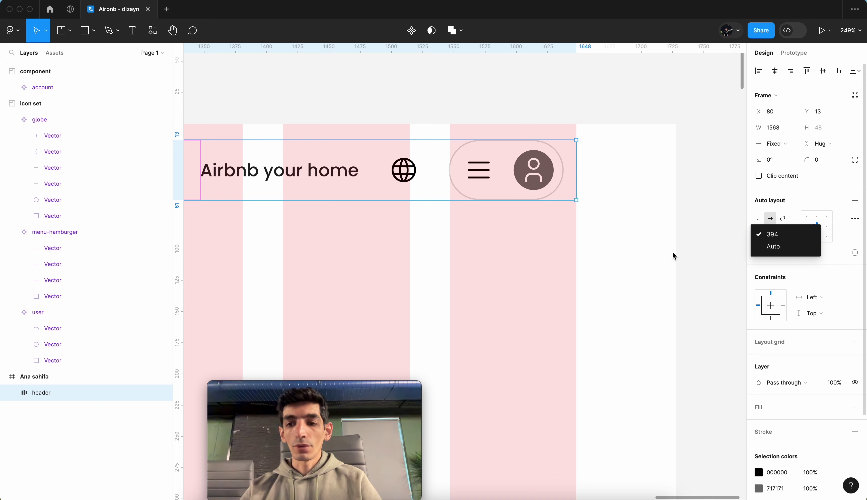
{"action": "left_click", "coordinate": [562, 271]}
{"action": "key", "text": "shift+2"}
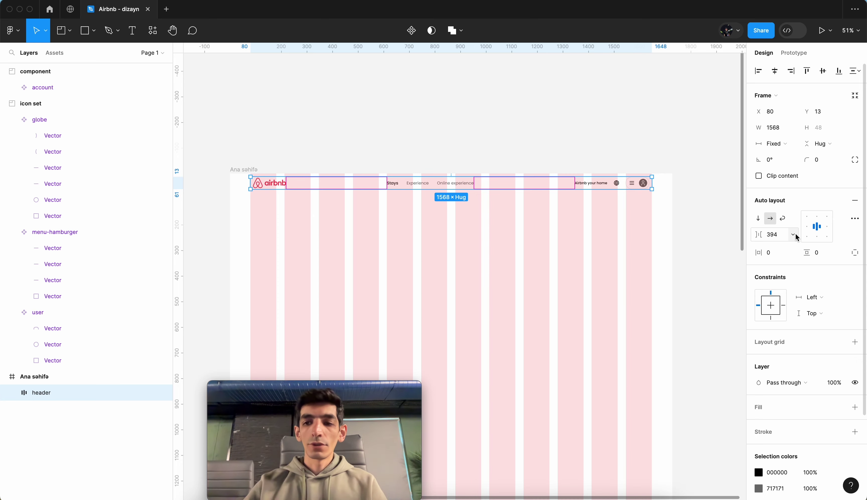
Set the header's item spacing to Auto.
{"action": "left_click", "coordinate": [792, 235]}
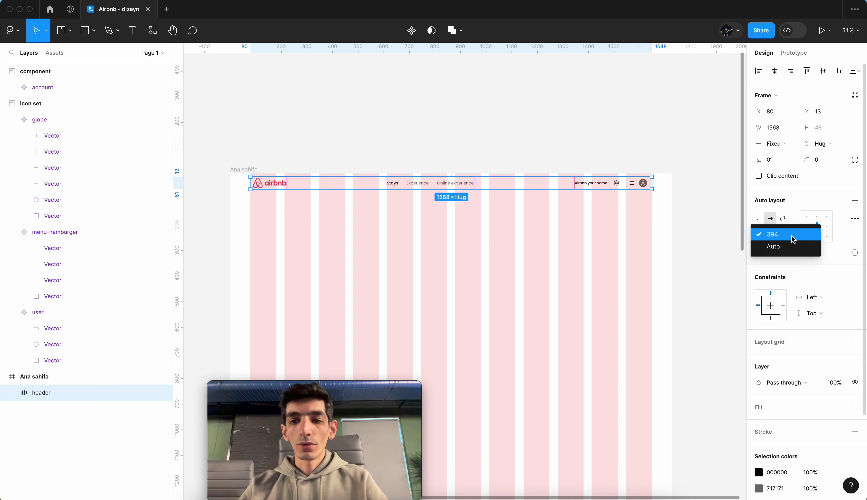
{"action": "left_click", "coordinate": [780, 246]}
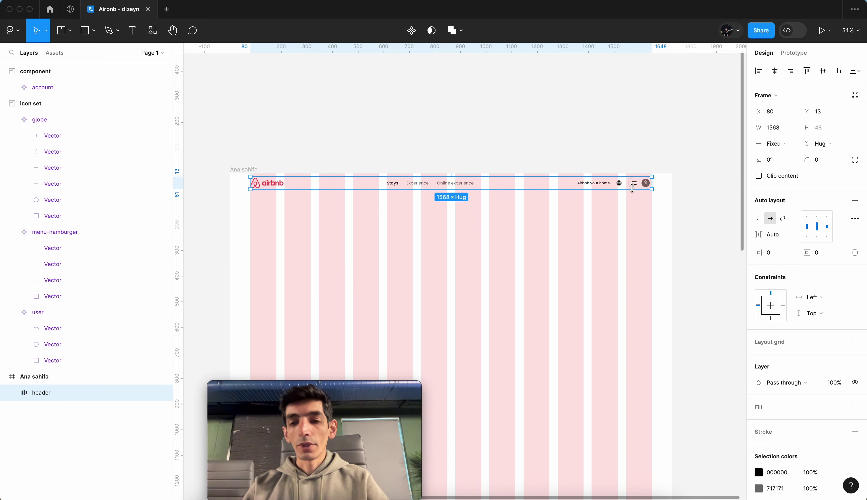
{"action": "scroll", "coordinate": [652, 186], "scroll_direction": "up", "scroll_amount": 5}
{"action": "scroll", "coordinate": [651, 186], "scroll_direction": "up", "scroll_amount": 5}
{"action": "scroll", "coordinate": [653, 185], "scroll_direction": "up", "scroll_amount": 5}
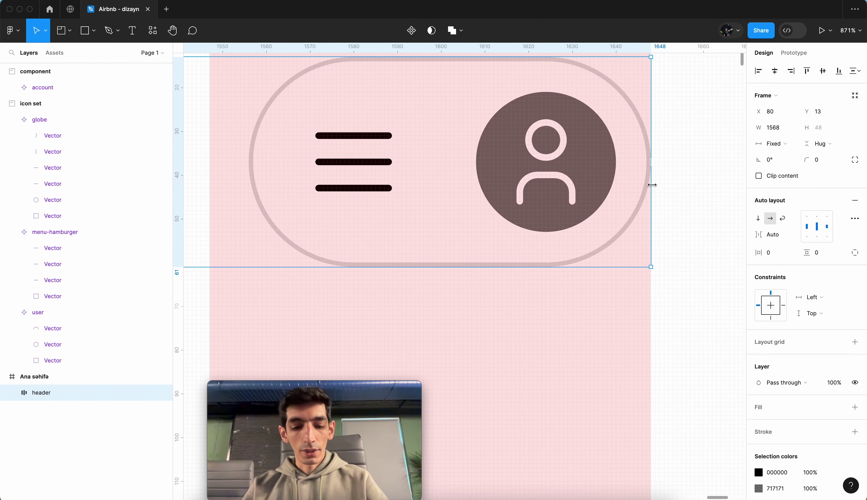
Return the header to Hug width, then re-stretch it to a fixed 1568 px.
{"action": "double_click", "coordinate": [652, 184]}
{"action": "scroll", "coordinate": [654, 188], "scroll_direction": "down", "scroll_amount": 5}
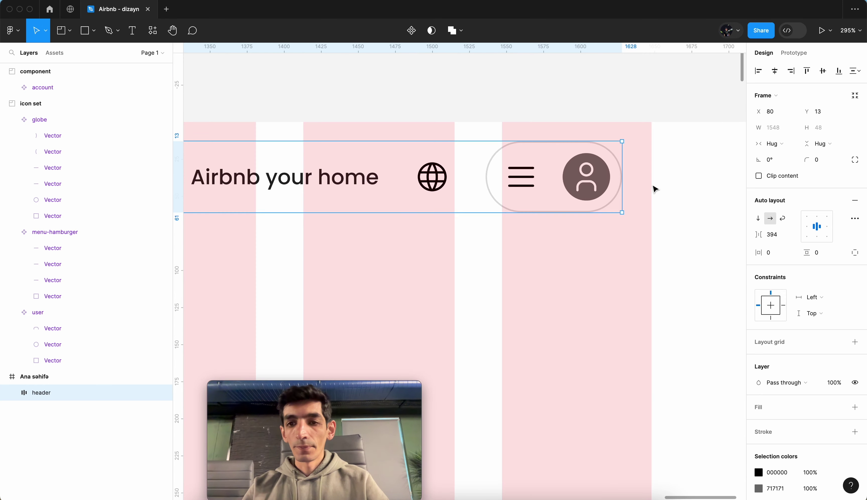
{"action": "left_click_drag", "start_coordinate": [625, 180], "coordinate": [650, 177]}
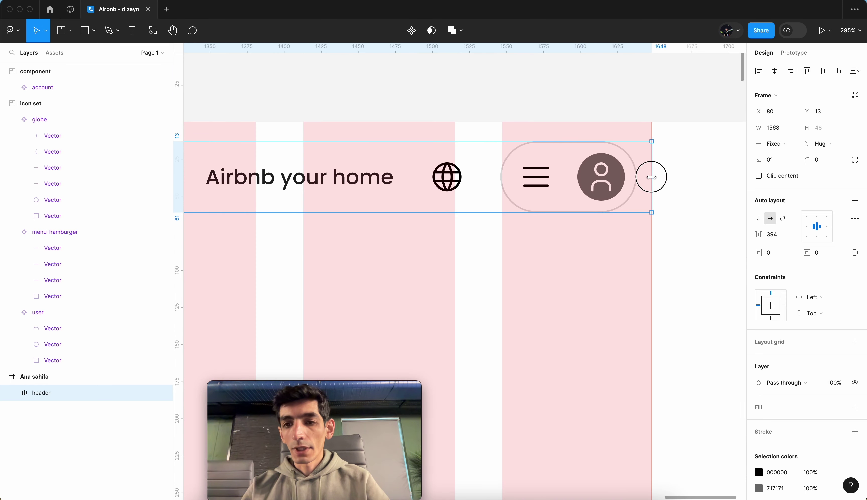
{"action": "scroll", "coordinate": [693, 188], "scroll_direction": "down", "scroll_amount": 3}
{"action": "scroll", "coordinate": [697, 188], "scroll_direction": "up", "scroll_amount": 3}
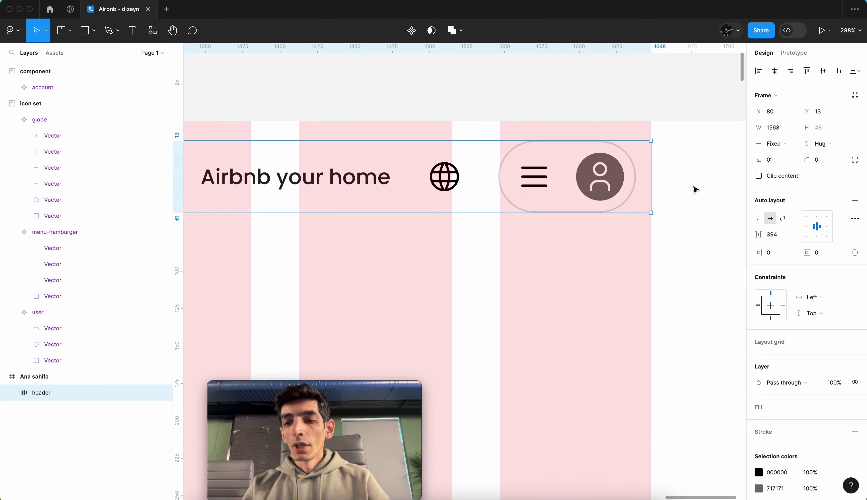
Set spacing to Auto again so the logo, menu and account group spread across 1568 px.
{"action": "left_click", "coordinate": [792, 236]}
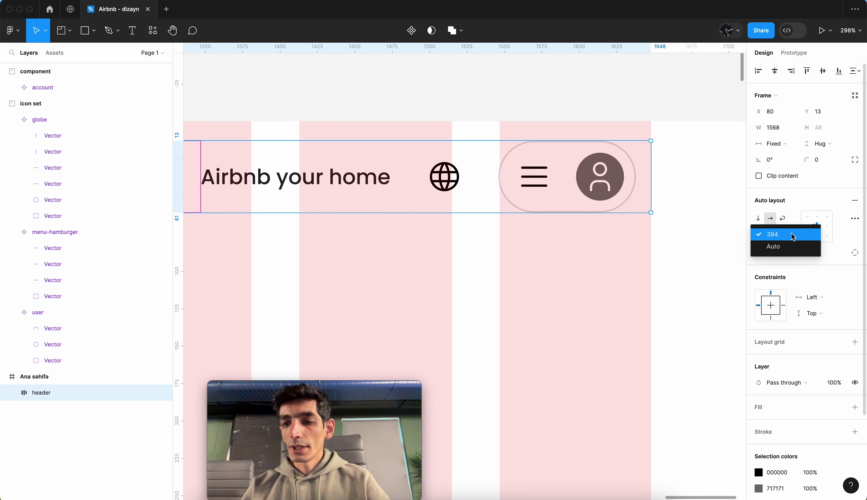
{"action": "left_click", "coordinate": [787, 247]}
{"action": "scroll", "coordinate": [677, 263], "scroll_direction": "down", "scroll_amount": 3}
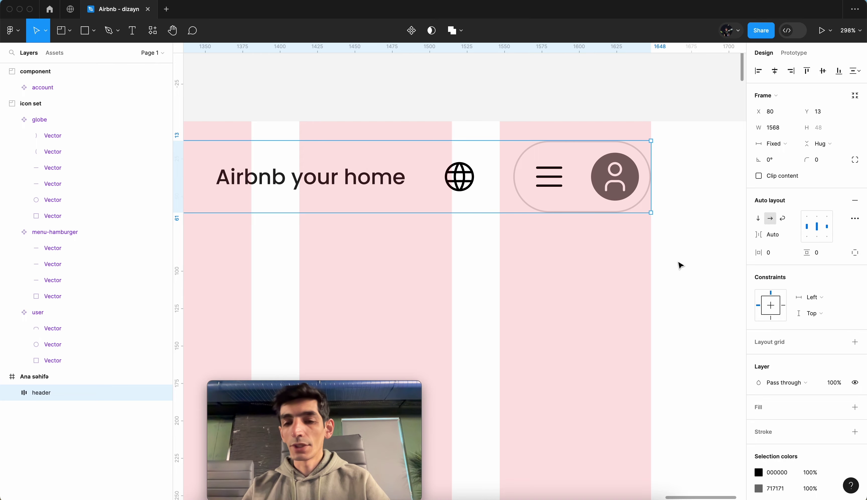
{"action": "scroll", "coordinate": [678, 263], "scroll_direction": "down", "scroll_amount": 2}
{"action": "scroll", "coordinate": [677, 264], "scroll_direction": "down", "scroll_amount": 2}
{"action": "scroll", "coordinate": [679, 264], "scroll_direction": "down", "scroll_amount": 2}
{"action": "scroll", "coordinate": [679, 263], "scroll_direction": "down", "scroll_amount": 2}
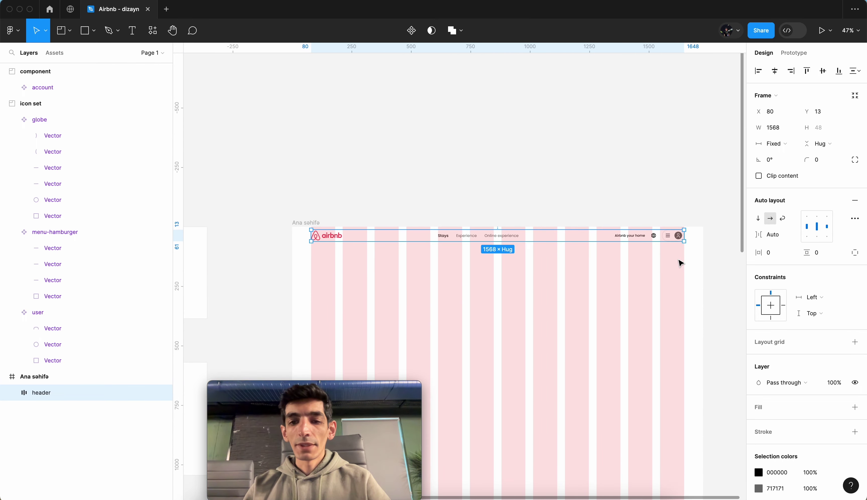
{"action": "scroll", "coordinate": [680, 263], "scroll_direction": "down", "scroll_amount": 2}
{"action": "scroll", "coordinate": [680, 263], "scroll_direction": "down", "scroll_amount": 2}
{"action": "scroll", "coordinate": [675, 263], "scroll_direction": "down", "scroll_amount": 2}
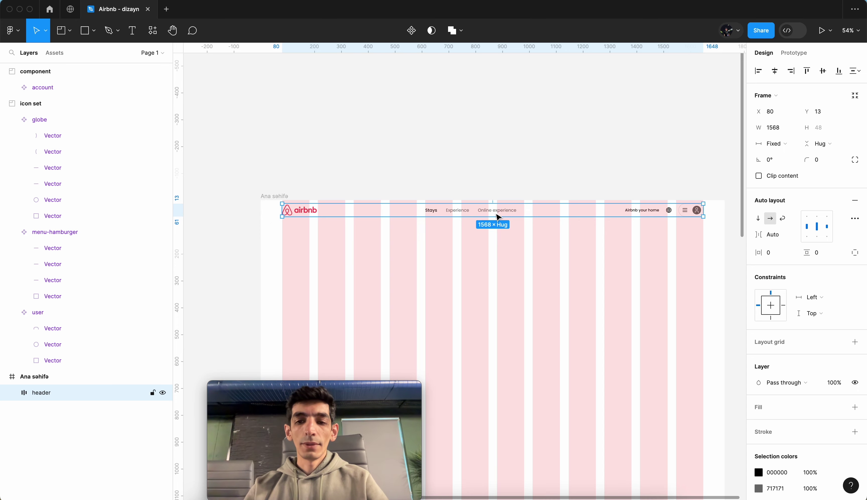
{"action": "scroll", "coordinate": [498, 216], "scroll_direction": "up", "scroll_amount": 5}
{"action": "scroll", "coordinate": [498, 216], "scroll_direction": "down", "scroll_amount": 3}
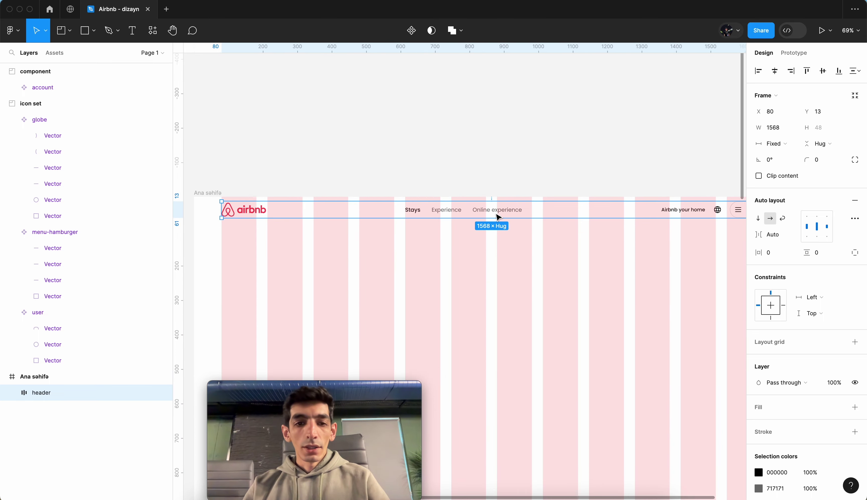
{"action": "scroll", "coordinate": [498, 217], "scroll_direction": "up", "scroll_amount": 5}
{"action": "scroll", "coordinate": [498, 217], "scroll_direction": "up", "scroll_amount": 3}
{"action": "scroll", "coordinate": [497, 216], "scroll_direction": "up", "scroll_amount": 3}
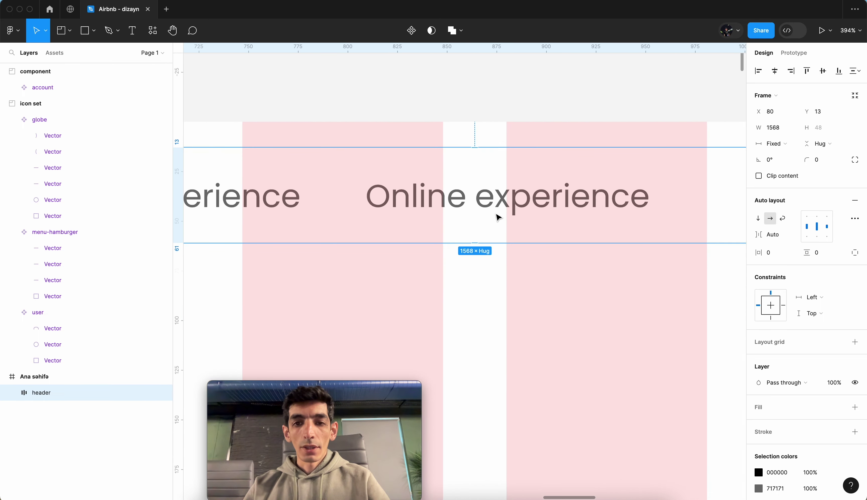
{"action": "scroll", "coordinate": [491, 292], "scroll_direction": "down", "scroll_amount": 3}
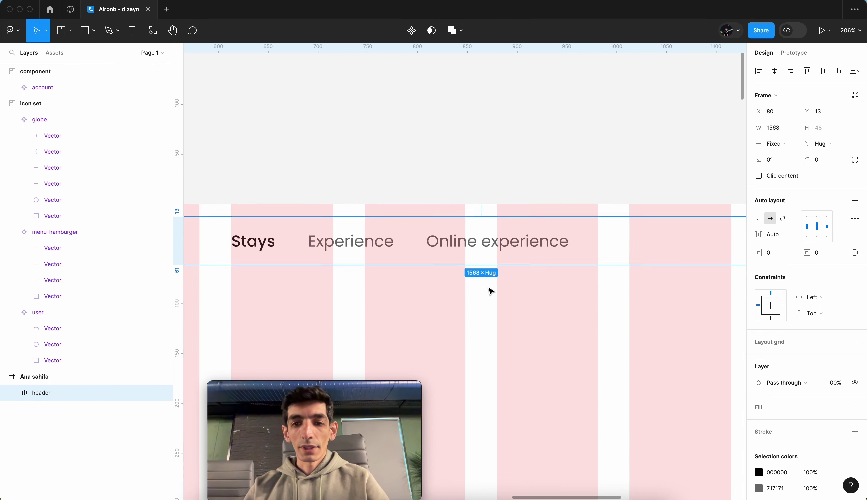
{"action": "scroll", "coordinate": [491, 291], "scroll_direction": "down", "scroll_amount": 4}
{"action": "scroll", "coordinate": [491, 291], "scroll_direction": "left", "scroll_amount": 3}
{"action": "scroll", "coordinate": [491, 291], "scroll_direction": "down", "scroll_amount": 1}
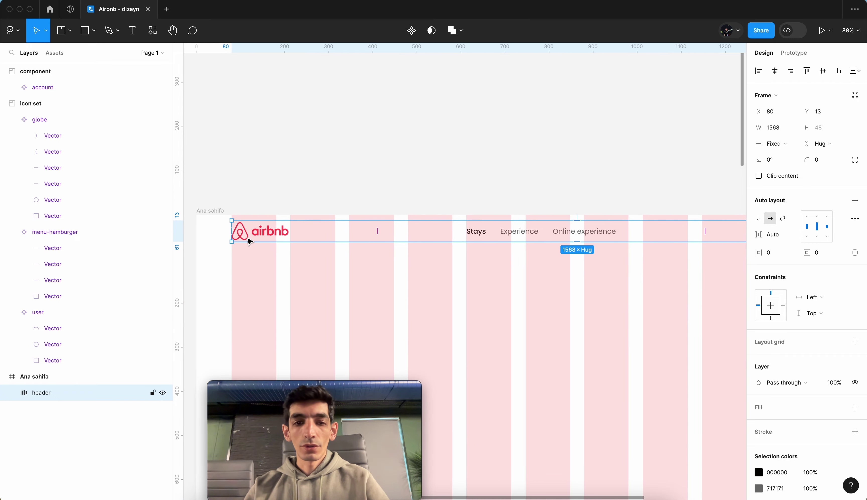
{"action": "scroll", "coordinate": [245, 222], "scroll_direction": "up", "scroll_amount": 5}
{"action": "scroll", "coordinate": [255, 213], "scroll_direction": "up", "scroll_amount": 3}
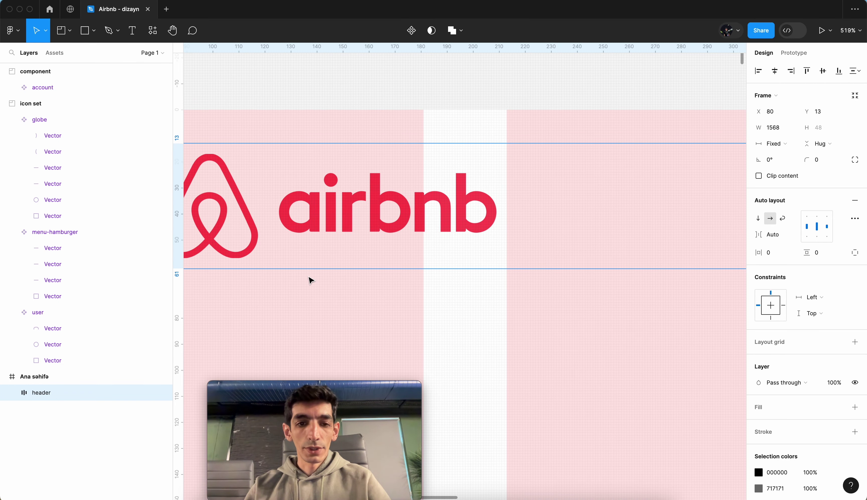
{"action": "scroll", "coordinate": [310, 280], "scroll_direction": "down", "scroll_amount": 10}
{"action": "scroll", "coordinate": [310, 280], "scroll_direction": "down", "scroll_amount": 2}
{"action": "scroll", "coordinate": [311, 279], "scroll_direction": "up", "scroll_amount": 1}
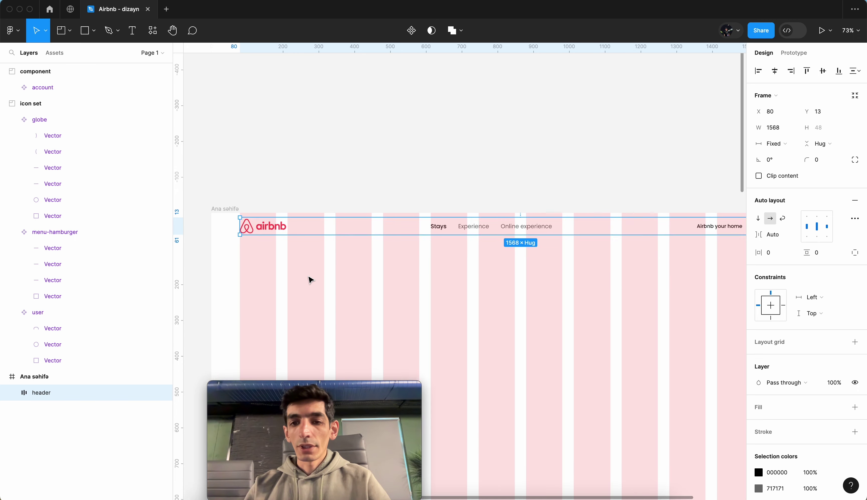
{"action": "scroll", "coordinate": [311, 280], "scroll_direction": "down", "scroll_amount": 1}
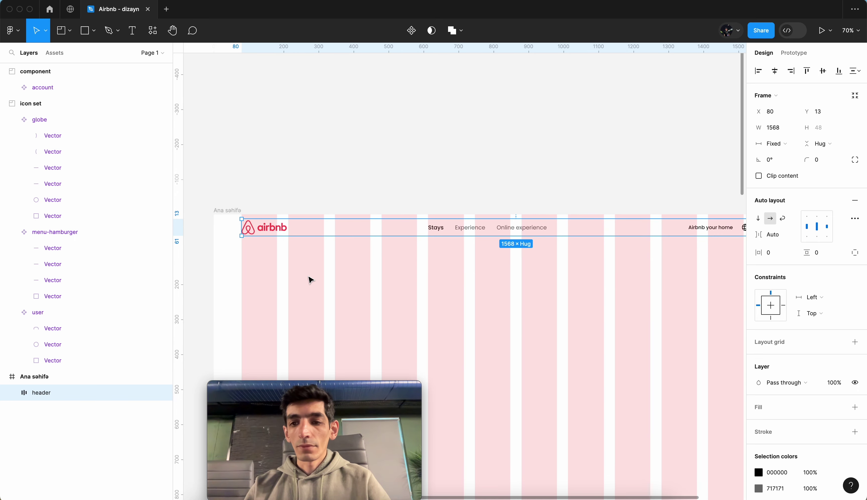
Give the header 24 px top and bottom padding so it becomes 96 px tall.
{"action": "left_click", "coordinate": [823, 252]}
{"action": "type", "text": "2"}
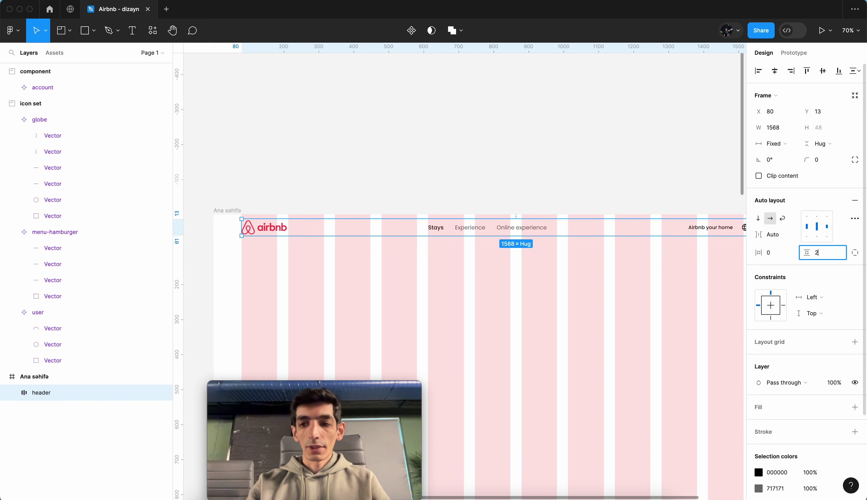
{"action": "type", "text": "4"}
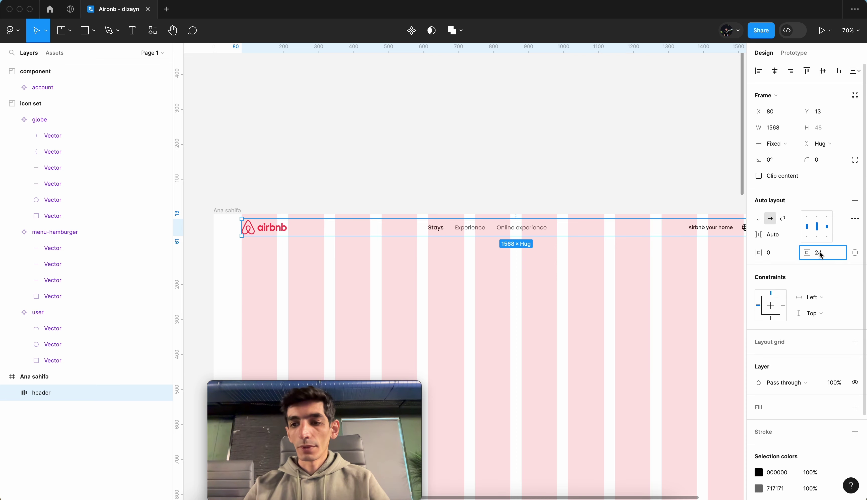
{"action": "key", "text": "Tab"}
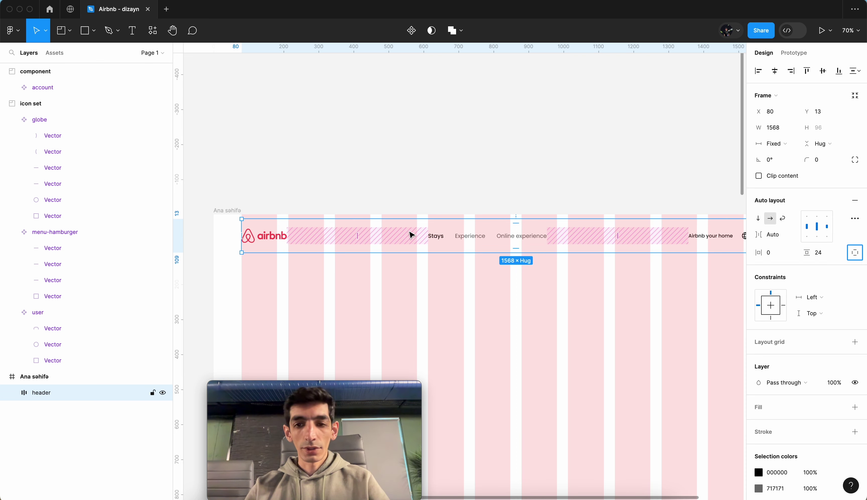
Compare the header with the live airbnb.com navbar and return to the design.
{"action": "left_click", "coordinate": [550, 496]}
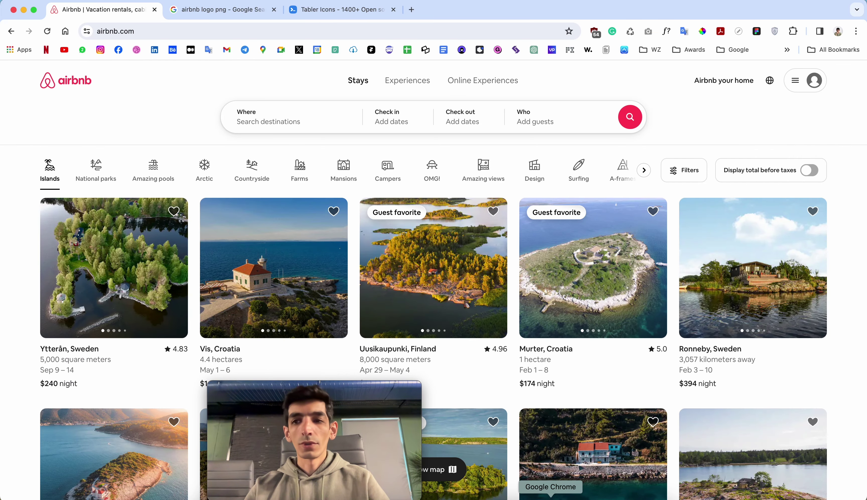
{"action": "left_click", "coordinate": [520, 496]}
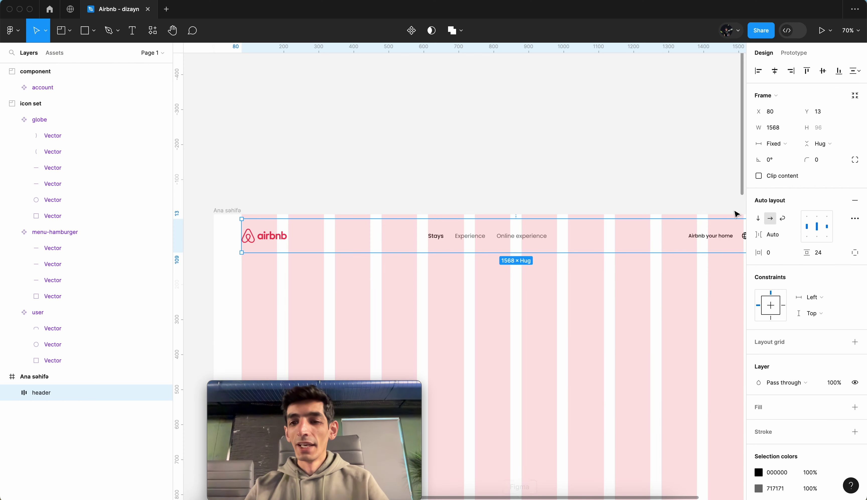
{"action": "scroll", "coordinate": [534, 255], "scroll_direction": "down", "scroll_amount": 5}
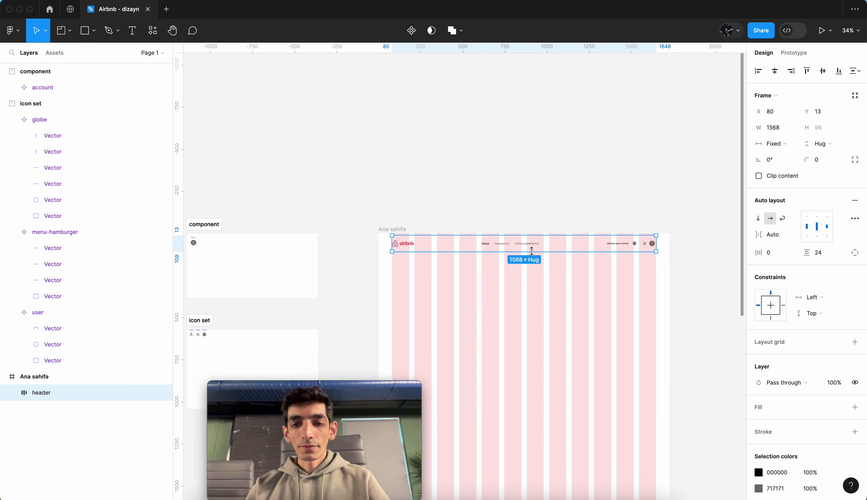
{"action": "scroll", "coordinate": [534, 256], "scroll_direction": "up", "scroll_amount": 4}
{"action": "scroll", "coordinate": [534, 256], "scroll_direction": "right", "scroll_amount": 2}
{"action": "scroll", "coordinate": [534, 255], "scroll_direction": "down", "scroll_amount": 1}
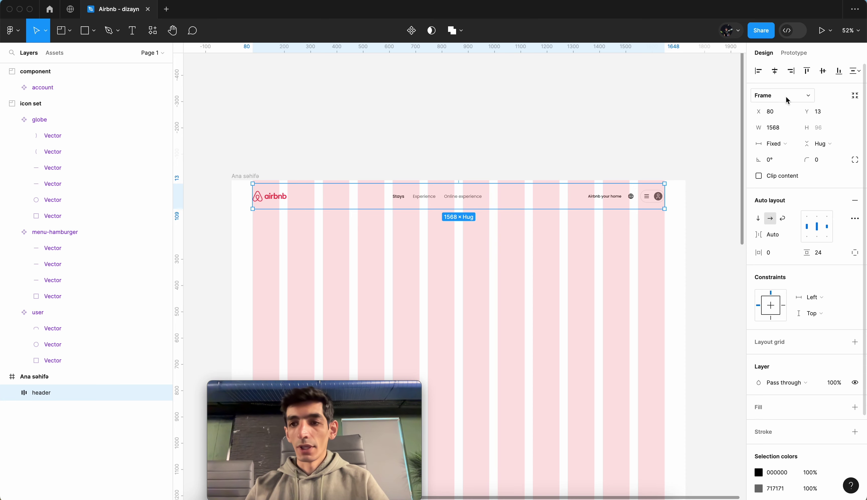
Align the header to the top of Ana sehife and make it a component named header.
{"action": "left_click", "coordinate": [806, 71]}
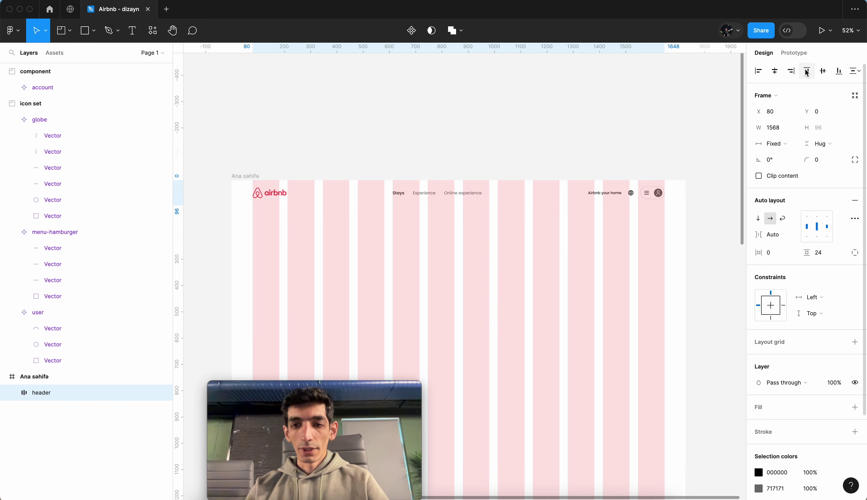
{"action": "left_click", "coordinate": [412, 31]}
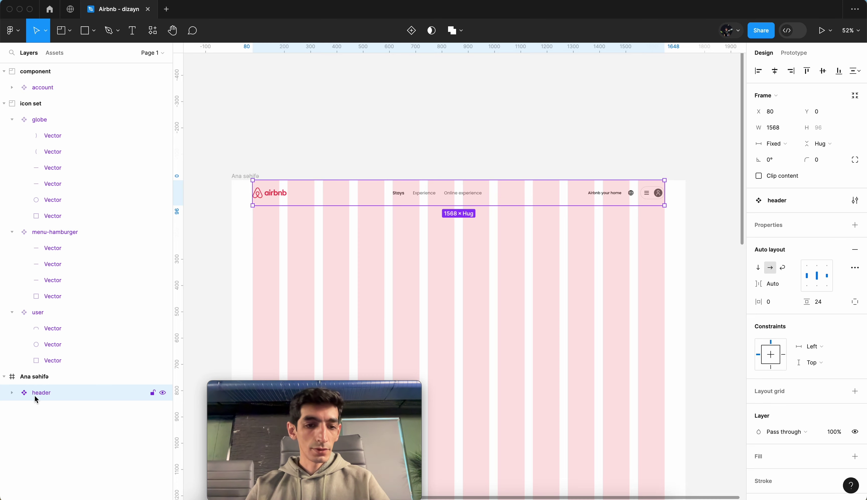
{"action": "scroll", "coordinate": [488, 271], "scroll_direction": "down", "scroll_amount": 5}
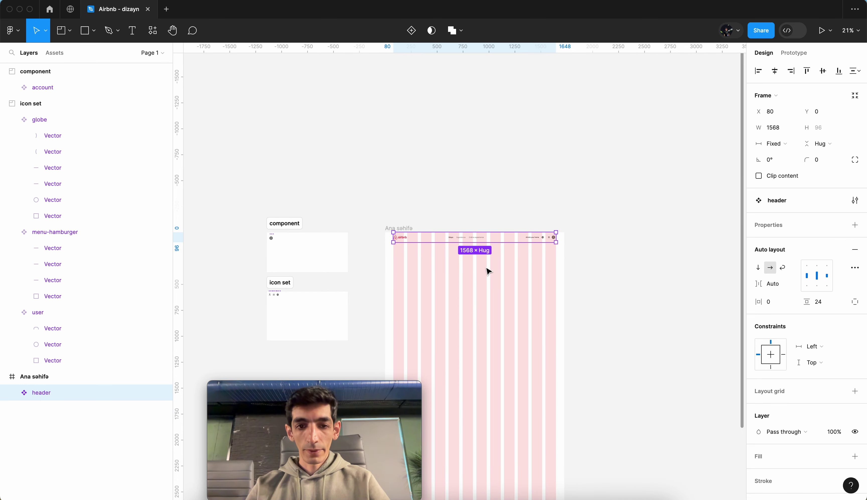
{"action": "scroll", "coordinate": [489, 271], "scroll_direction": "up", "scroll_amount": 3}
{"action": "scroll", "coordinate": [489, 271], "scroll_direction": "left", "scroll_amount": 3}
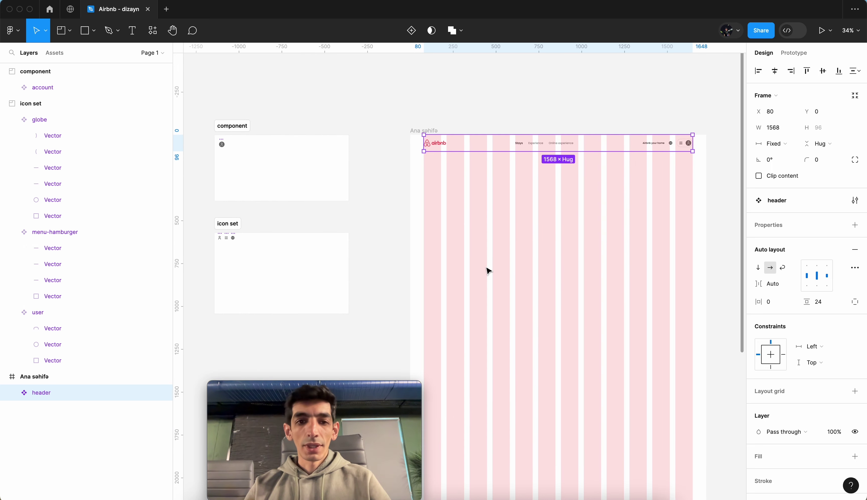
{"action": "scroll", "coordinate": [553, 149], "scroll_direction": "right", "scroll_amount": 2}
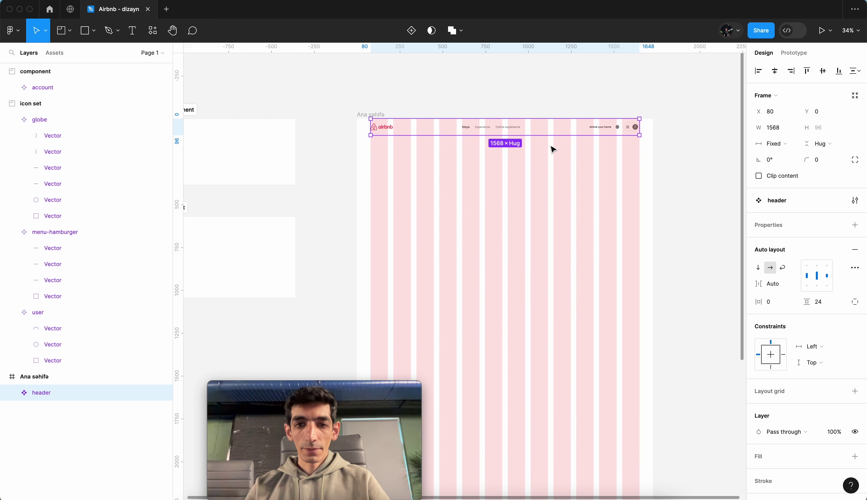
{"action": "scroll", "coordinate": [553, 149], "scroll_direction": "left", "scroll_amount": 2}
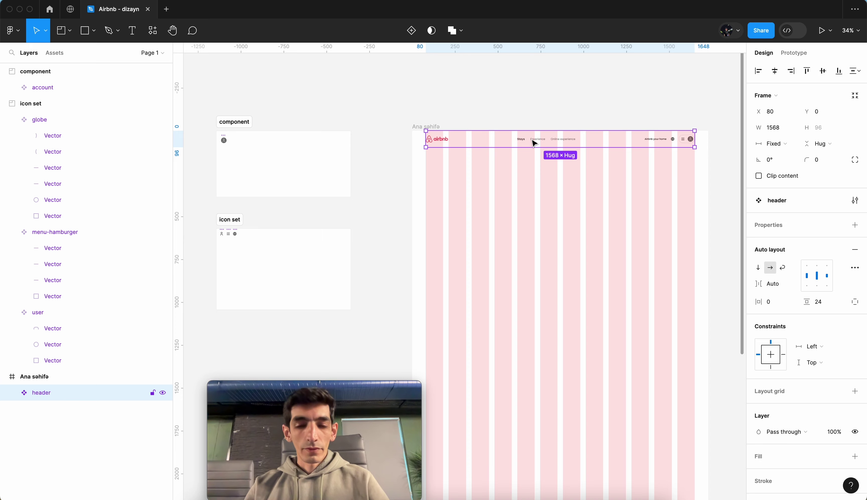
Duplicate the header, move the main component off Ana sehife, and top-align the instance at Y 0.
{"action": "left_click_drag", "start_coordinate": [533, 142], "coordinate": [532, 169]}
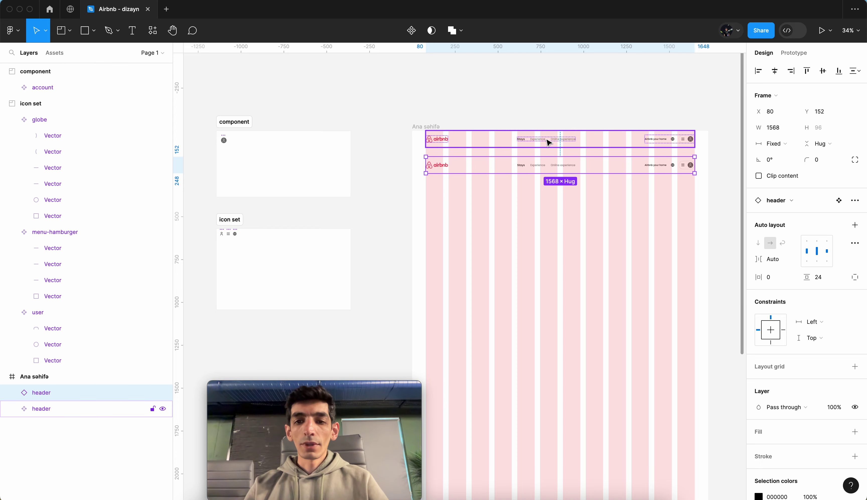
{"action": "left_click_drag", "start_coordinate": [548, 143], "coordinate": [285, 179]}
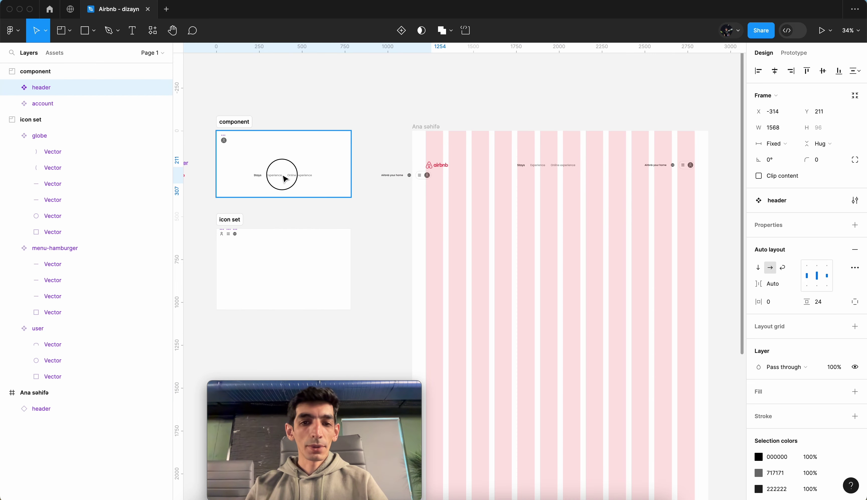
{"action": "left_click_drag", "start_coordinate": [284, 179], "coordinate": [194, 184]}
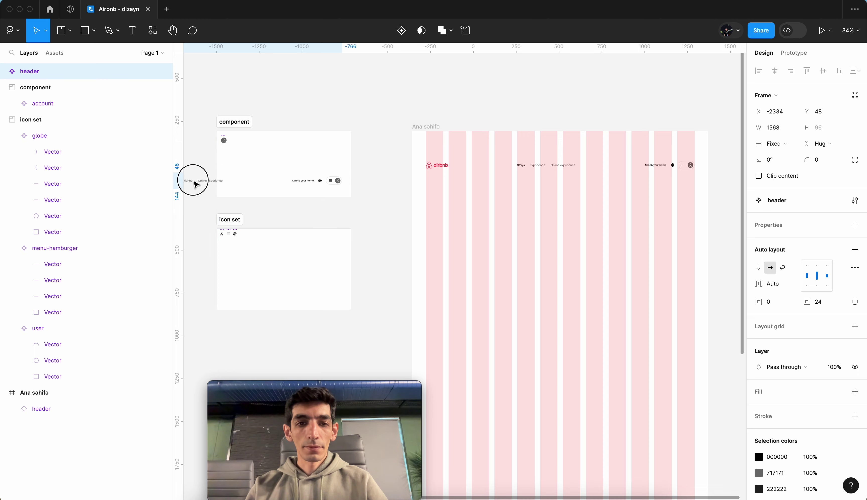
{"action": "left_click", "coordinate": [472, 168]}
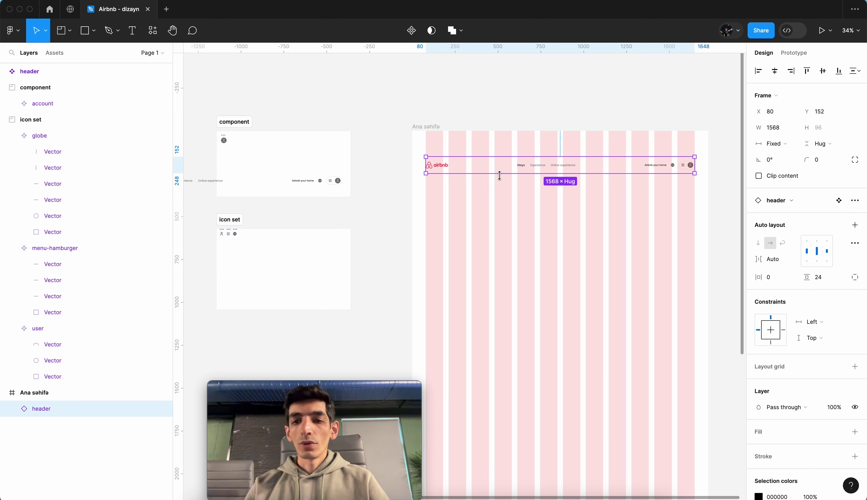
{"action": "left_click", "coordinate": [807, 72]}
{"action": "scroll", "coordinate": [488, 120], "scroll_direction": "down", "scroll_amount": 2}
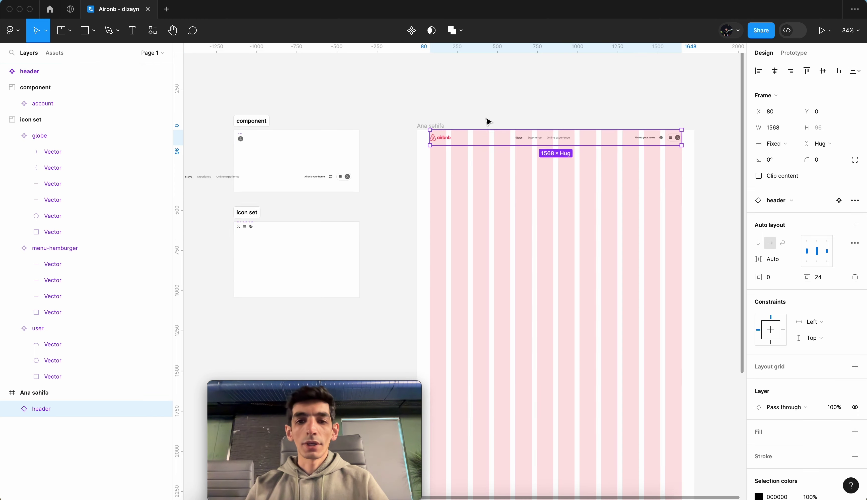
{"action": "scroll", "coordinate": [485, 120], "scroll_direction": "down", "scroll_amount": 3}
Widen the component section and place the icon set section to its left.
{"action": "left_click", "coordinate": [435, 100]}
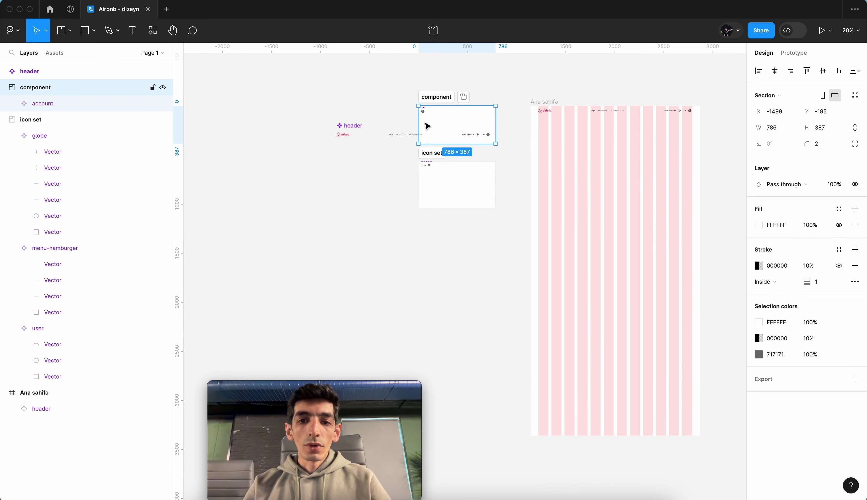
{"action": "left_click_drag", "start_coordinate": [418, 120], "coordinate": [314, 131]}
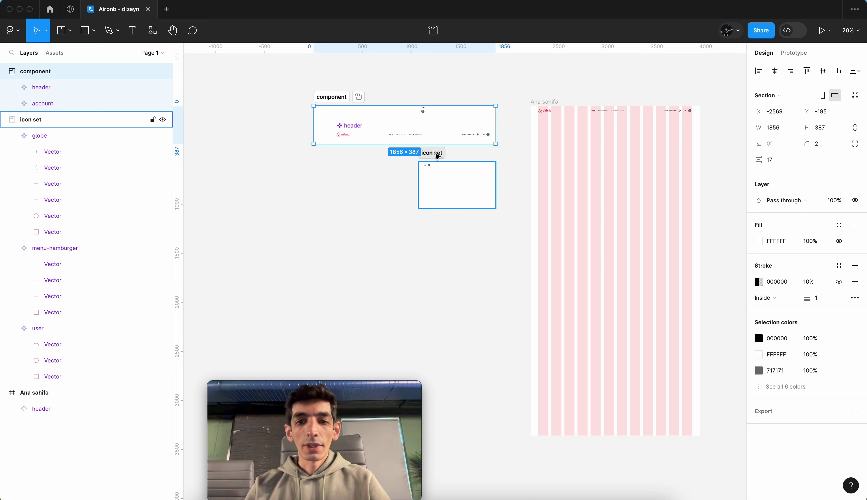
{"action": "left_click_drag", "start_coordinate": [437, 156], "coordinate": [332, 162]}
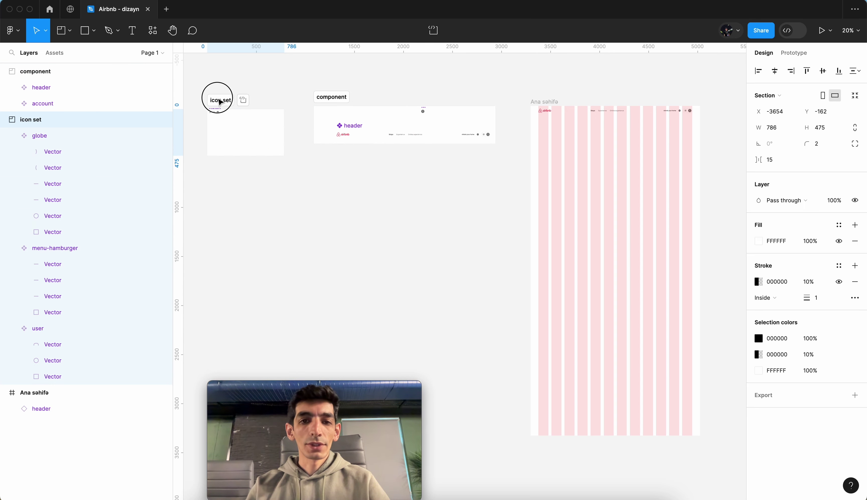
{"action": "left_click_drag", "start_coordinate": [328, 162], "coordinate": [233, 100]}
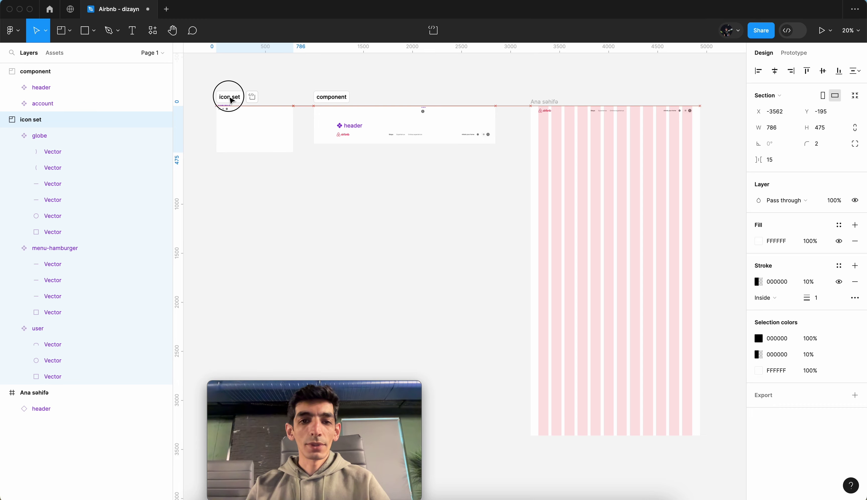
Extend the component section taller and wider to fit the header.
{"action": "left_click", "coordinate": [337, 96]}
{"action": "scroll", "coordinate": [455, 119], "scroll_direction": "up", "scroll_amount": 5}
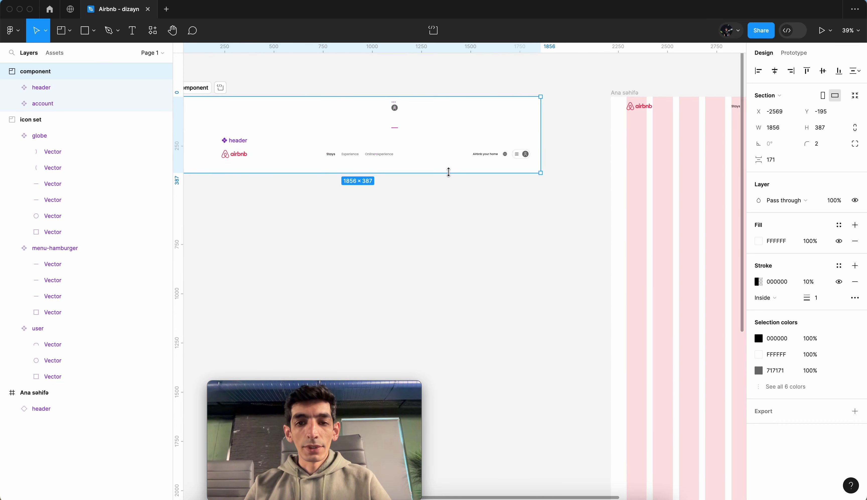
{"action": "left_click_drag", "start_coordinate": [448, 173], "coordinate": [448, 282]}
{"action": "left_click_drag", "start_coordinate": [542, 228], "coordinate": [600, 229]}
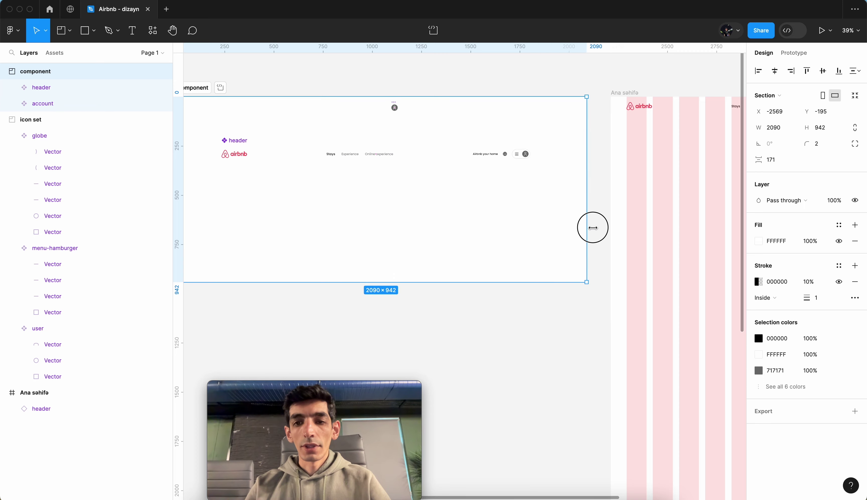
{"action": "scroll", "coordinate": [394, 108], "scroll_direction": "up", "scroll_amount": 3}
{"action": "scroll", "coordinate": [393, 108], "scroll_direction": "up", "scroll_amount": 2}
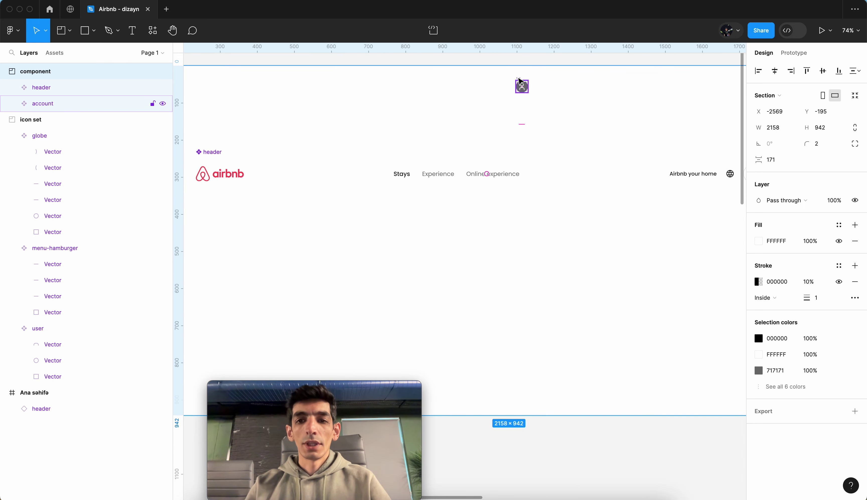
{"action": "scroll", "coordinate": [516, 83], "scroll_direction": "down", "scroll_amount": 2}
Arrange the header at the section's top-left with the account component directly below.
{"action": "left_click_drag", "start_coordinate": [515, 79], "coordinate": [318, 242]}
{"action": "scroll", "coordinate": [403, 205], "scroll_direction": "down", "scroll_amount": 3}
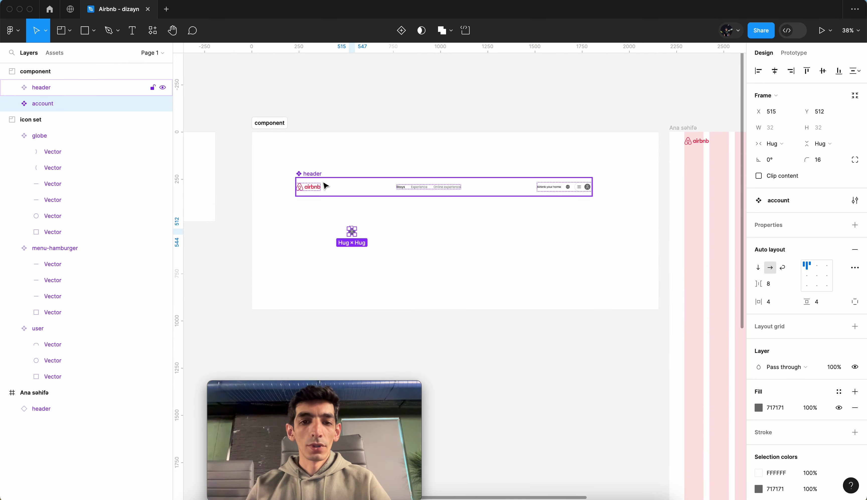
{"action": "left_click", "coordinate": [301, 162]}
{"action": "left_click_drag", "start_coordinate": [303, 164], "coordinate": [282, 148]}
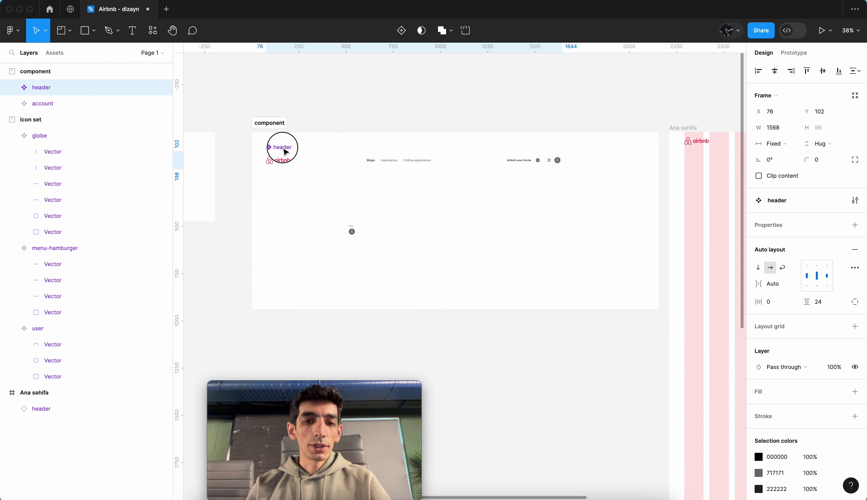
{"action": "left_click_drag", "start_coordinate": [351, 231], "coordinate": [269, 185]}
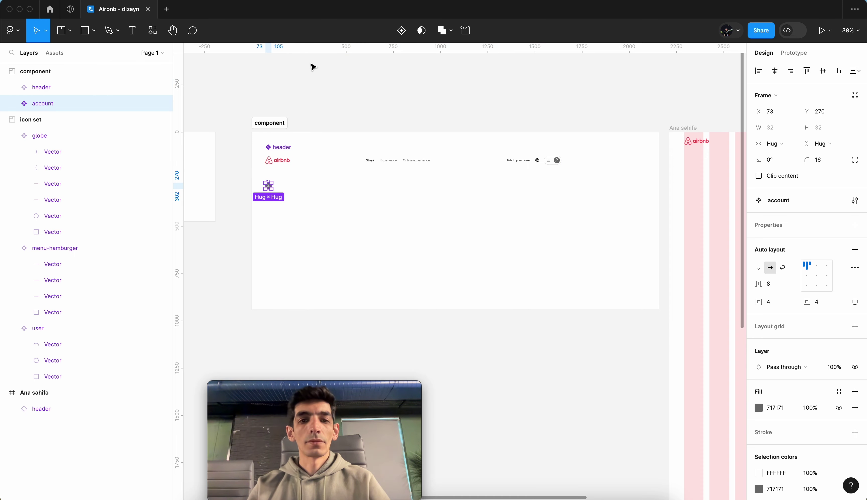
{"action": "left_click", "coordinate": [300, 101]}
{"action": "scroll", "coordinate": [307, 104], "scroll_direction": "down", "scroll_amount": 5}
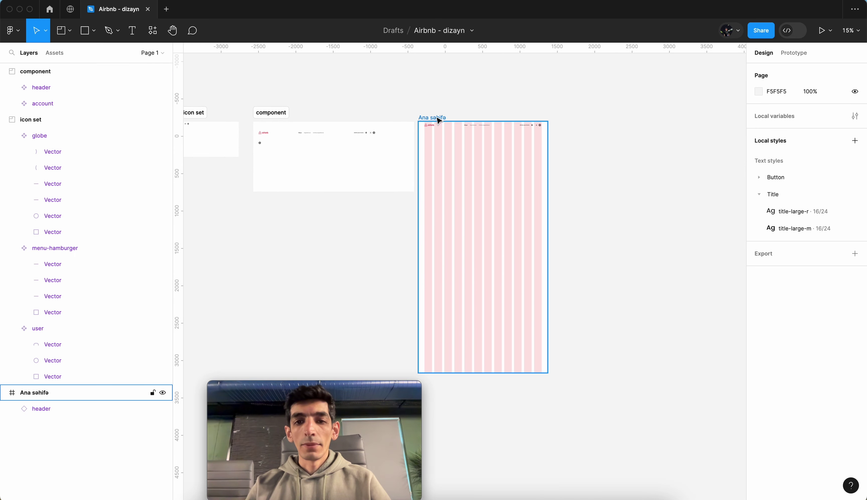
Preview the Ana sehife frame in Figma Mirror, then bring the airbnb.com tab back up.
{"action": "left_click", "coordinate": [437, 119]}
{"action": "key", "text": "super+Tab"}
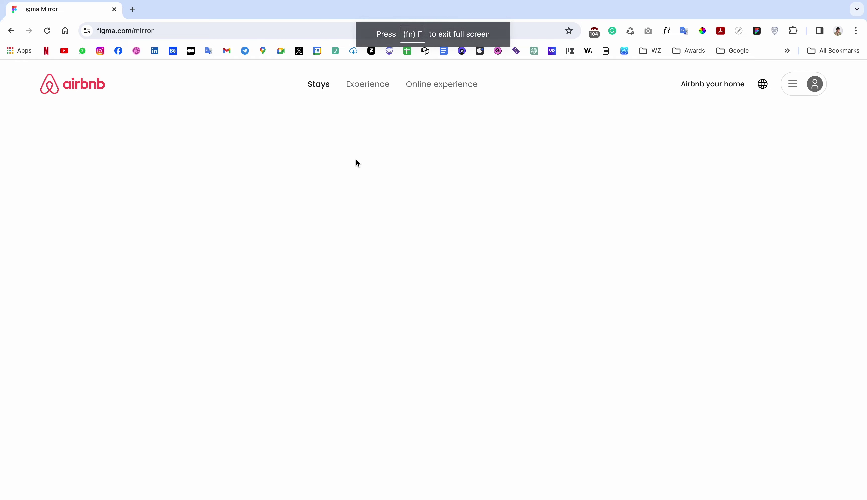
{"action": "key", "text": "super+Tab"}
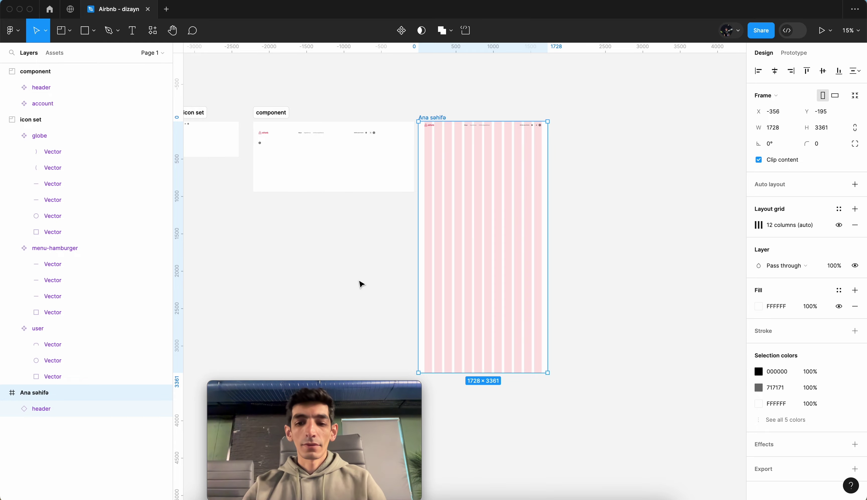
{"action": "left_click", "coordinate": [550, 495]}
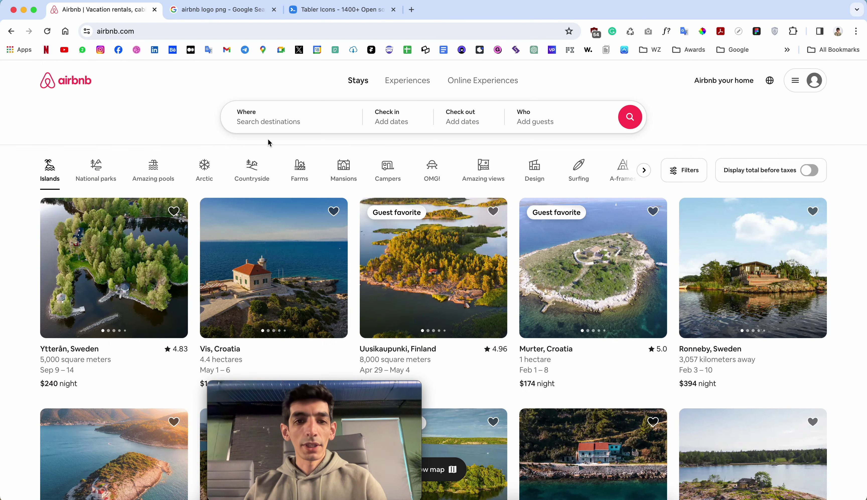